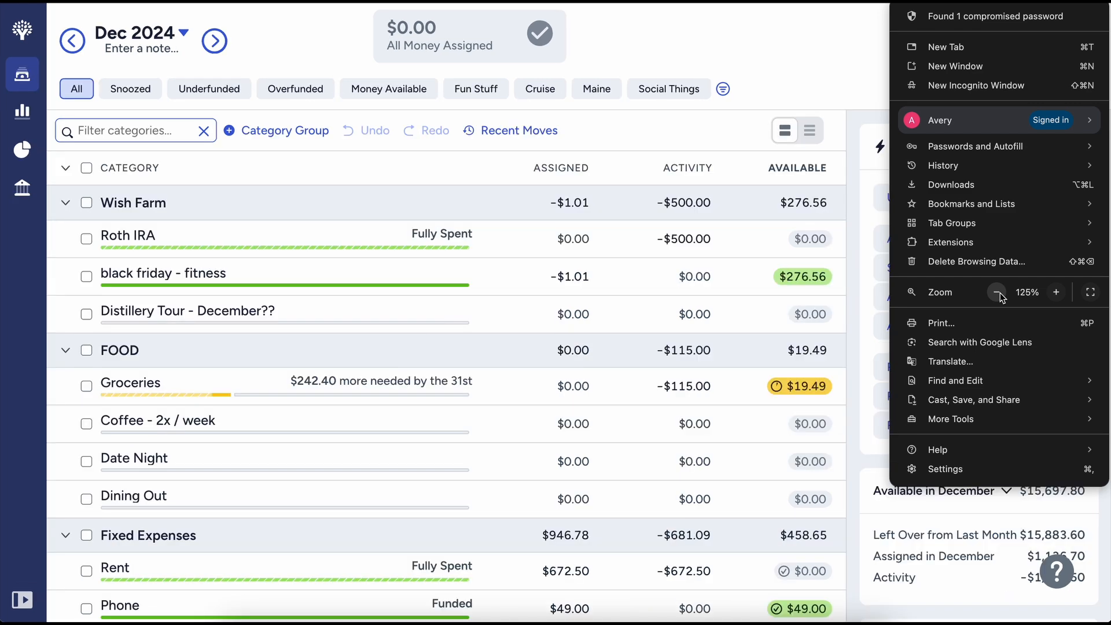
# Open the register for all accounts and expand the sidebar to list the individual accounts
pyautogui.click(697, 27)
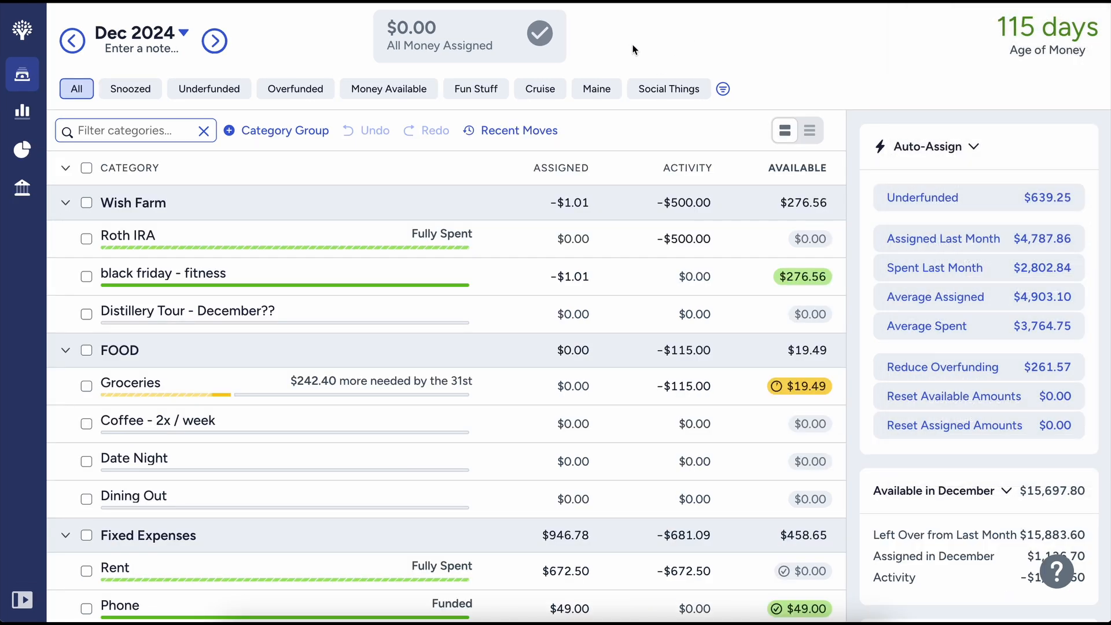
pyautogui.click(16, 203)
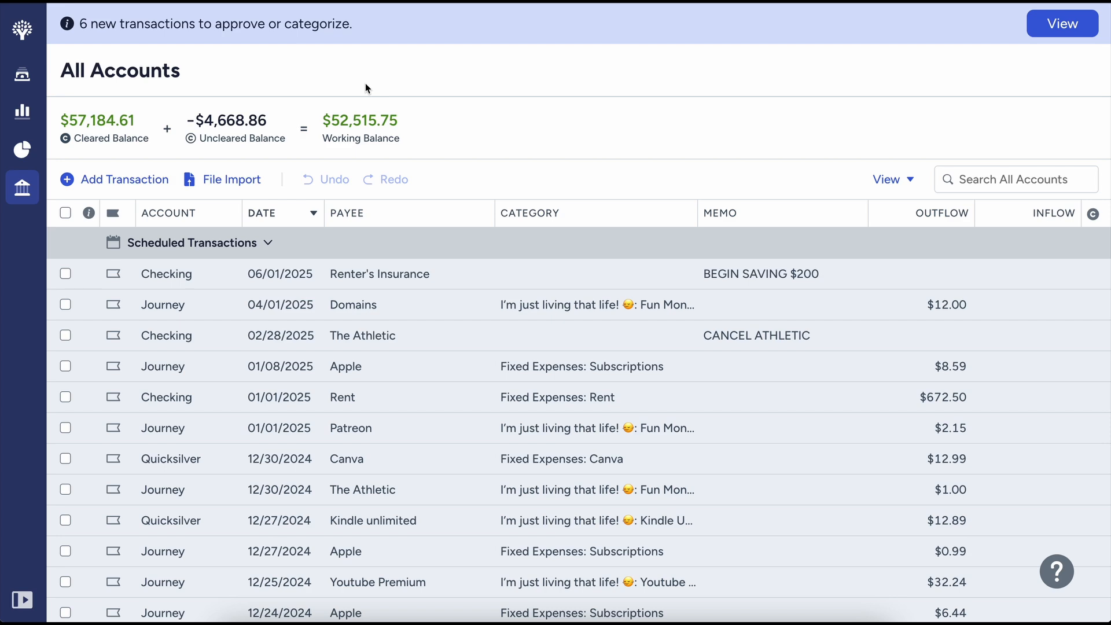
pyautogui.click(22, 599)
pyautogui.scroll(-1, 203, 347)
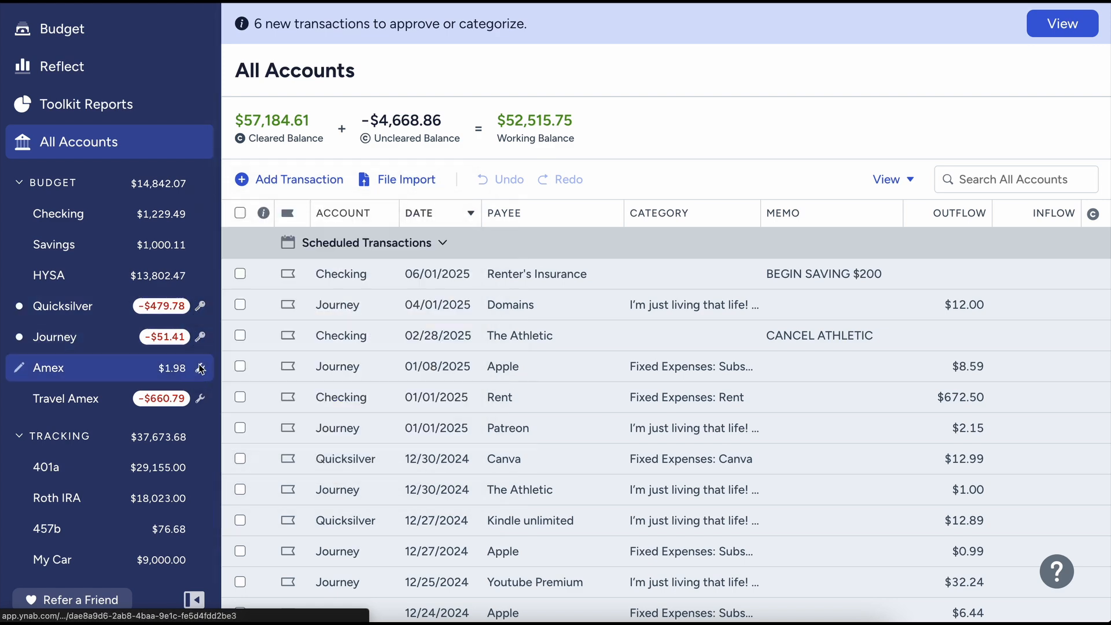
pyautogui.moveTo(200, 368)
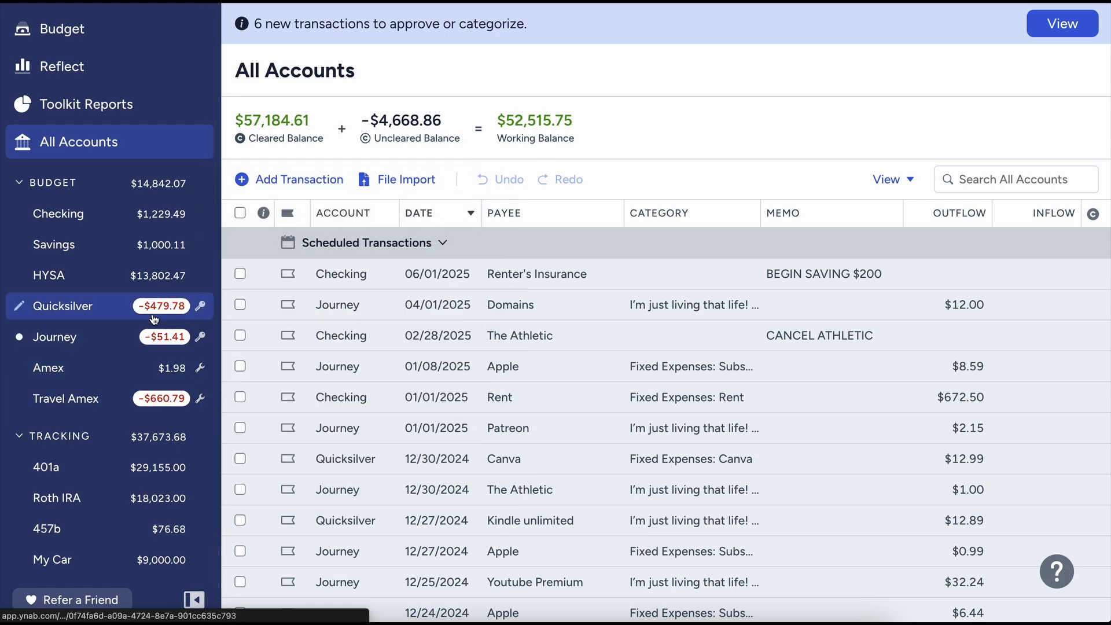
# Open the Quicksilver account and check its transaction import status, the Journey status, and the register entries
pyautogui.click(74, 318)
pyautogui.moveTo(206, 307)
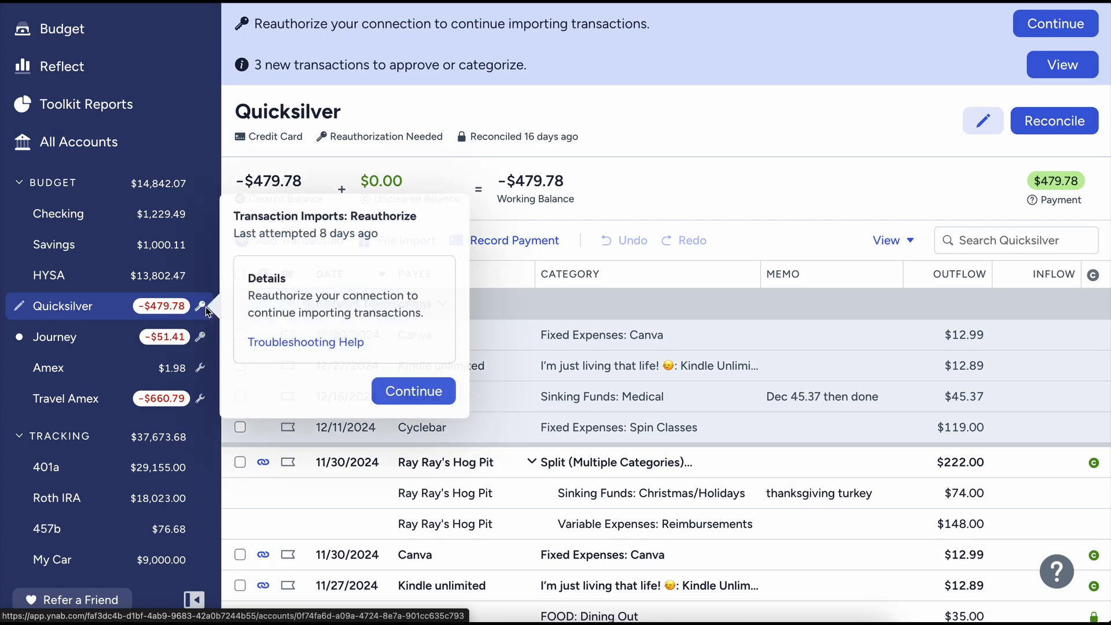
pyautogui.moveTo(203, 340)
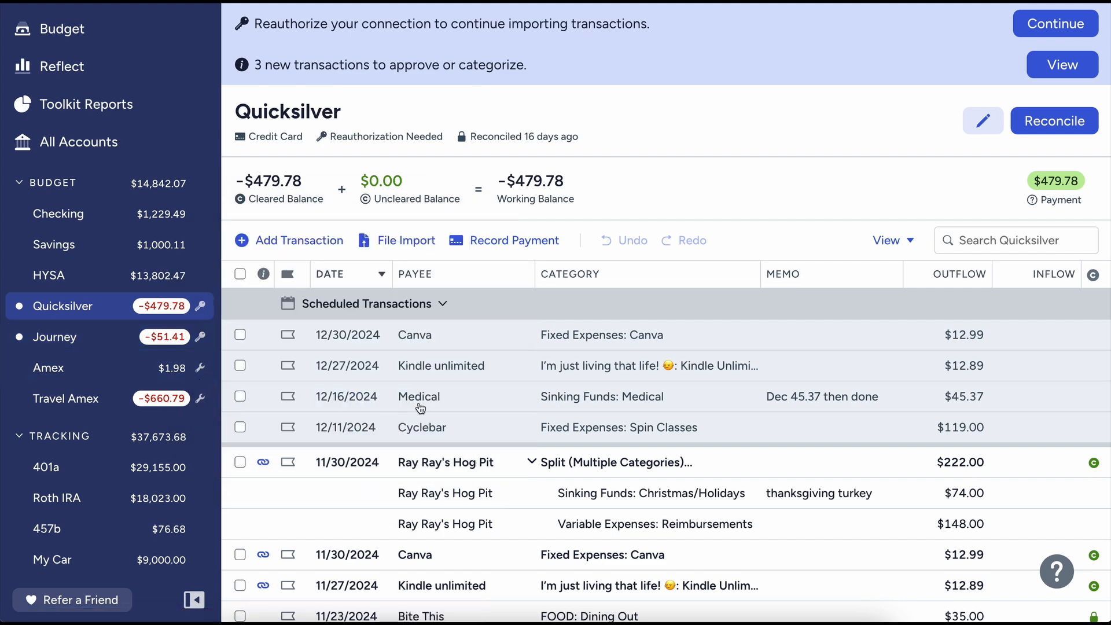
pyautogui.scroll(-1, 326, 463)
pyautogui.scroll(1, 325, 463)
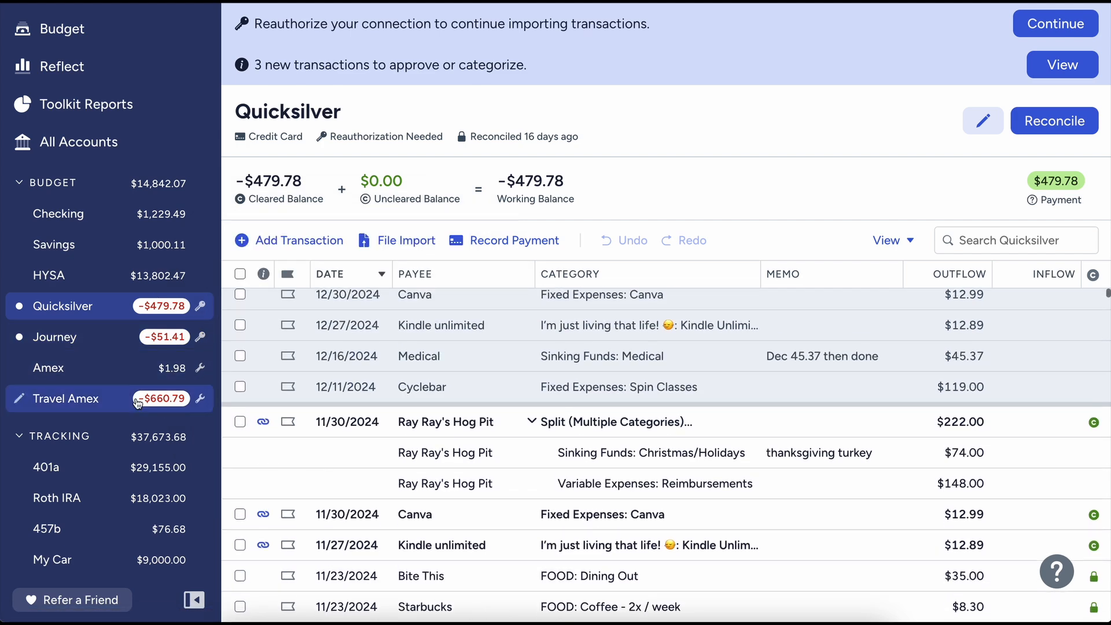
# Start a new transaction in the Checking account with the saved payee groomers
pyautogui.click(115, 228)
pyautogui.click(342, 165)
pyautogui.press('Tab')
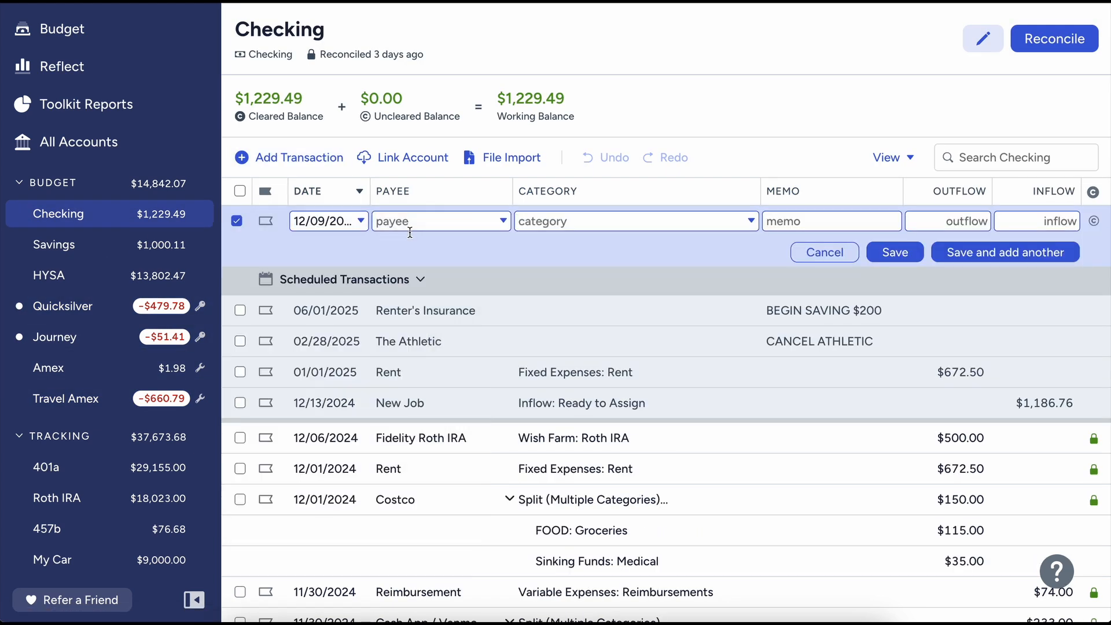
pyautogui.click(409, 226)
pyautogui.write('Groomer')
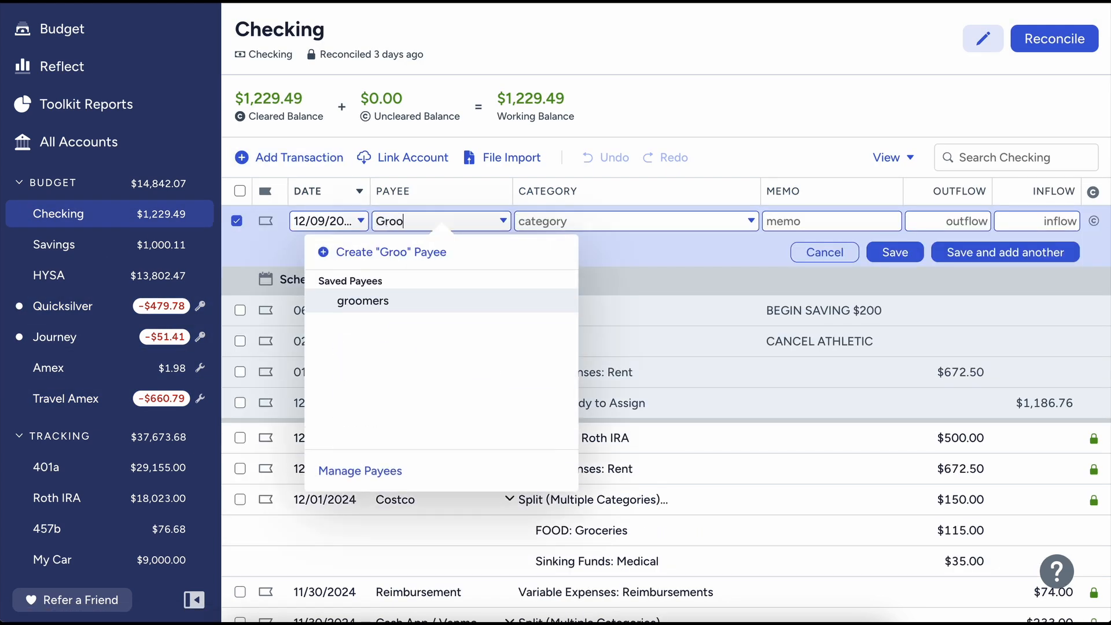
pyautogui.press('Tab')
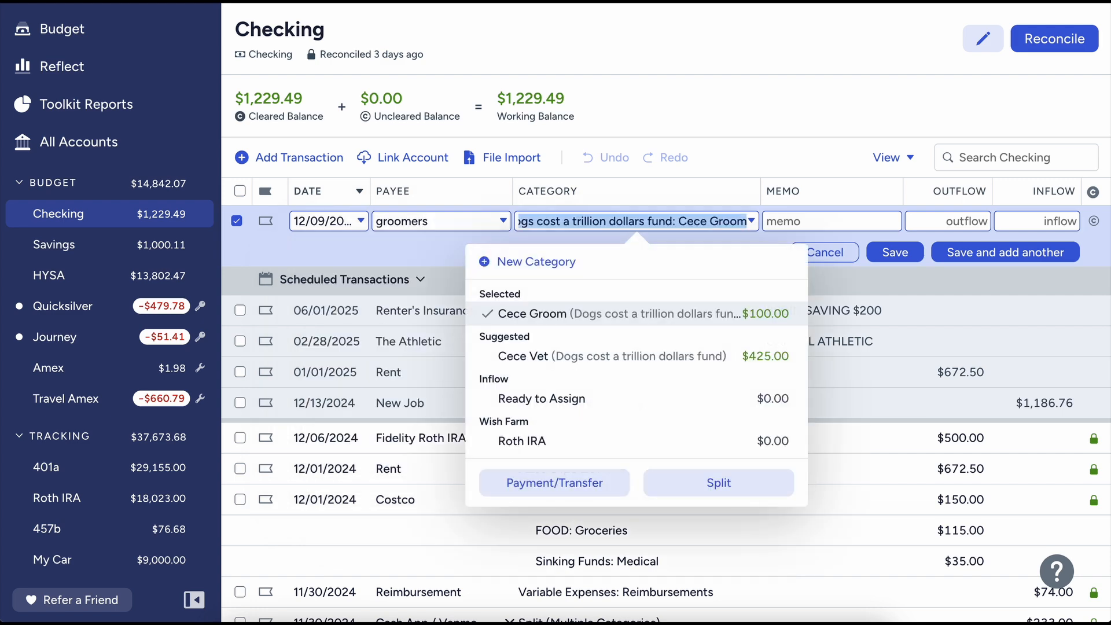
# Enter a 120 outflow for the groomers transaction, check its Cece Groom category, and save it
pyautogui.press('Tab')
pyautogui.press('Tab')
pyautogui.write('120')
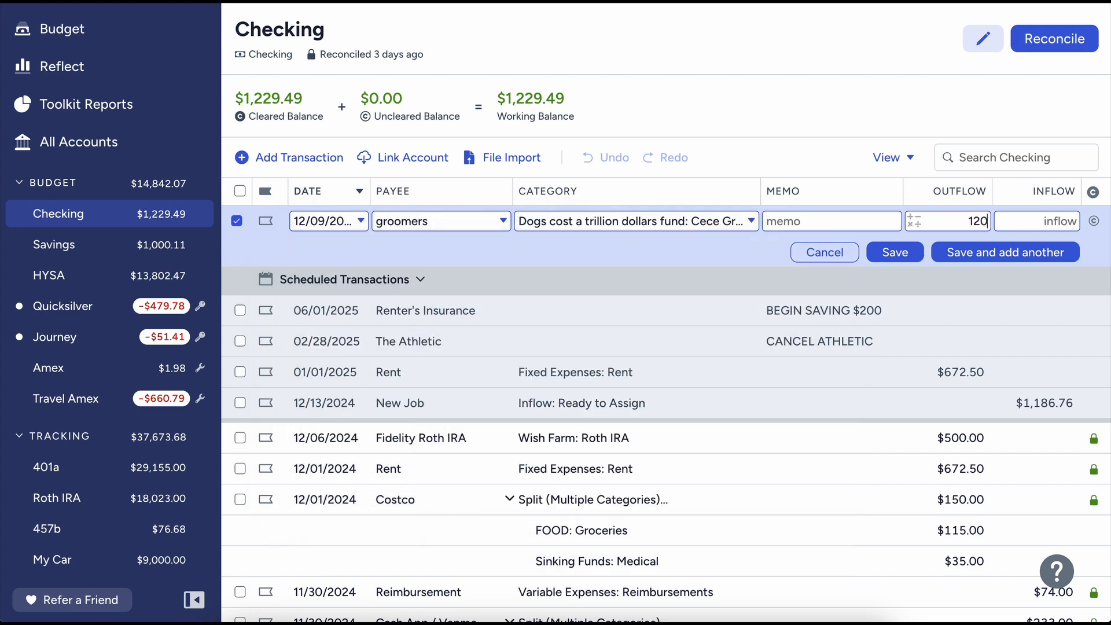
pyautogui.click(719, 223)
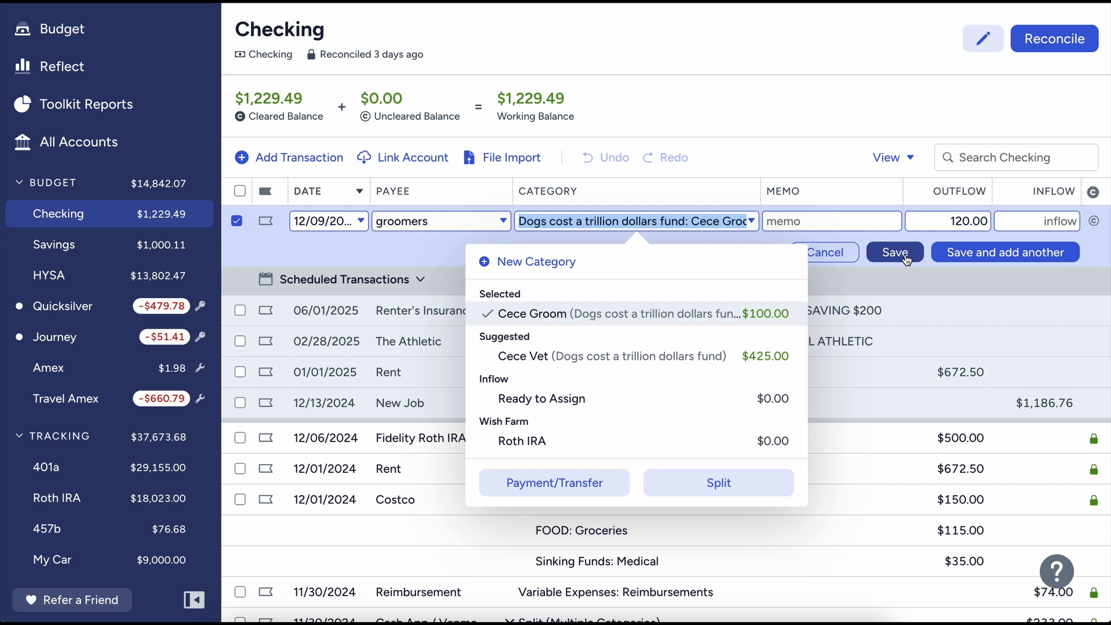
pyautogui.click(956, 221)
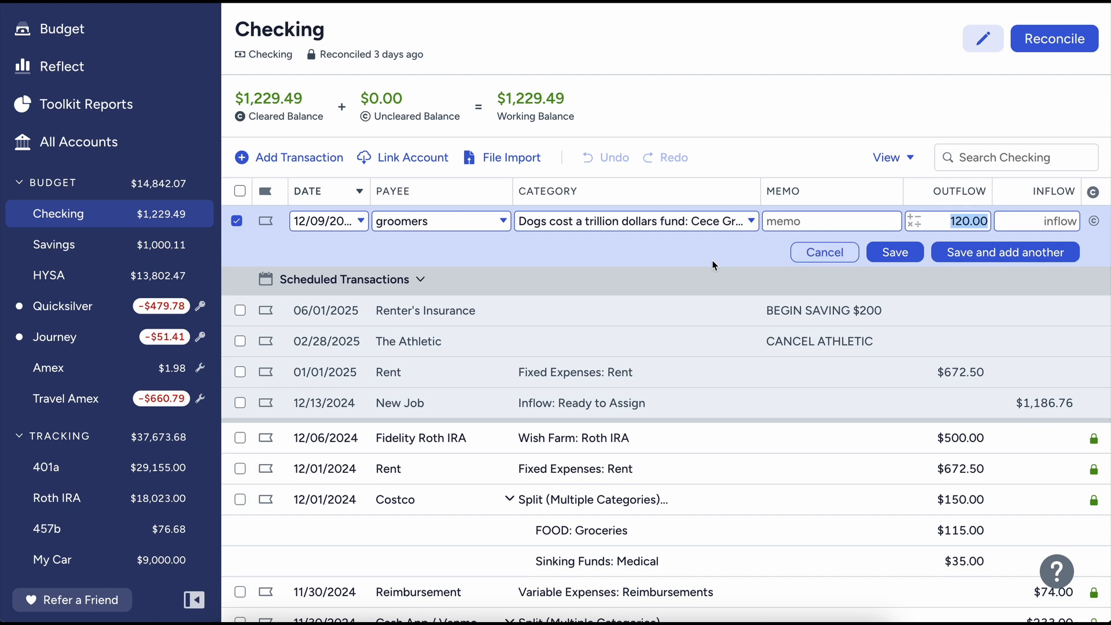
pyautogui.click(891, 253)
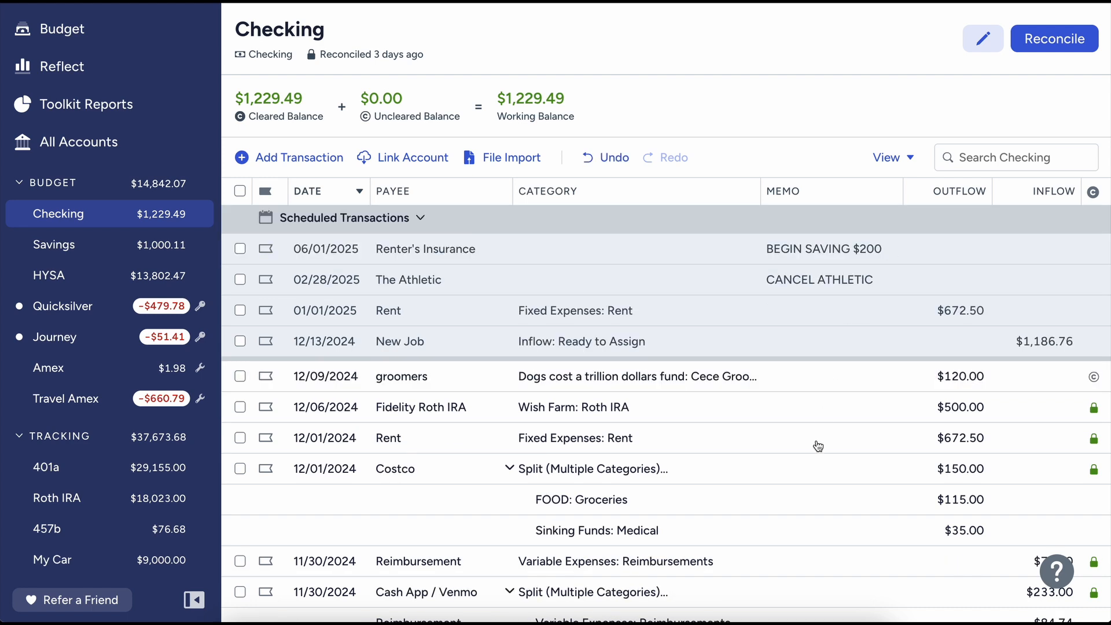
# Inspect the category balance of the groomers transaction, then leave it unedited and deselect it
pyautogui.scroll(-1, 817, 445)
pyautogui.click(667, 337)
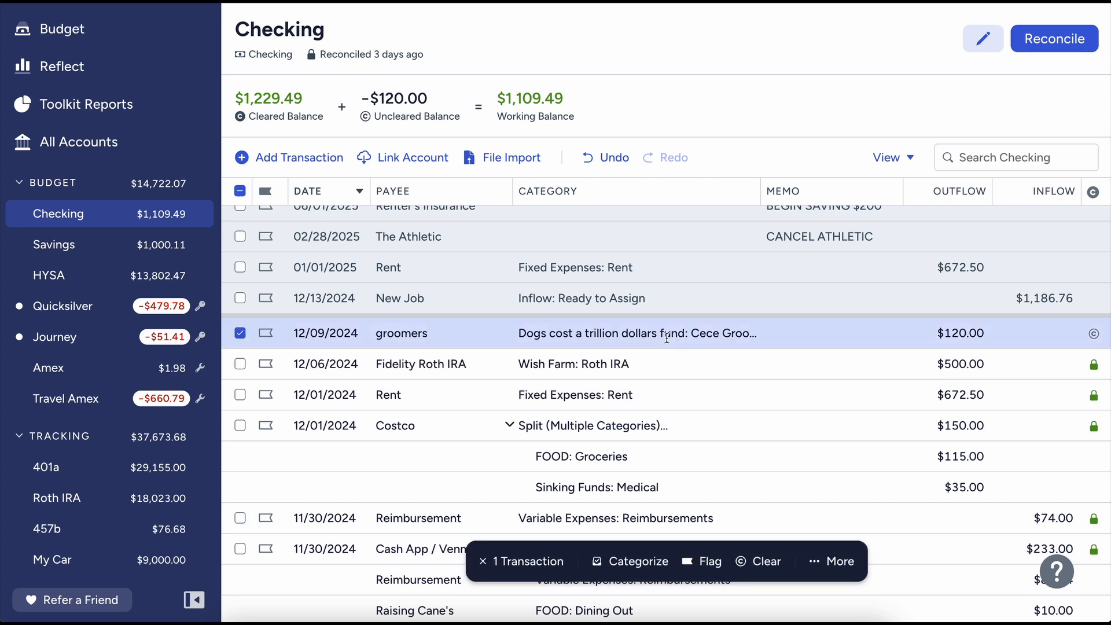
pyautogui.click(667, 338)
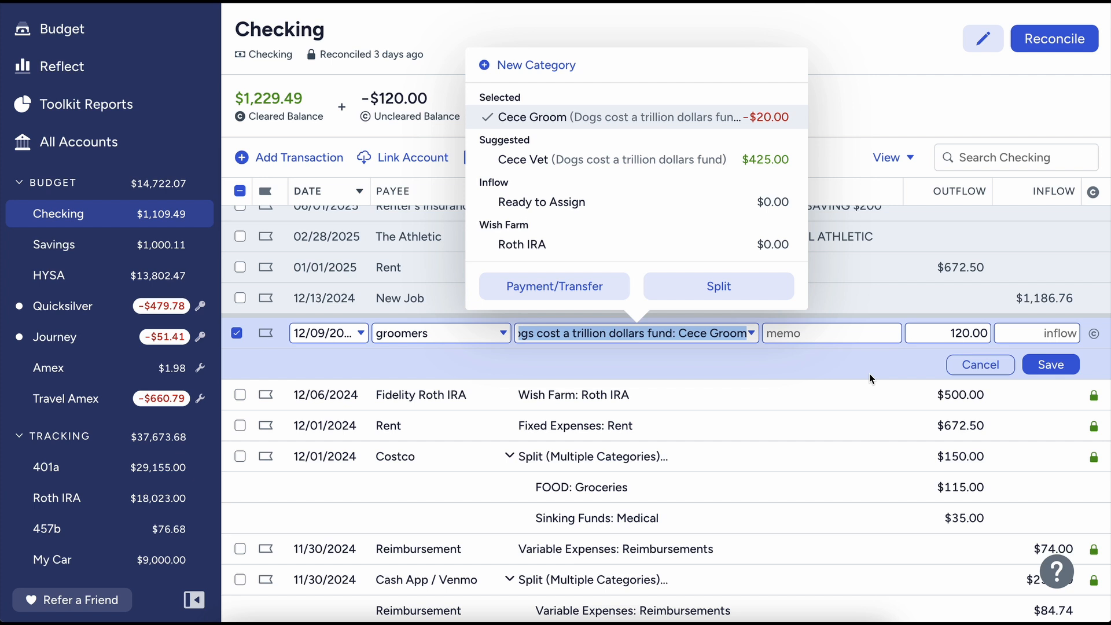
pyautogui.click(980, 365)
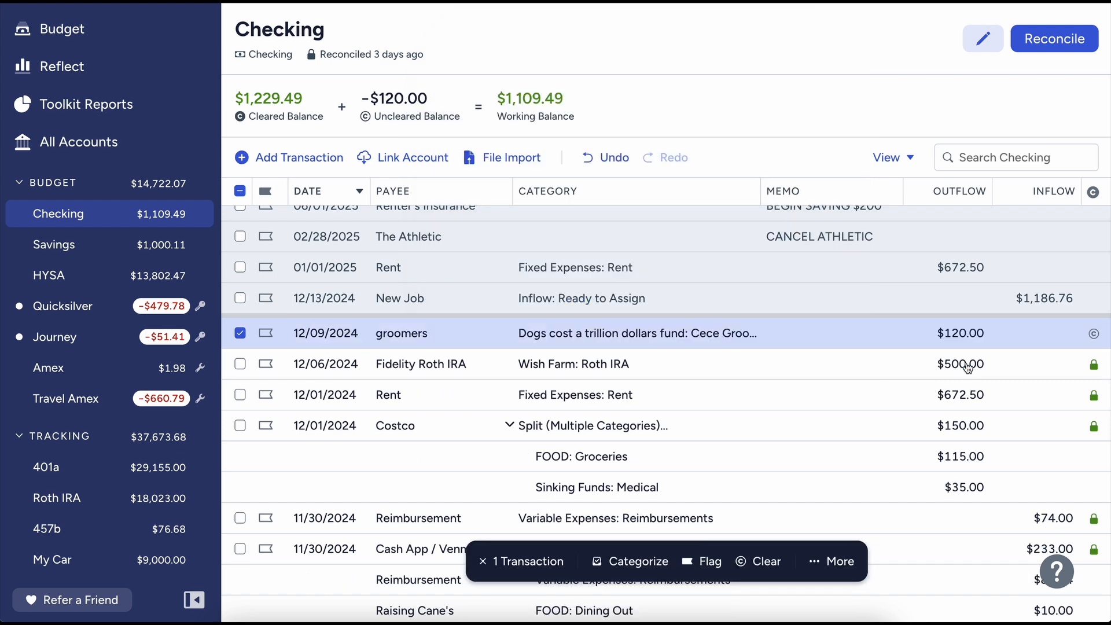
pyautogui.click(240, 334)
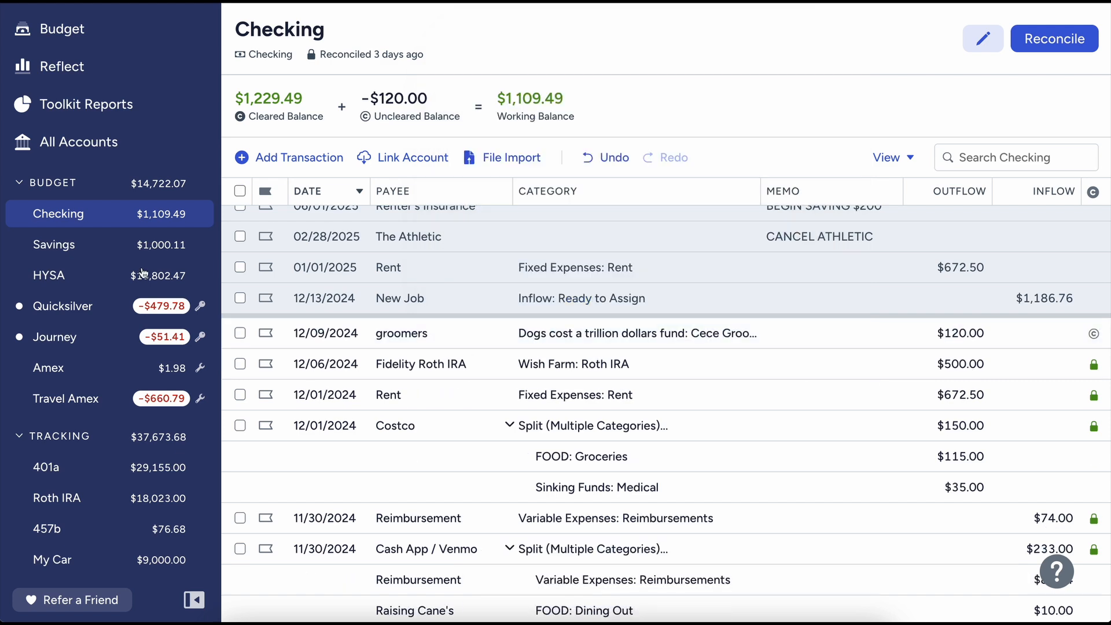
# Open the HYSA account and inspect the scheduled 12/13/2024 New Job inflow without editing it
pyautogui.click(76, 275)
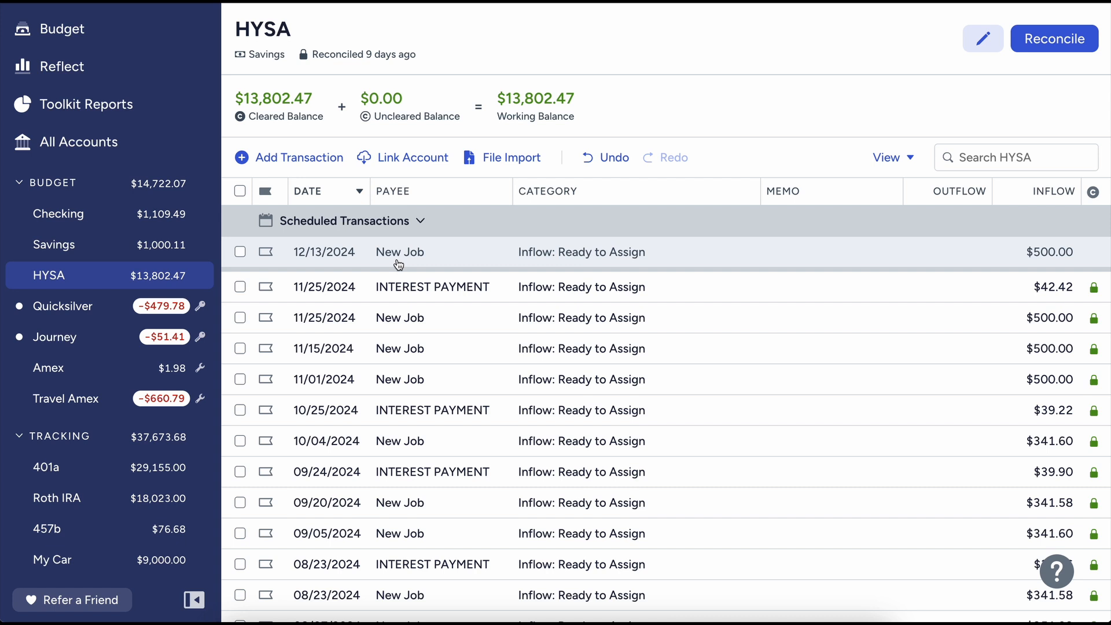
pyautogui.click(1033, 248)
pyautogui.click(1034, 247)
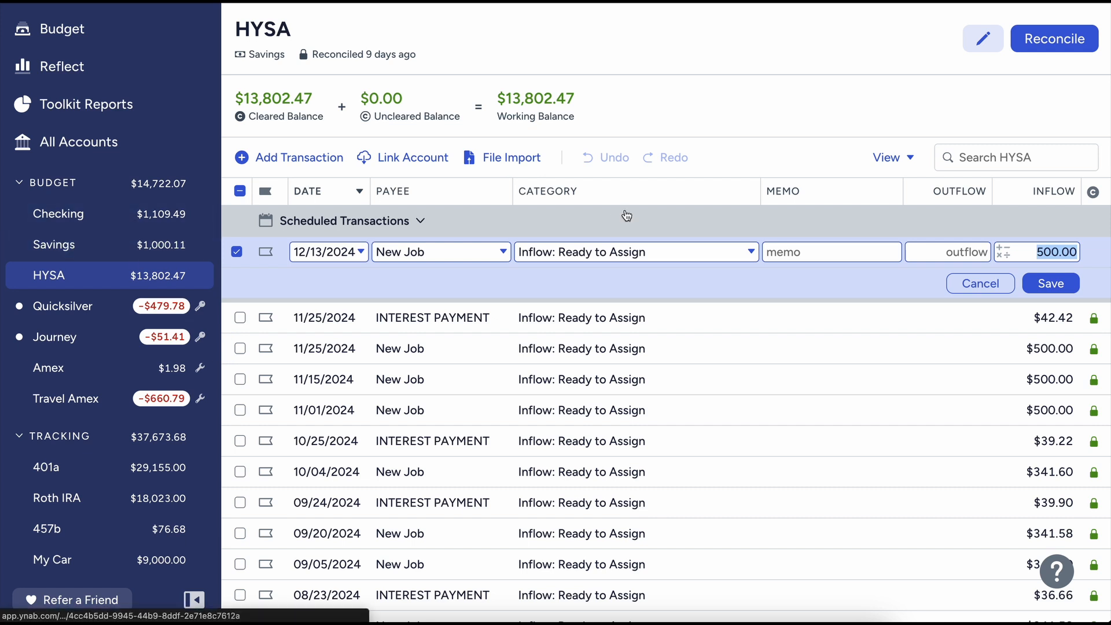
pyautogui.click(1007, 284)
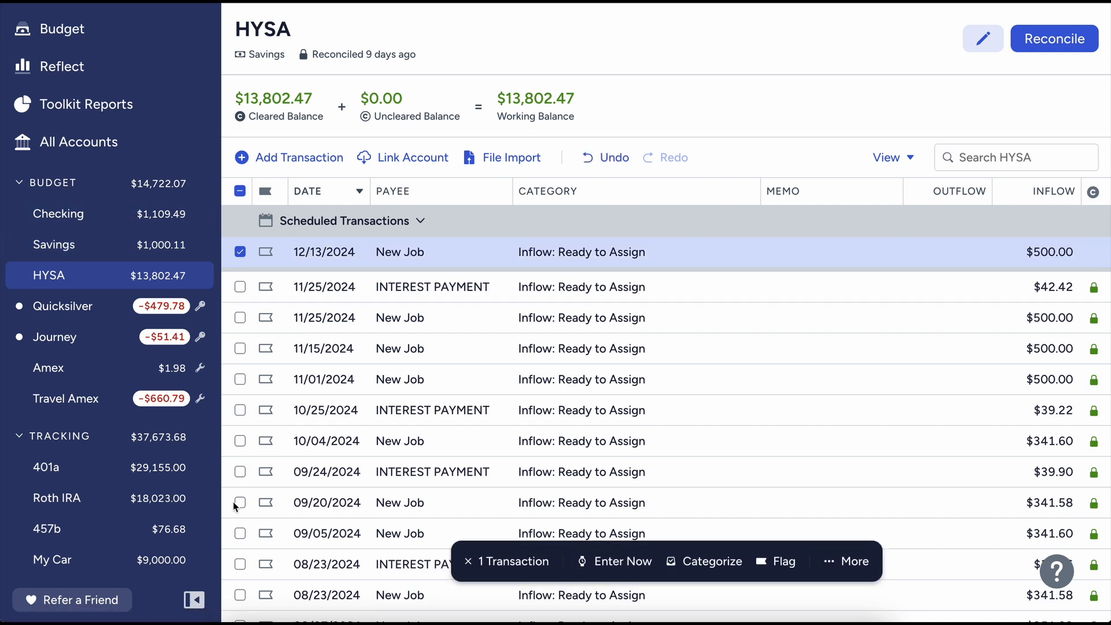
pyautogui.click(245, 250)
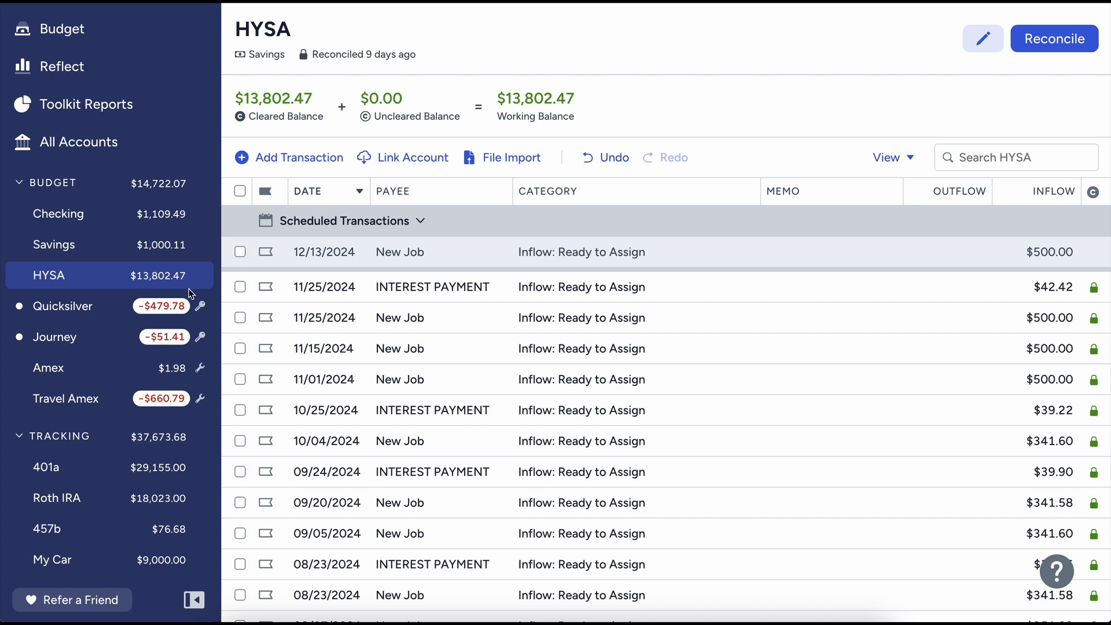
# Approve the matched 11/30/2024 Ray Ray's Hog Pit transaction in the Quicksilver account
pyautogui.click(104, 316)
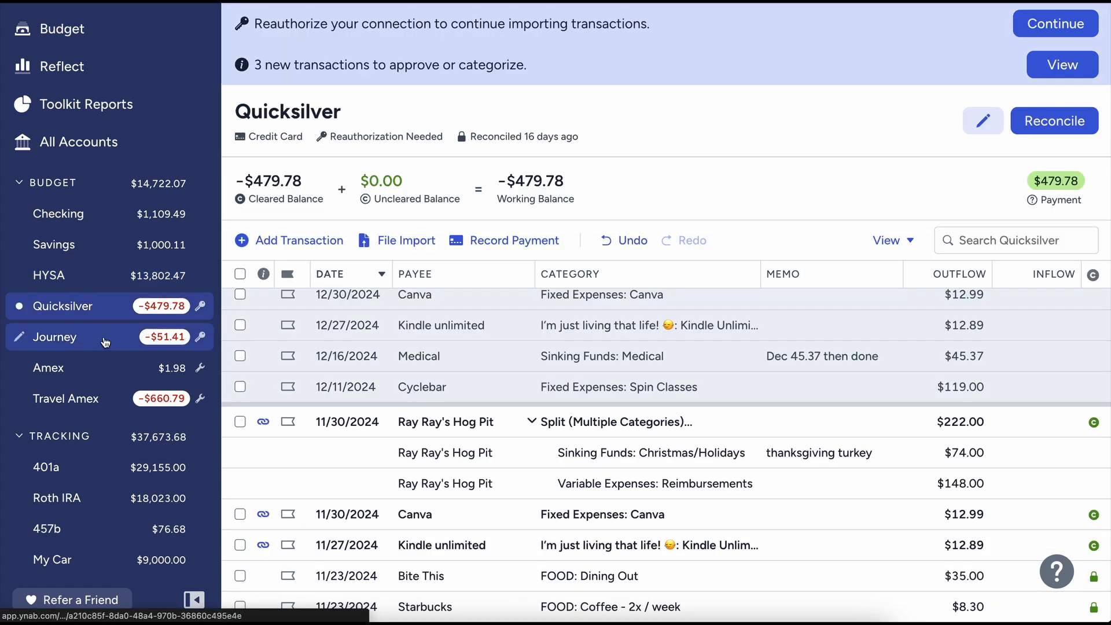
pyautogui.scroll(1, 517, 412)
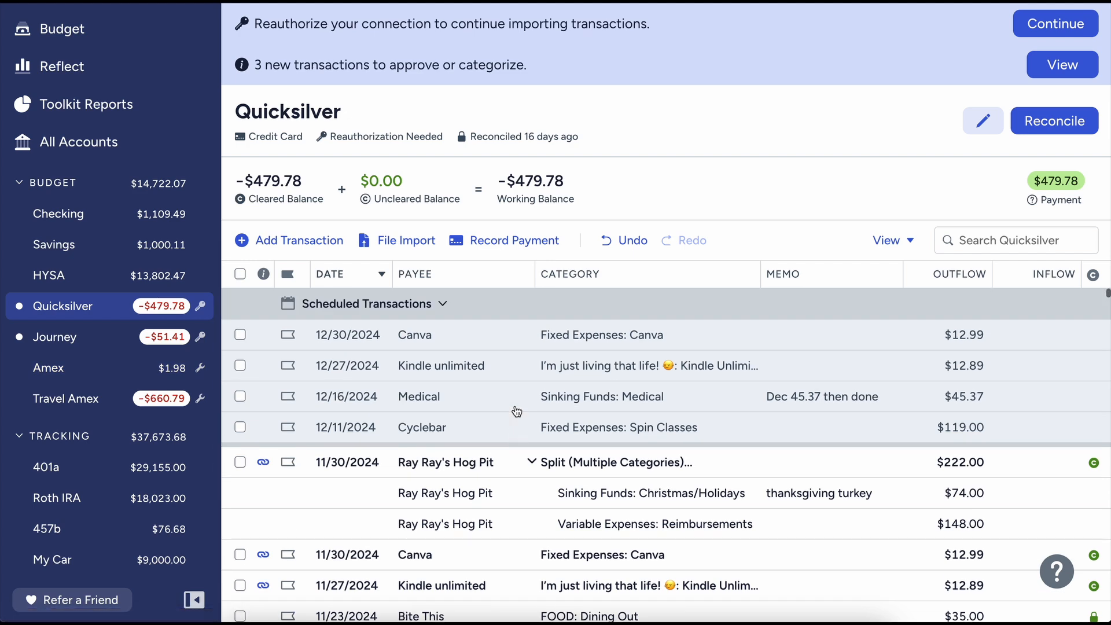
pyautogui.scroll(-2, 516, 413)
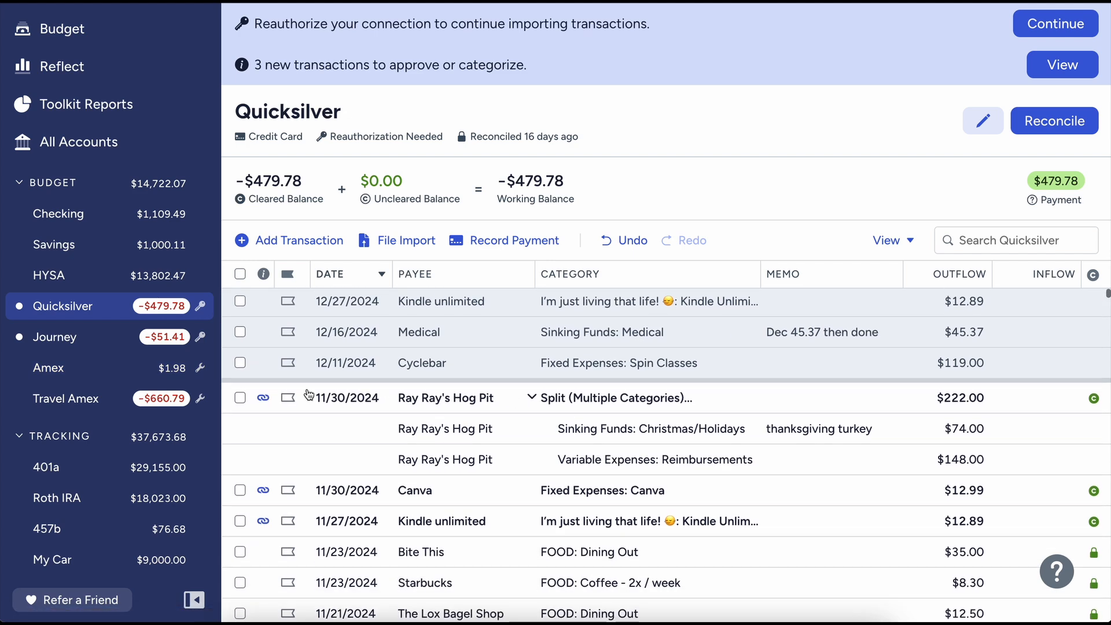
pyautogui.click(265, 401)
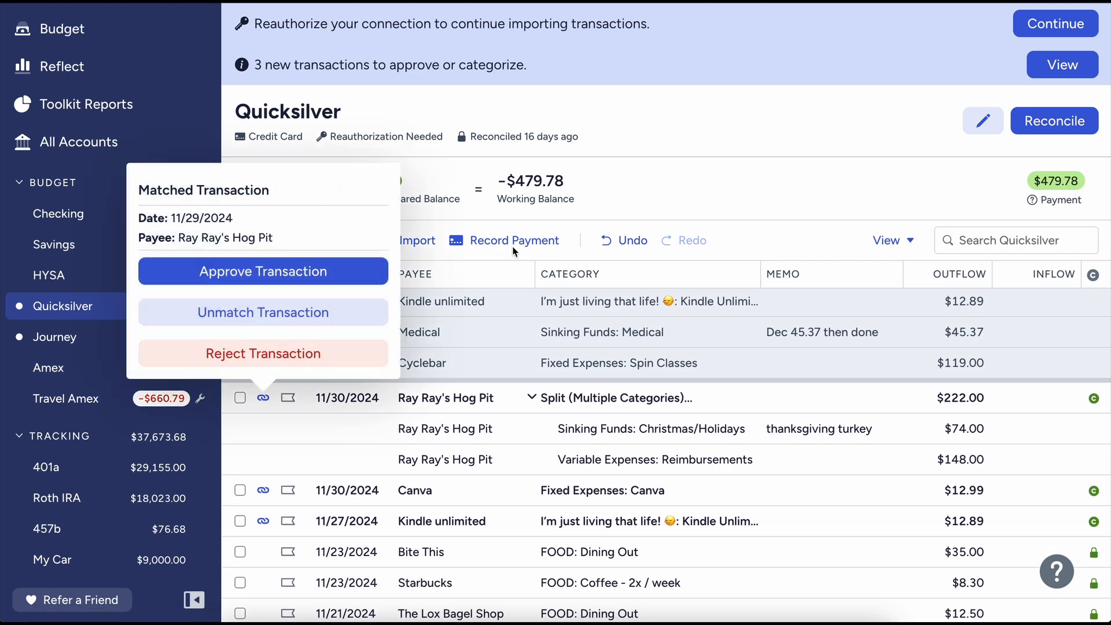
pyautogui.click(309, 271)
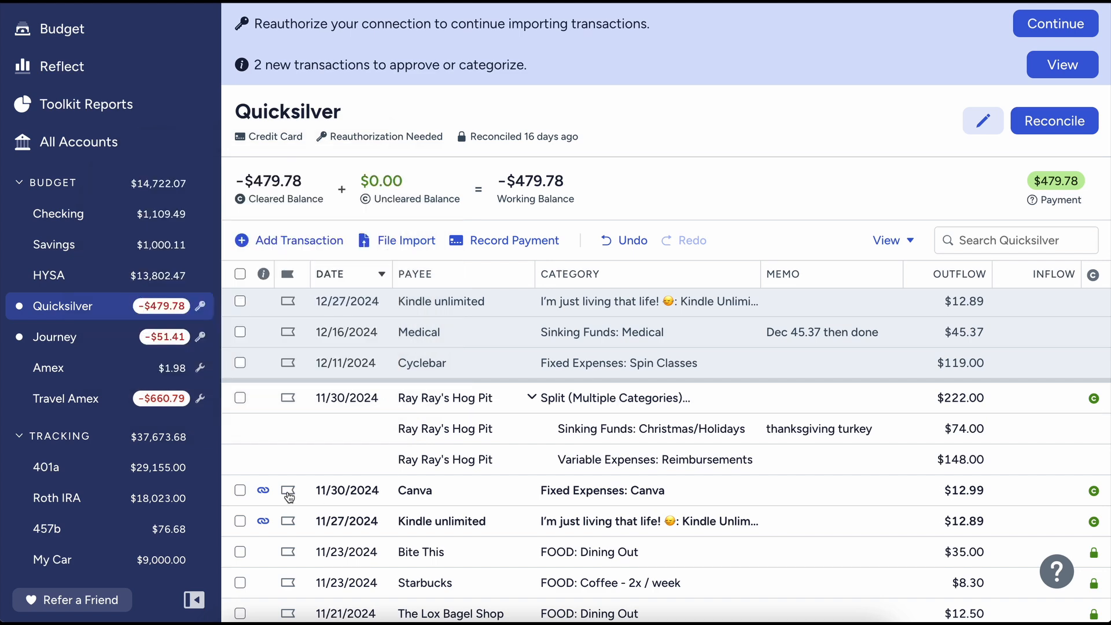
# Approve the matched 11/30/2024 Canva and 11/27/2024 Kindle unlimited transactions in Quicksilver
pyautogui.click(267, 489)
pyautogui.click(280, 364)
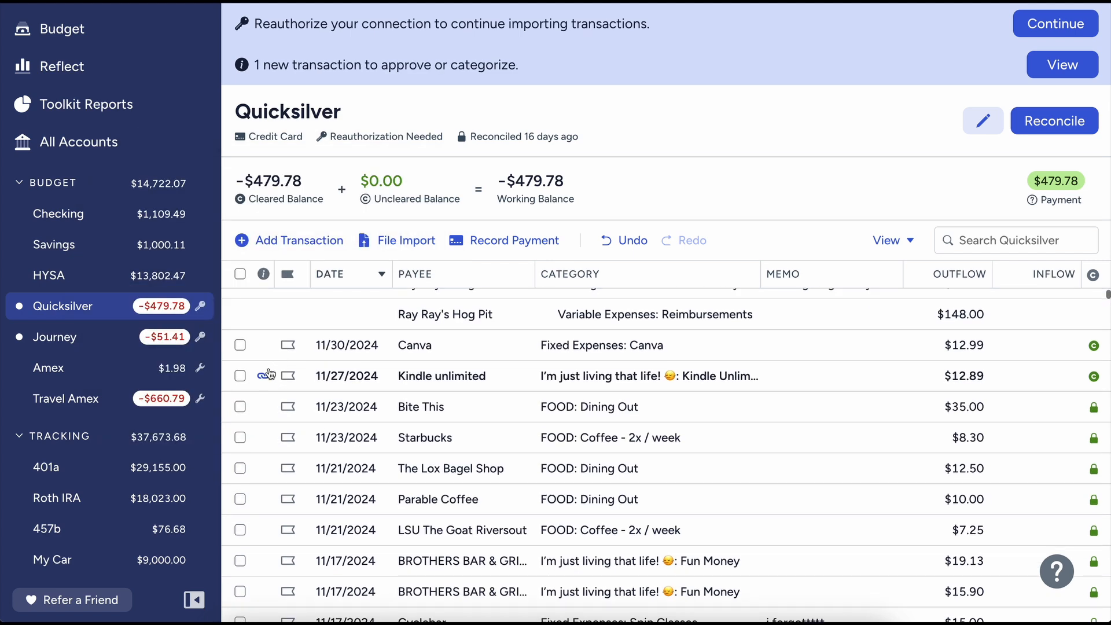
pyautogui.click(264, 376)
pyautogui.click(264, 505)
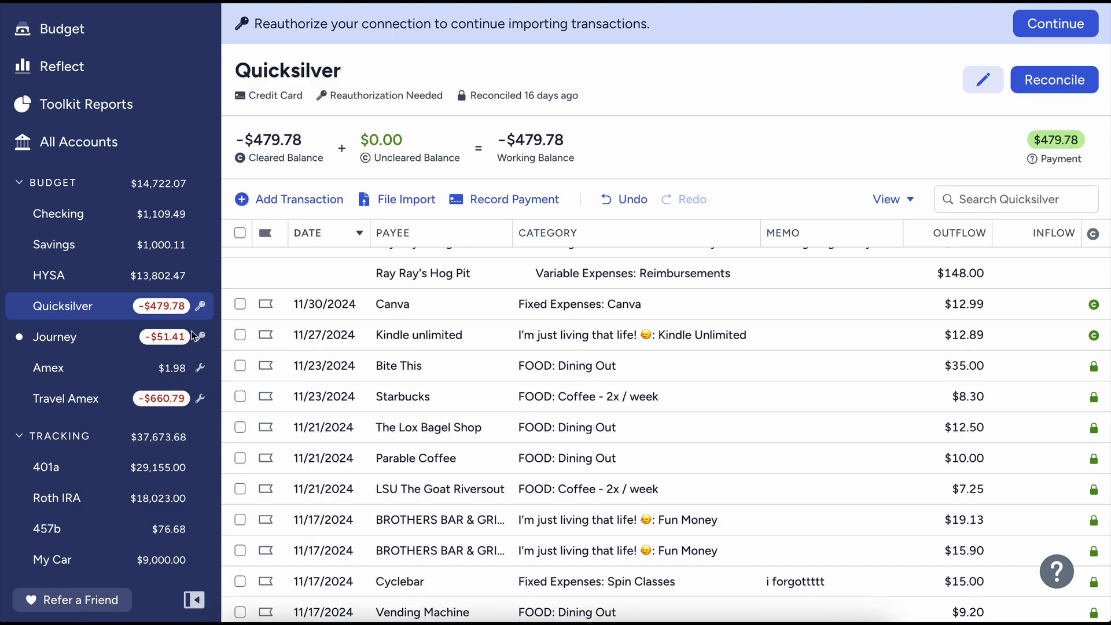
# Approve the 12/08/2024 Apple subscription transaction in the Journey account
pyautogui.click(93, 344)
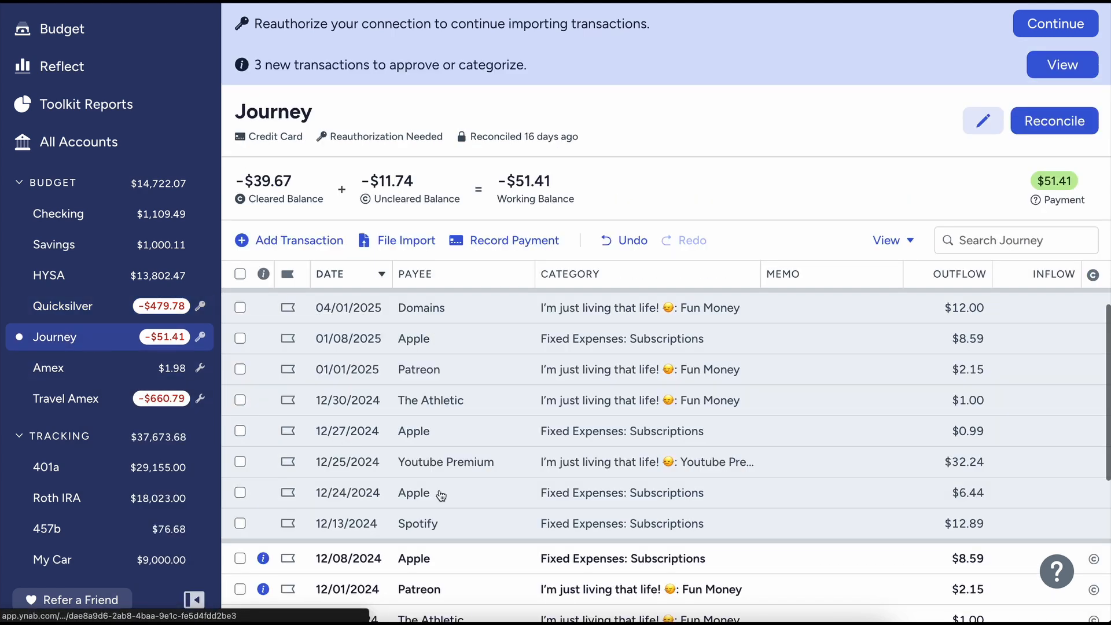
pyautogui.scroll(-2, 307, 489)
pyautogui.click(266, 457)
pyautogui.click(263, 503)
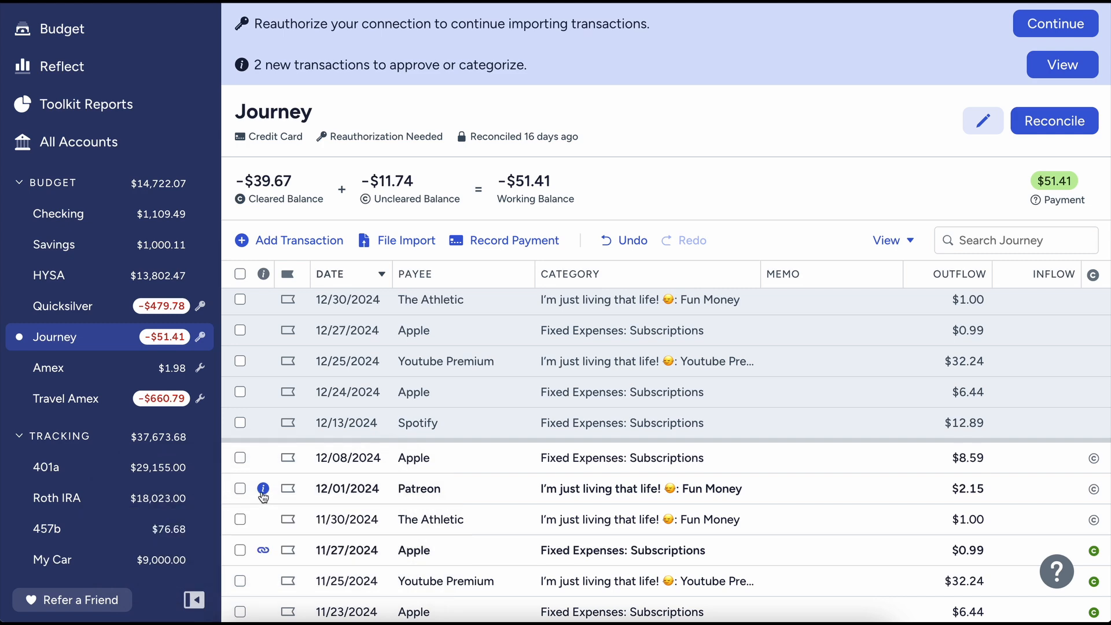
# Approve the 12/01/2024 Patreon transaction and the matched 11/27/2024 Apple transaction in the Journey account
pyautogui.click(426, 457)
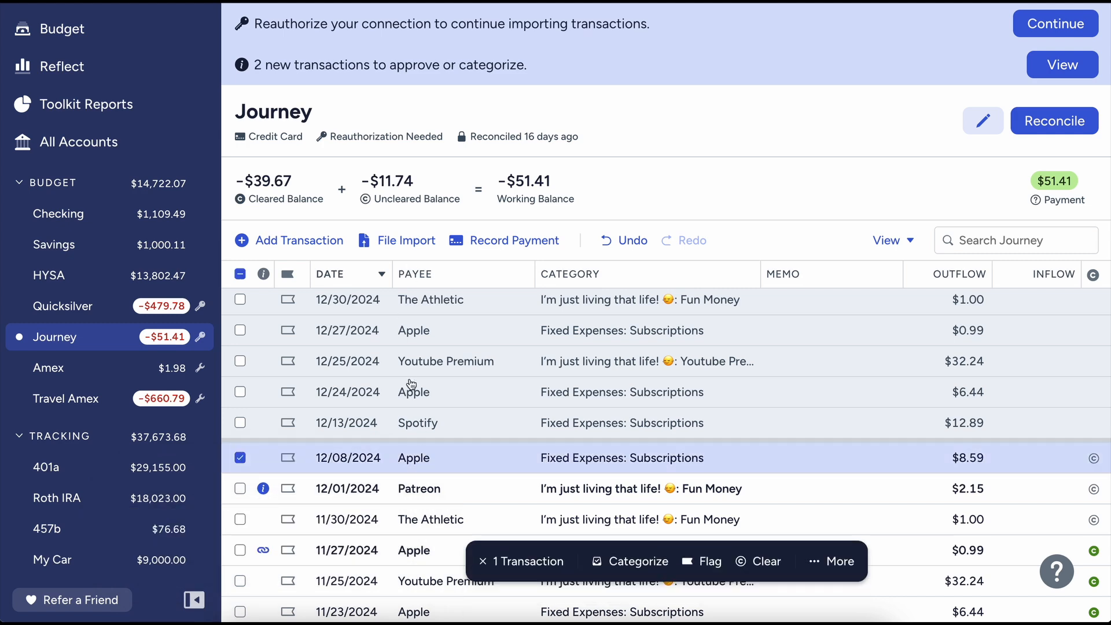
pyautogui.scroll(4, 412, 384)
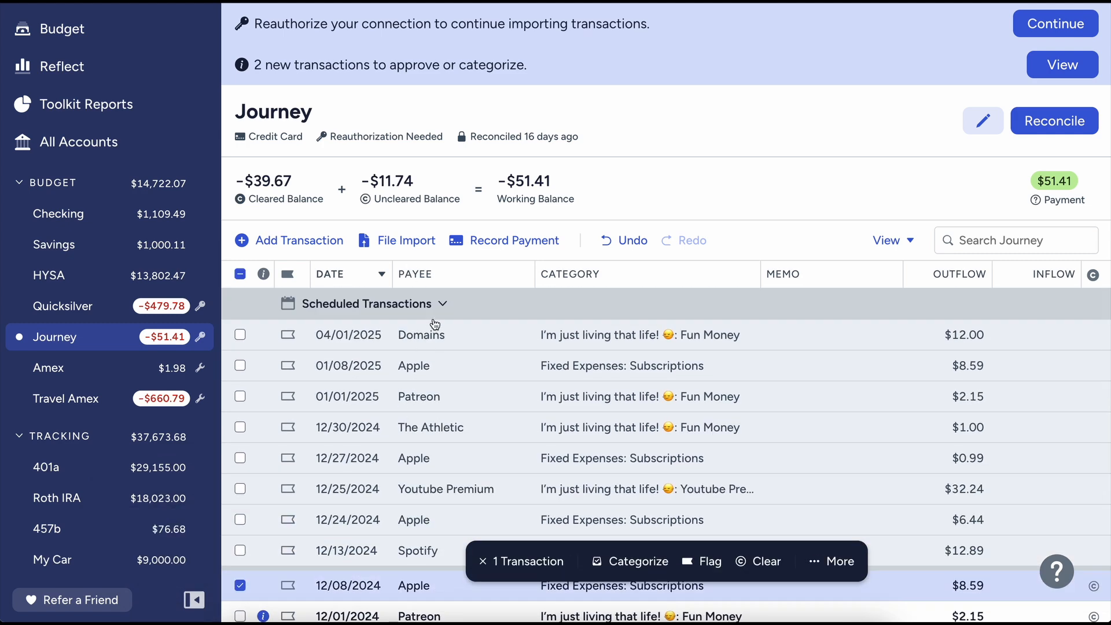
pyautogui.scroll(-3, 432, 304)
pyautogui.scroll(-4, 430, 301)
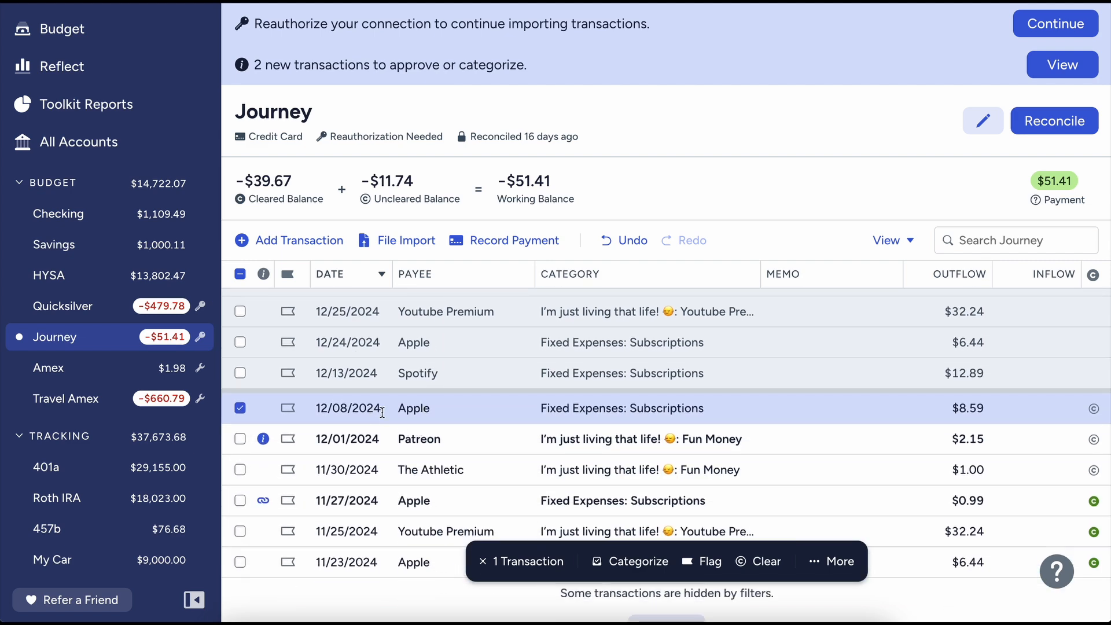
pyautogui.click(268, 443)
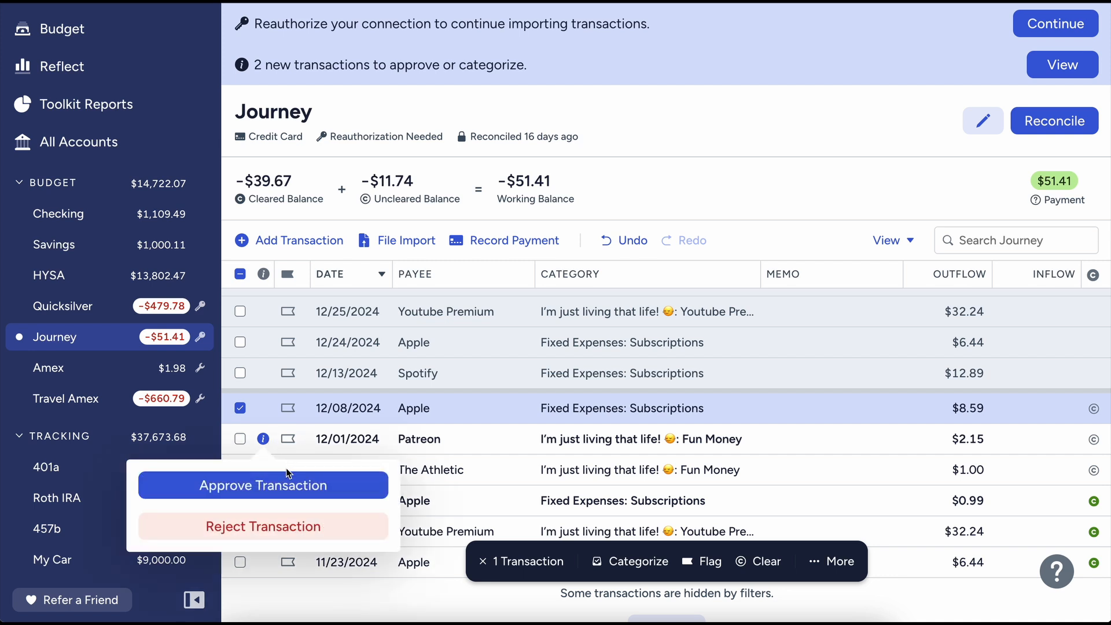
pyautogui.click(283, 486)
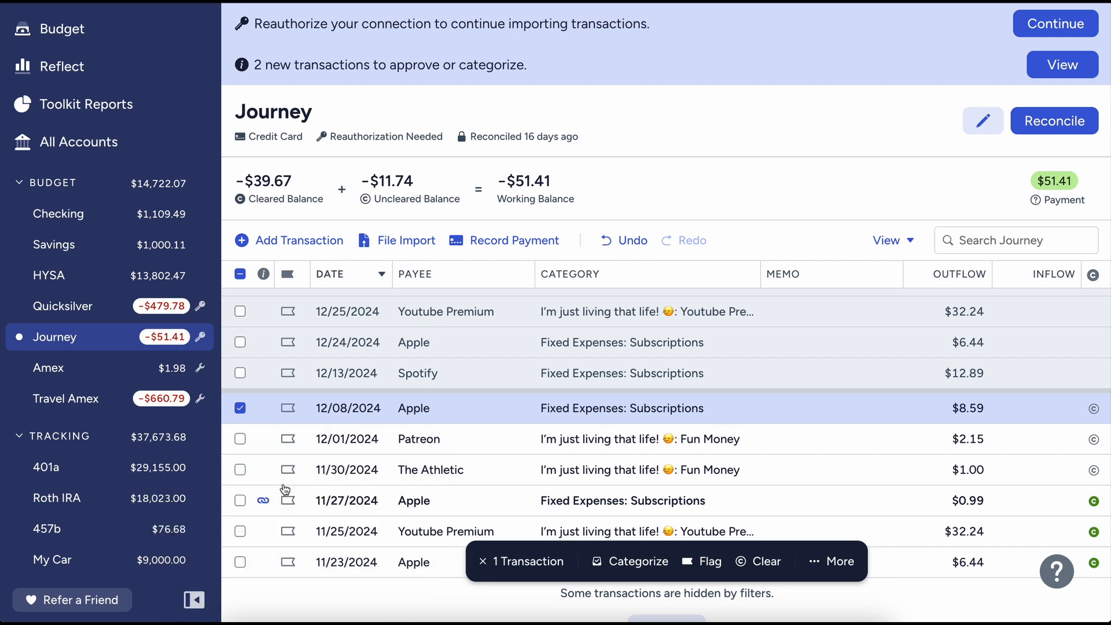
pyautogui.click(241, 408)
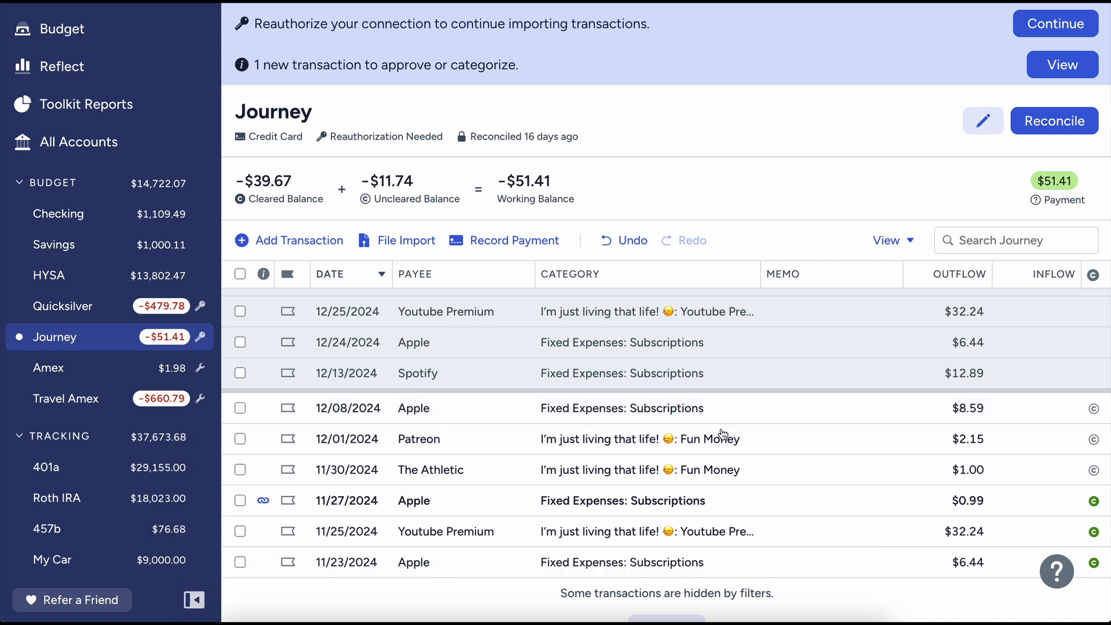
pyautogui.click(265, 501)
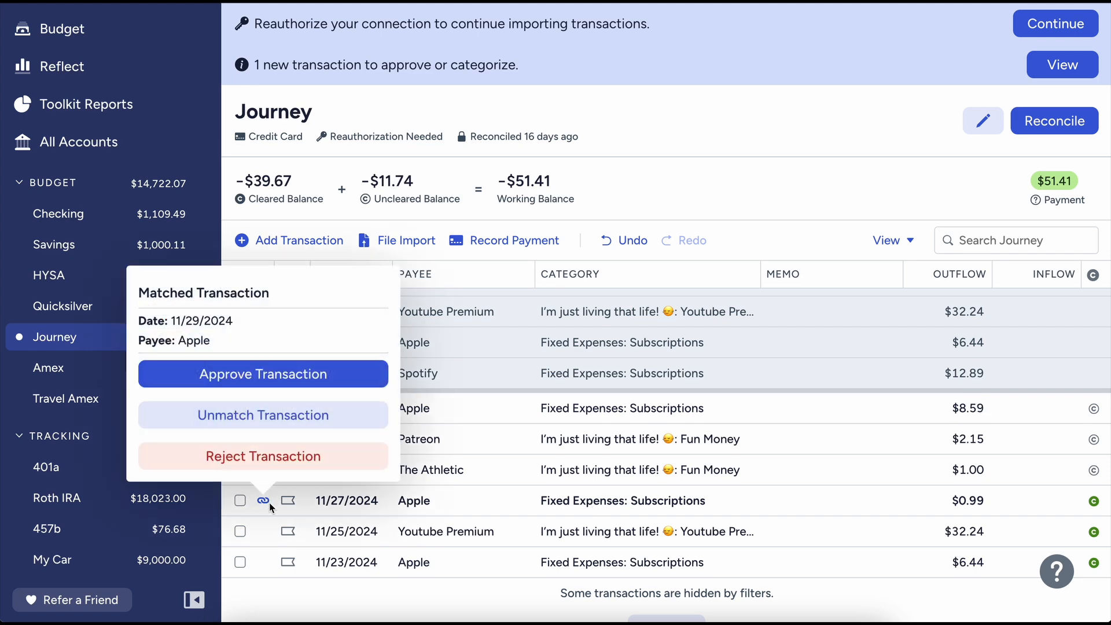
pyautogui.click(255, 376)
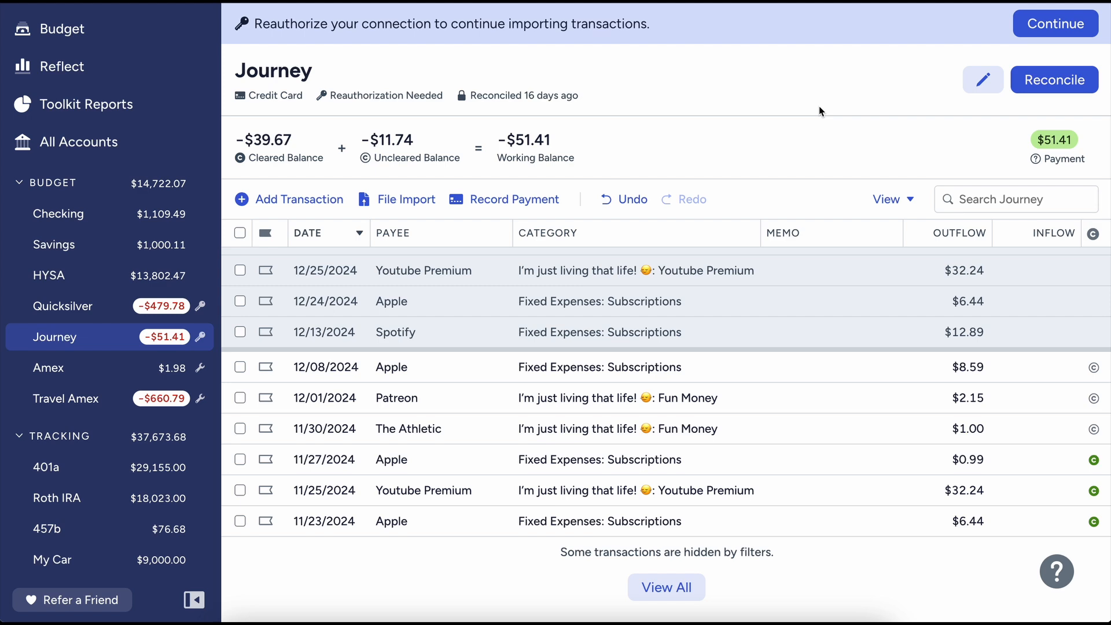
# Start reauthorizing the Journey account's import connection and agree to Plaid's terms for connecting to Capital One
pyautogui.click(1027, 33)
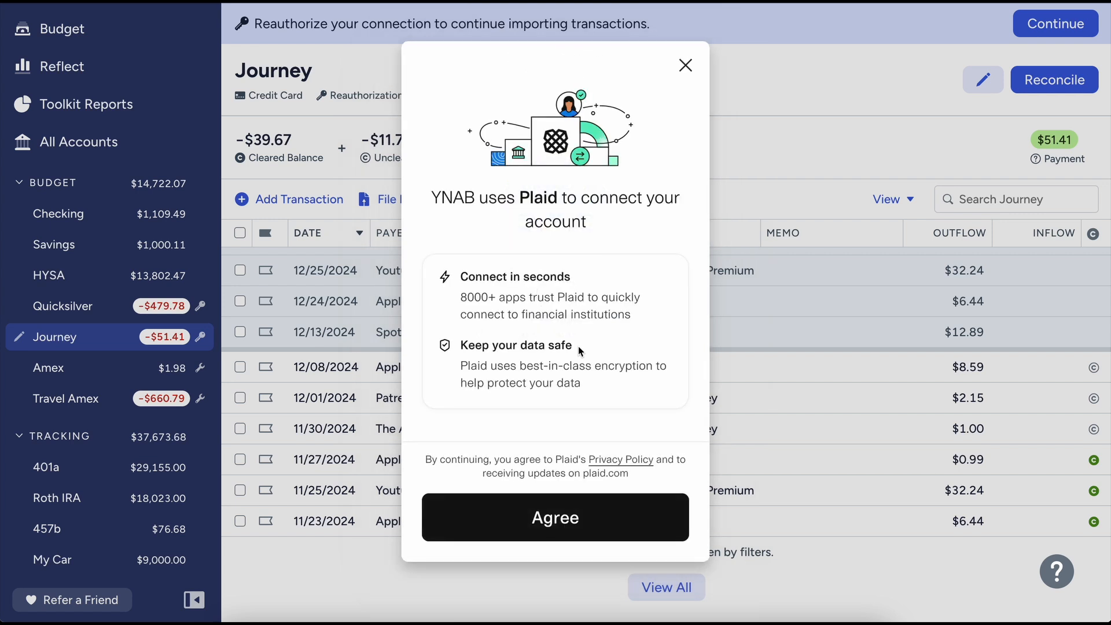
pyautogui.click(533, 524)
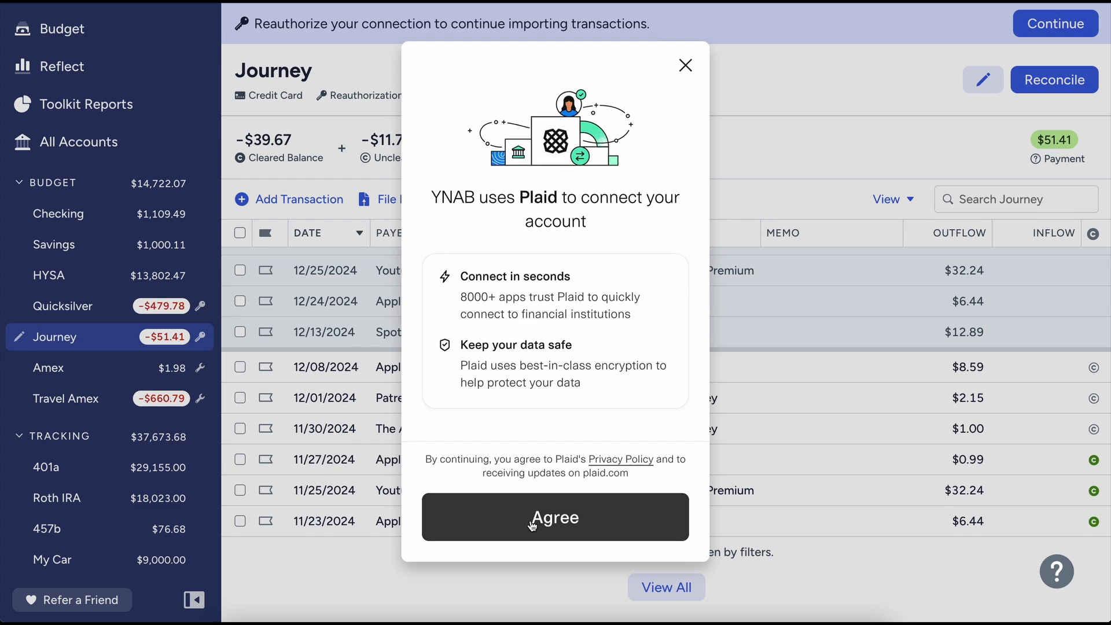
pyautogui.click(531, 521)
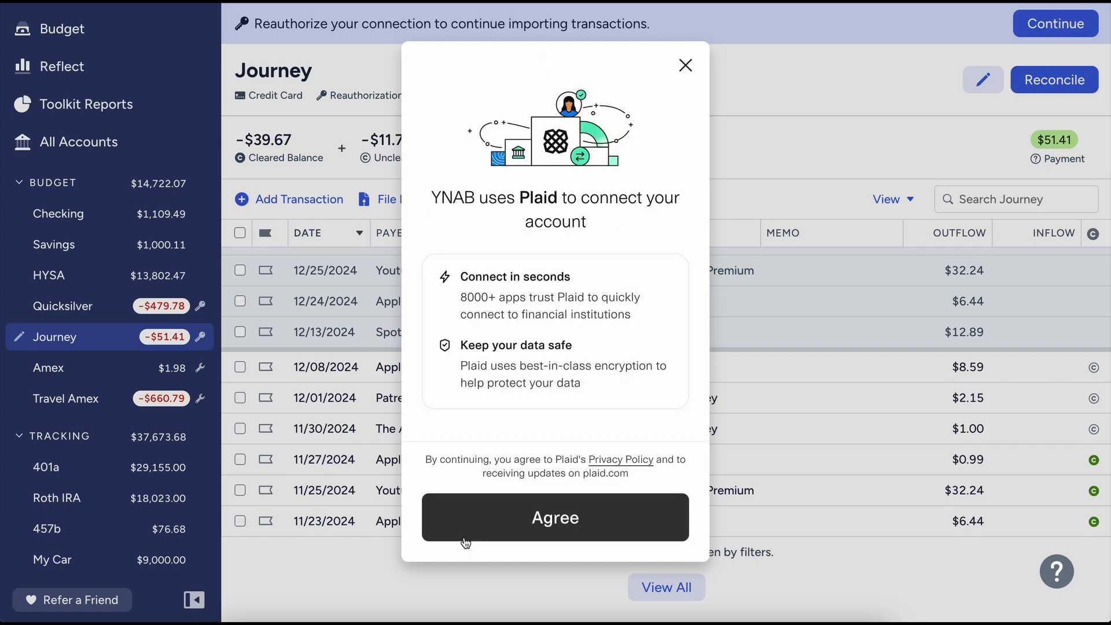
pyautogui.click(489, 530)
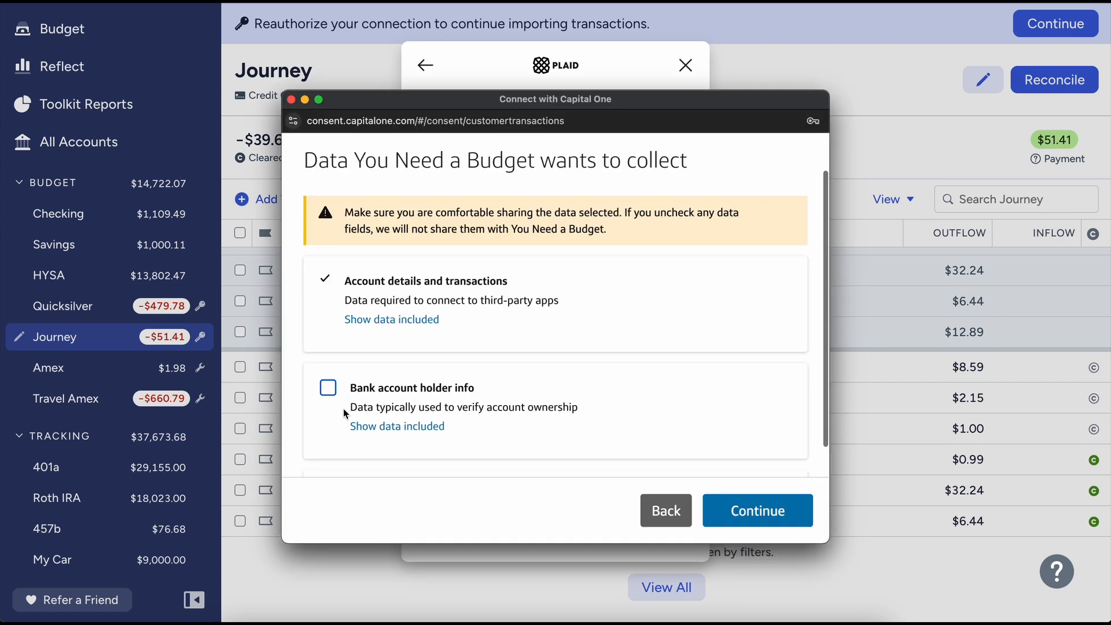
# Exclude bank account numbers from the data Capital One shares with You Need a Budget, and finish relinking the account
pyautogui.scroll(2, 345, 413)
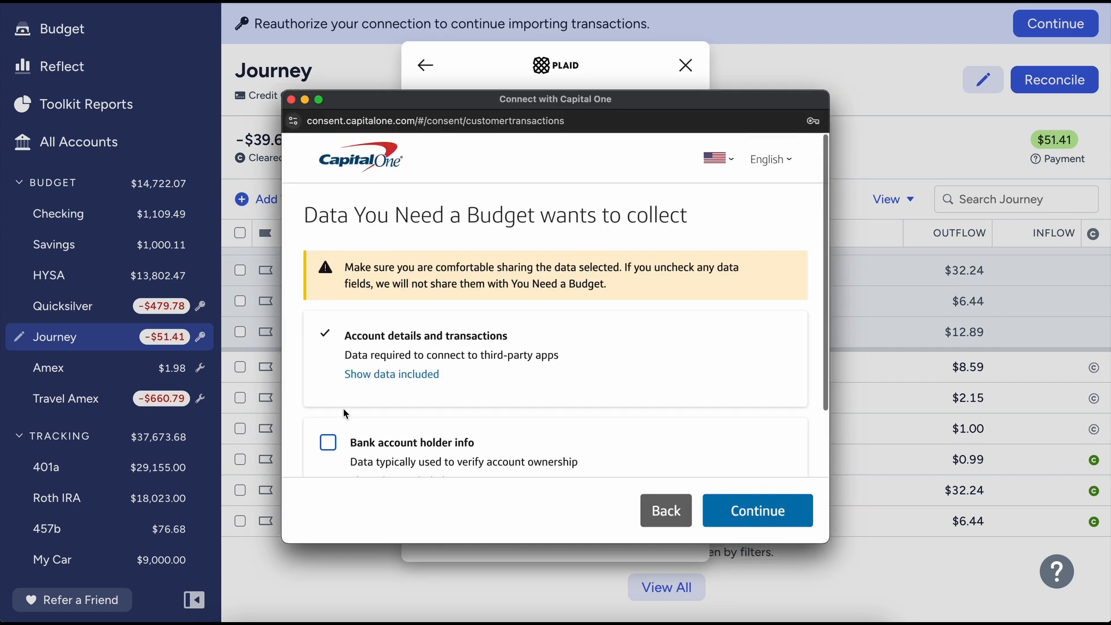
pyautogui.scroll(-4, 392, 293)
pyautogui.scroll(-1, 396, 284)
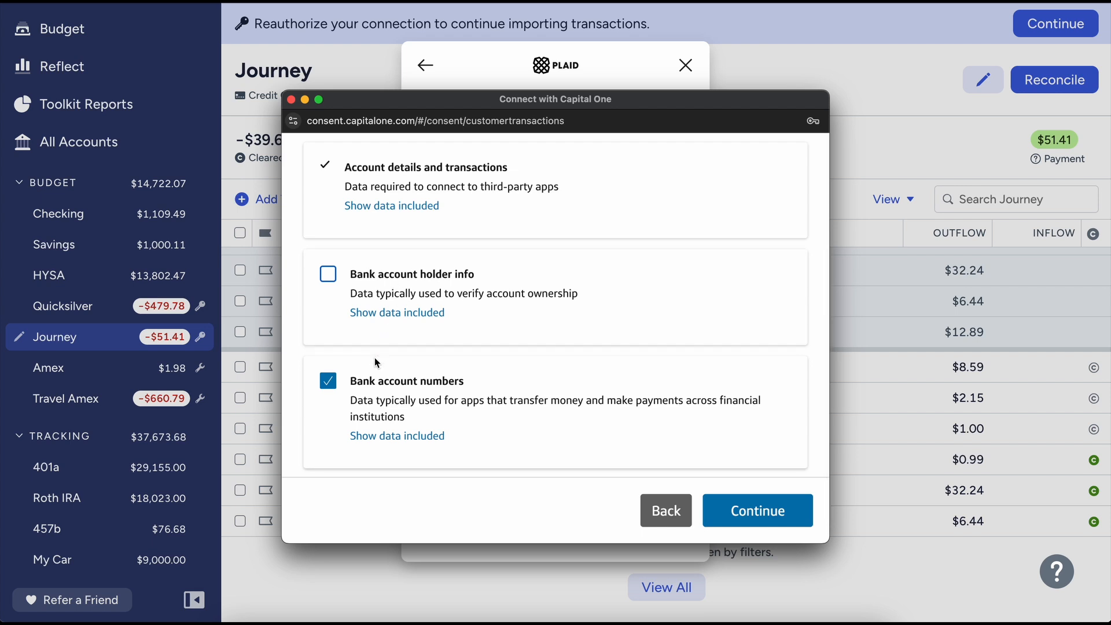
pyautogui.click(333, 386)
pyautogui.scroll(3, 335, 387)
pyautogui.scroll(-2, 533, 464)
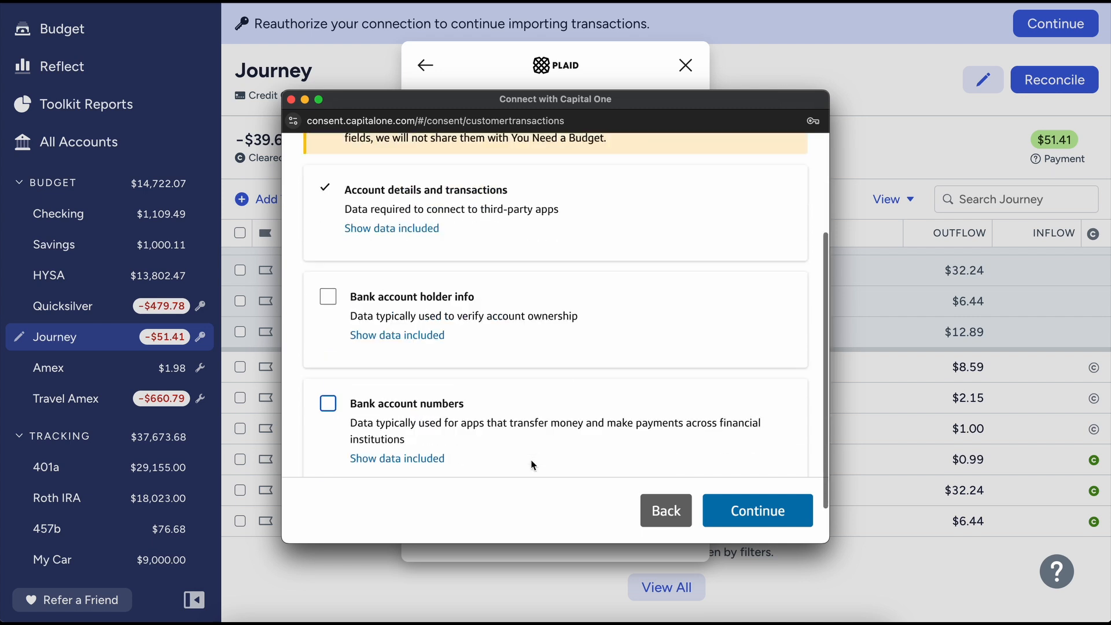
pyautogui.click(755, 511)
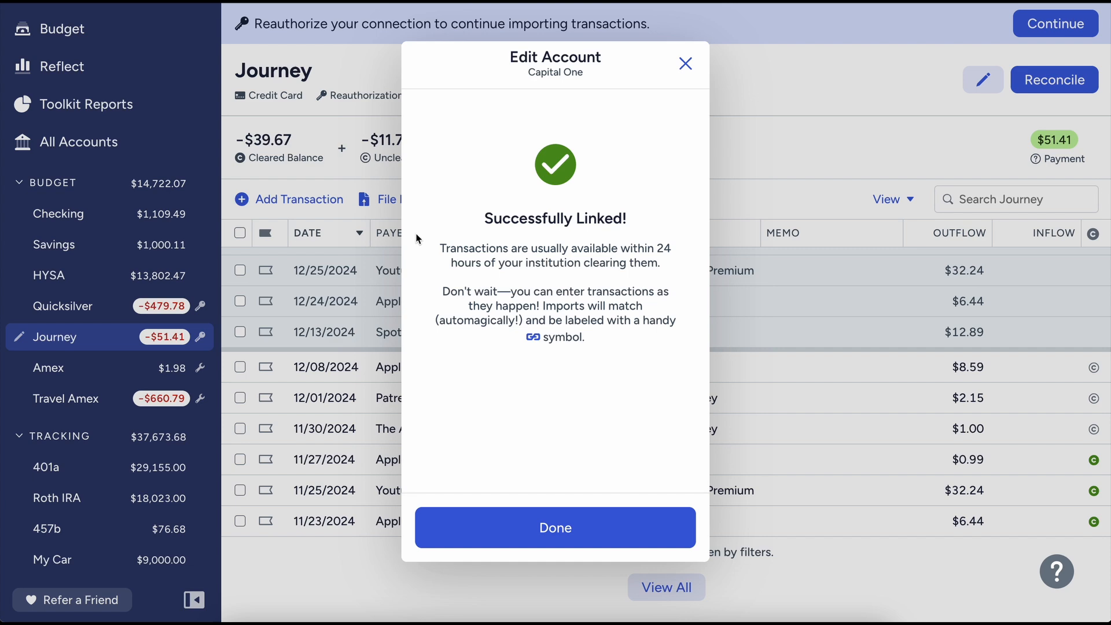
pyautogui.click(489, 535)
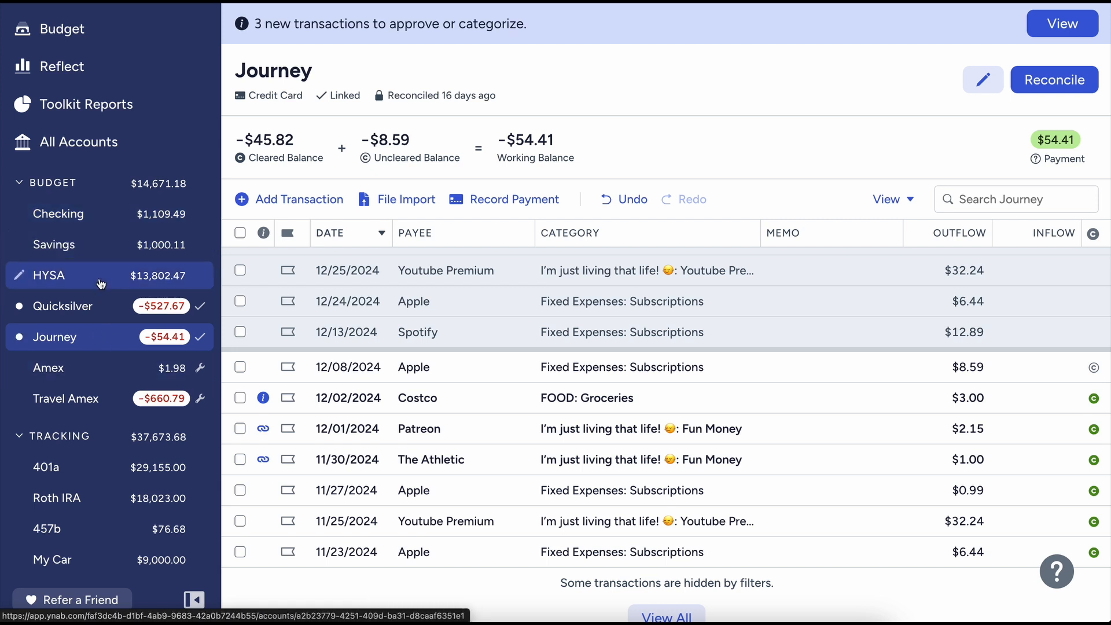
# Look through the transaction registers of the Checking, Savings, HYSA, Quicksilver and Amex accounts
pyautogui.click(96, 220)
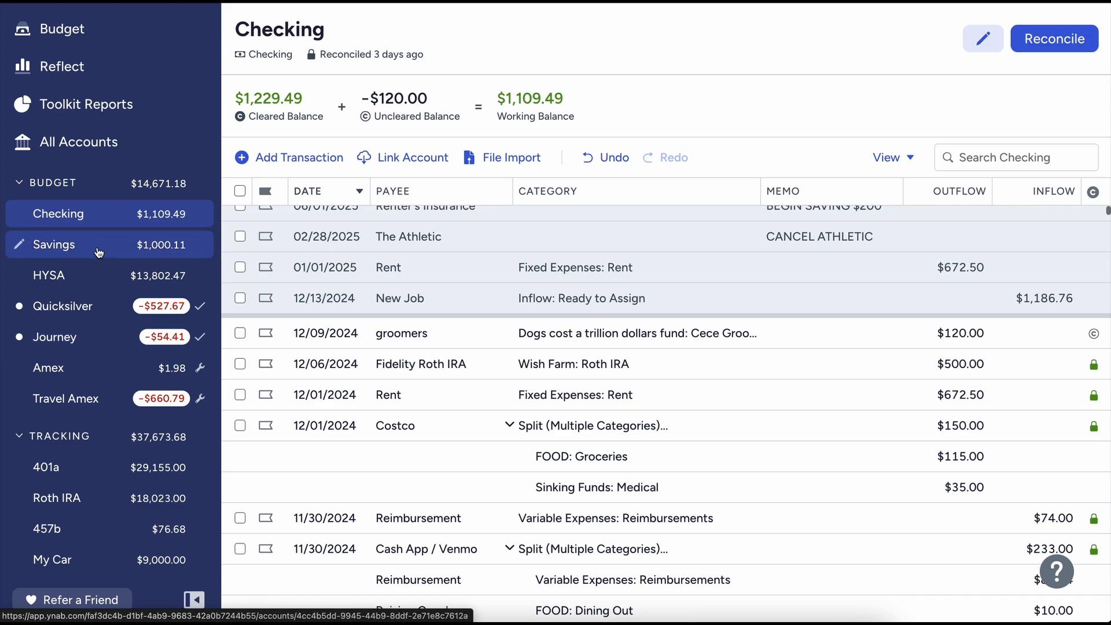
pyautogui.click(103, 244)
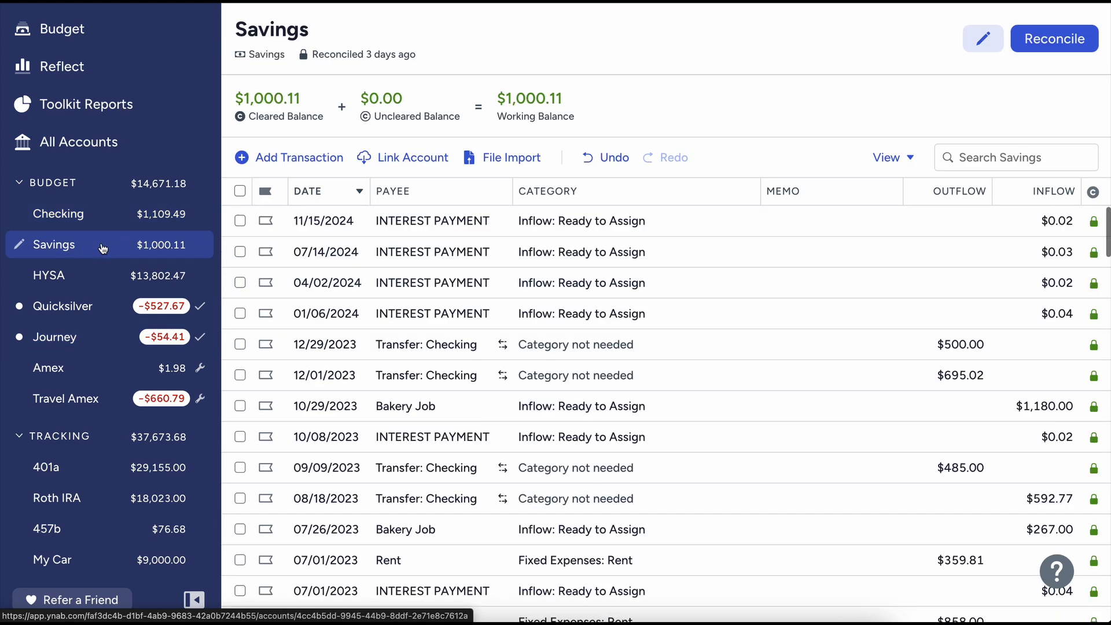
pyautogui.click(91, 276)
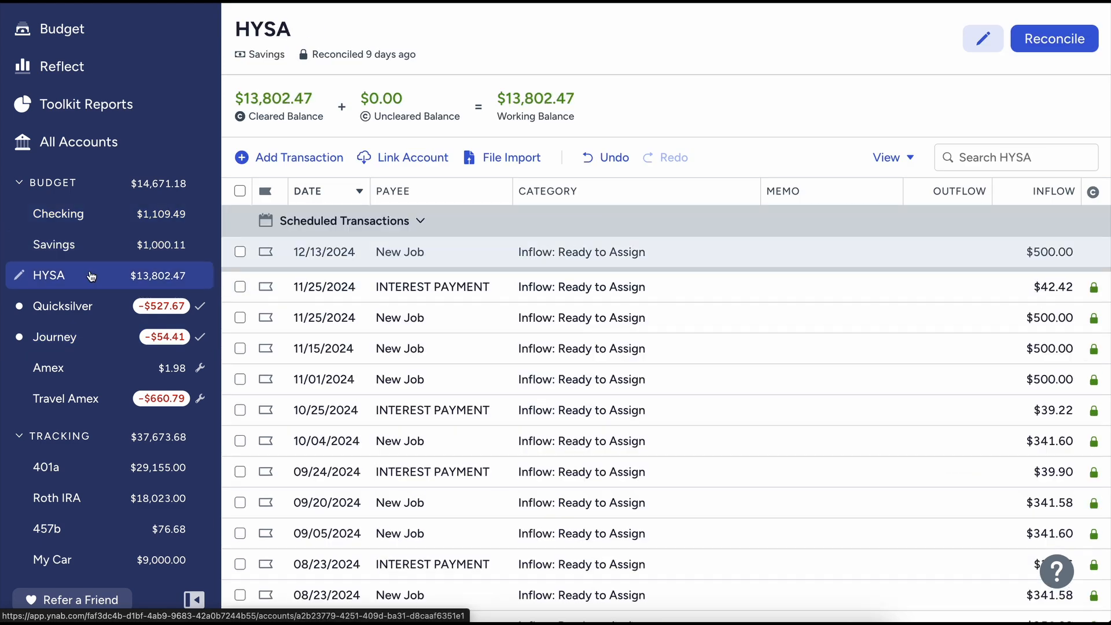
pyautogui.click(99, 222)
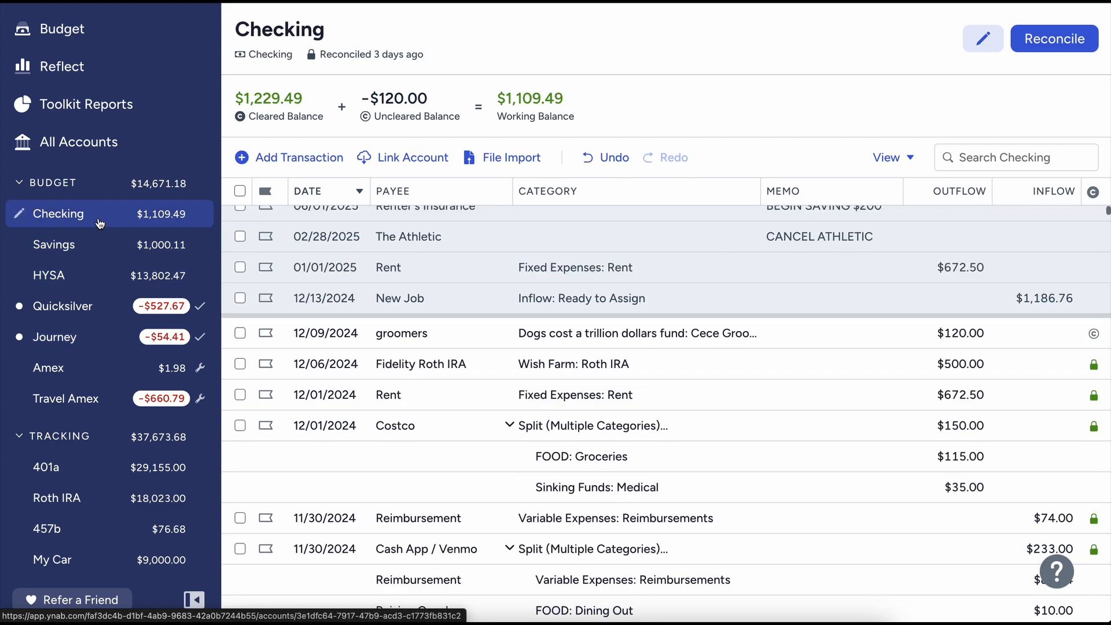
pyautogui.click(112, 316)
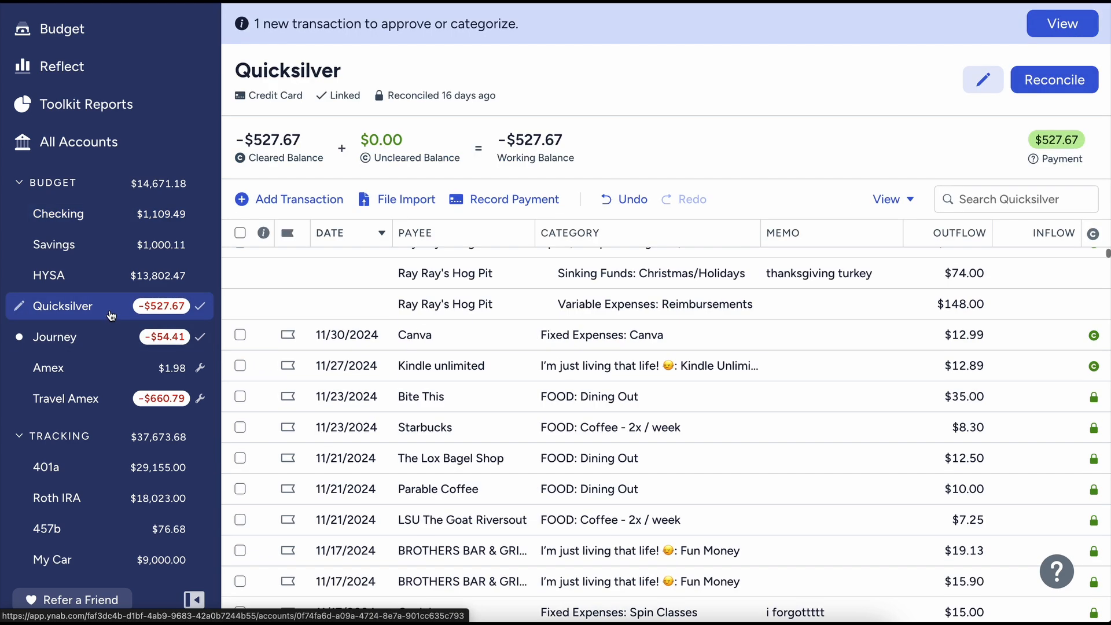
pyautogui.scroll(3, 493, 274)
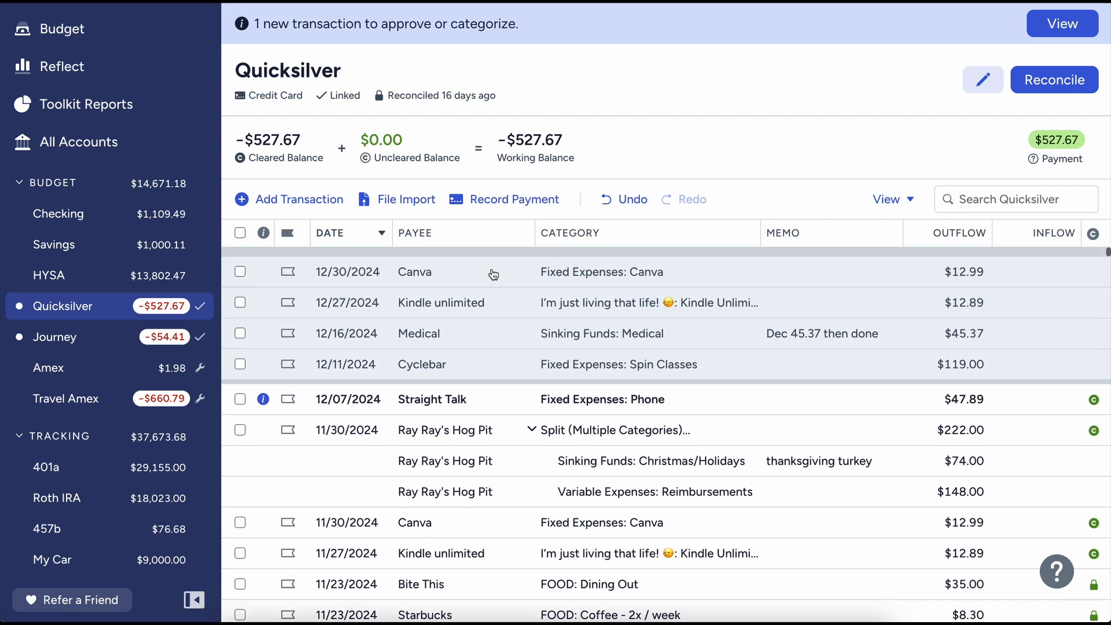
pyautogui.moveTo(202, 373)
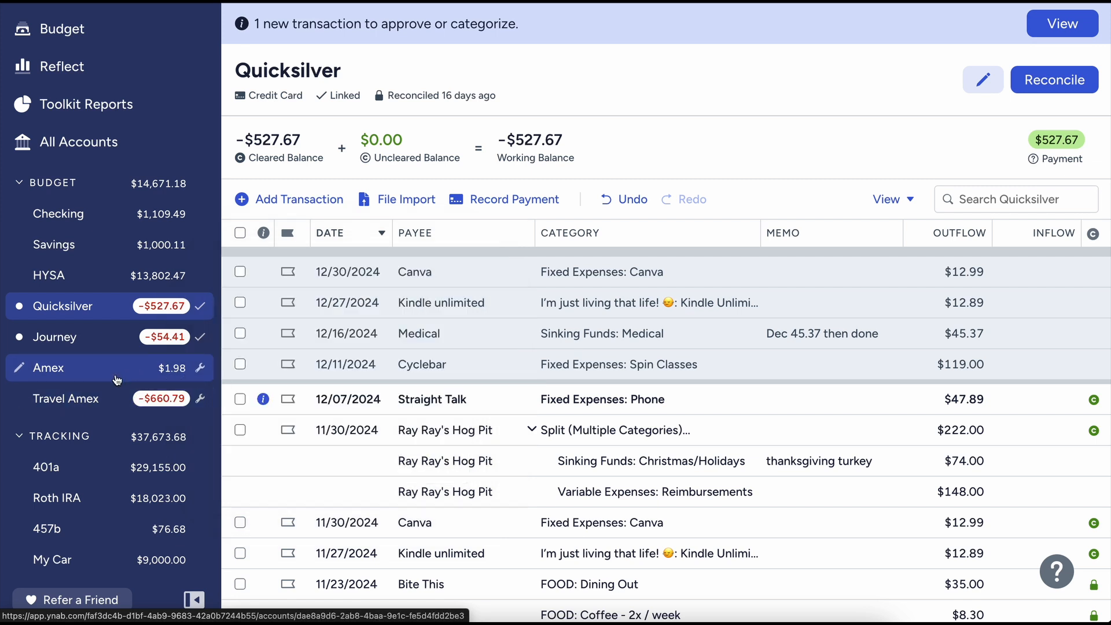
pyautogui.click(117, 379)
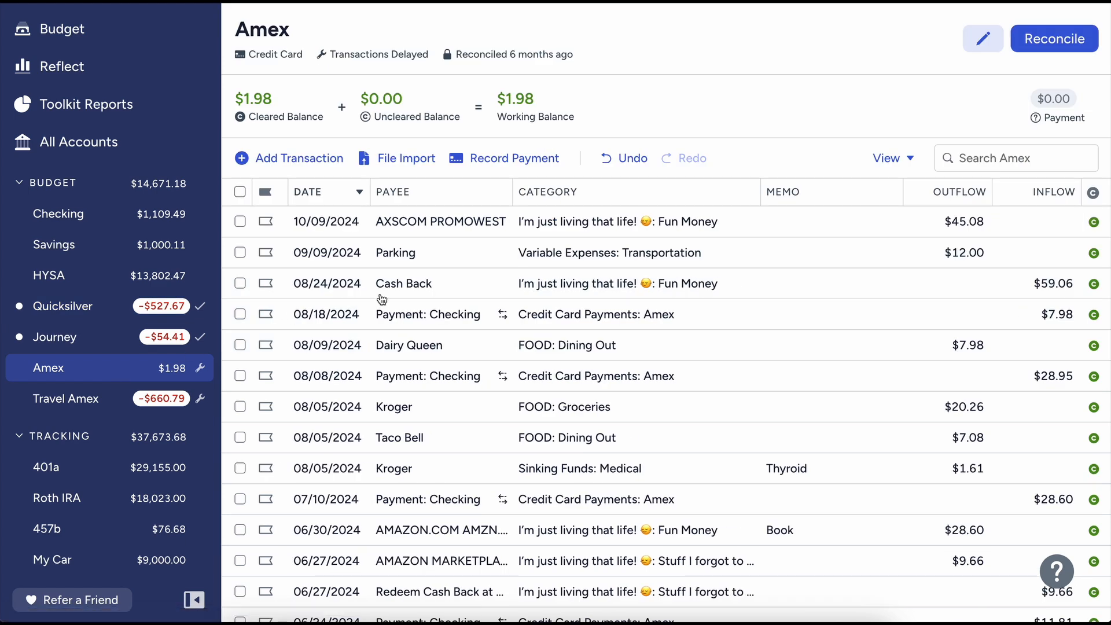
# Approve the 12/07/2024 Straight Talk transaction in the Quicksilver account
pyautogui.click(106, 320)
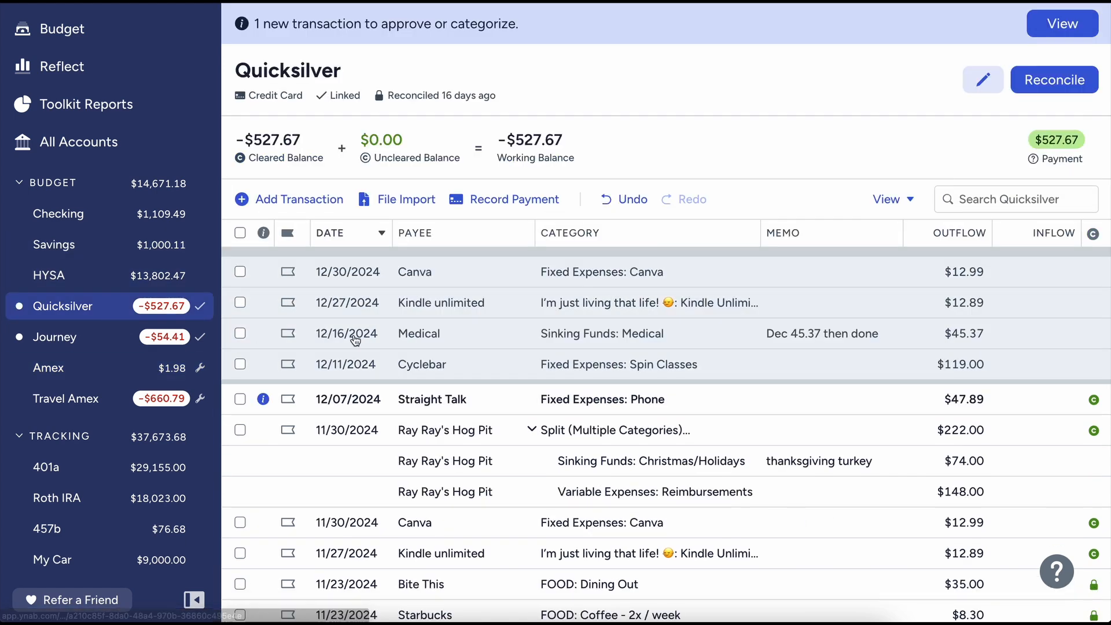
pyautogui.click(262, 401)
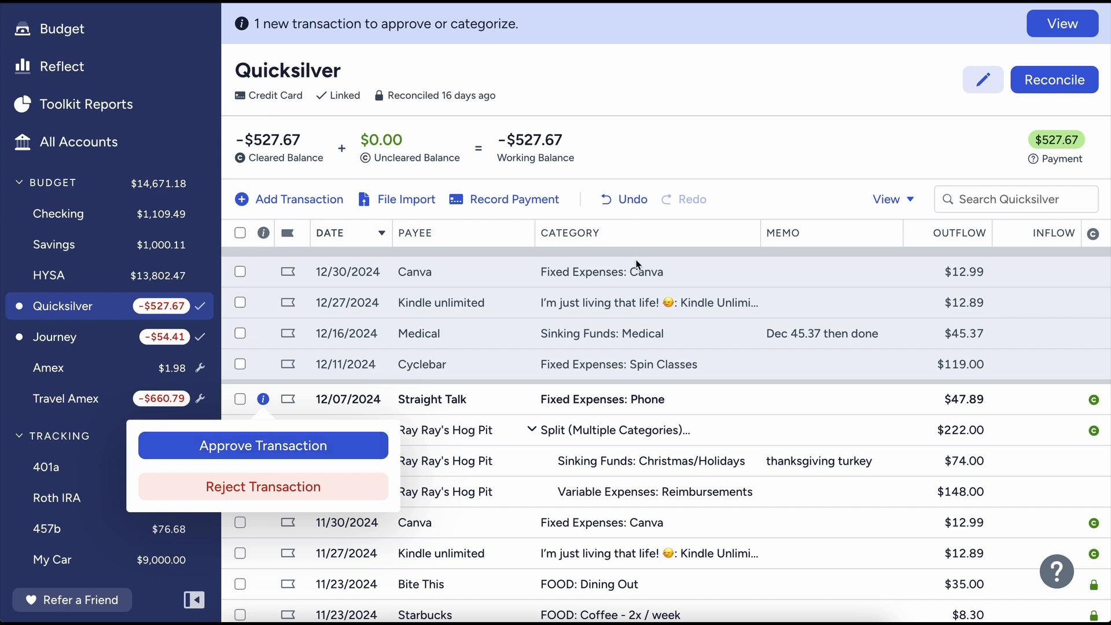
pyautogui.click(325, 447)
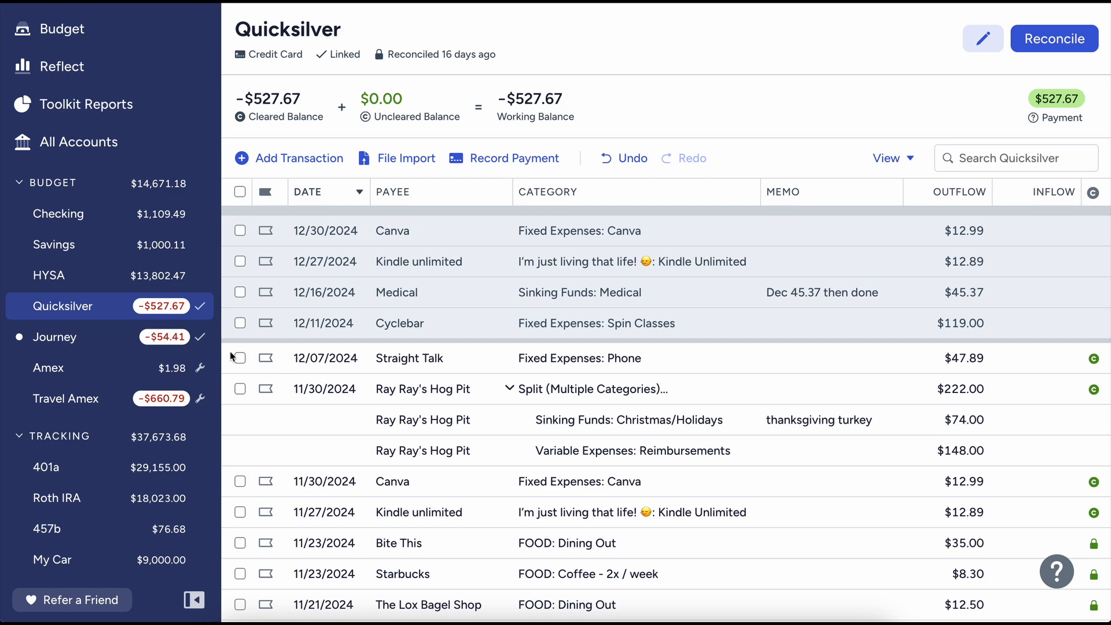
# Change the category of Journey's 12/02/2024 Costco transaction to FOOD: Dining Out and approve it
pyautogui.click(81, 336)
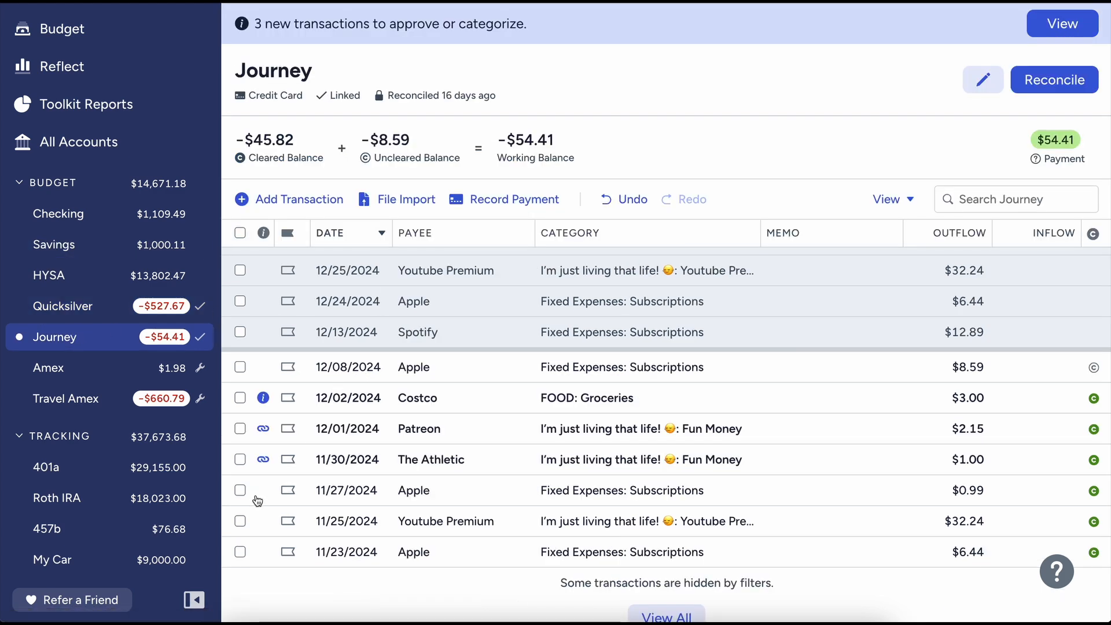
pyautogui.click(267, 404)
pyautogui.click(589, 411)
pyautogui.click(596, 403)
pyautogui.write('dinin')
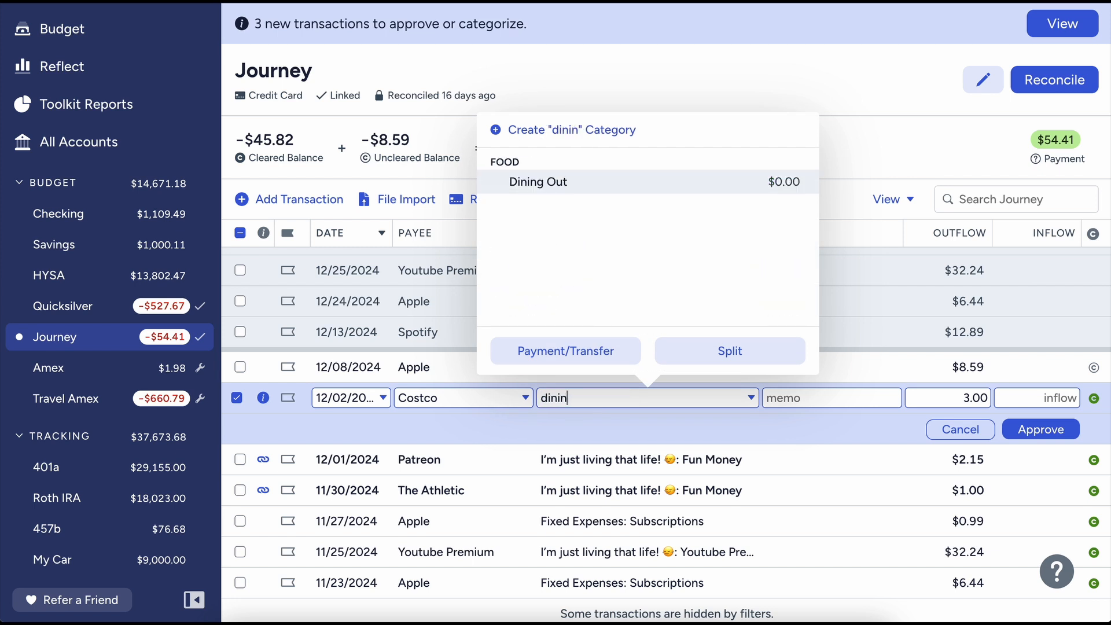
pyautogui.press('Tab')
pyautogui.press('Return')
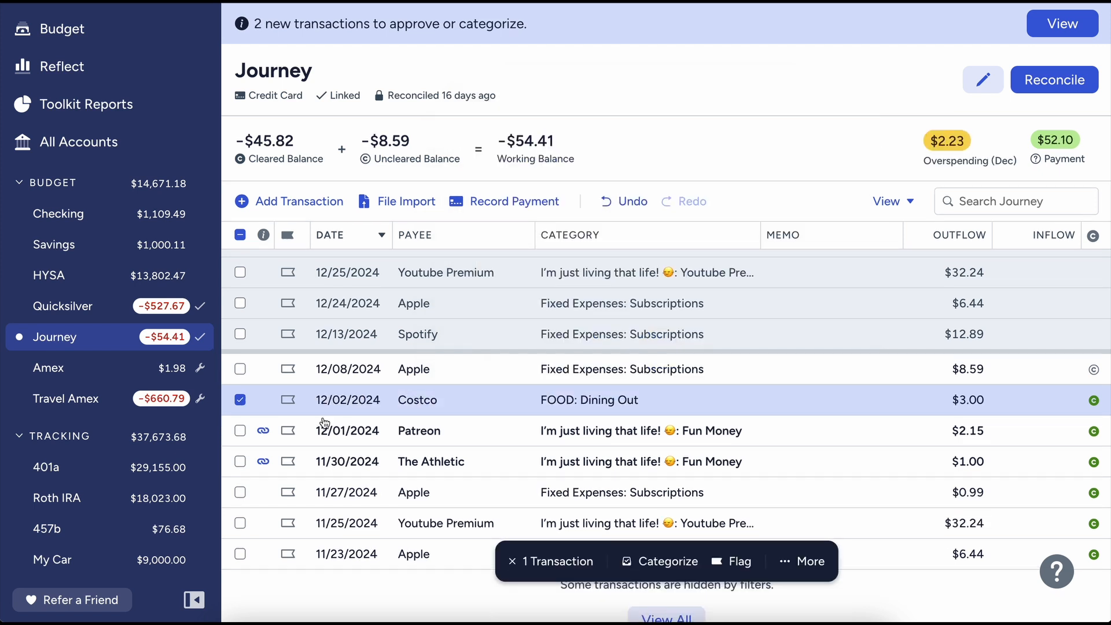
pyautogui.click(243, 404)
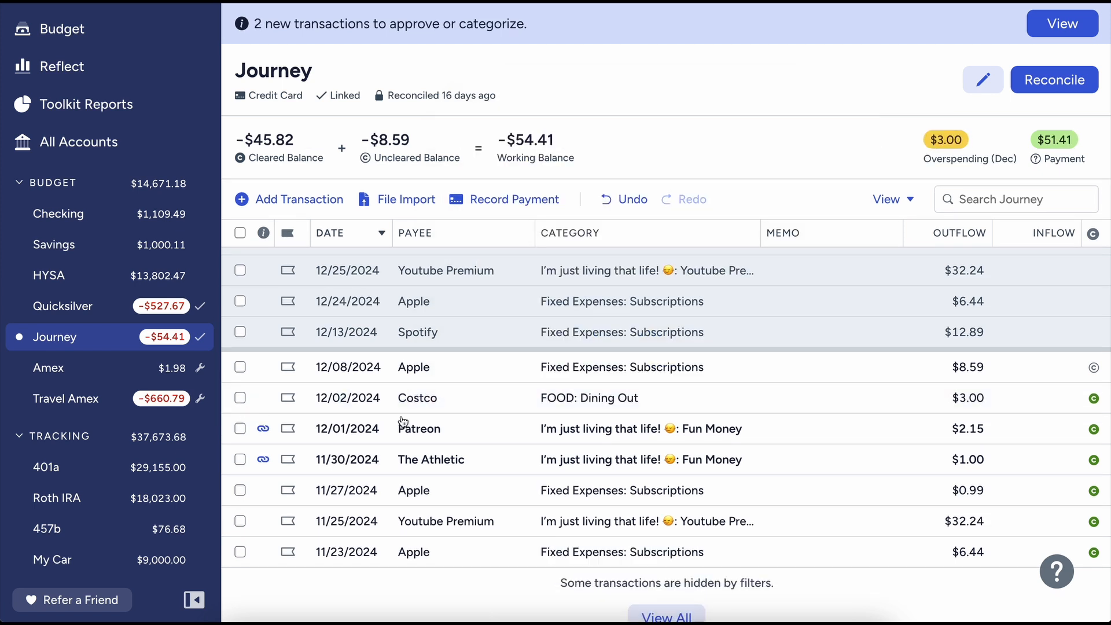
# Inspect the match details of Journey's 12/01/2024 Patreon transaction without approving it
pyautogui.moveTo(443, 152)
pyautogui.click(264, 430)
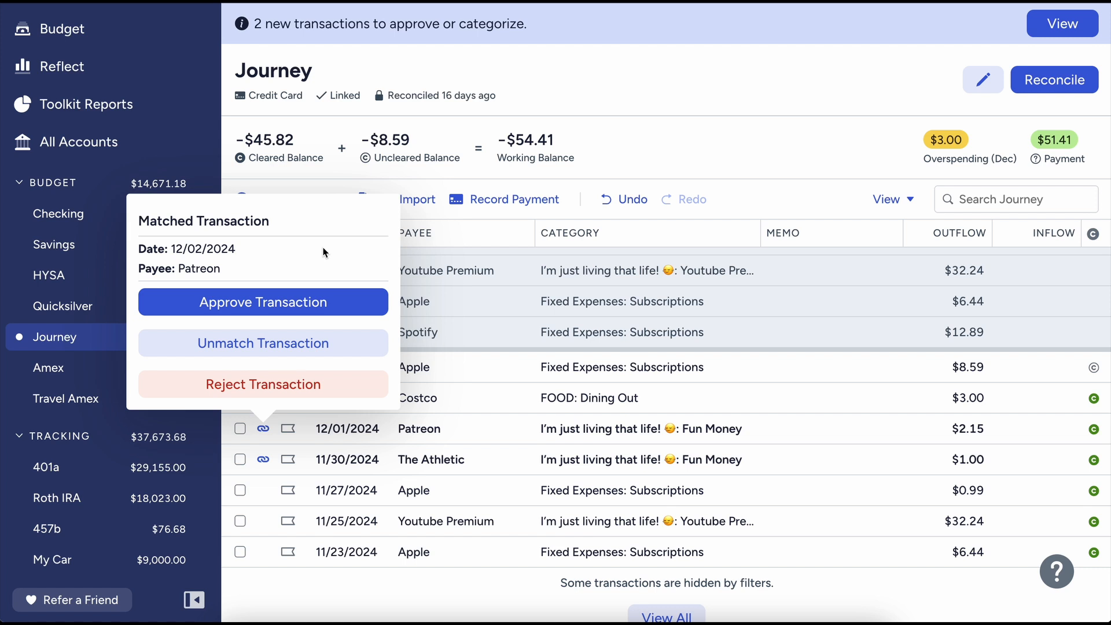
pyautogui.click(464, 112)
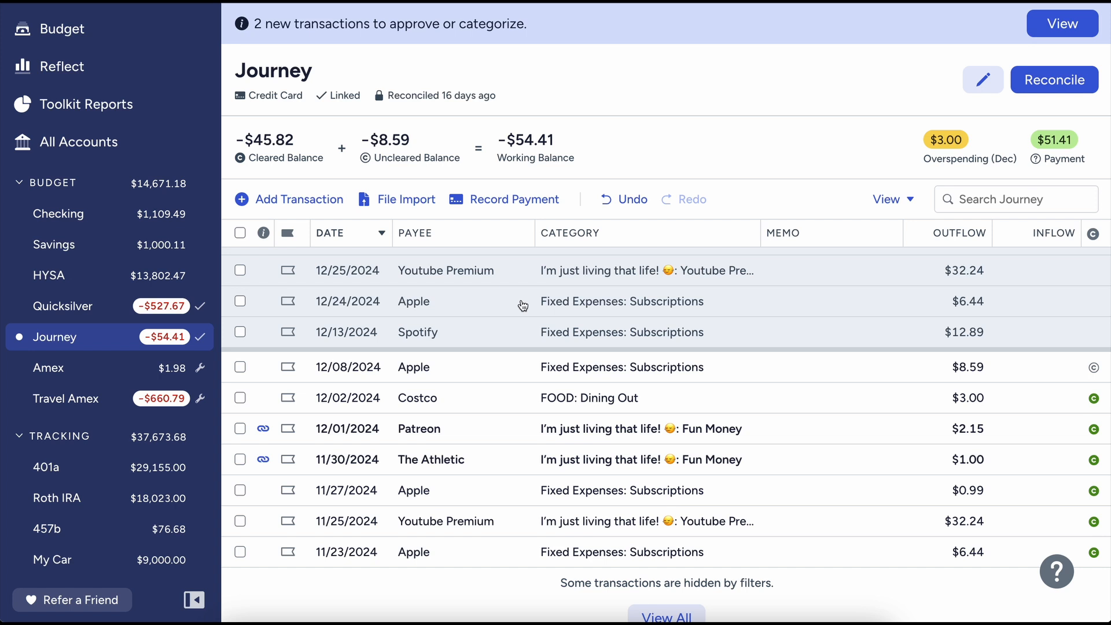
# Enter the pending 11/30/2024 Kroger transaction into the Travel Amex account, keeping the category Sinking Funds: Medical
pyautogui.click(102, 409)
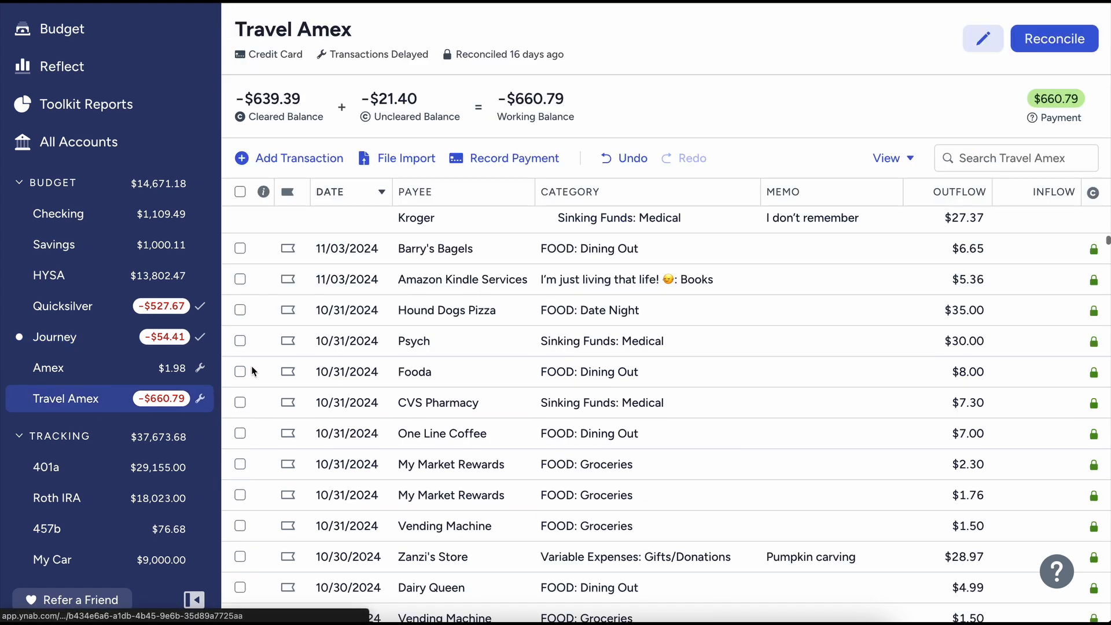
pyautogui.click(96, 400)
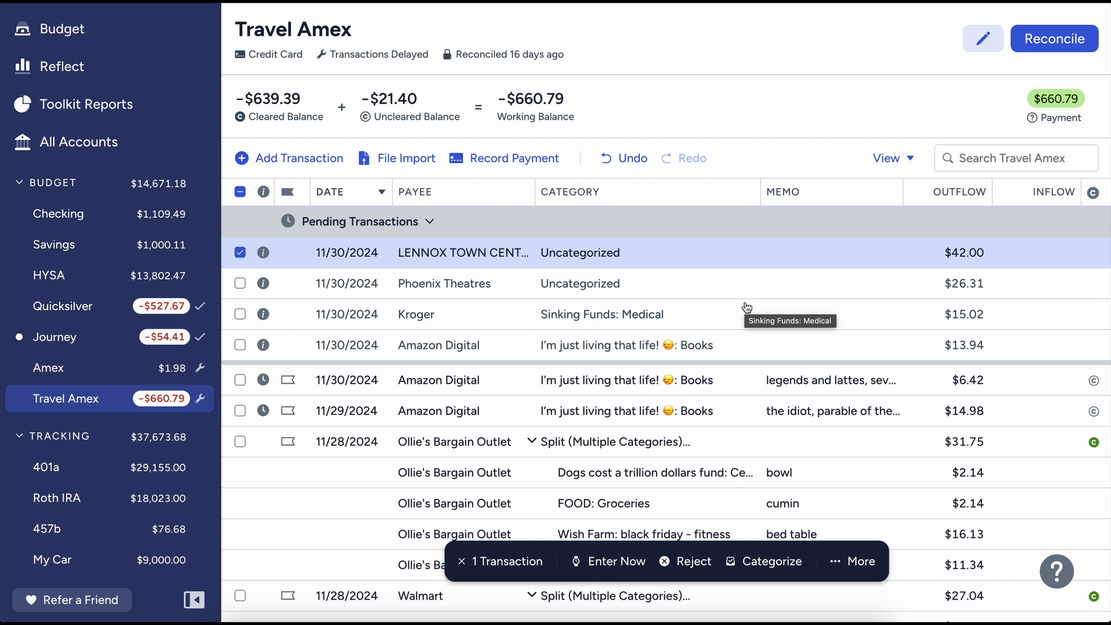
pyautogui.click(239, 252)
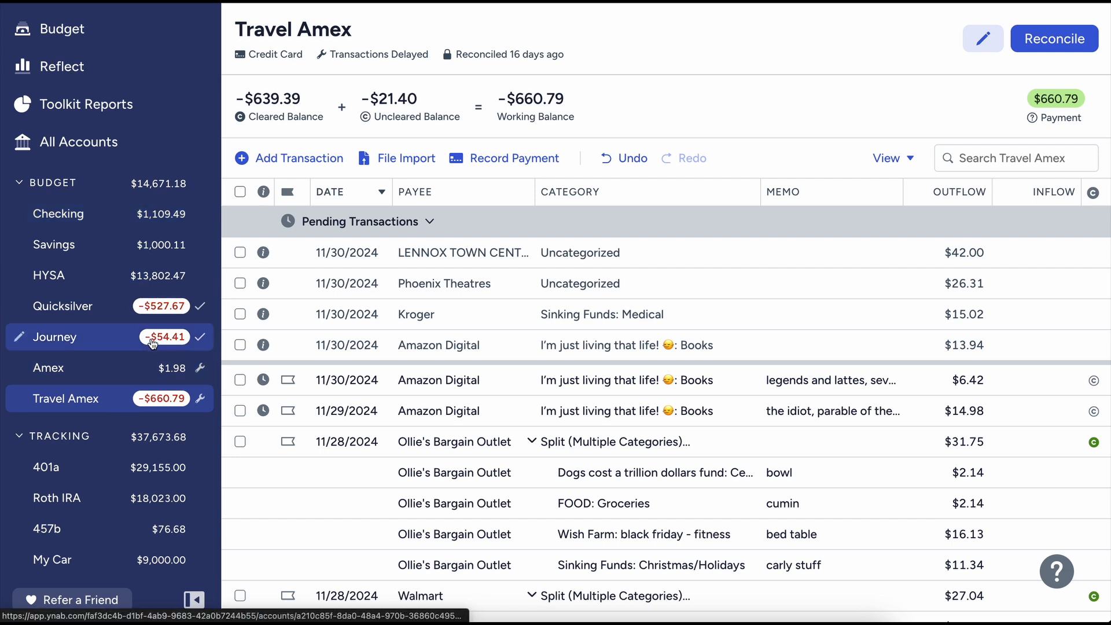
pyautogui.scroll(-1, 404, 396)
pyautogui.scroll(1, 403, 397)
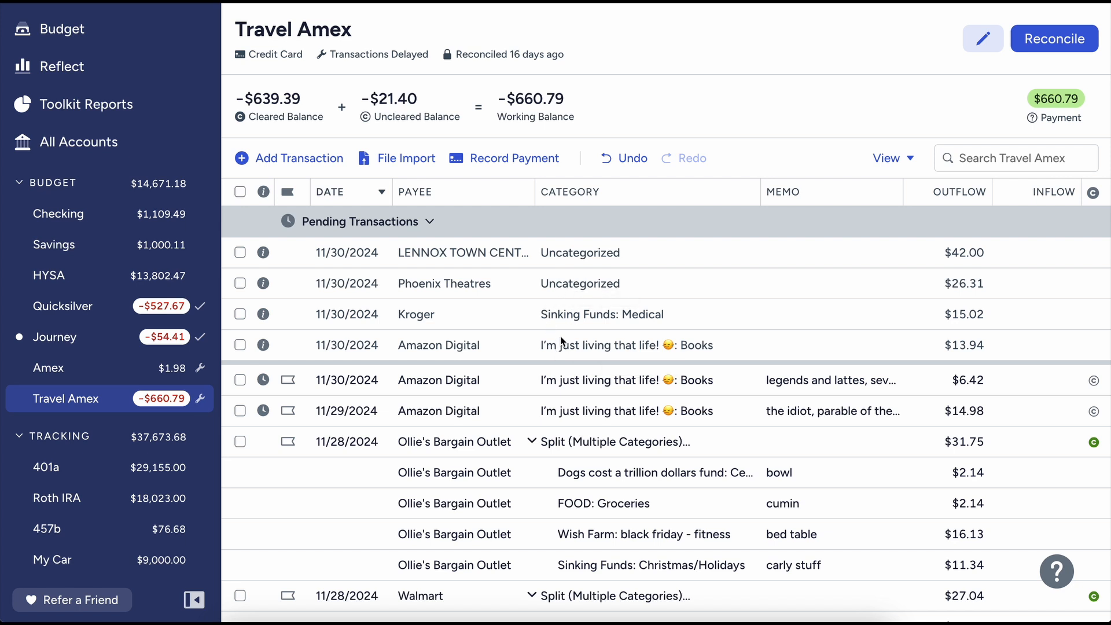
pyautogui.click(608, 314)
pyautogui.click(610, 314)
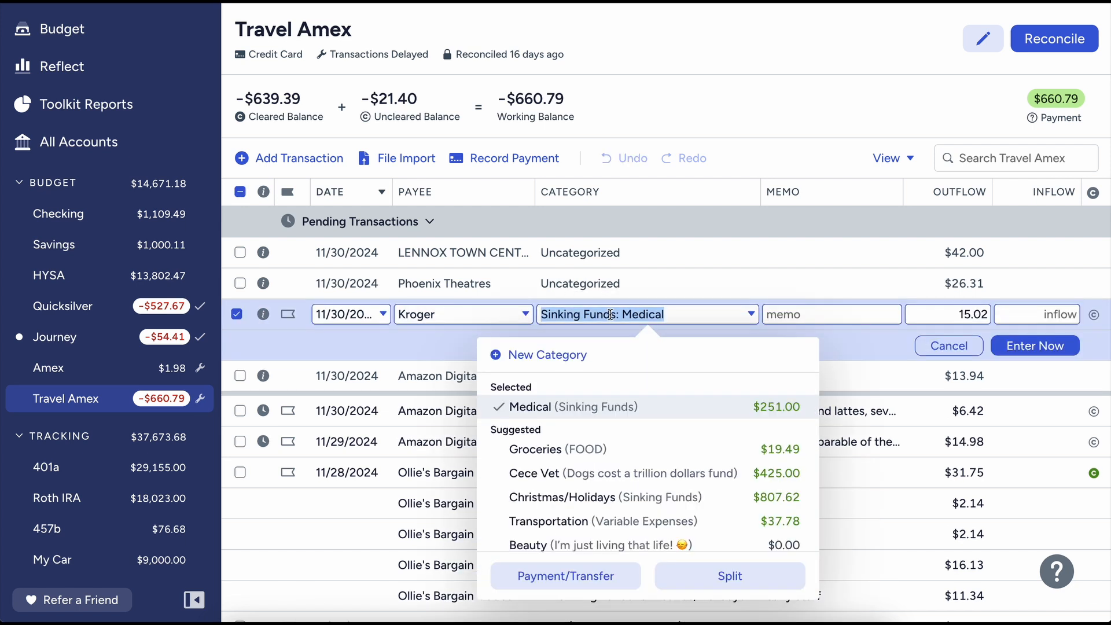
pyautogui.click(852, 342)
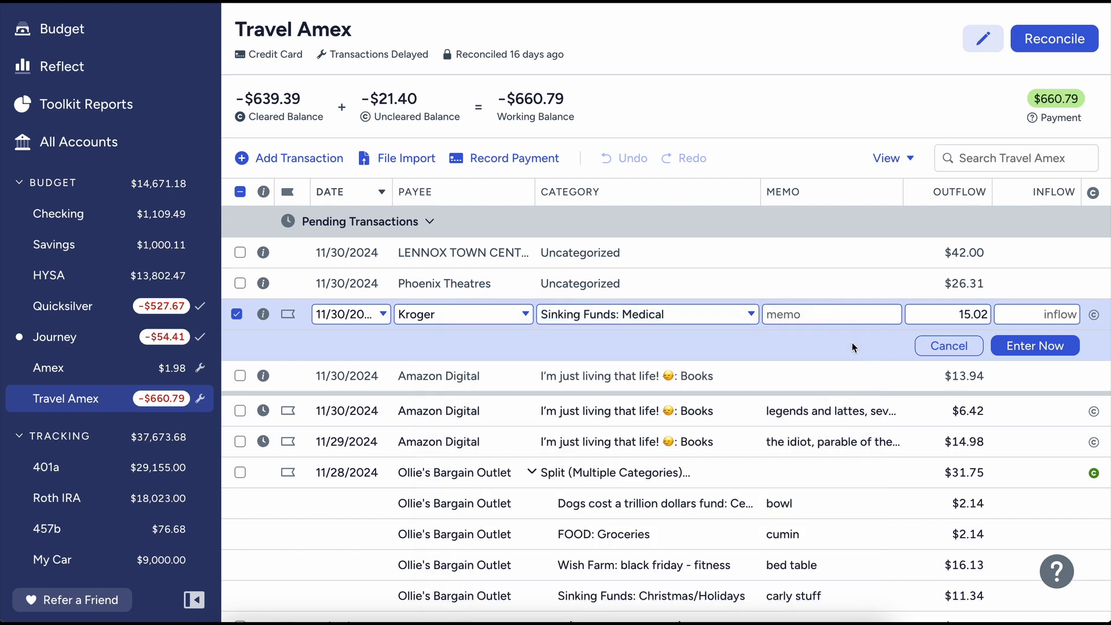
pyautogui.click(645, 312)
pyautogui.click(1060, 348)
# Enter the pending 11/30/2024 Amazon Digital transaction into the Travel Amex register, keeping the Books category
pyautogui.click(617, 315)
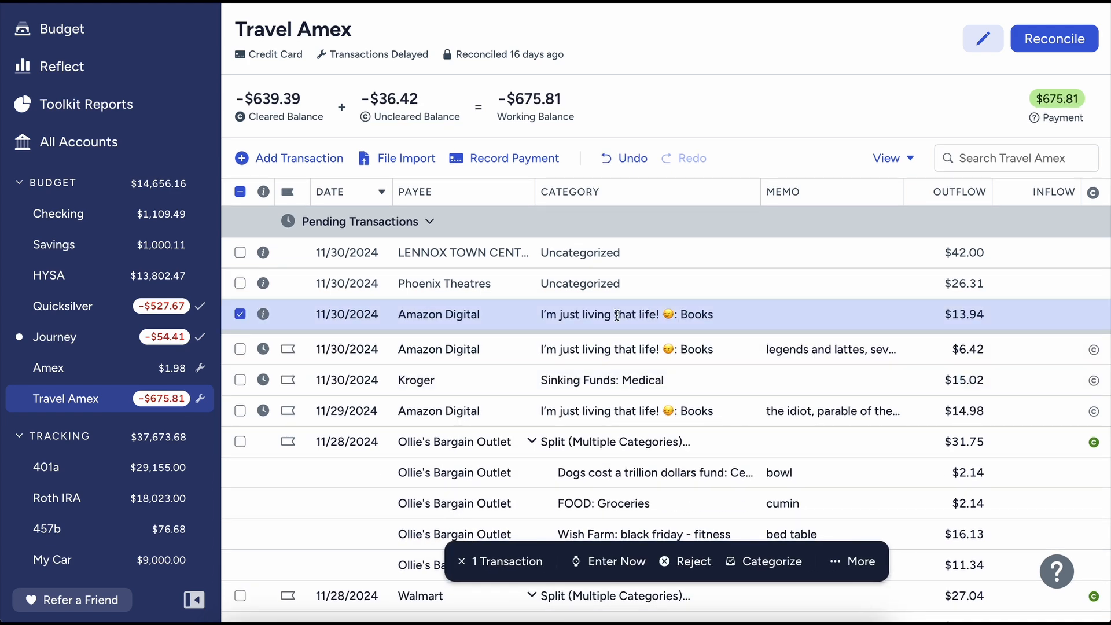
pyautogui.click(617, 315)
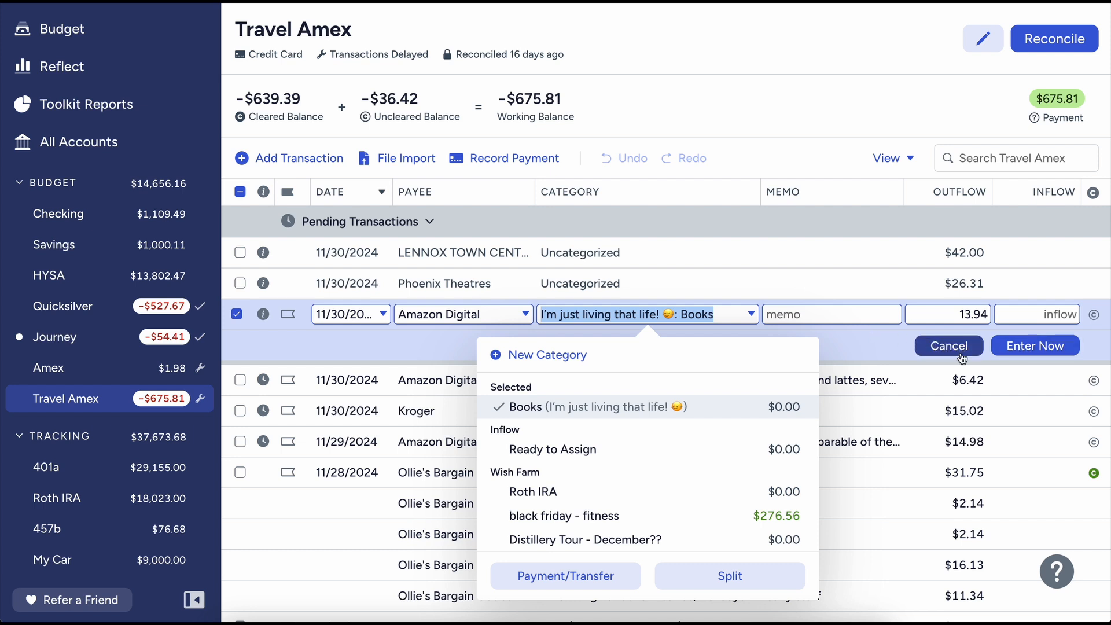
pyautogui.press('Escape')
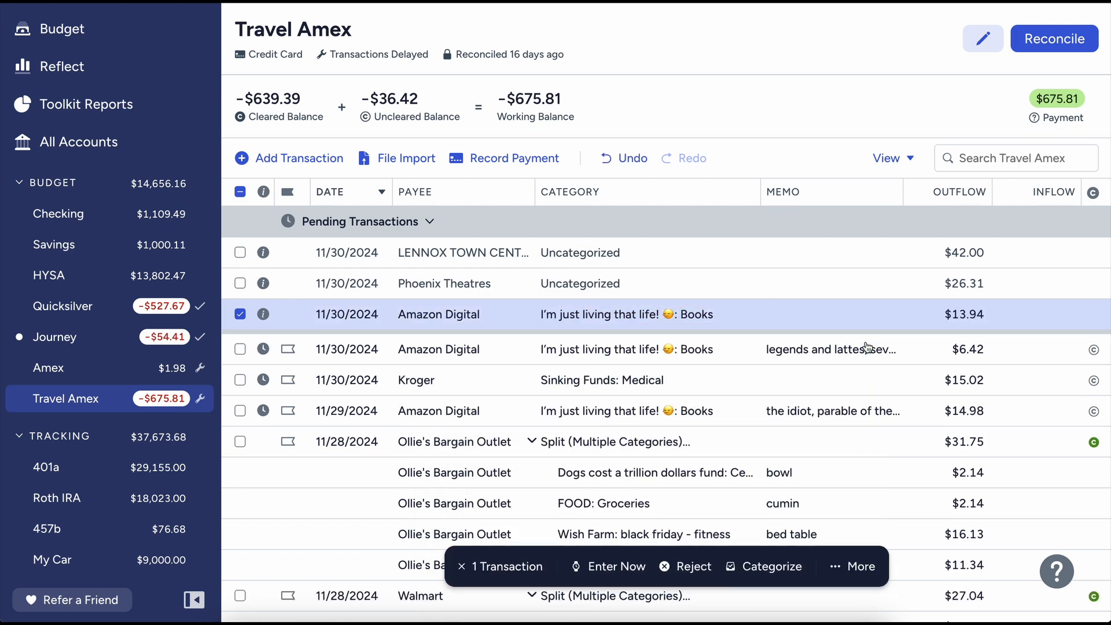
pyautogui.click(680, 313)
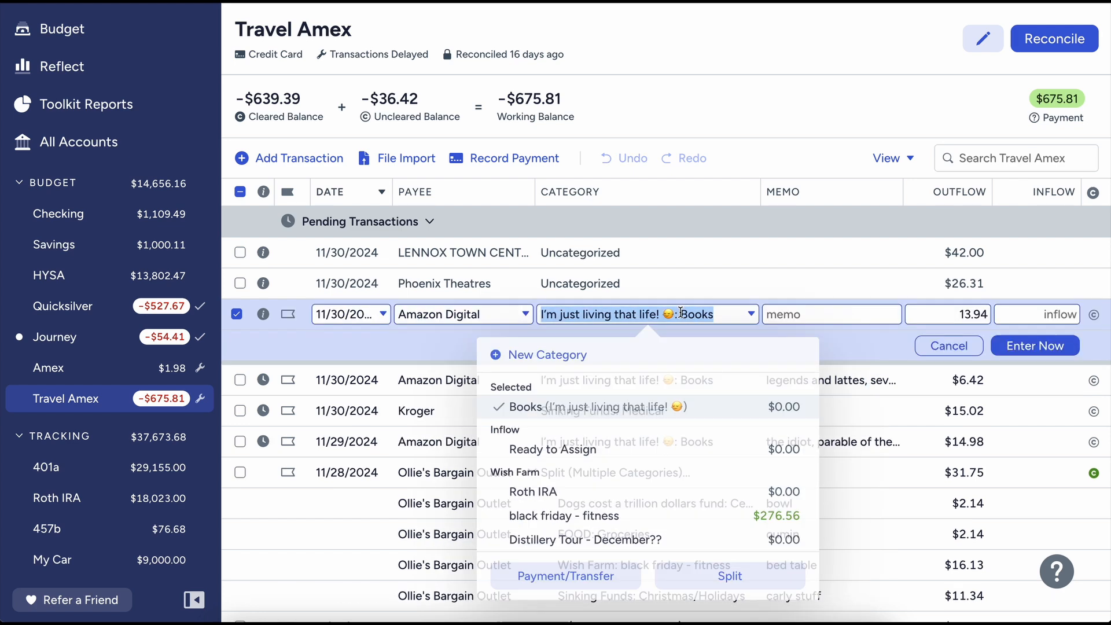
pyautogui.click(994, 346)
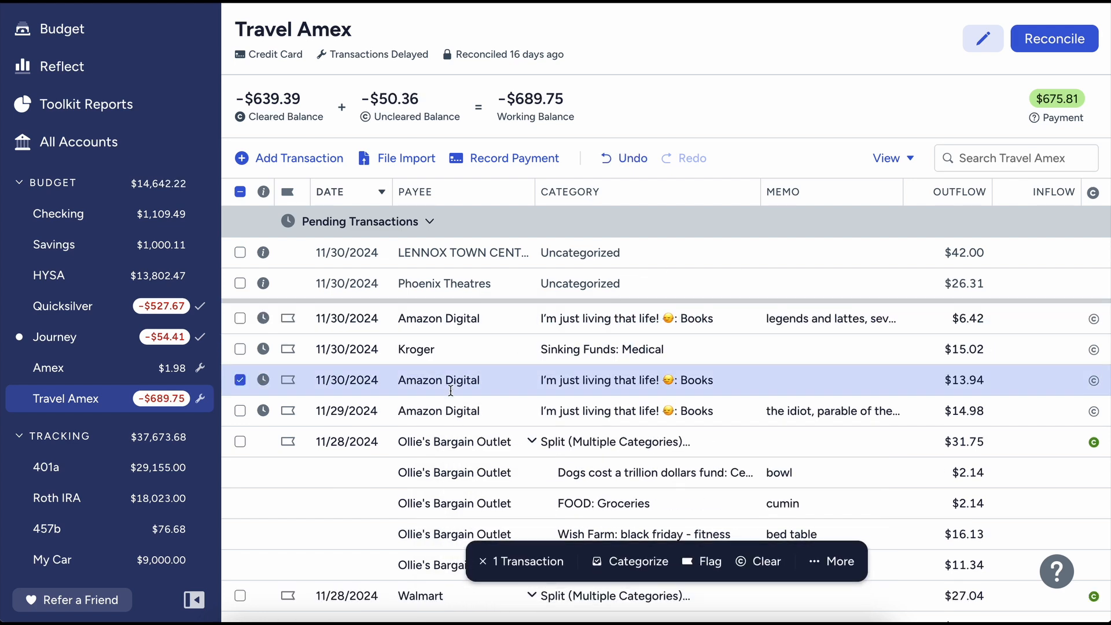
# Categorize the pending $42.00 Lennox Town Center transaction as Wish Farm: black friday - fitness and enter it into the register
pyautogui.click(558, 253)
pyautogui.click(558, 253)
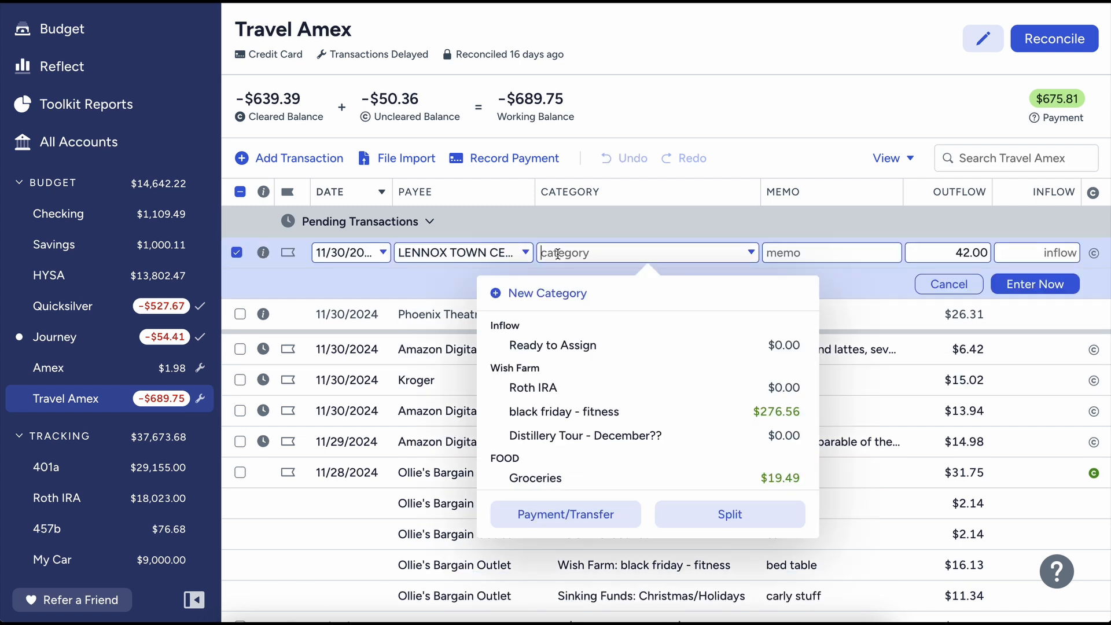
pyautogui.write('black')
pyautogui.press('Tab')
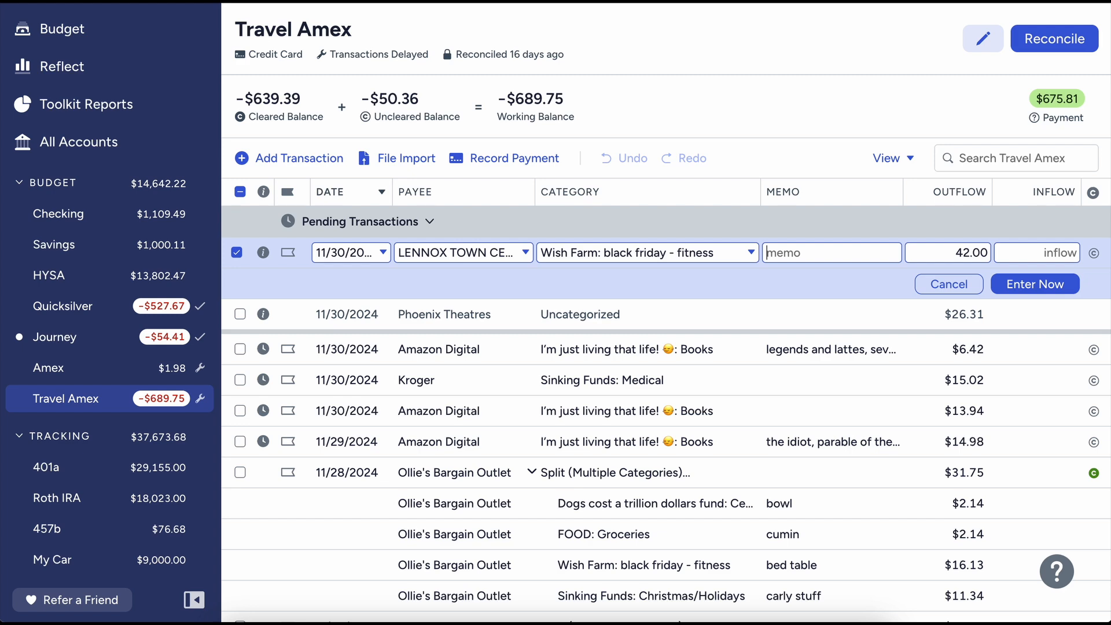
pyautogui.click(607, 252)
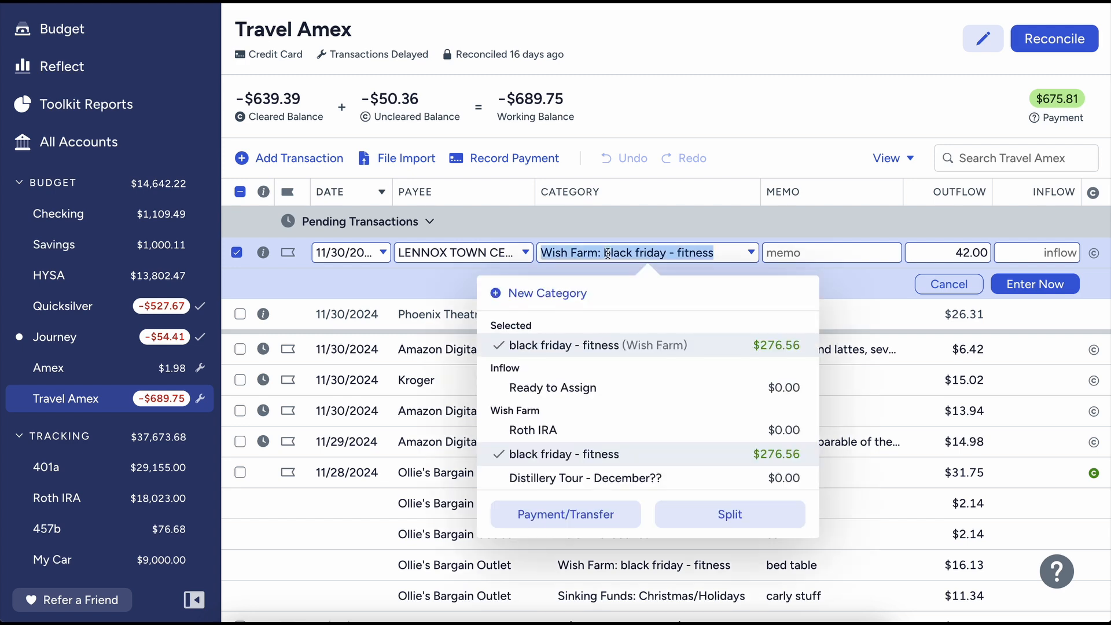
pyautogui.press('Tab')
pyautogui.press('Return')
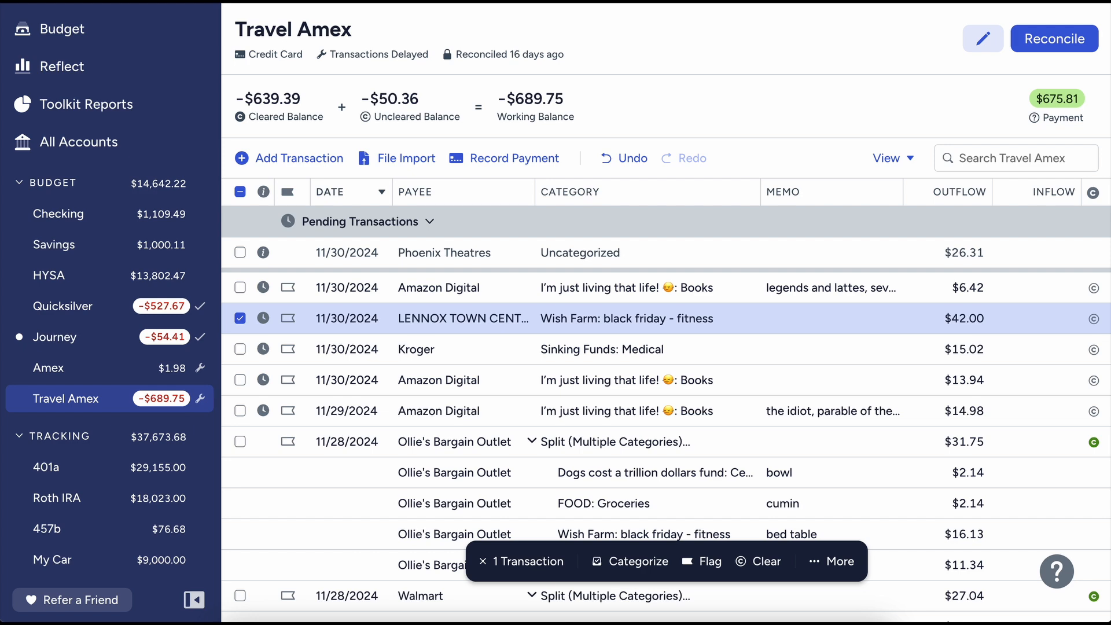
pyautogui.click(240, 318)
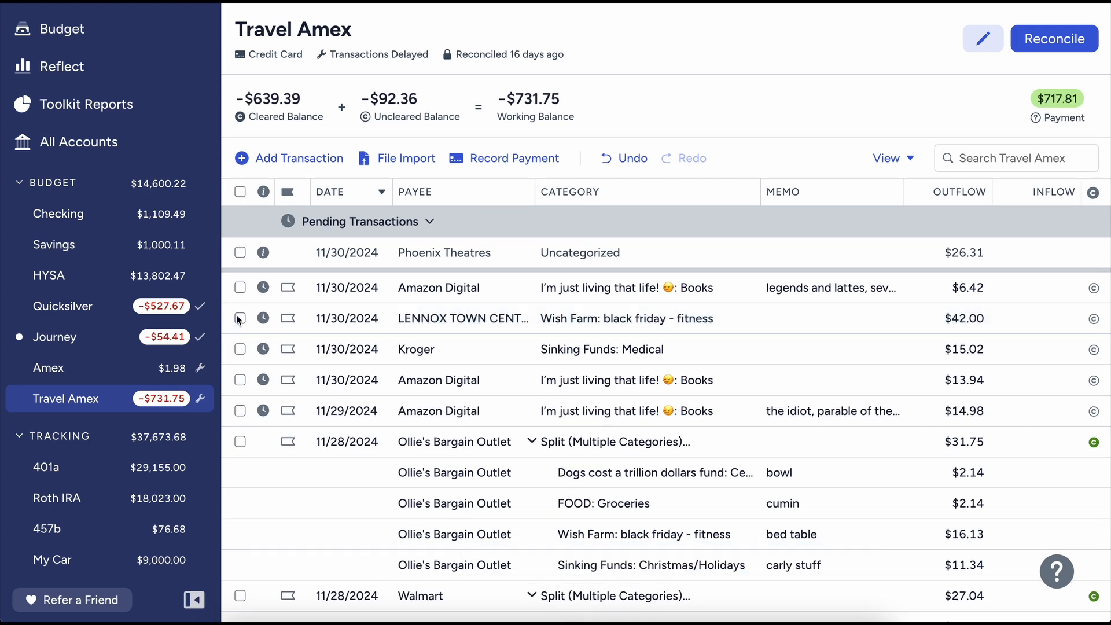
# Categorize the pending Phoenix Theatres transaction as Wish Farm: black friday - fitness and enter it into the register
pyautogui.click(581, 258)
pyautogui.click(576, 258)
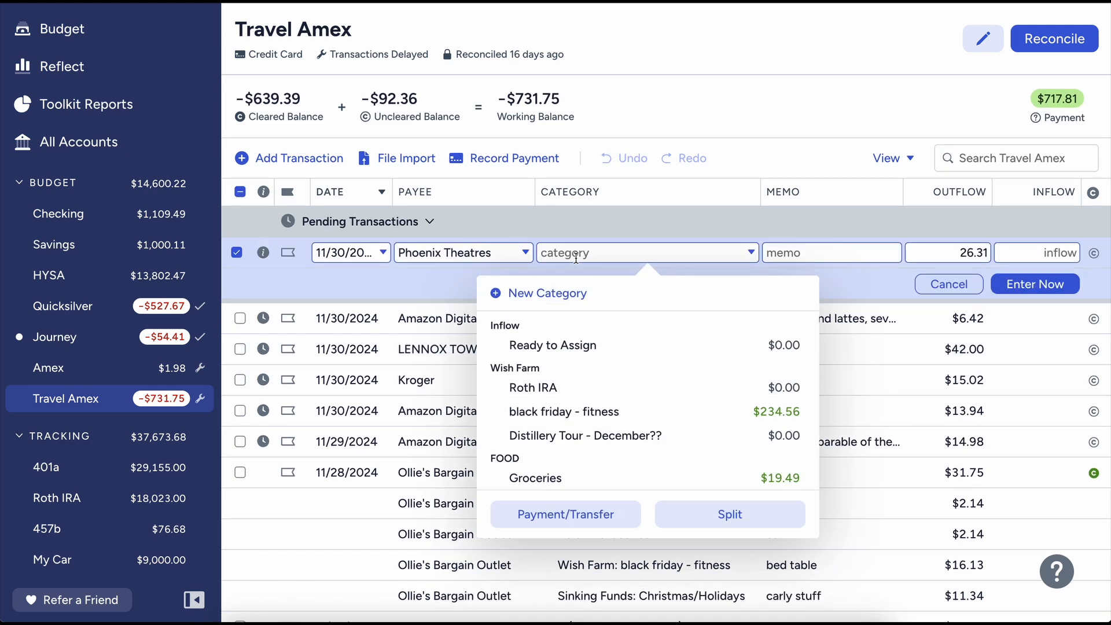
pyautogui.write('black')
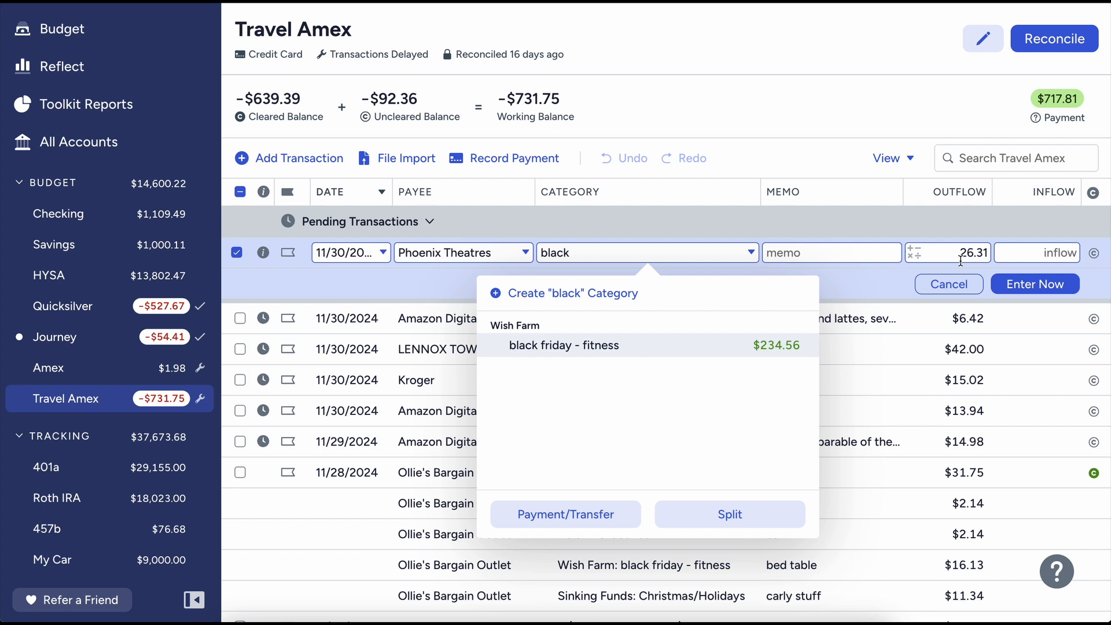
pyautogui.press('Tab')
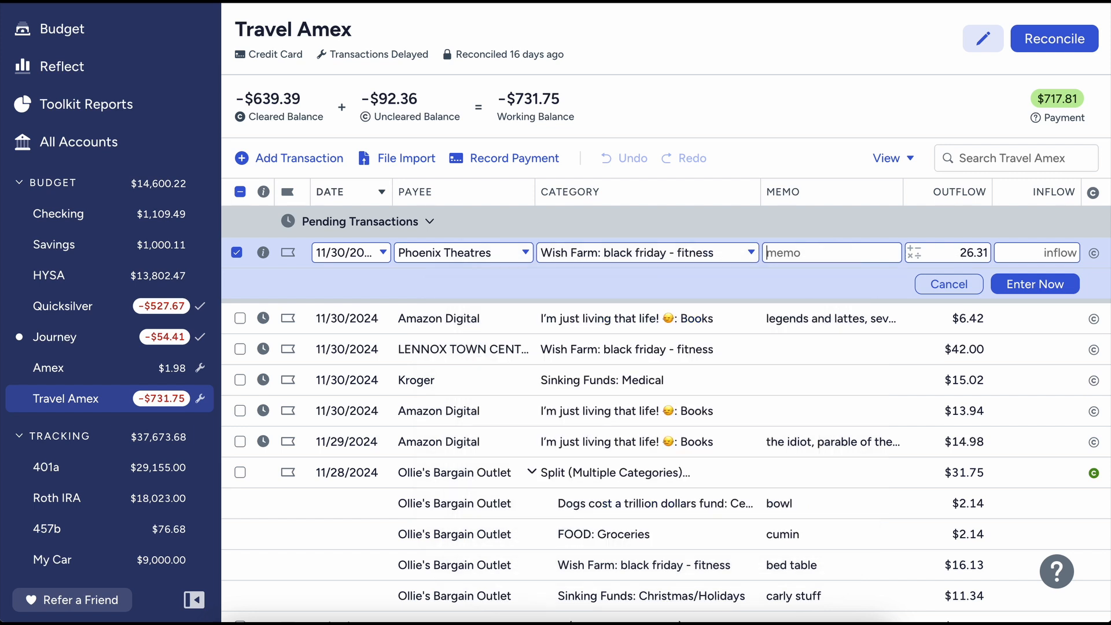
pyautogui.click(967, 249)
pyautogui.press('Return')
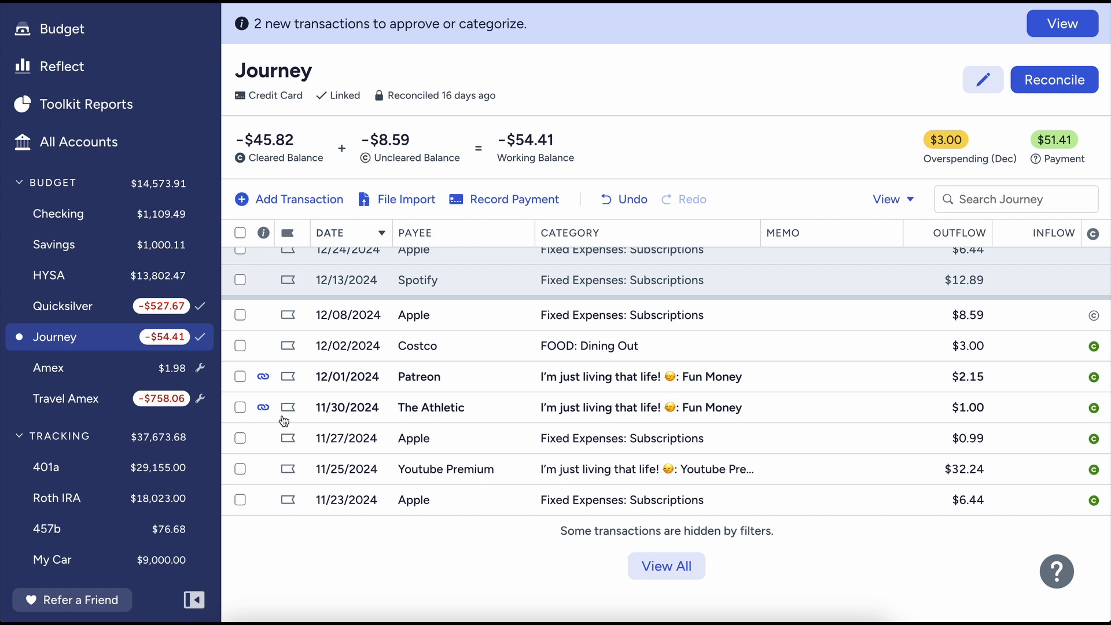
# Approve the matched 12/01/2024 Patreon and 11/30/2024 The Athletic transactions in the Journey account
pyautogui.click(263, 377)
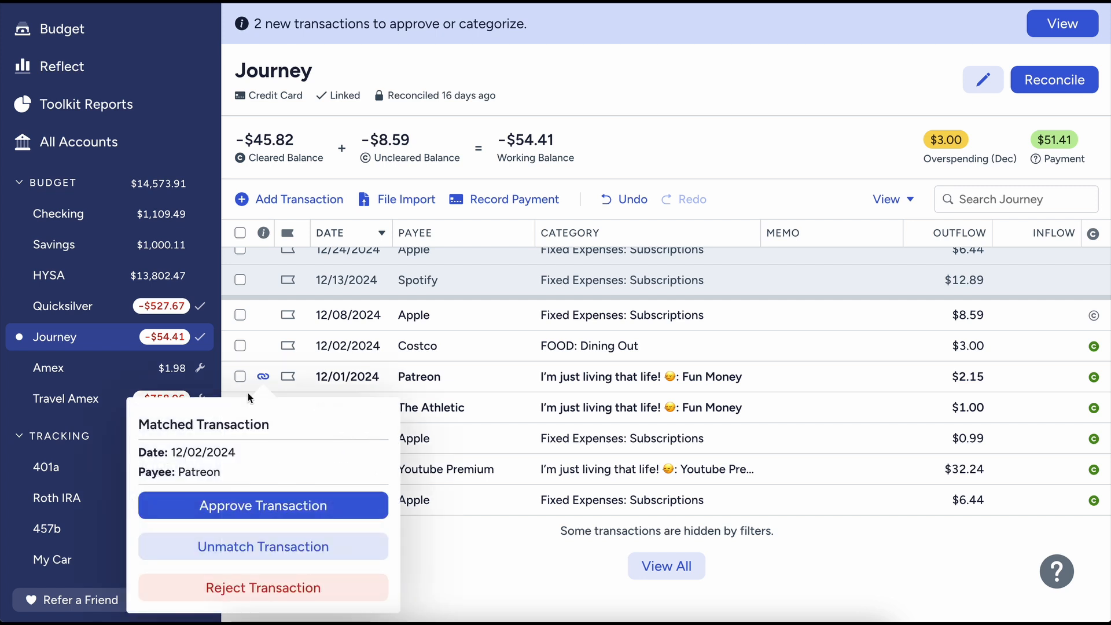
pyautogui.click(284, 504)
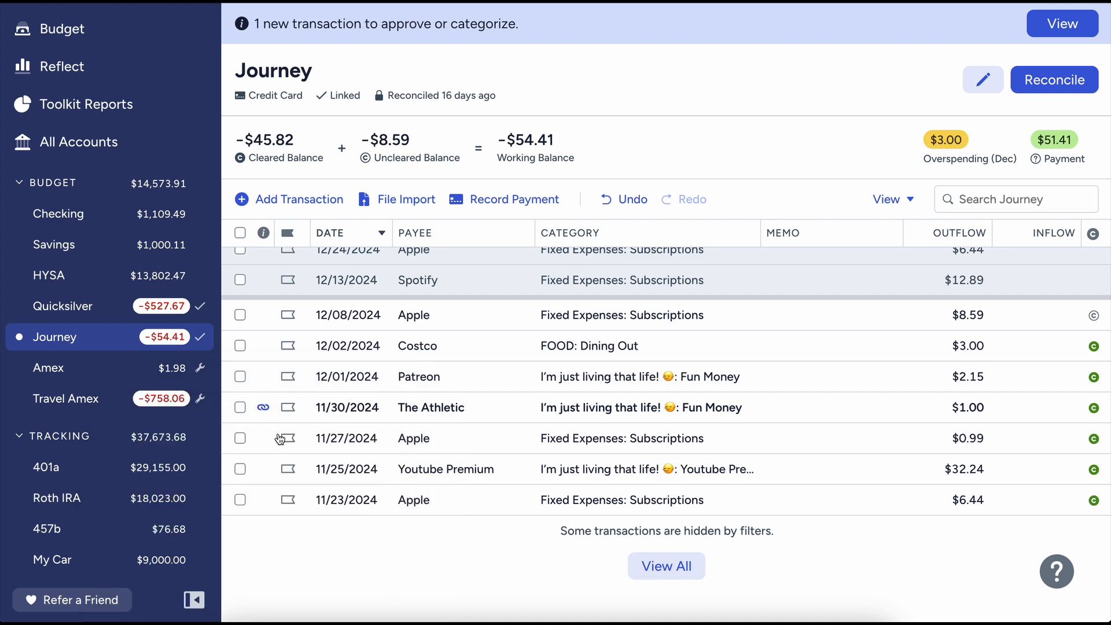
pyautogui.click(263, 407)
pyautogui.click(261, 278)
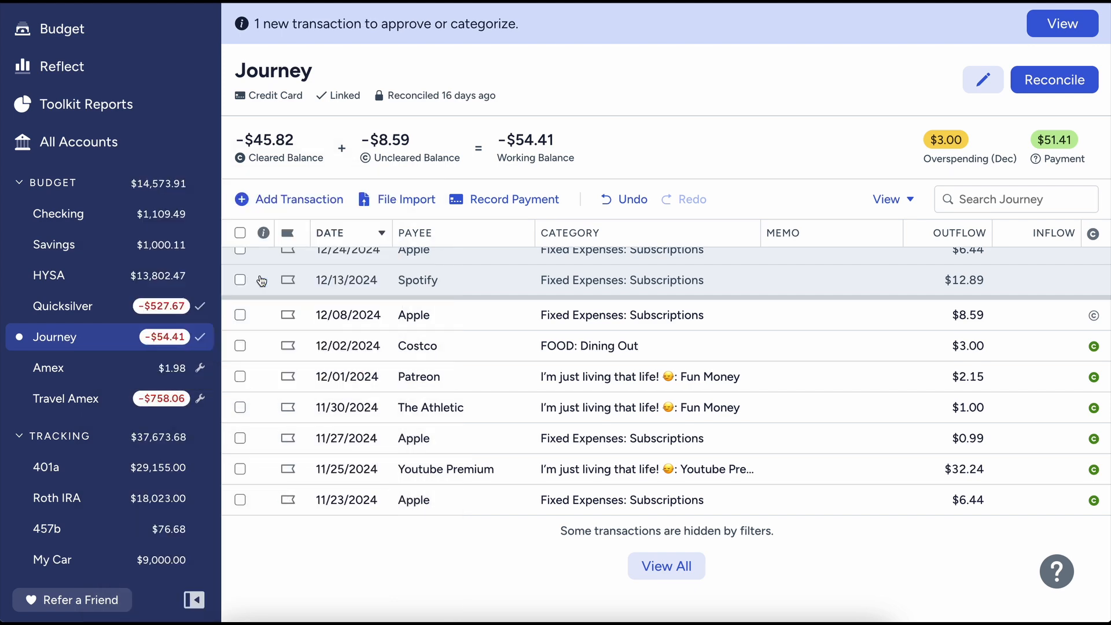
# Review Journey's scheduled and recent transactions, including the 11/25/2024 Youtube Premium entry, without changing anything
pyautogui.scroll(5, 384, 362)
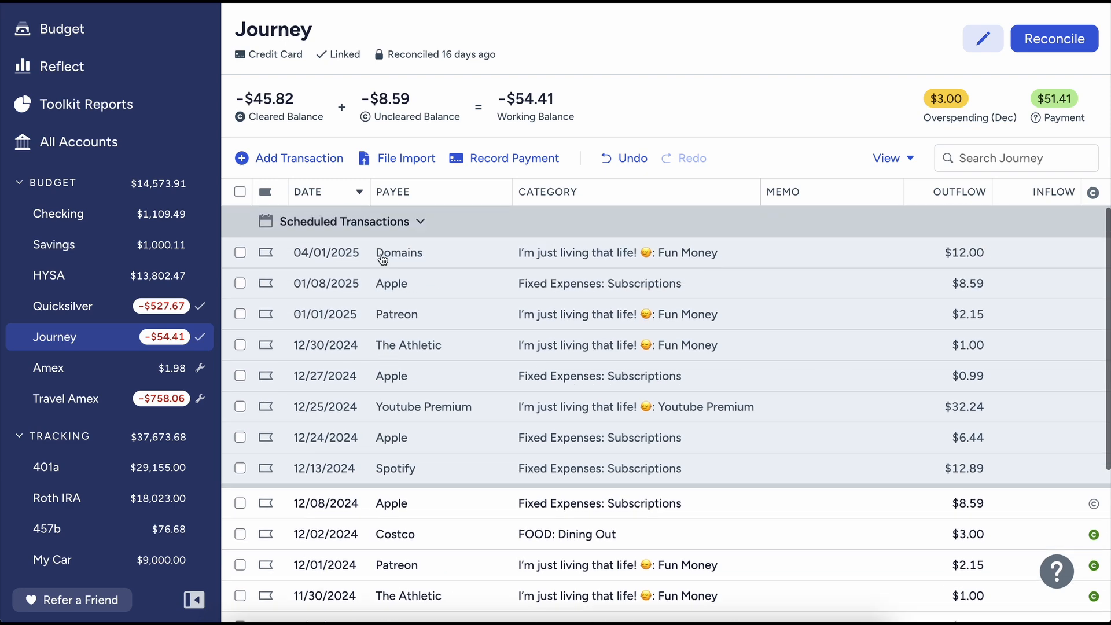
pyautogui.scroll(-4, 383, 257)
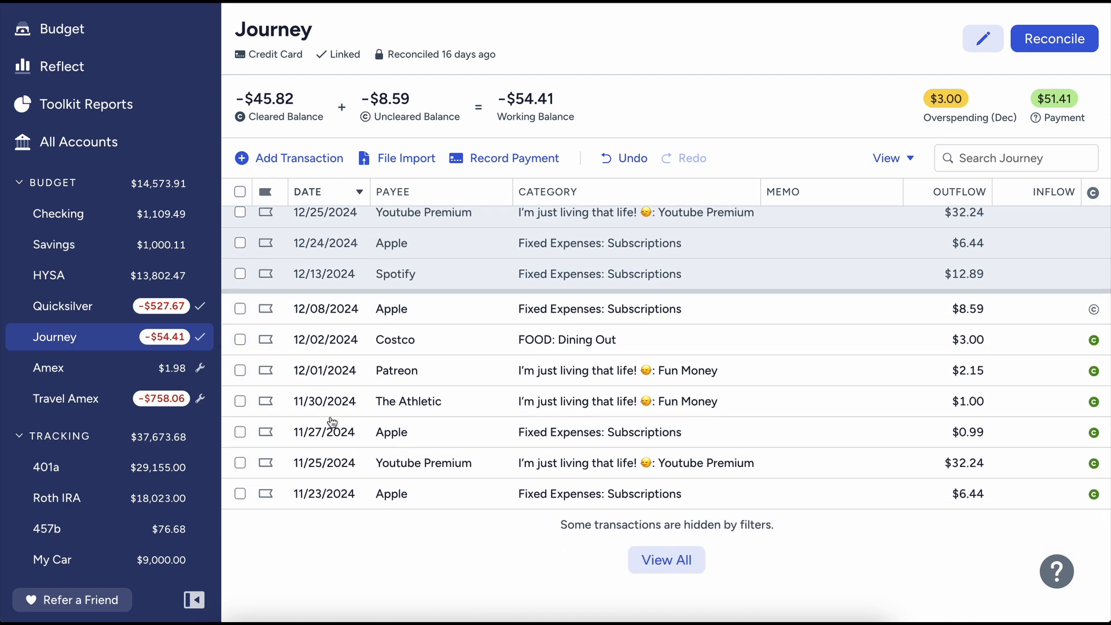
pyautogui.scroll(3, 349, 395)
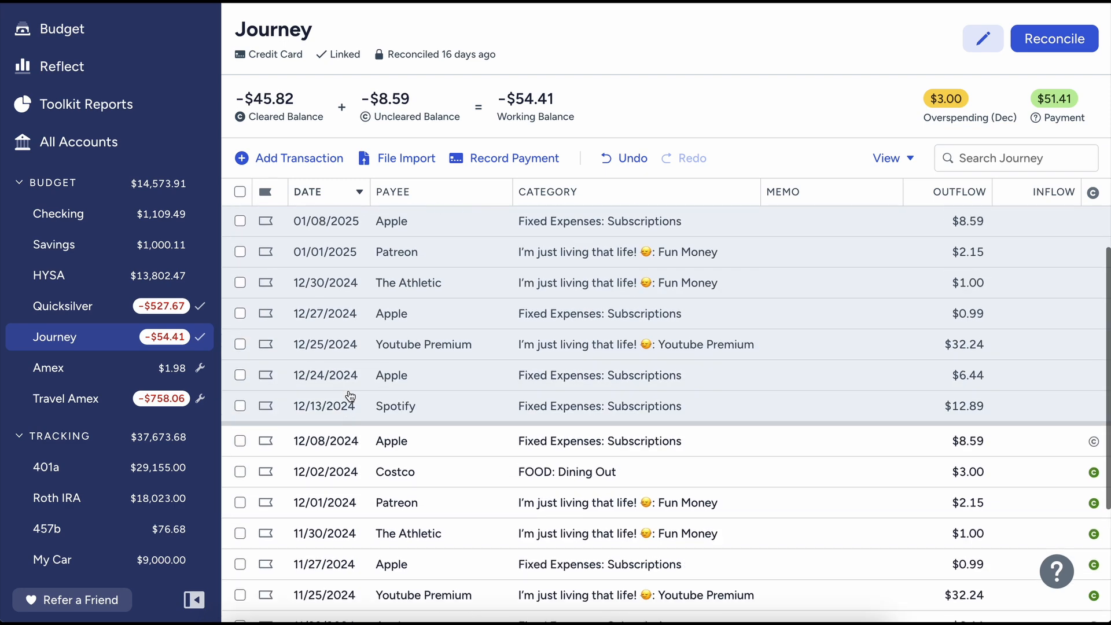
pyautogui.scroll(2, 350, 396)
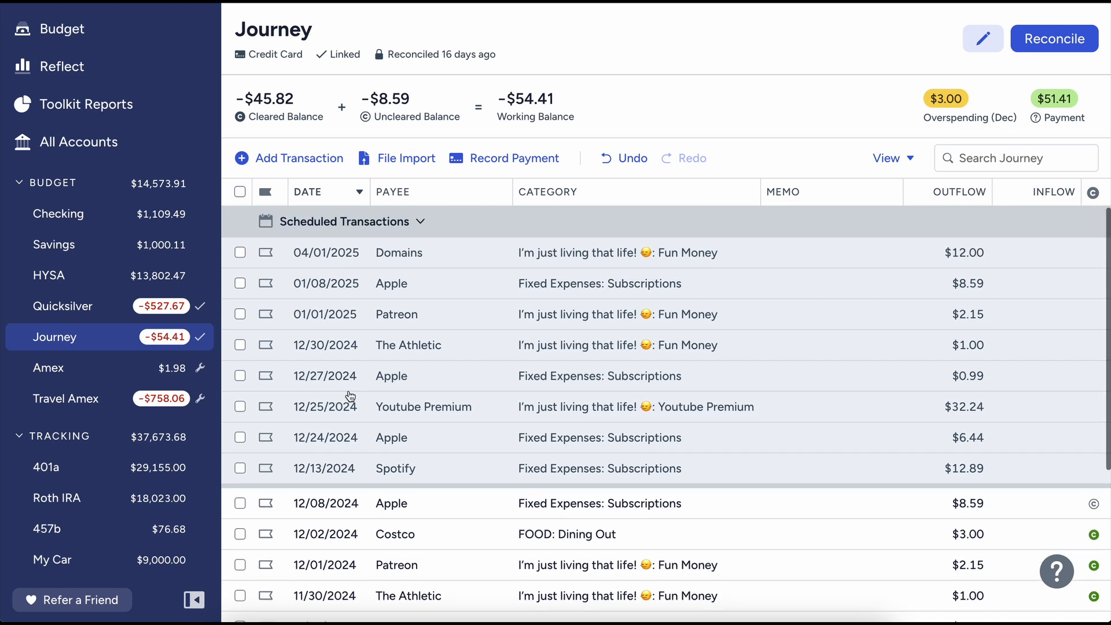
pyautogui.scroll(-3, 350, 396)
pyautogui.scroll(-2, 350, 396)
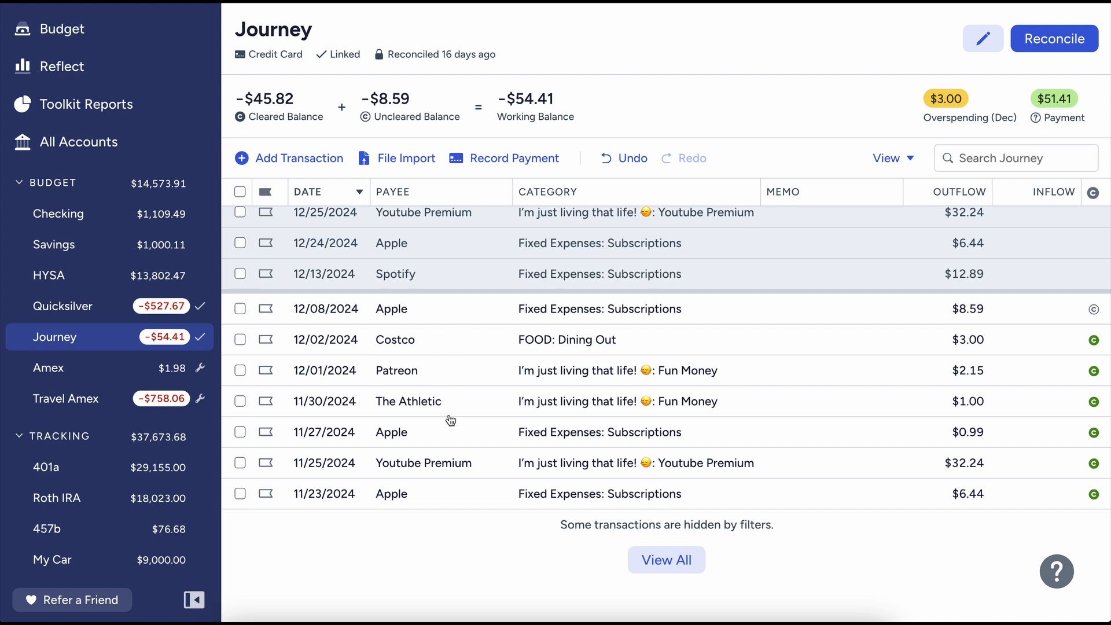
pyautogui.scroll(2, 449, 419)
pyautogui.scroll(-3, 449, 419)
pyautogui.click(443, 445)
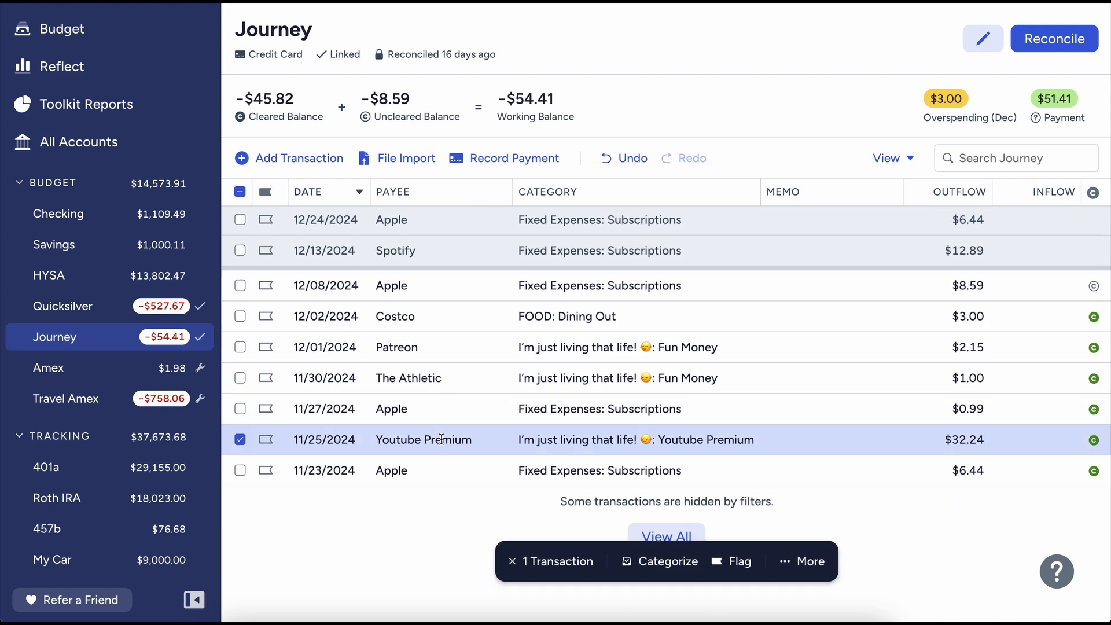
pyautogui.click(443, 445)
pyautogui.click(989, 479)
pyautogui.scroll(2, 737, 319)
pyautogui.scroll(2, 738, 319)
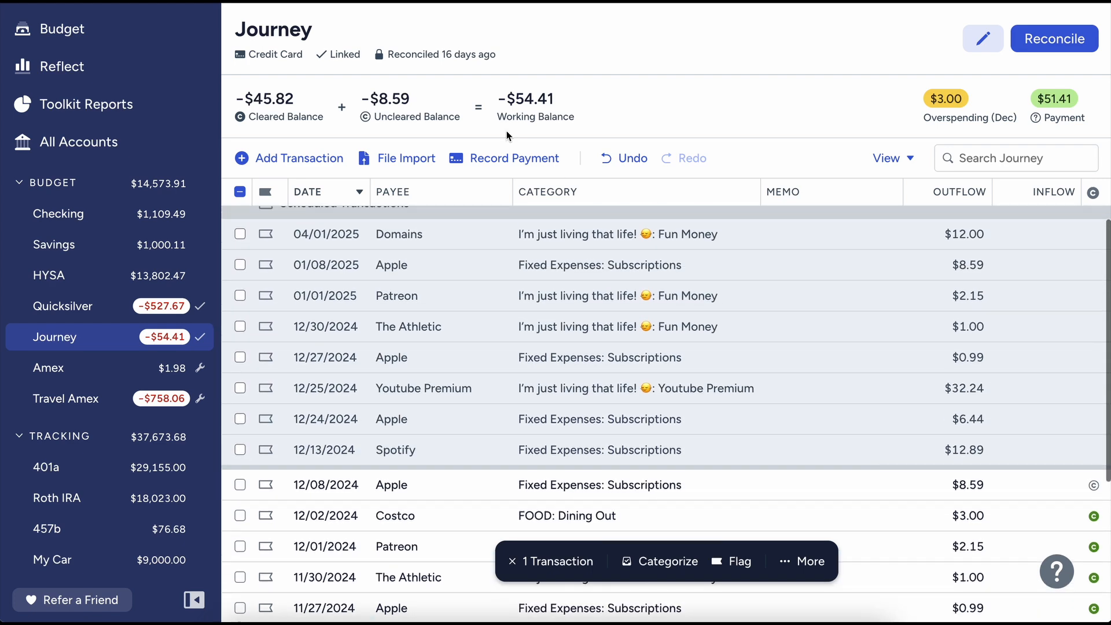
pyautogui.scroll(-1, 503, 480)
pyautogui.scroll(-3, 504, 480)
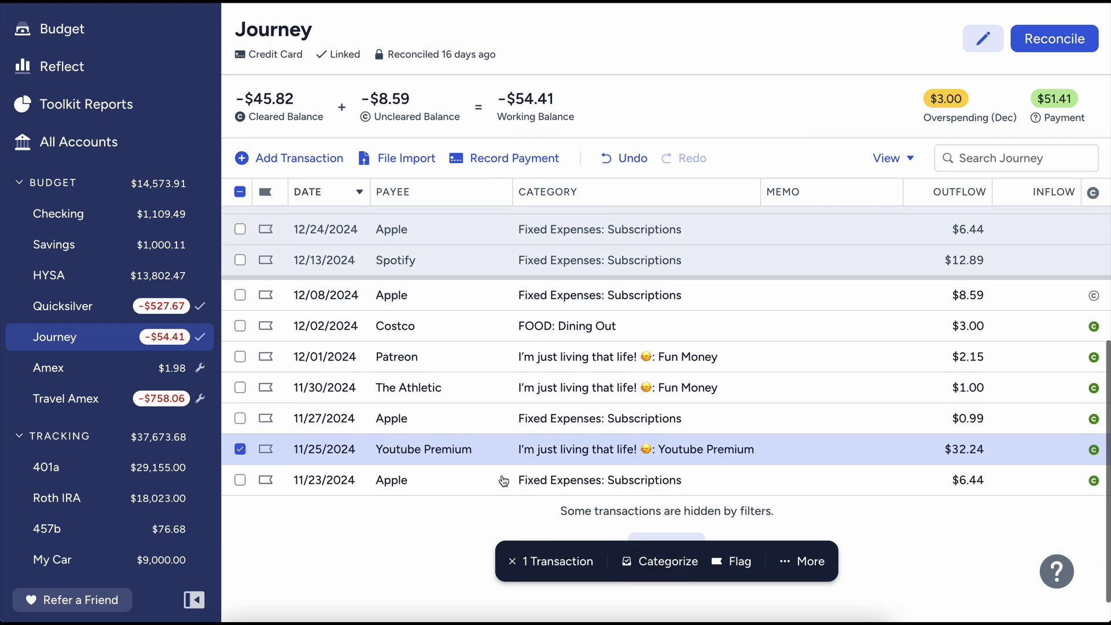
# Reconcile the Amex account by confirming the current balance of $1.98, and show all its transactions
pyautogui.click(108, 369)
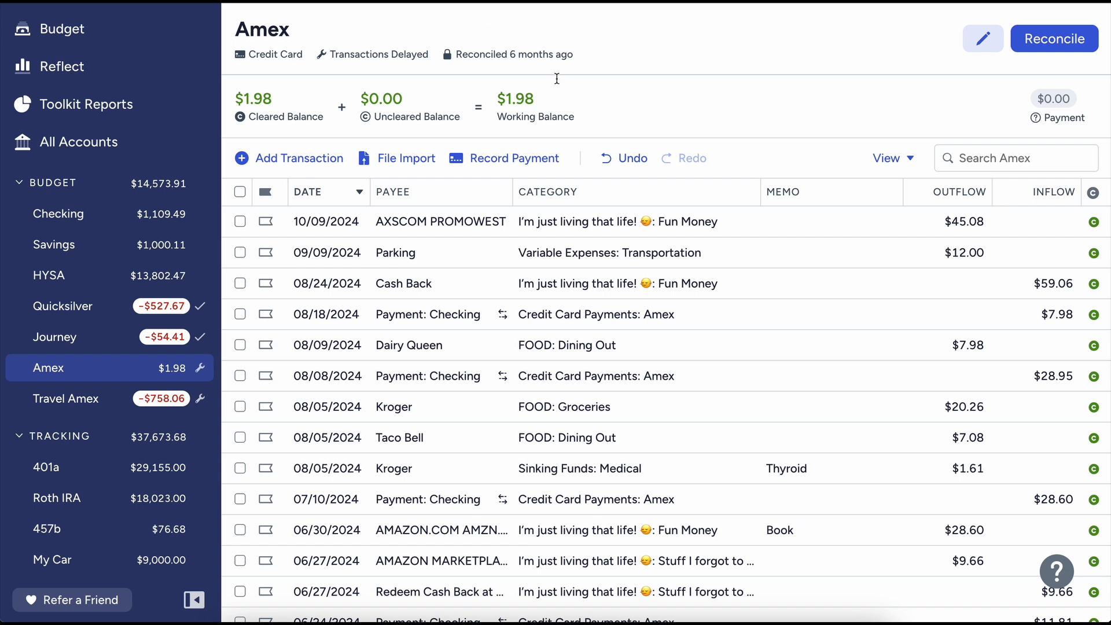
pyautogui.click(1048, 37)
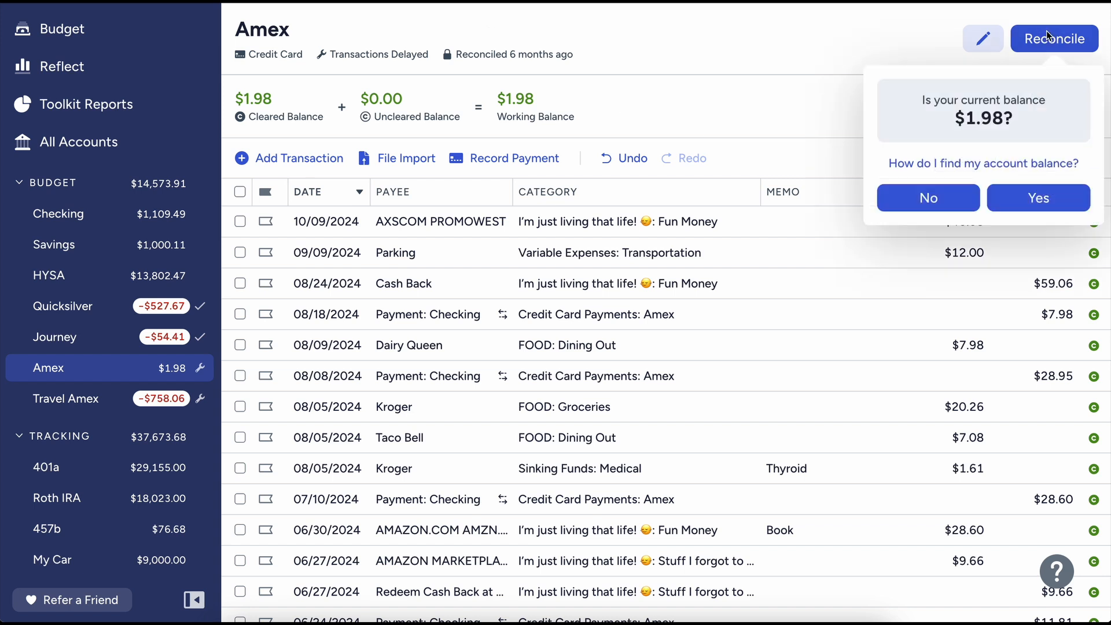
pyautogui.click(1038, 198)
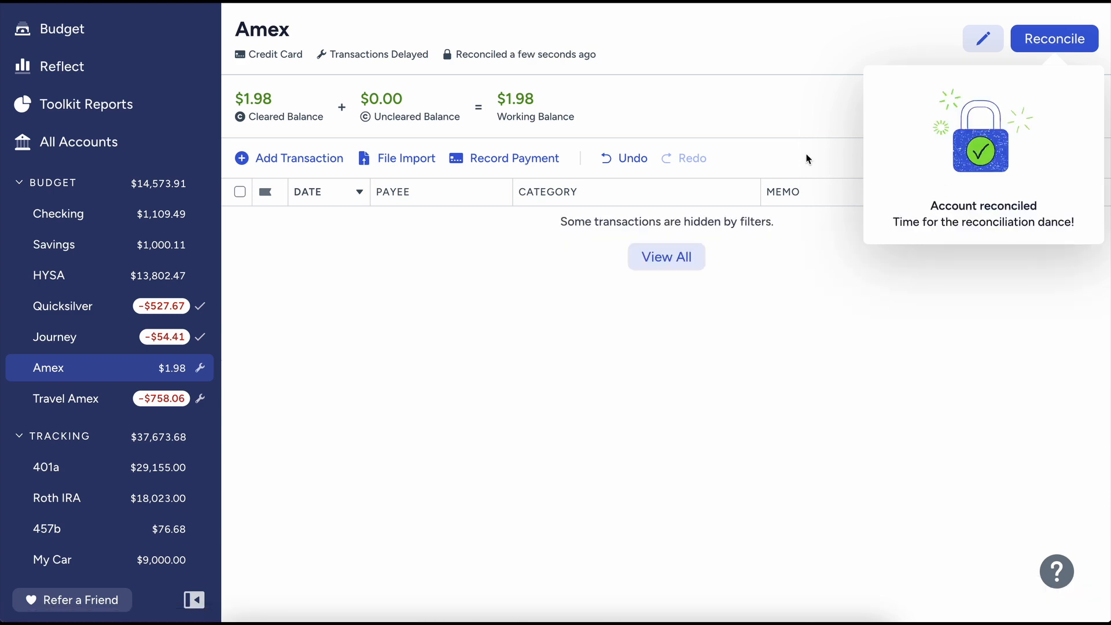
pyautogui.click(689, 304)
pyautogui.click(666, 267)
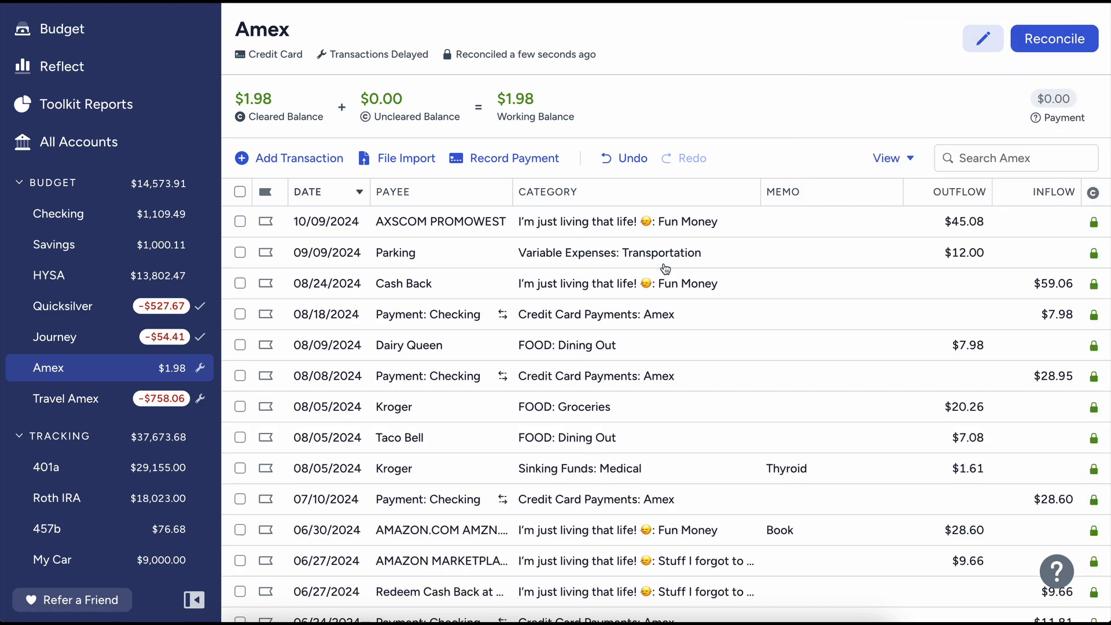
# Reconcile the Journey account by accepting the match between its cleared balance and the linked bank balance
pyautogui.click(89, 335)
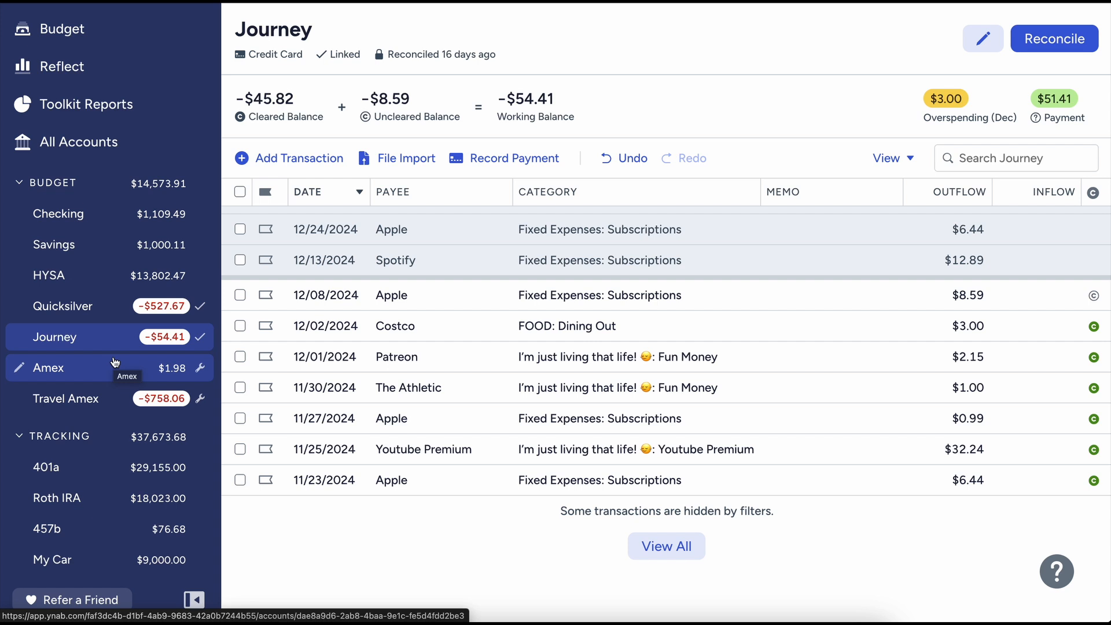
pyautogui.click(108, 305)
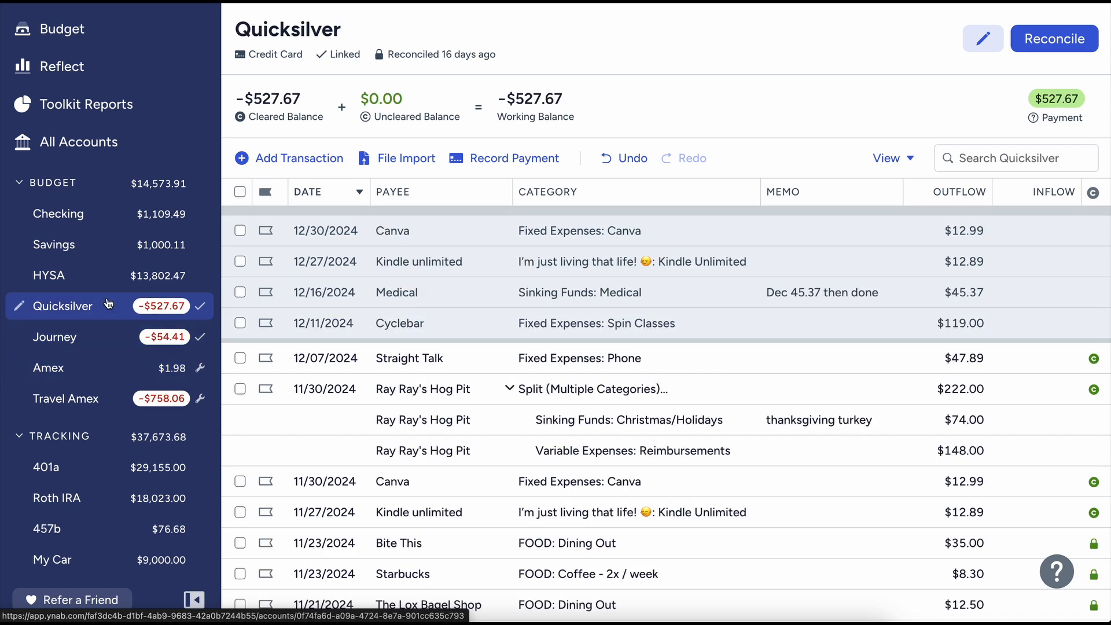
pyautogui.click(104, 338)
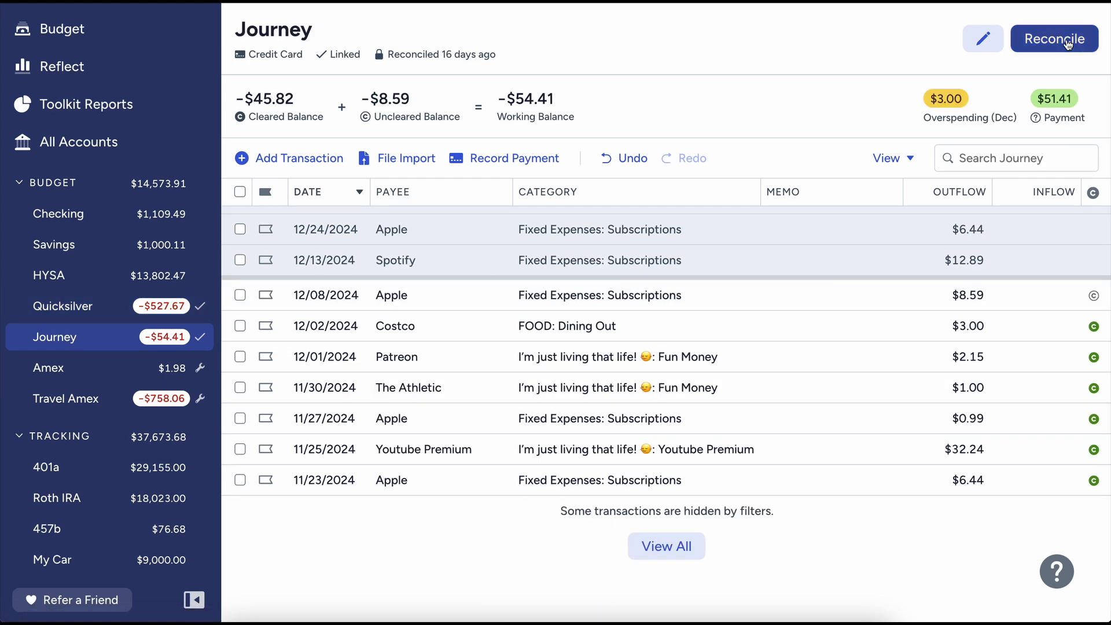
pyautogui.click(1029, 45)
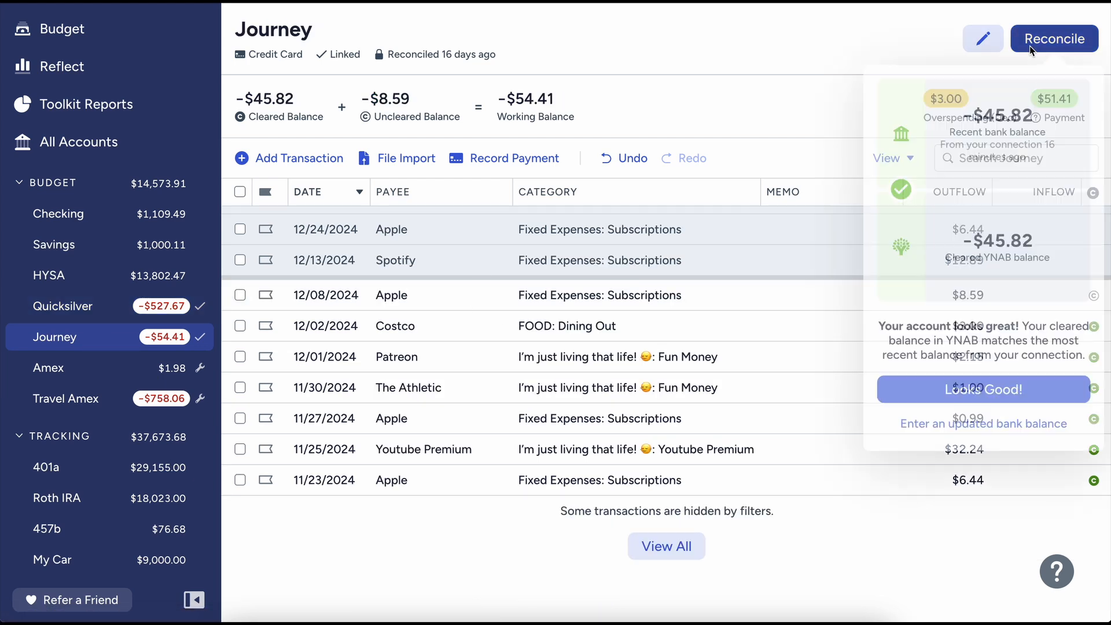
pyautogui.click(929, 388)
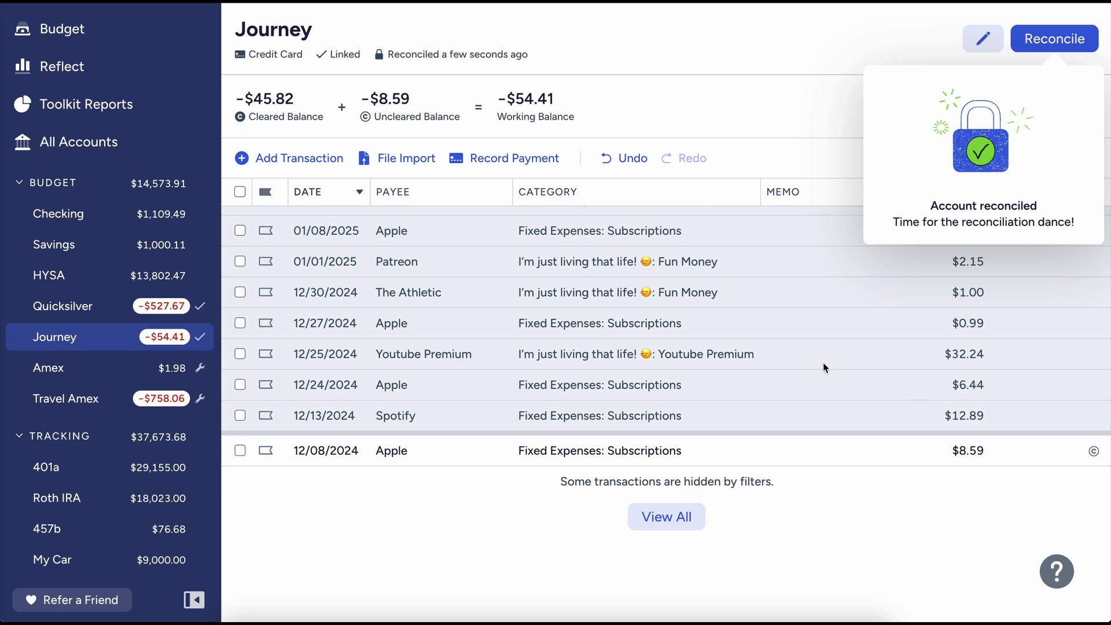
# Add a 12/09/2024 Cyclebar transaction to the Quicksilver account with a $15 outflow, categorized as Fixed Expenses: Spin Classes
pyautogui.click(89, 311)
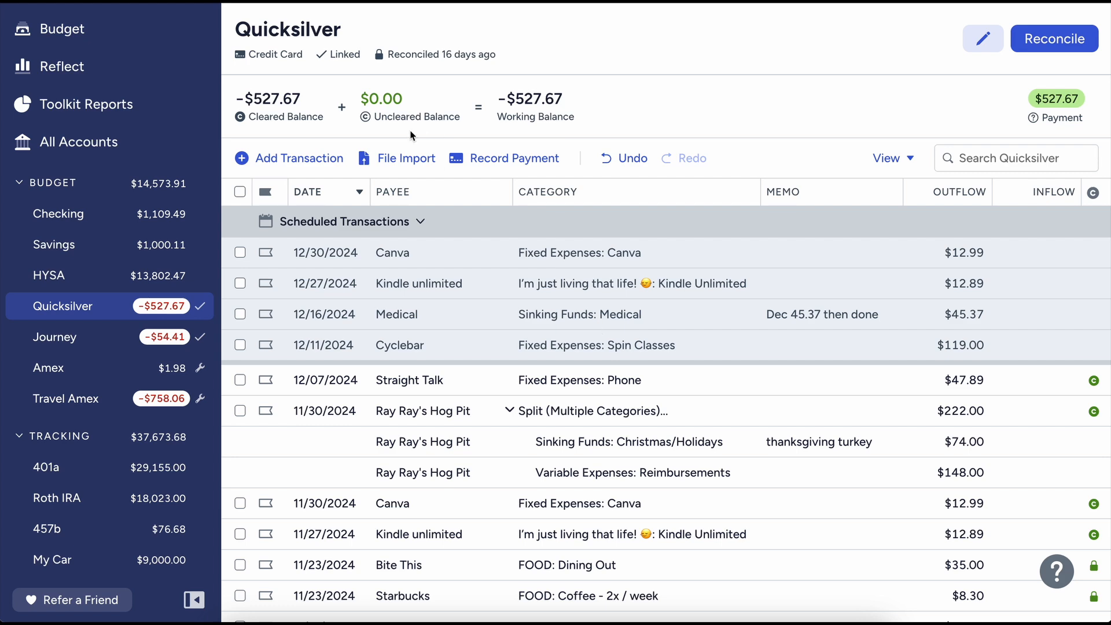
pyautogui.click(299, 159)
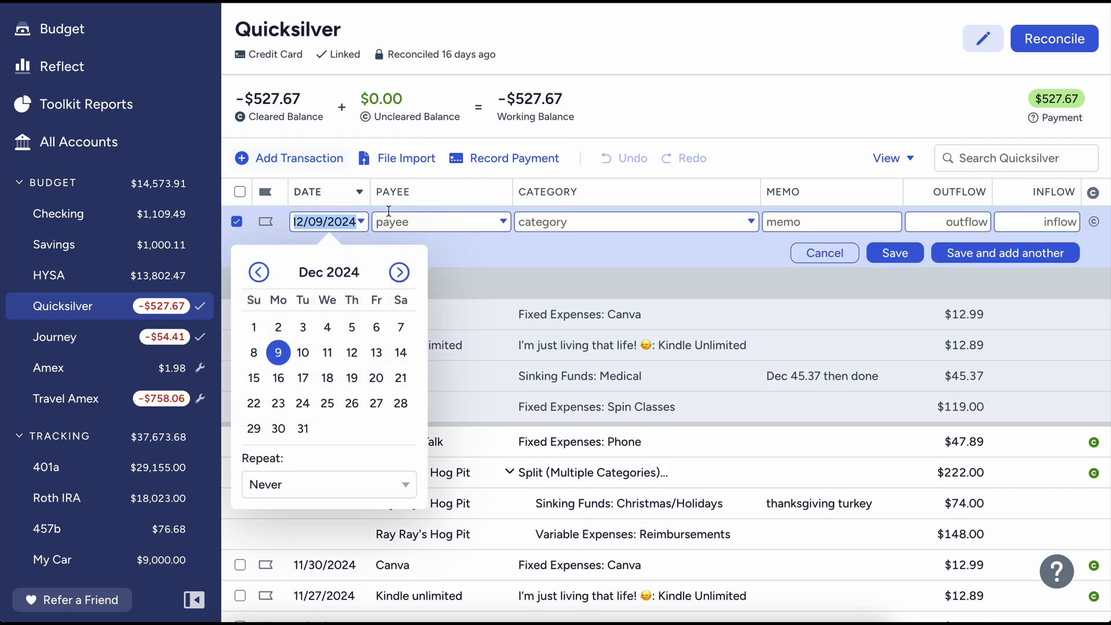
pyautogui.click(410, 221)
pyautogui.write('C')
pyautogui.write('yce')
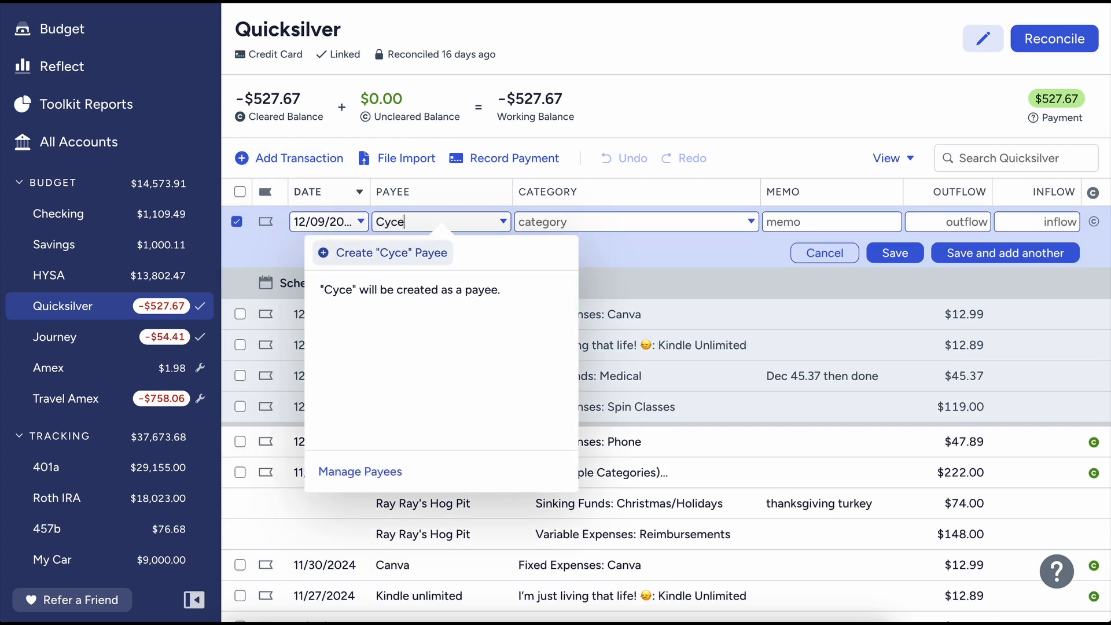
pyautogui.press('BackSpace')
pyautogui.write('lebar')
pyautogui.press('Tab')
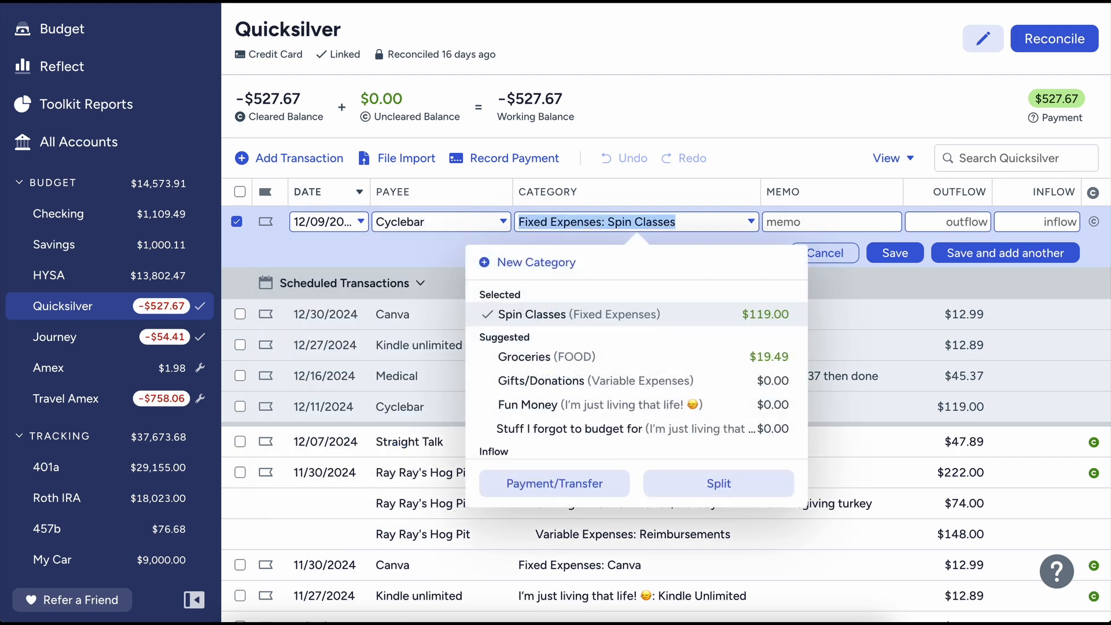
pyautogui.press('Tab')
pyautogui.press('Tab')
pyautogui.write('15')
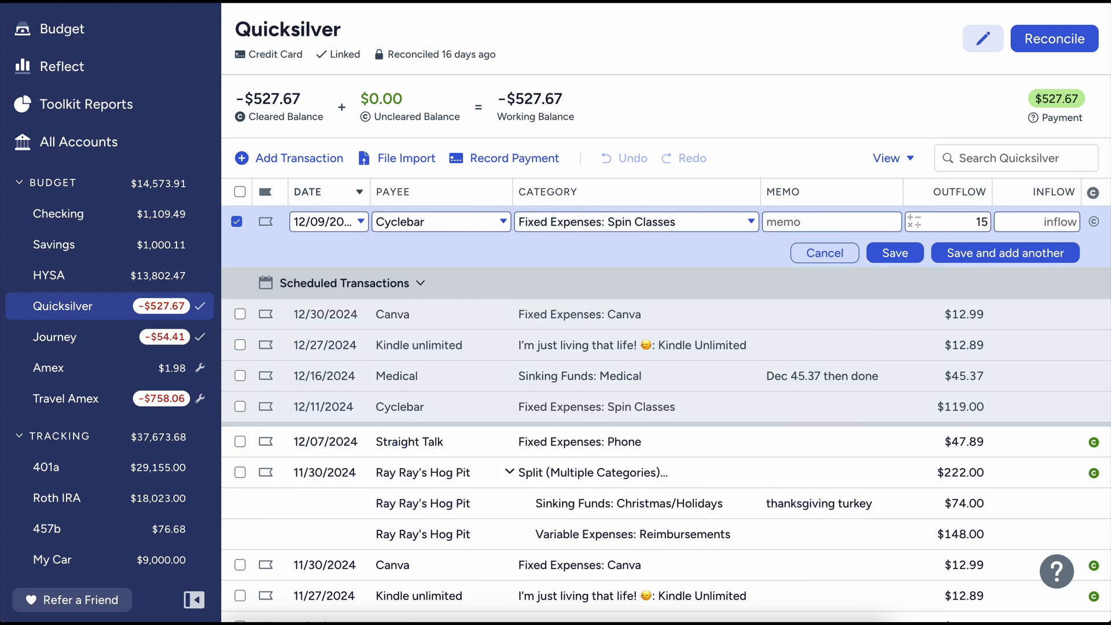
pyautogui.press('Return')
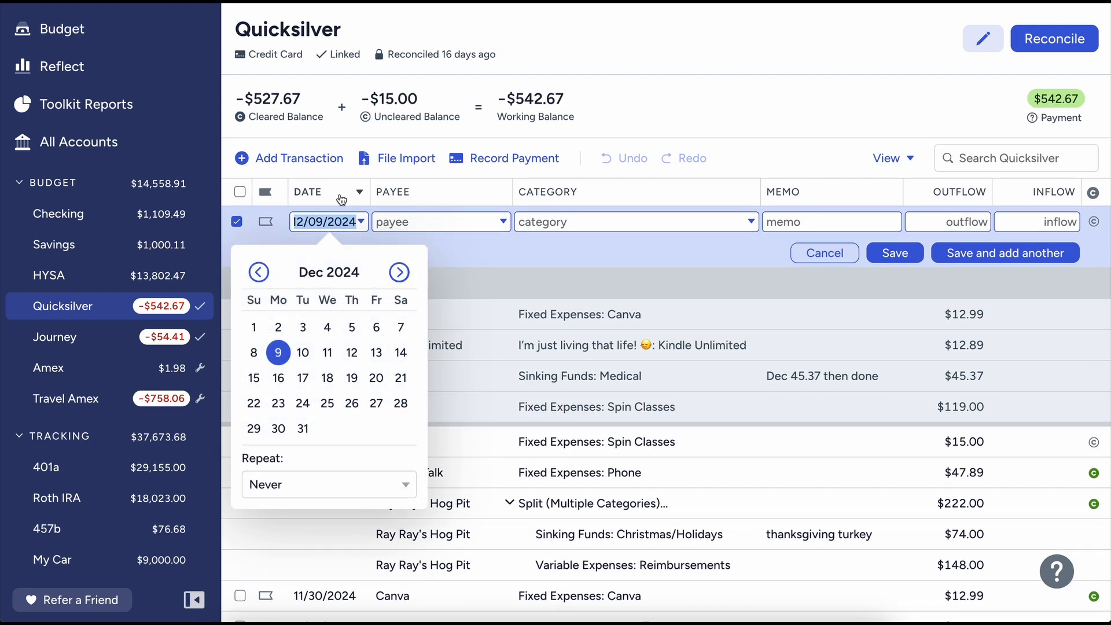
# Enter a second 12/09/2024 Cyclebar transaction in Quicksilver for a $15 outflow under Spin Classes, and discard the blank entry row
pyautogui.click(404, 220)
pyautogui.write('C')
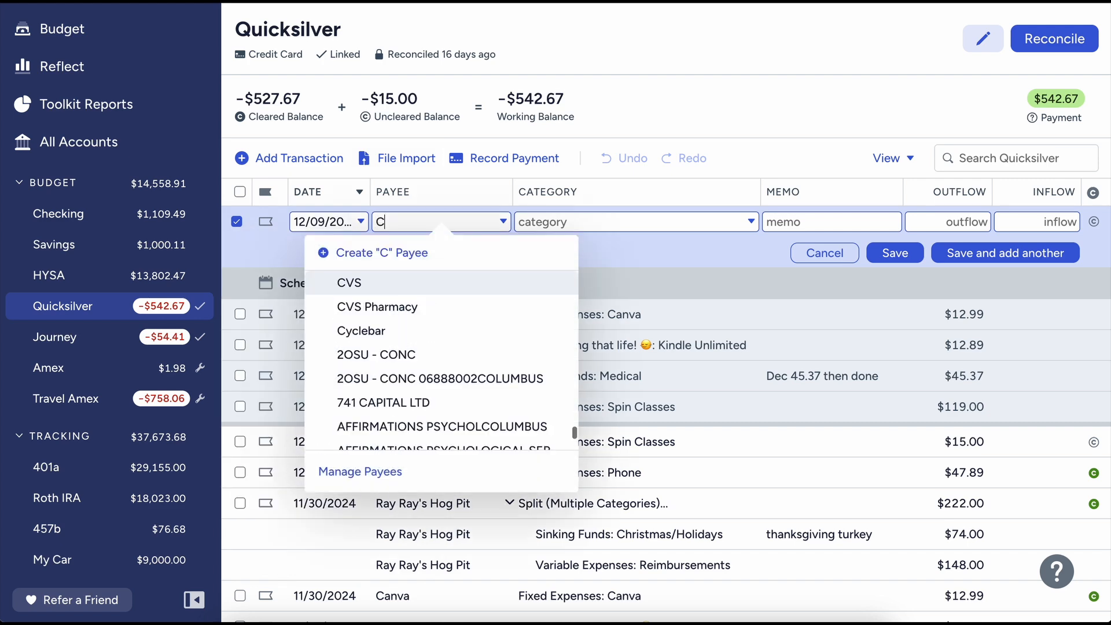
pyautogui.write('yclebar')
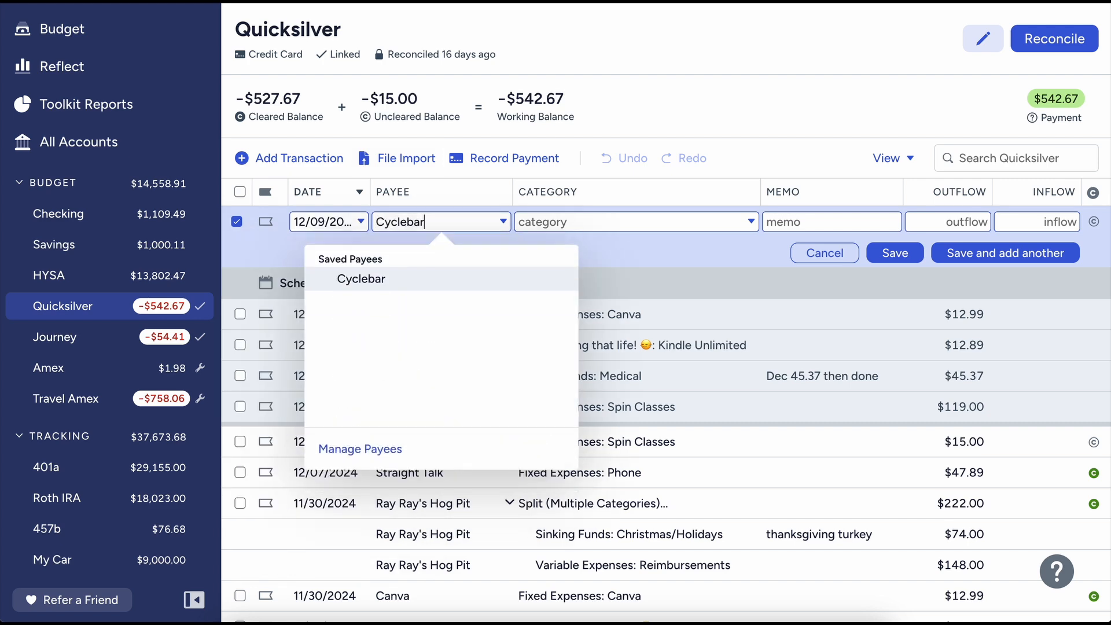
pyautogui.press('Tab')
pyautogui.write('`')
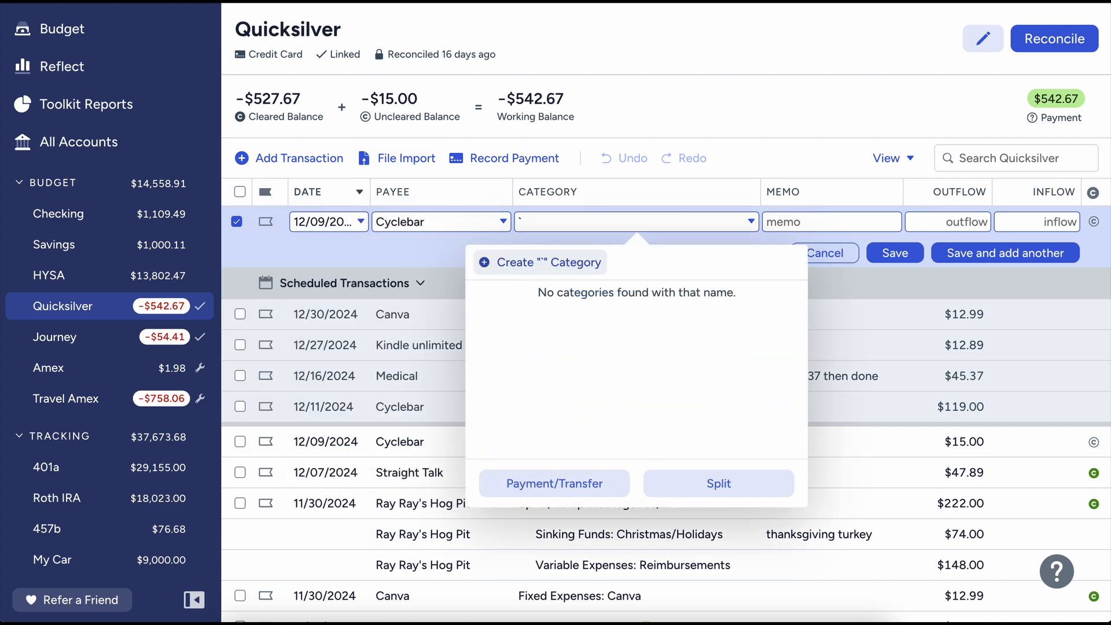
pyautogui.press('BackSpace')
pyautogui.press('Tab')
pyautogui.write('15')
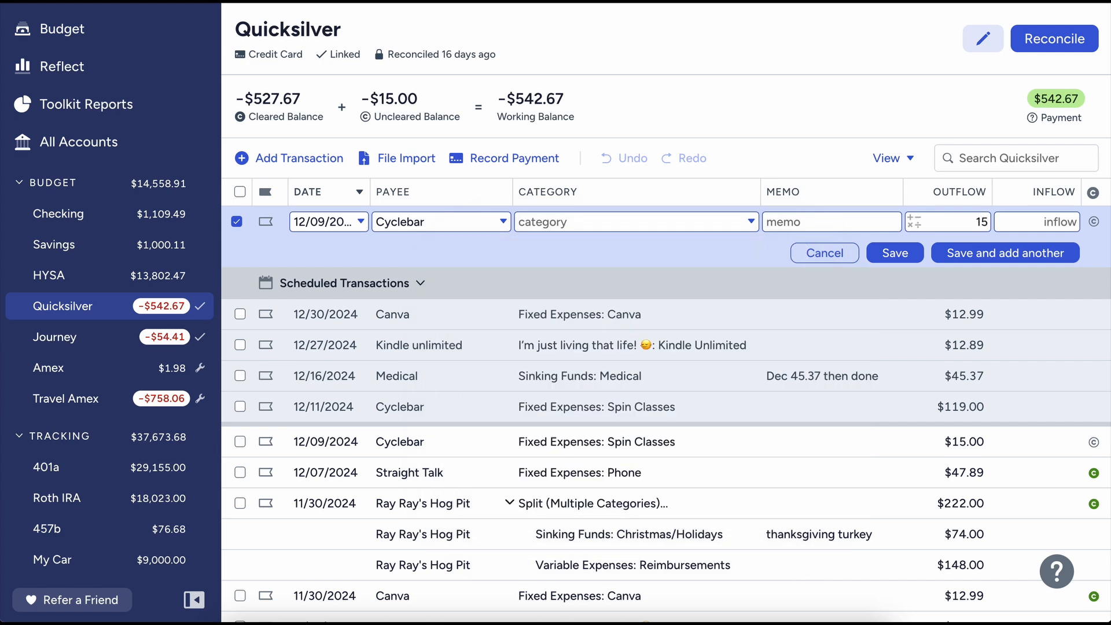
pyautogui.click(566, 230)
pyautogui.write('sp')
pyautogui.click(576, 314)
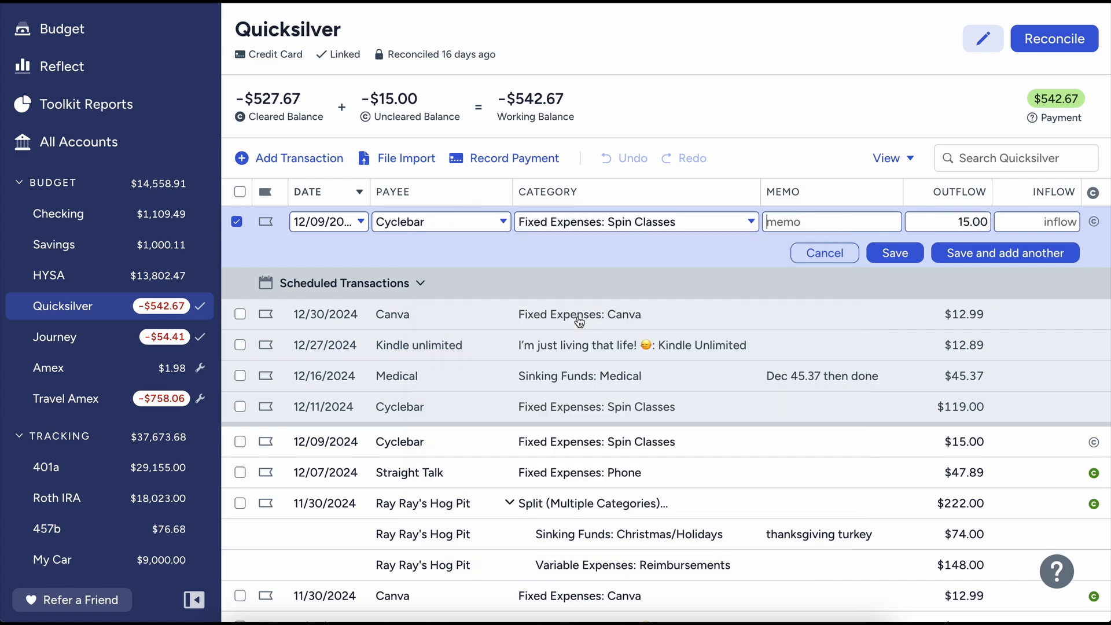
pyautogui.press('Return')
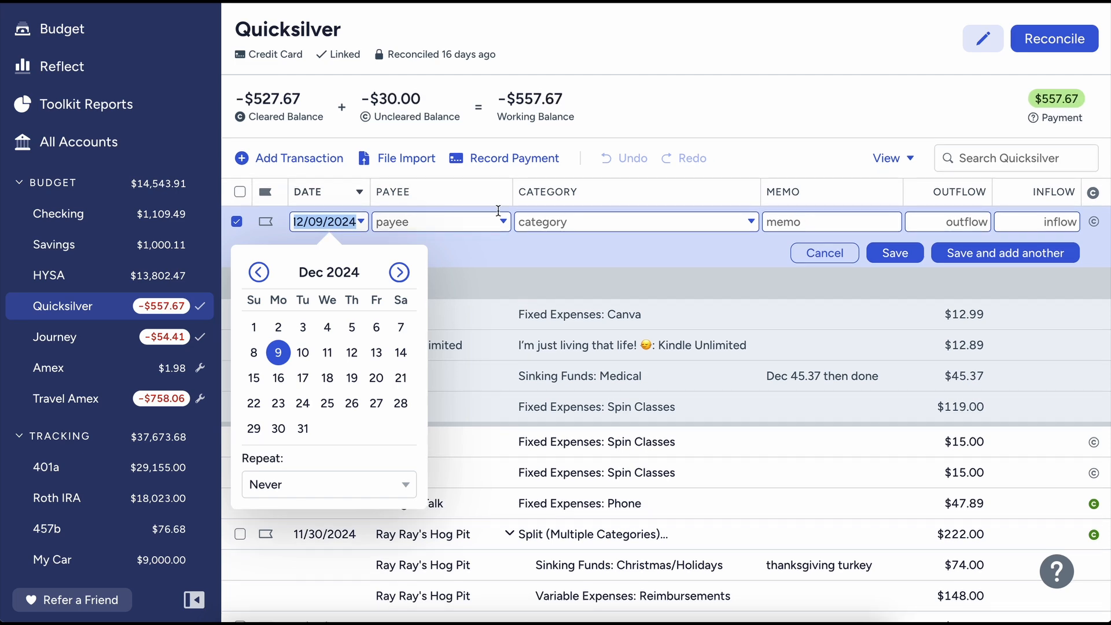
pyautogui.click(666, 114)
pyautogui.click(935, 478)
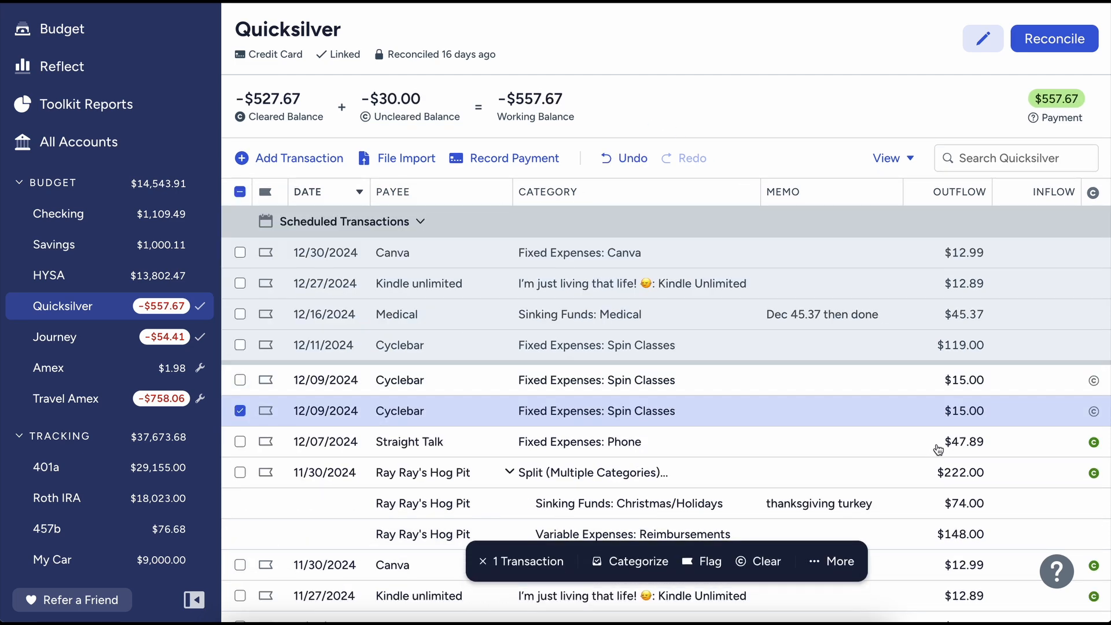
pyautogui.click(952, 411)
pyautogui.click(978, 442)
pyautogui.click(961, 411)
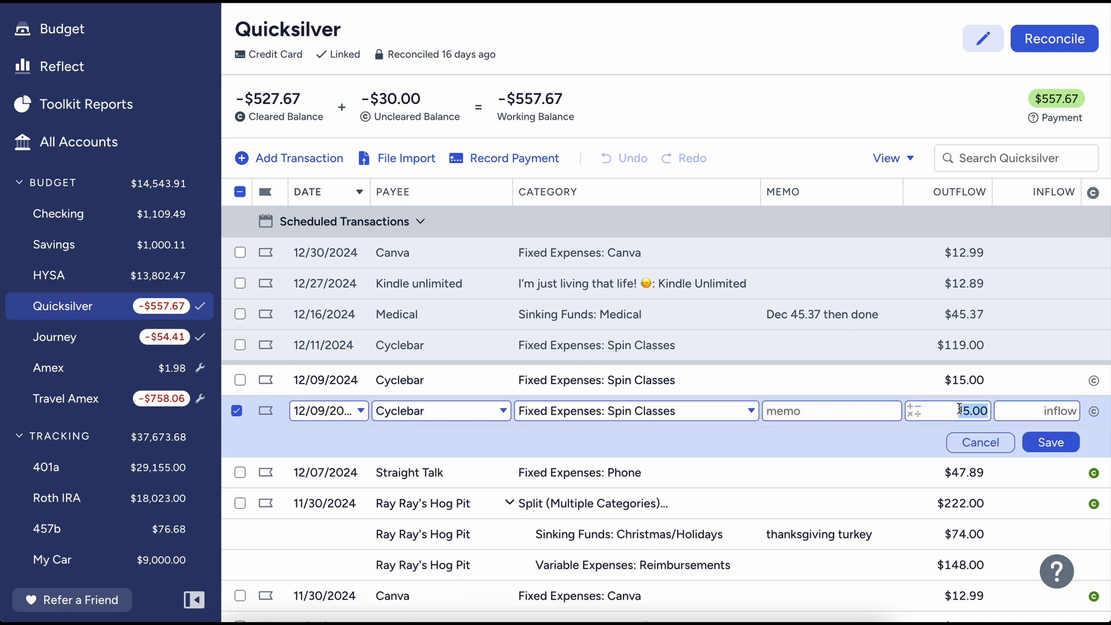
pyautogui.click(982, 450)
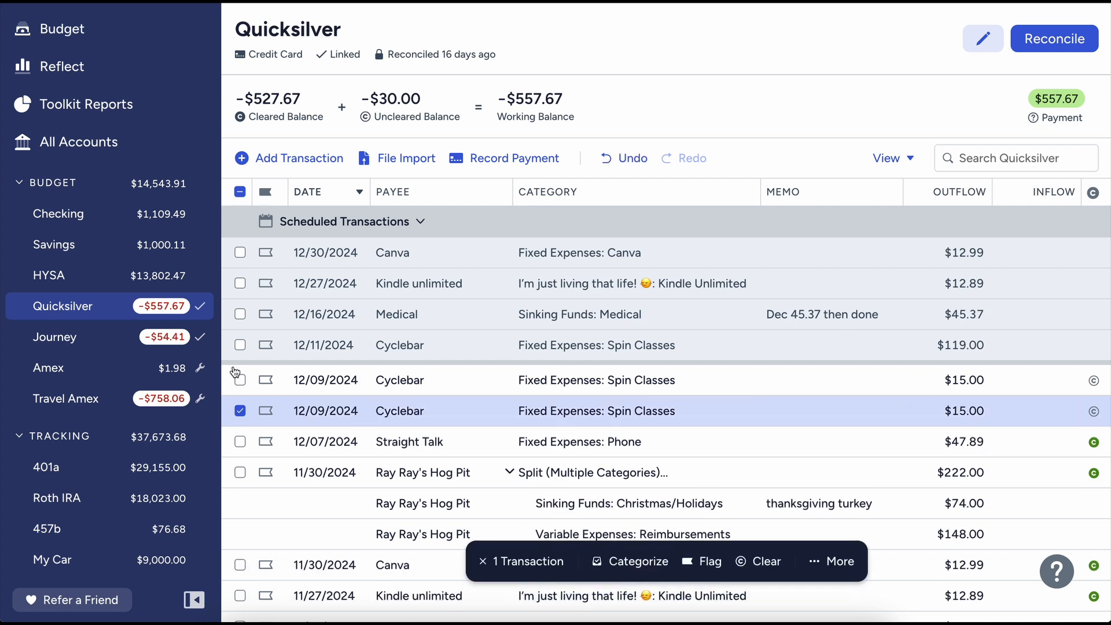
pyautogui.click(969, 414)
pyautogui.click(982, 443)
pyautogui.click(950, 380)
pyautogui.click(950, 380)
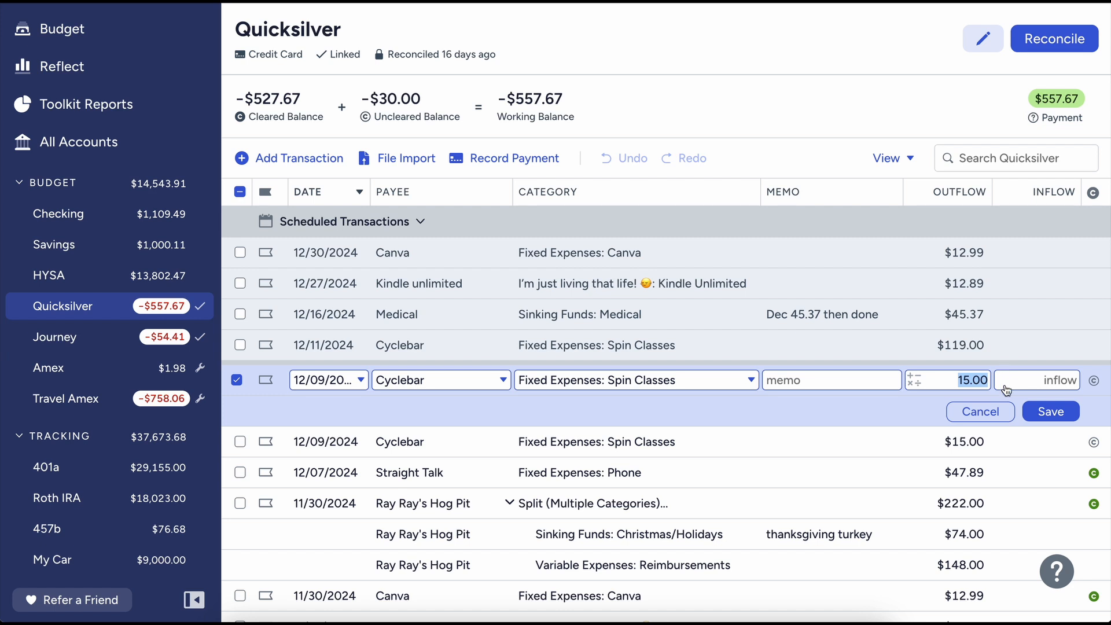
pyautogui.click(1051, 412)
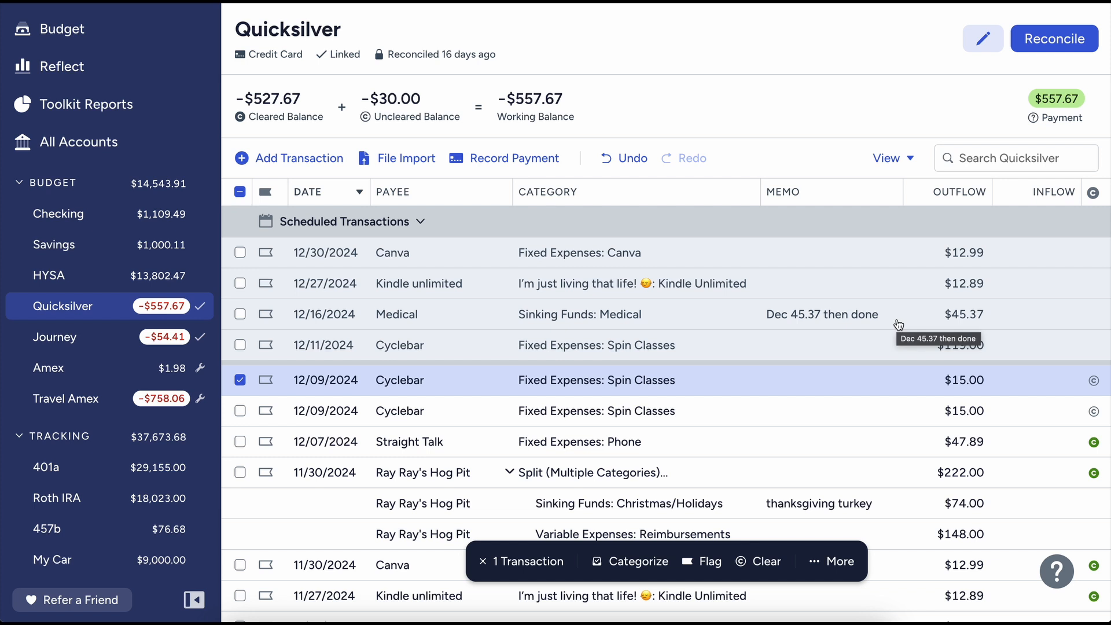
pyautogui.click(240, 380)
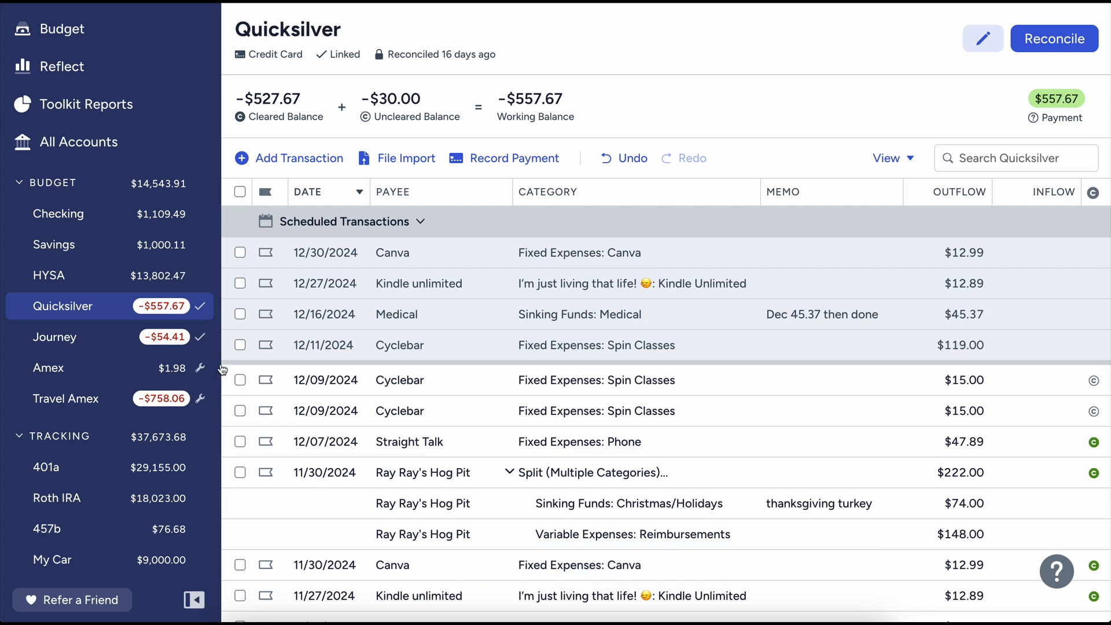
# Reconcile the Quicksilver account by accepting the match between its cleared balance and the linked bank balance
pyautogui.click(73, 399)
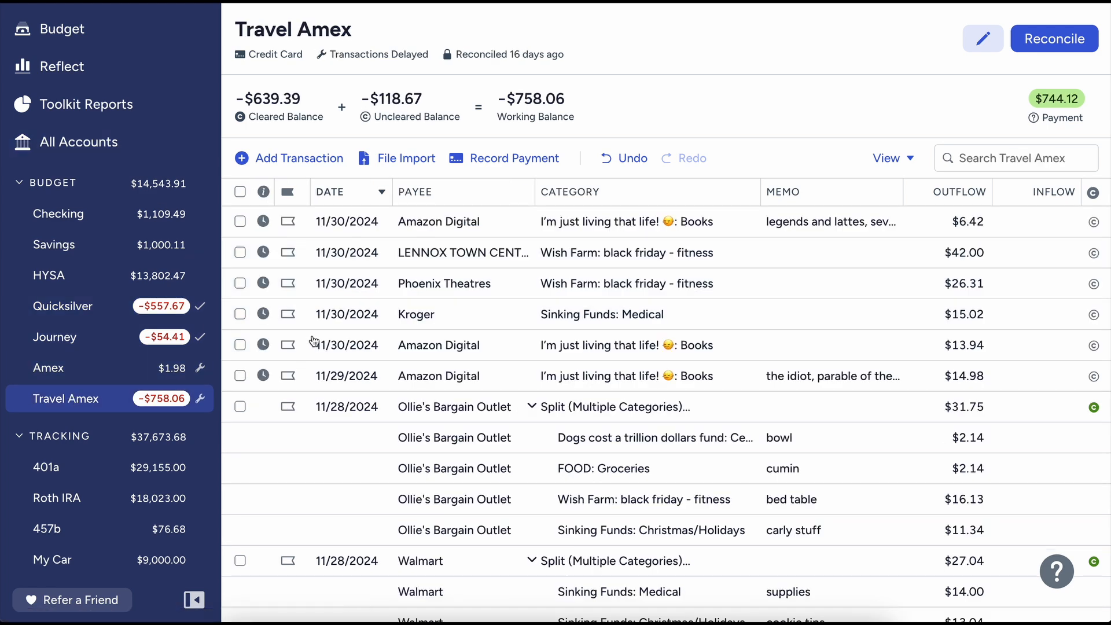
pyautogui.click(136, 309)
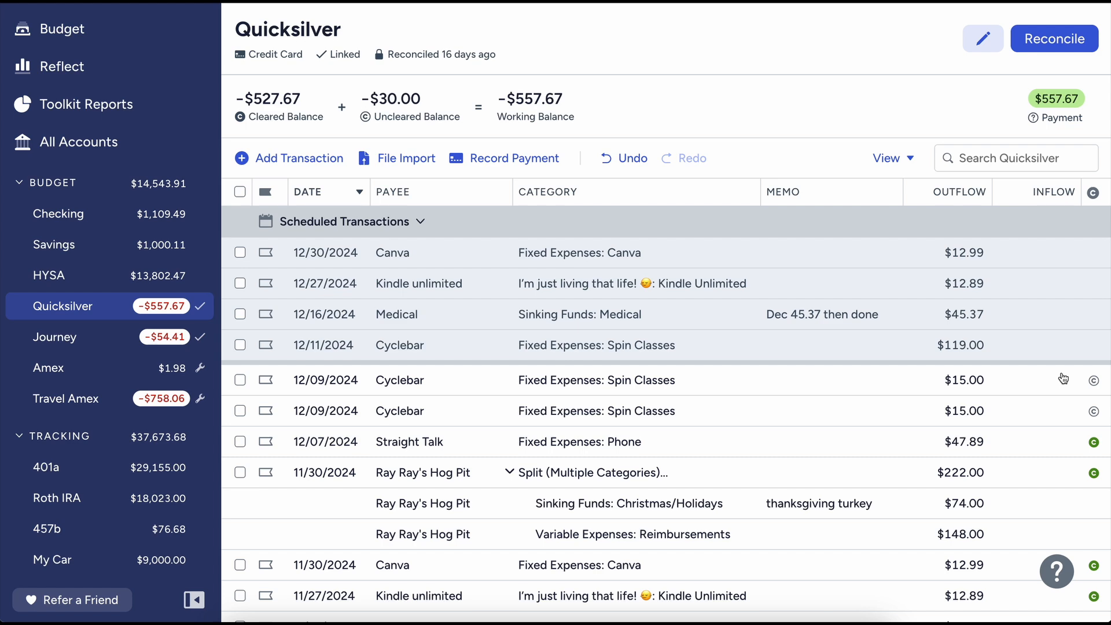
pyautogui.click(1062, 40)
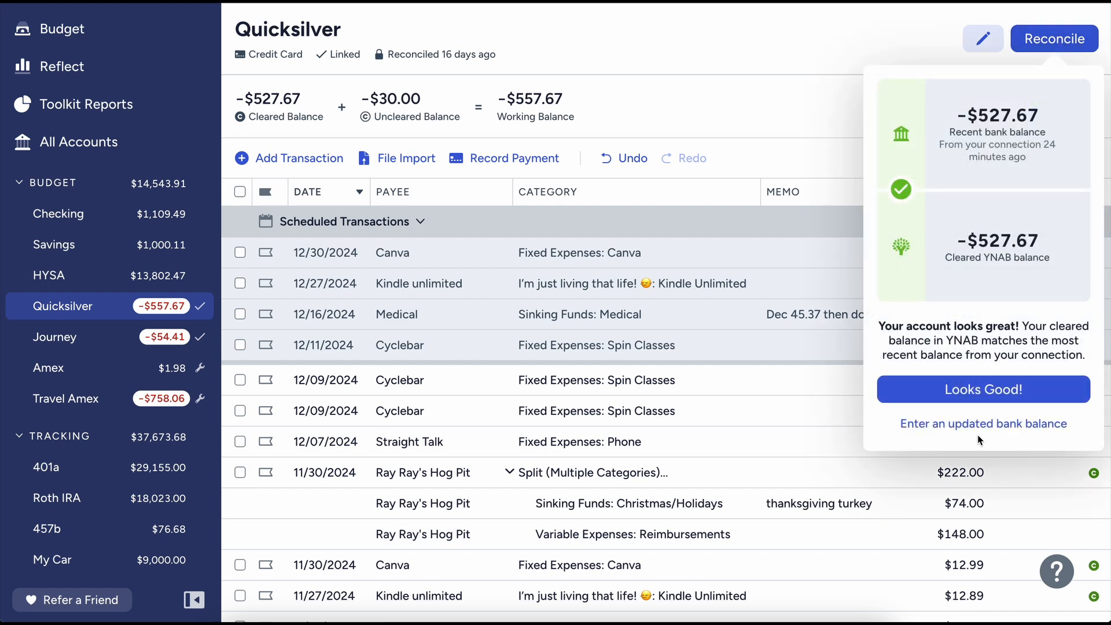
pyautogui.click(983, 389)
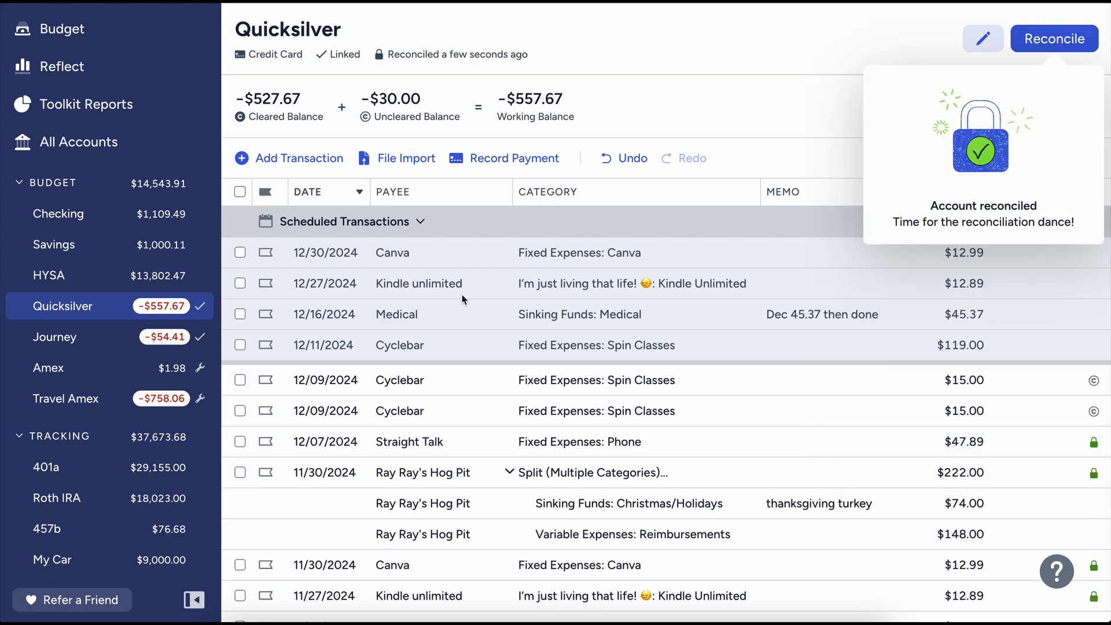
# Review the Travel Amex transactions and mark the pending 11/29/2024 Amazon Digital transaction as cleared
pyautogui.click(91, 398)
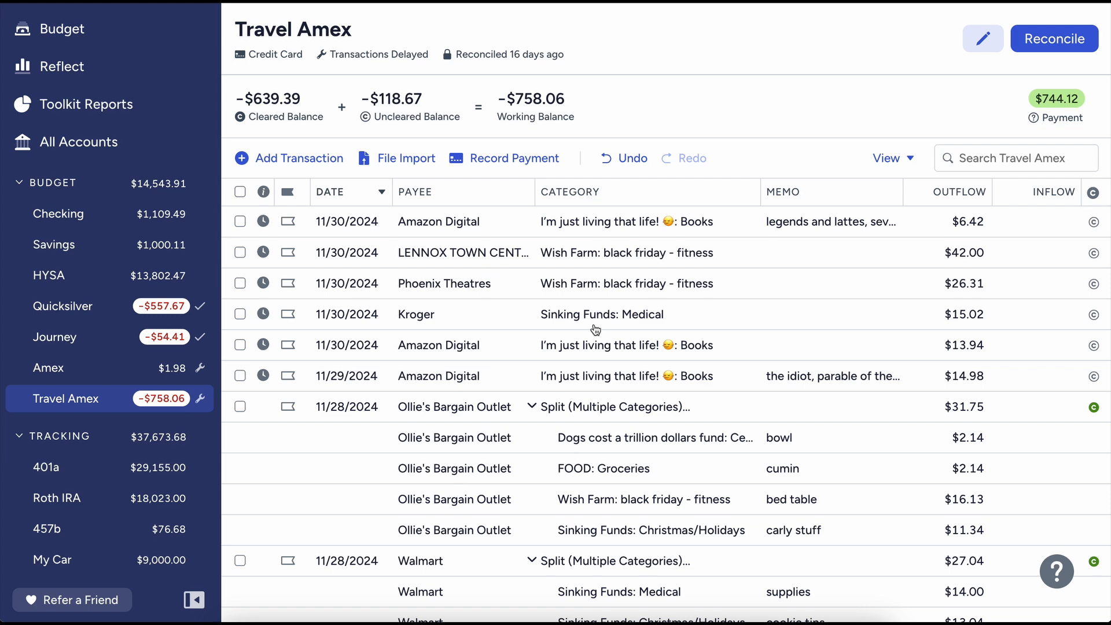
pyautogui.scroll(-8, 596, 329)
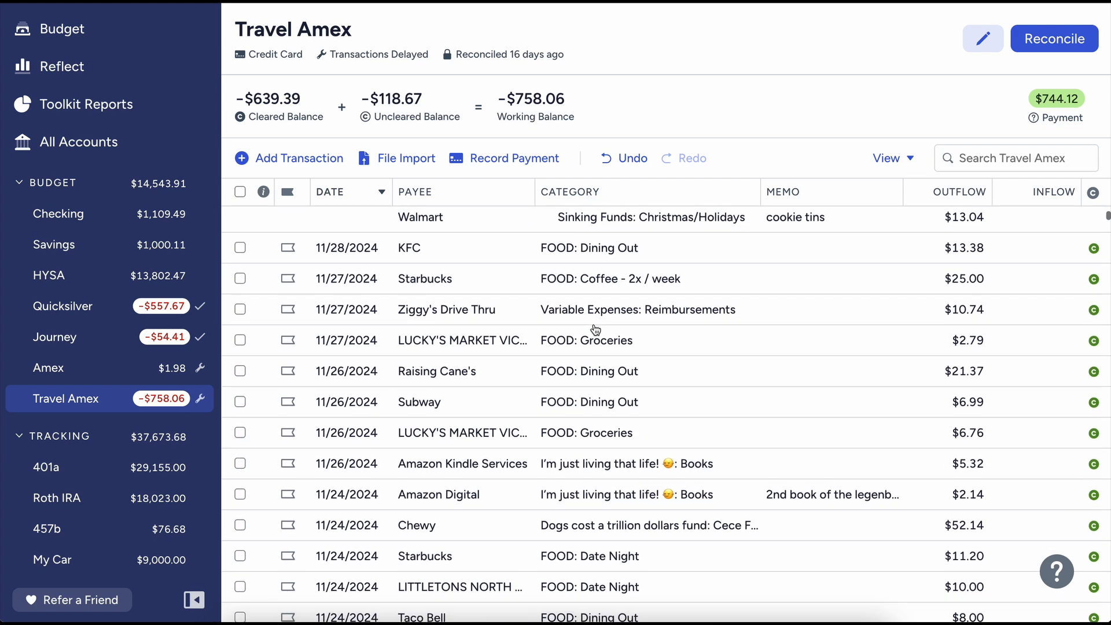
pyautogui.scroll(10, 595, 328)
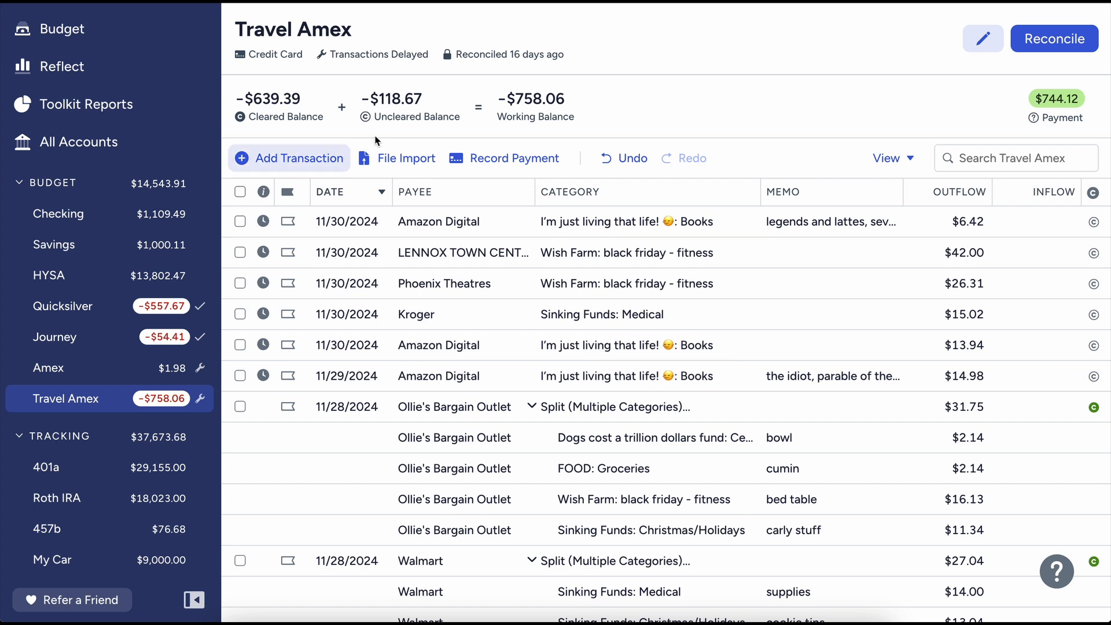
pyautogui.moveTo(264, 97)
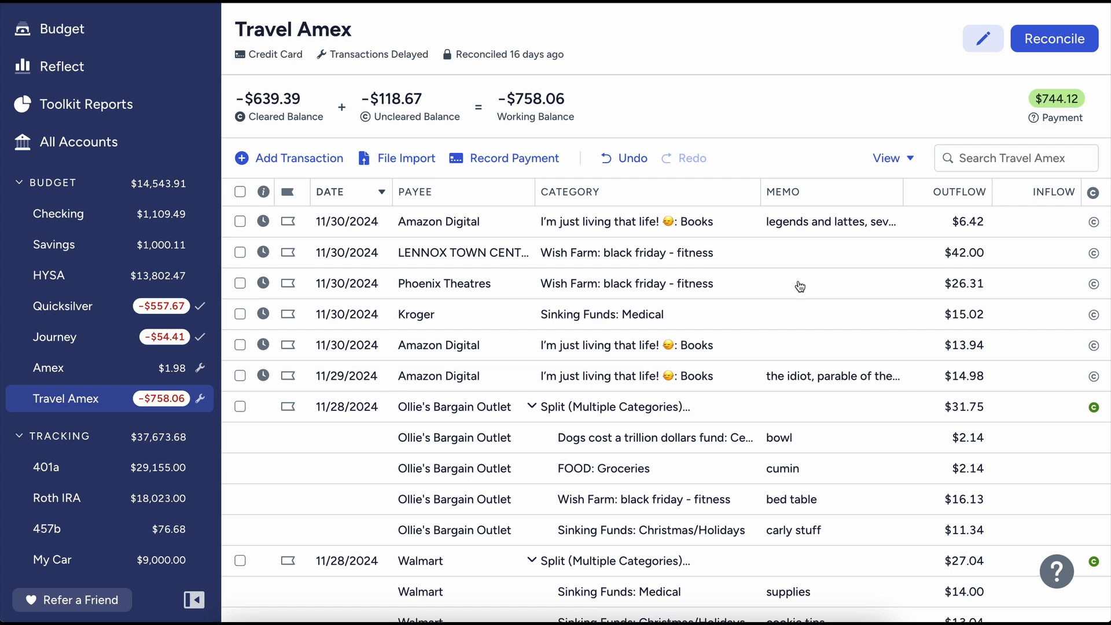
pyautogui.click(1094, 376)
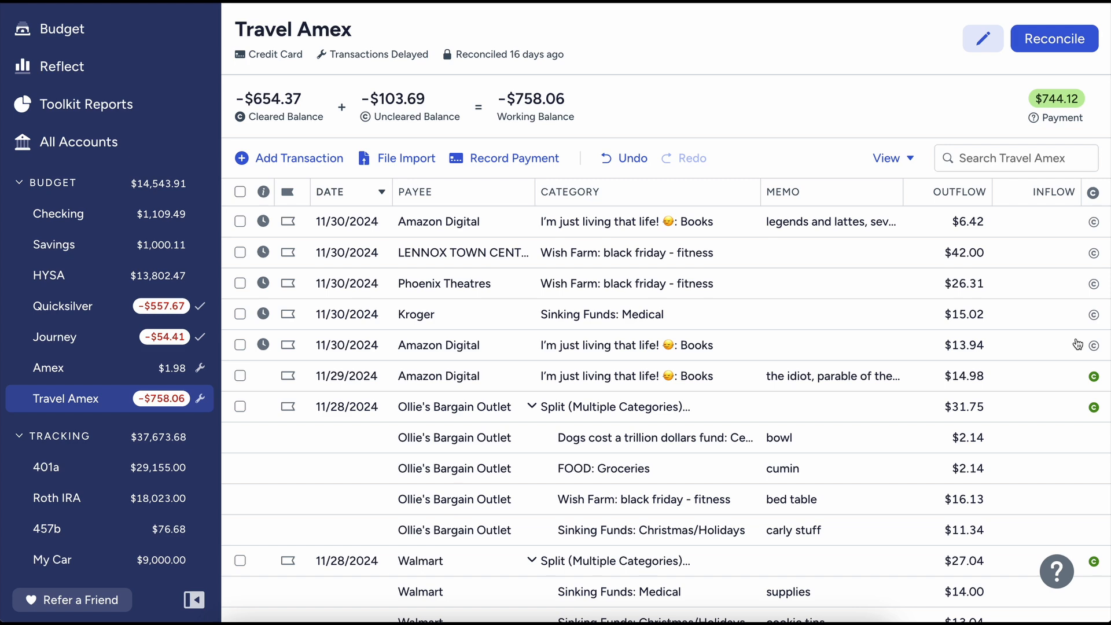
# Mark the pending 11/30/2024 LENNOX TOWN CENT..., Phoenix Theatres and Kroger transactions in Travel Amex as cleared
pyautogui.scroll(-4, 1078, 344)
pyautogui.scroll(4, 1077, 345)
pyautogui.scroll(-1, 1077, 344)
pyautogui.scroll(1, 1077, 344)
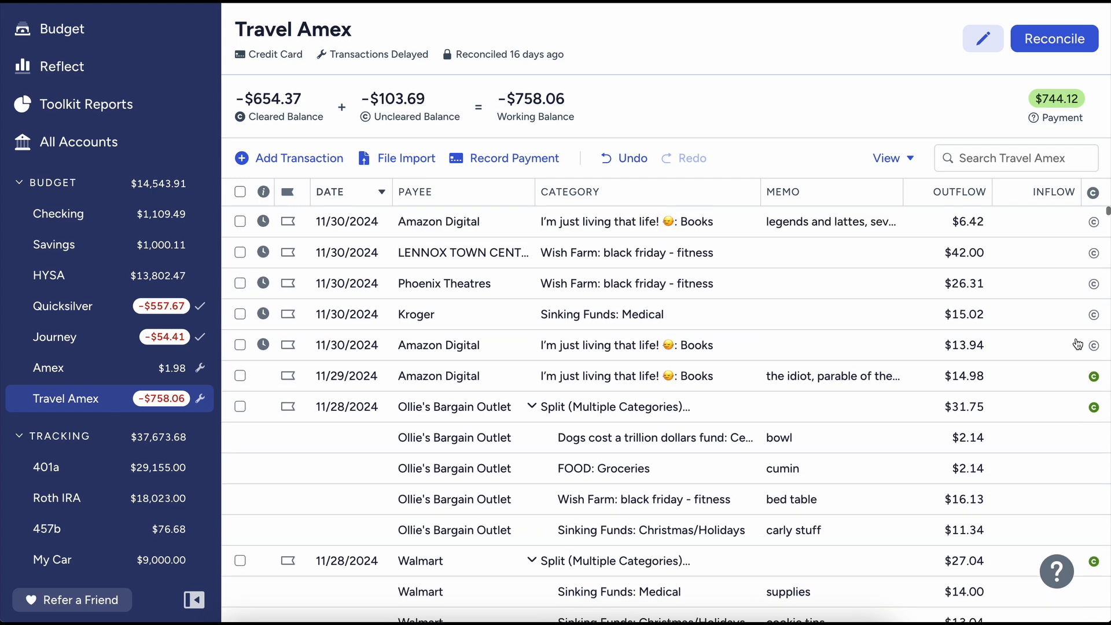
pyautogui.click(1093, 254)
pyautogui.click(1094, 285)
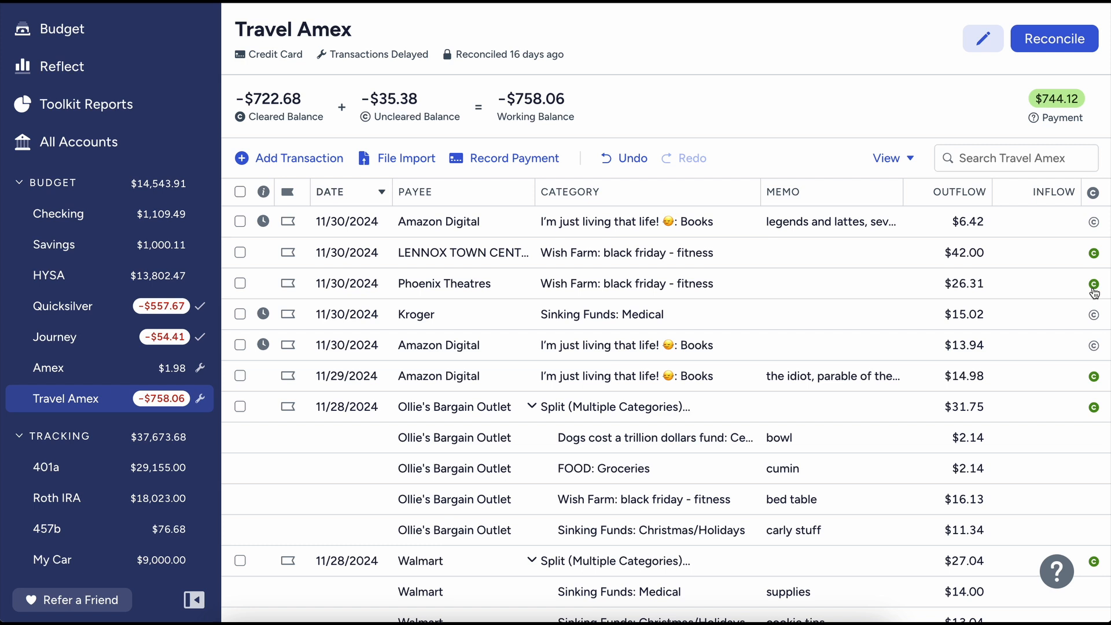
pyautogui.click(1094, 315)
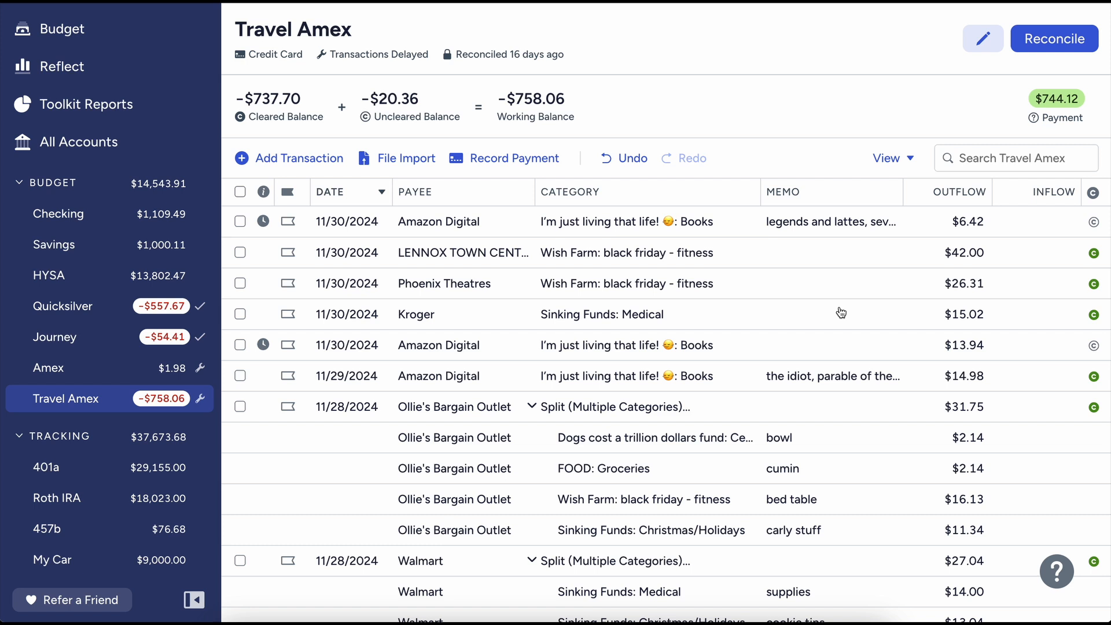
# Mark the two pending 11/30/2024 Amazon Digital transactions of $6.42 and $13.94 in Travel Amex as cleared
pyautogui.click(1093, 221)
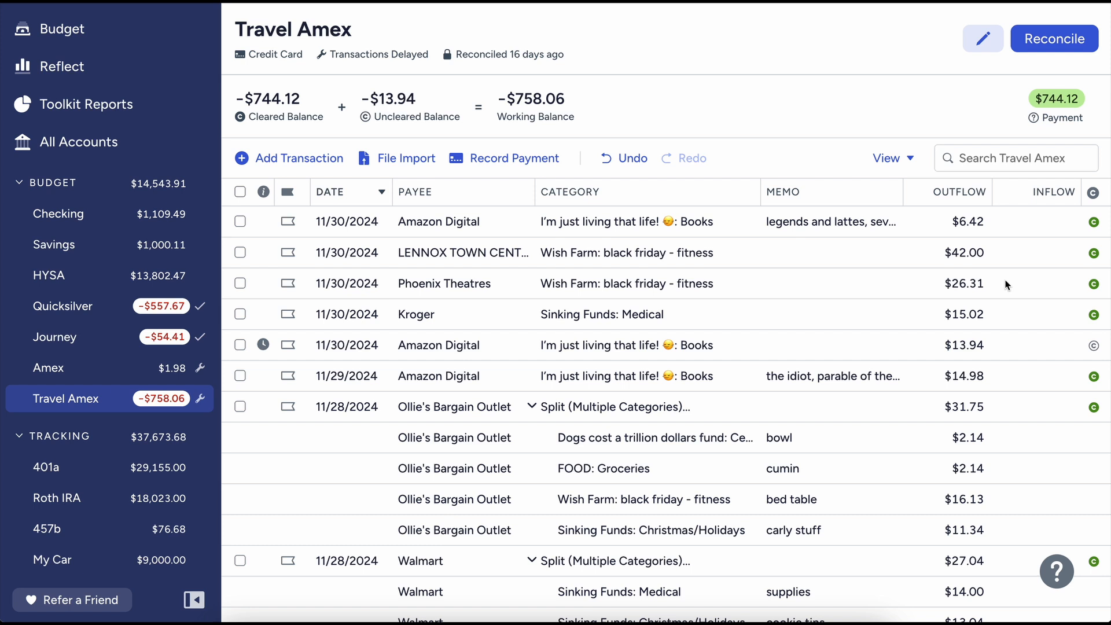
pyautogui.click(1093, 345)
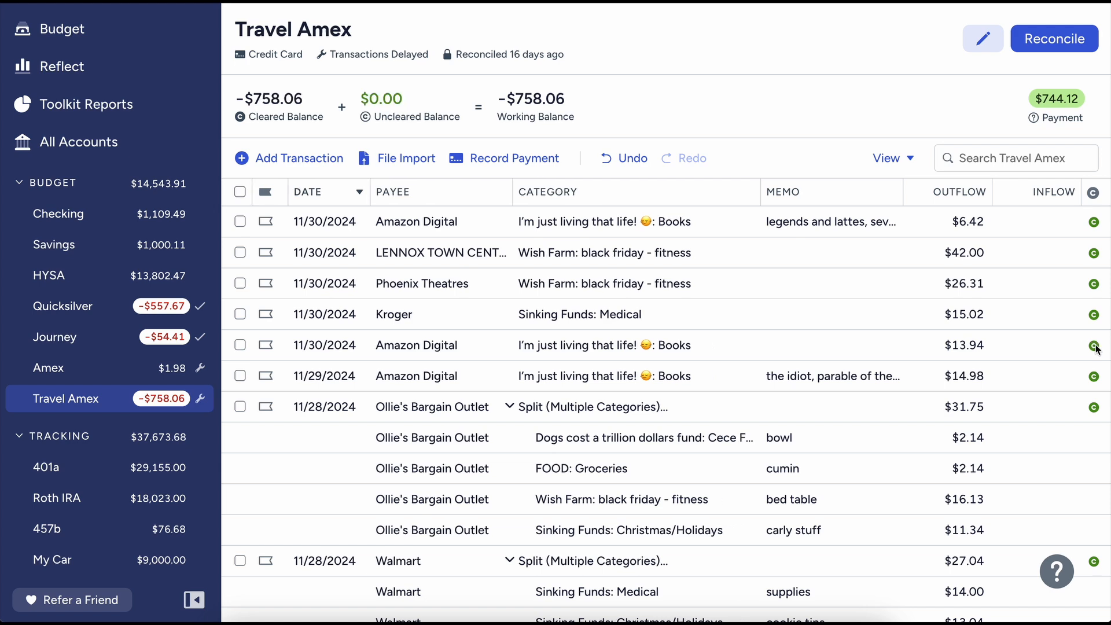
pyautogui.scroll(-5, 1096, 347)
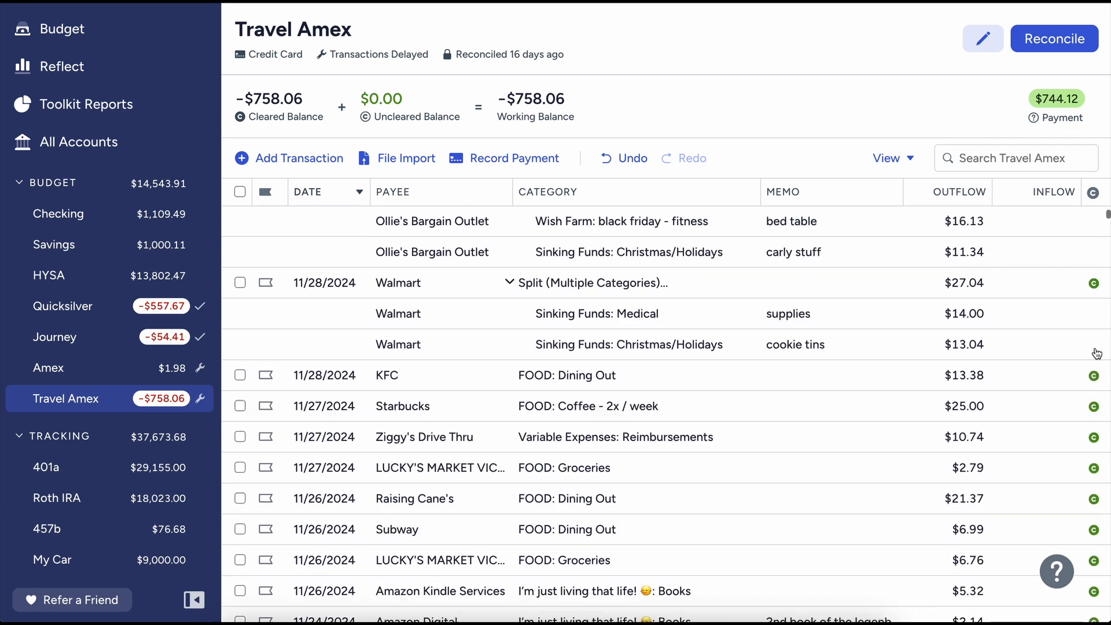
pyautogui.scroll(5, 606, 215)
# Start a new Travel Amex transaction dated 12/01/2024 with Amazon as the payee
pyautogui.click(296, 159)
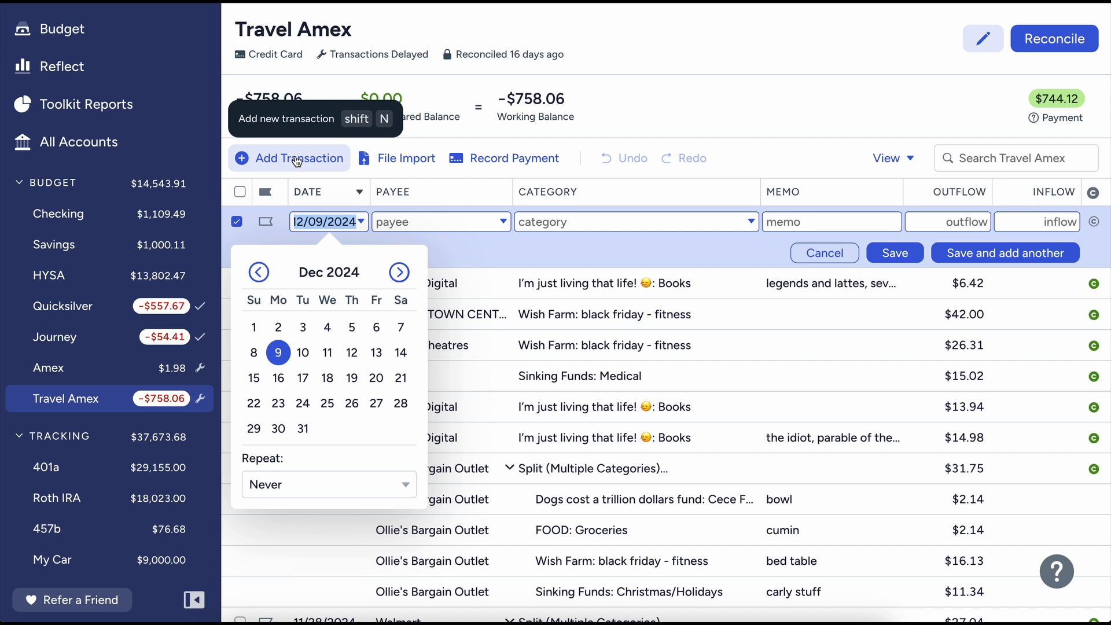
pyautogui.click(542, 92)
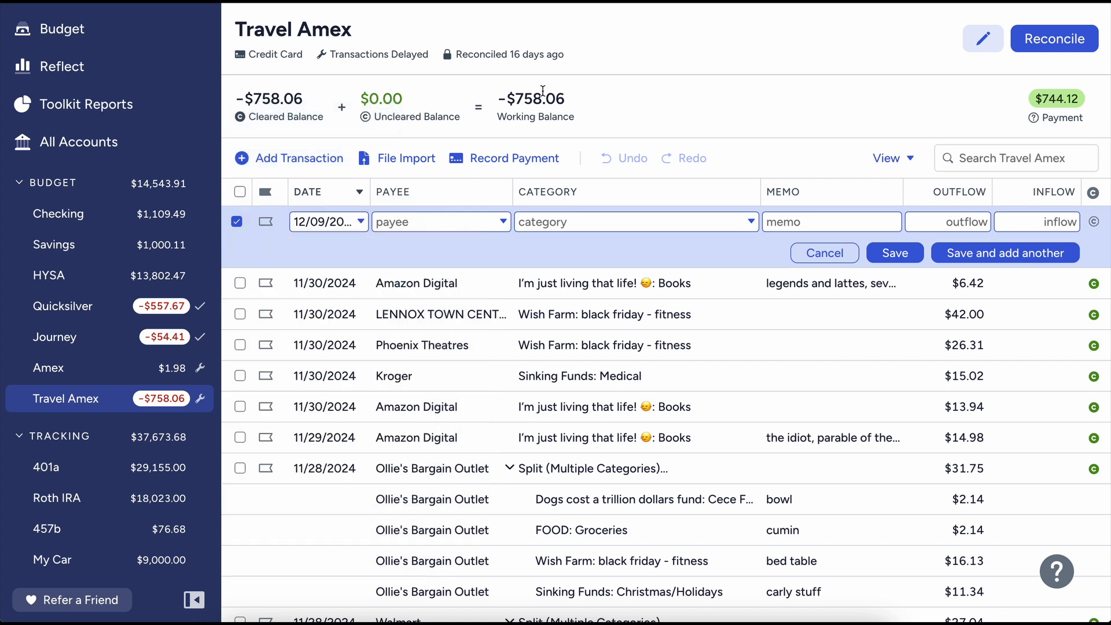
pyautogui.click(363, 226)
pyautogui.click(276, 325)
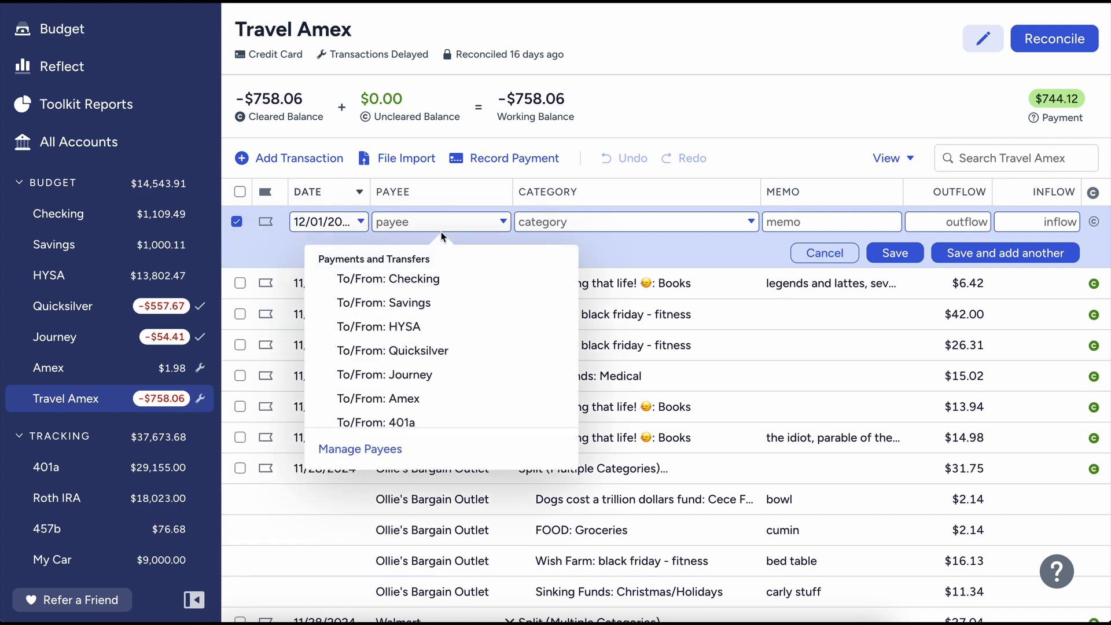
pyautogui.write('a')
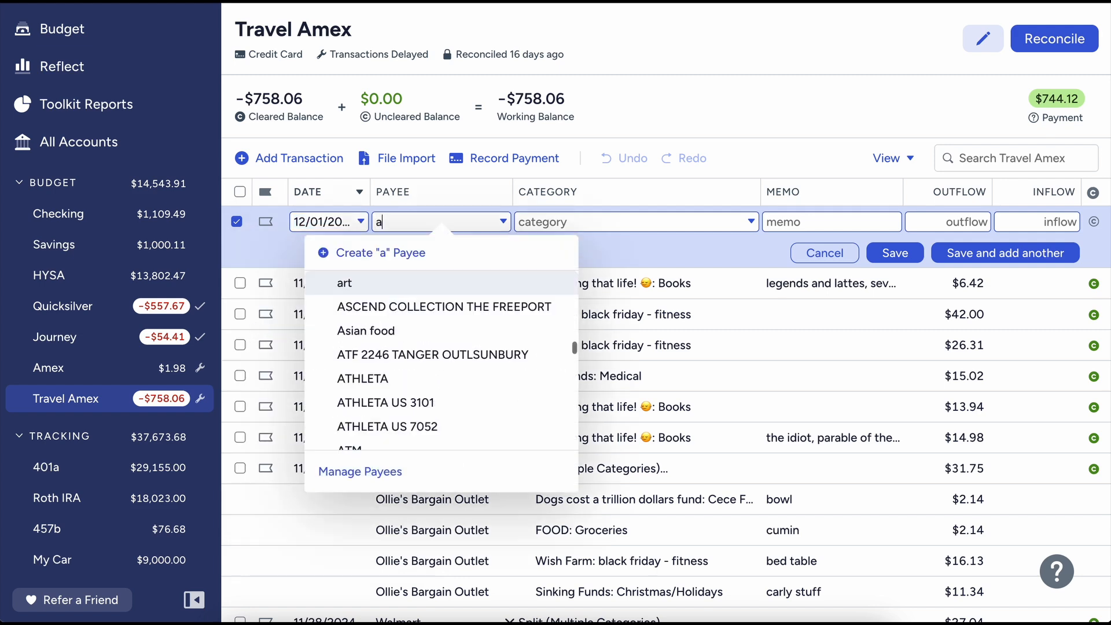
pyautogui.write('maz')
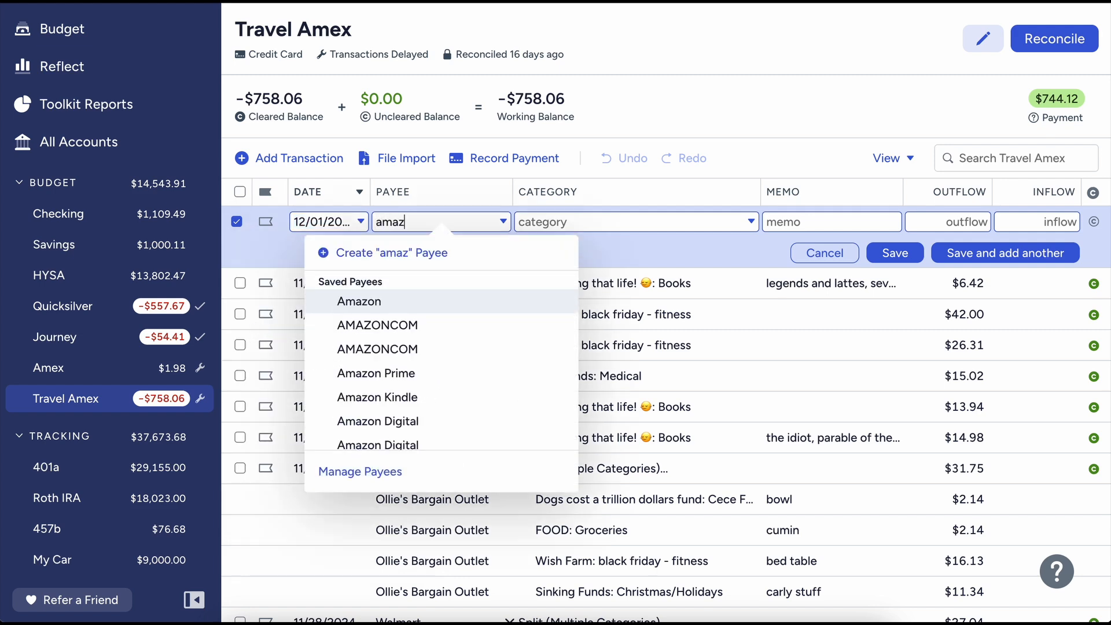
pyautogui.press('Return')
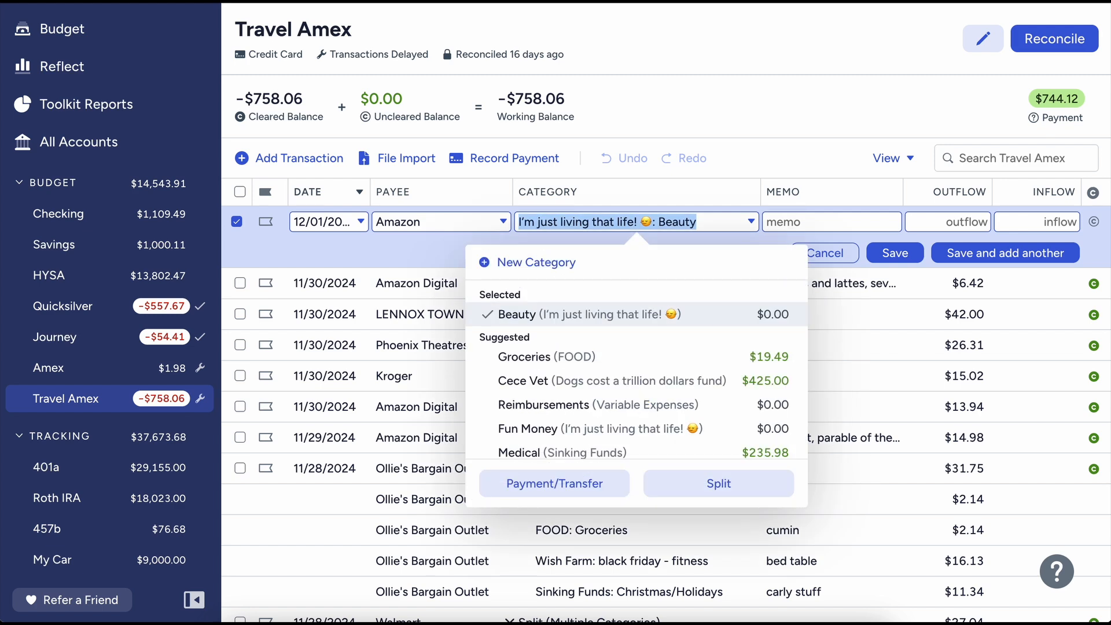
# Categorize the new Amazon transaction under Books, set its outflow to $7.50 and save it
pyautogui.write('book')
pyautogui.press('Return')
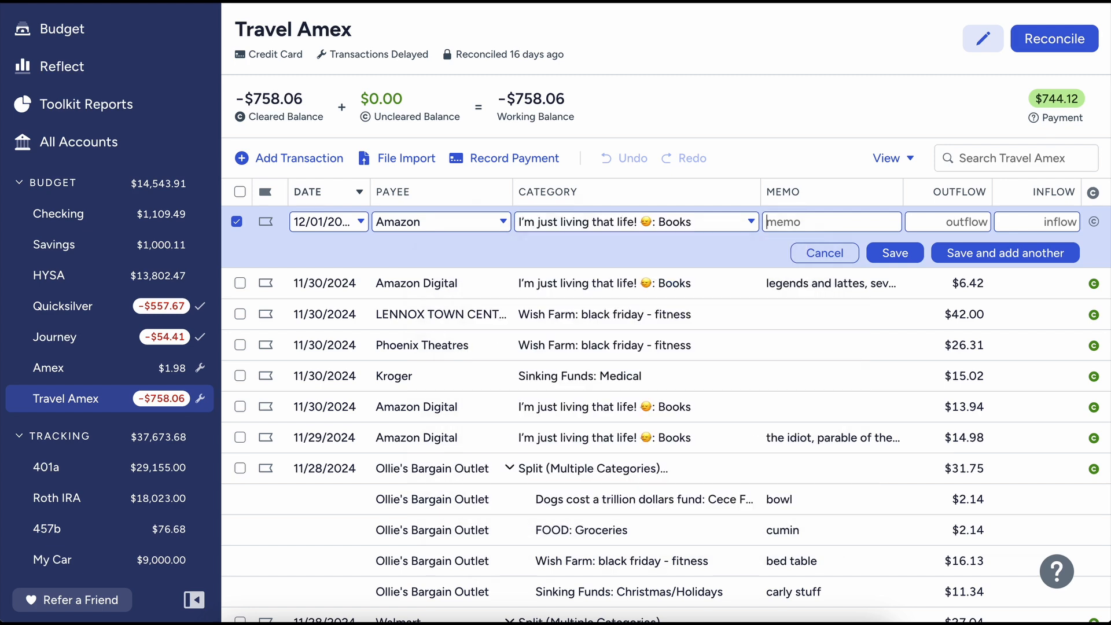
pyautogui.click(585, 218)
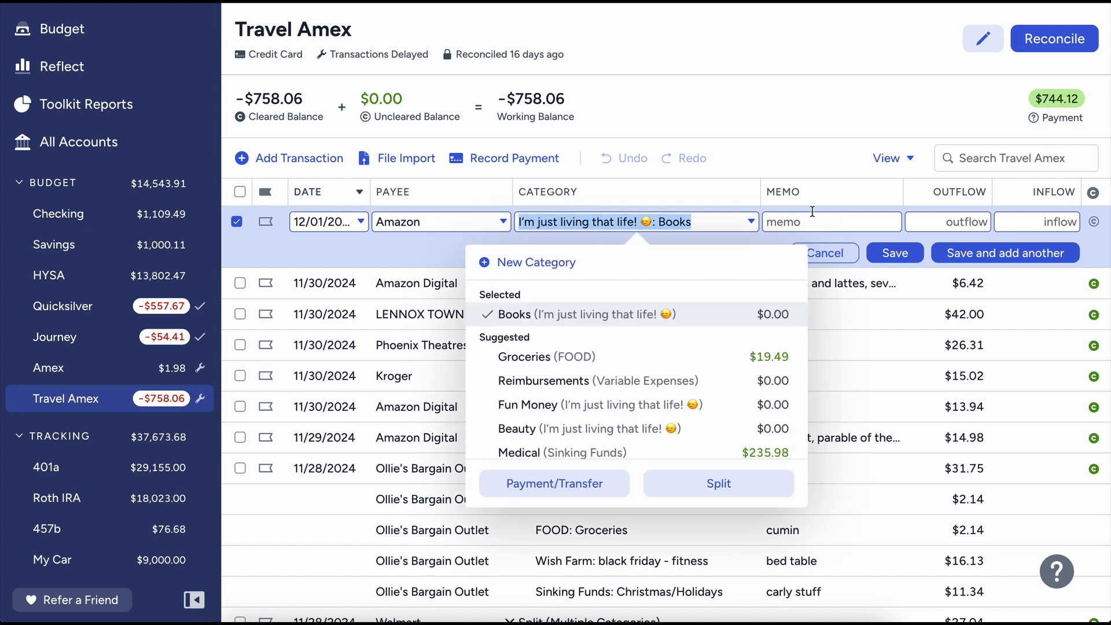
pyautogui.write('eboo')
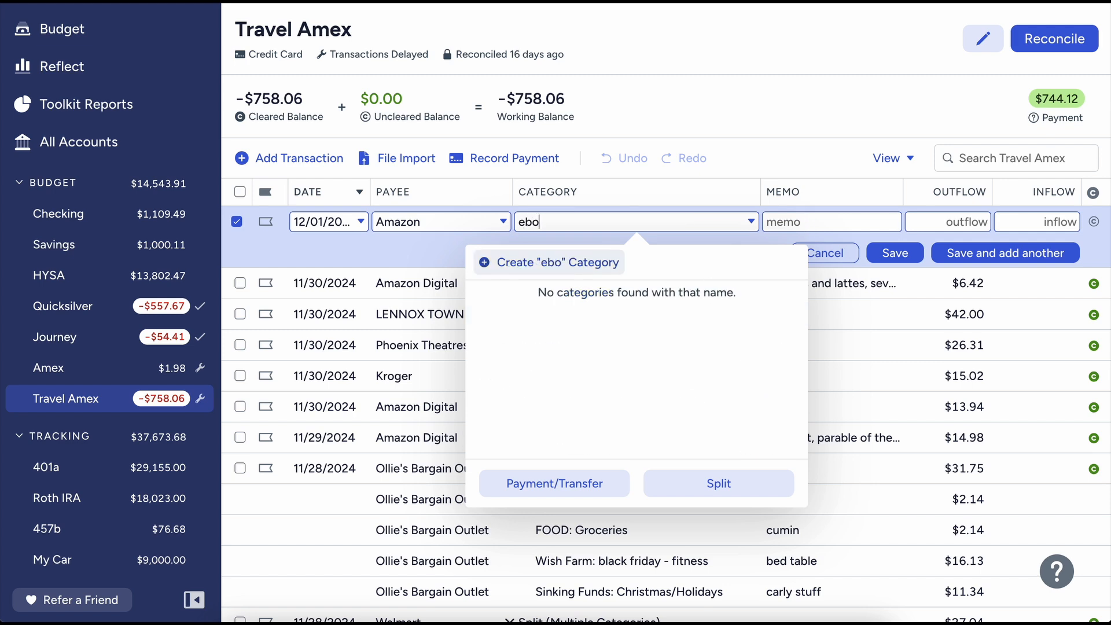
pyautogui.press('BackSpace')
pyautogui.press('BackSpace')
pyautogui.press('BackSpace')
pyautogui.press('BackSpace')
pyautogui.write('book')
pyautogui.press('Tab')
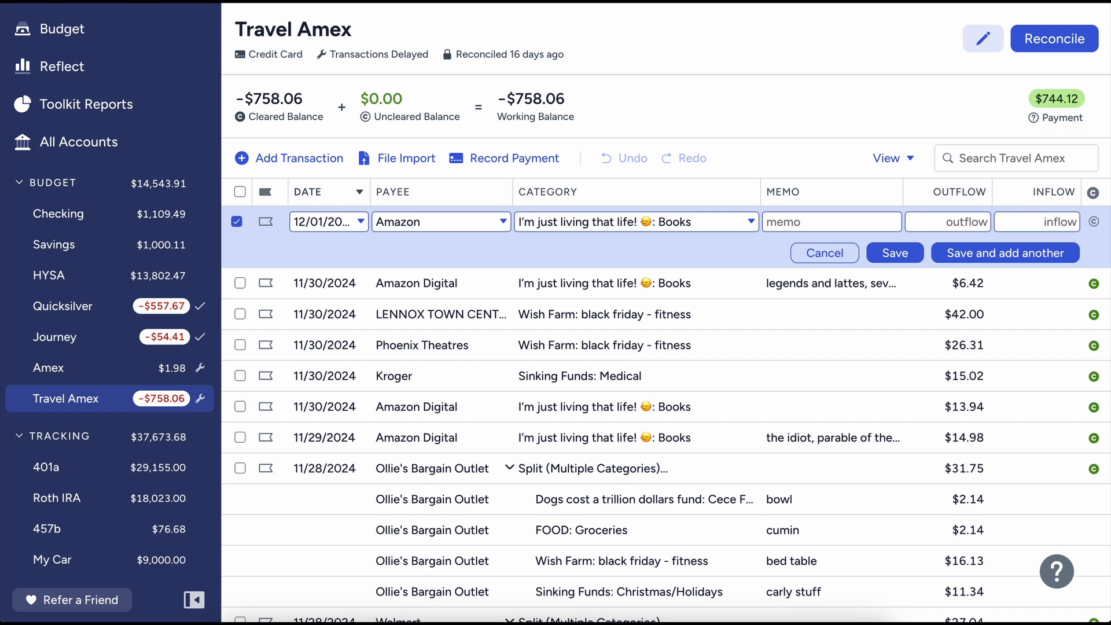
pyautogui.write('7.5')
pyautogui.press('Return')
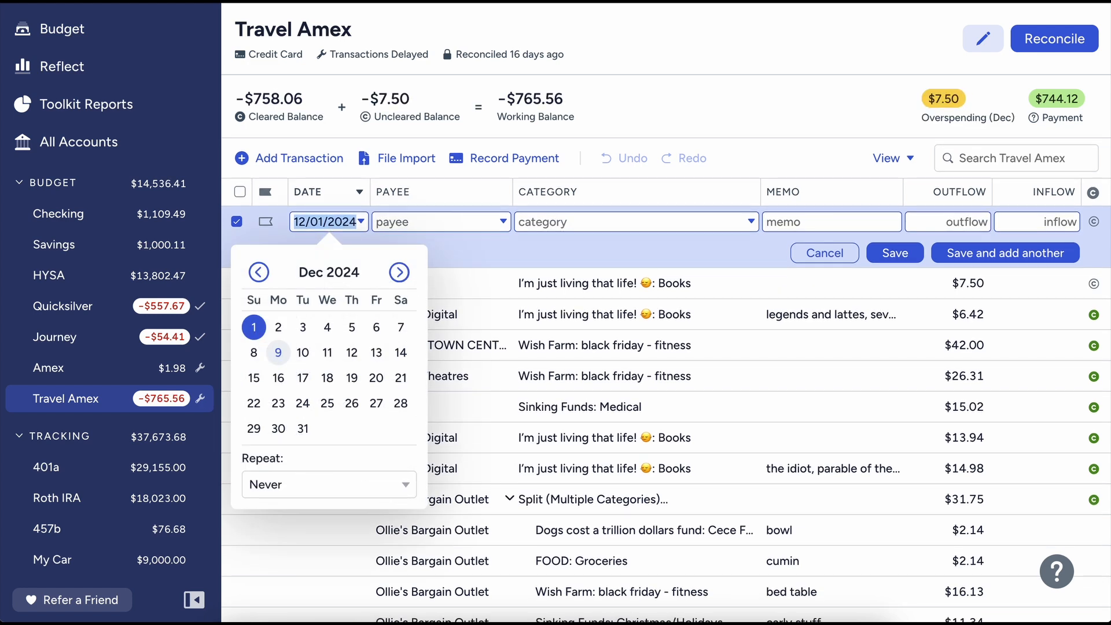
# Enter a 12/01/2024 transaction for a new payee, clintonville books, with a $10.75 outflow under Books
pyautogui.click(469, 234)
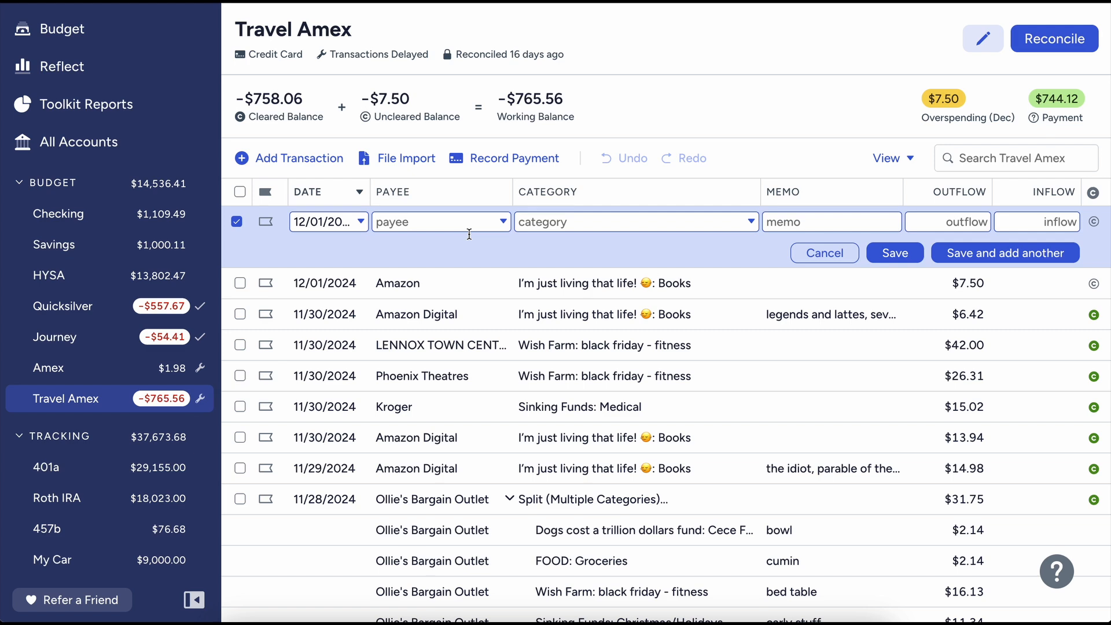
pyautogui.click(463, 229)
pyautogui.write('cli')
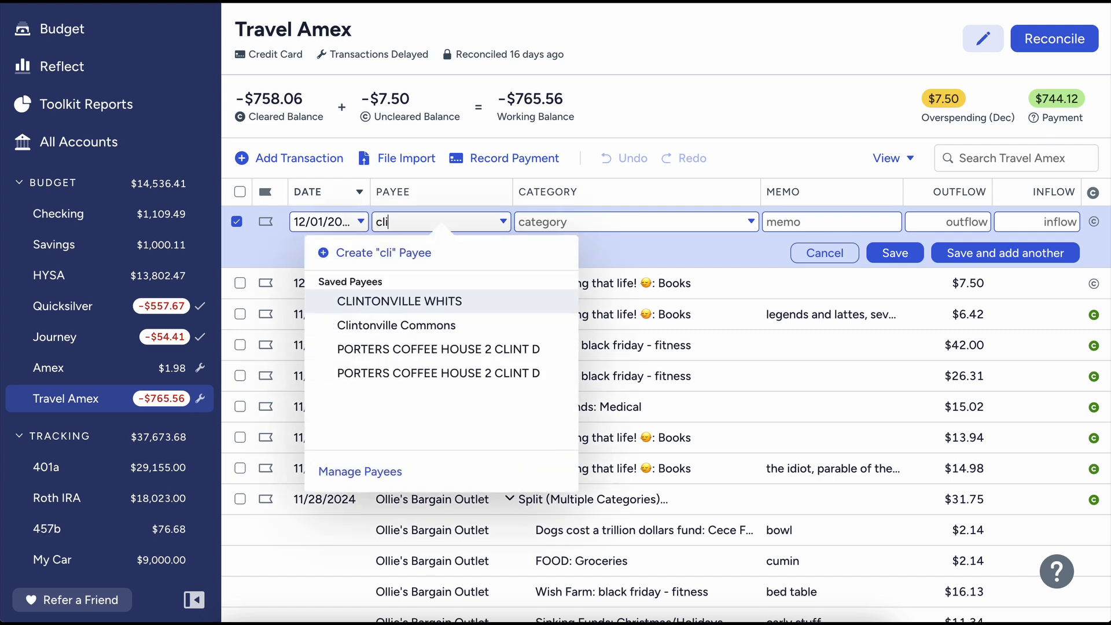
pyautogui.write('ntonvil')
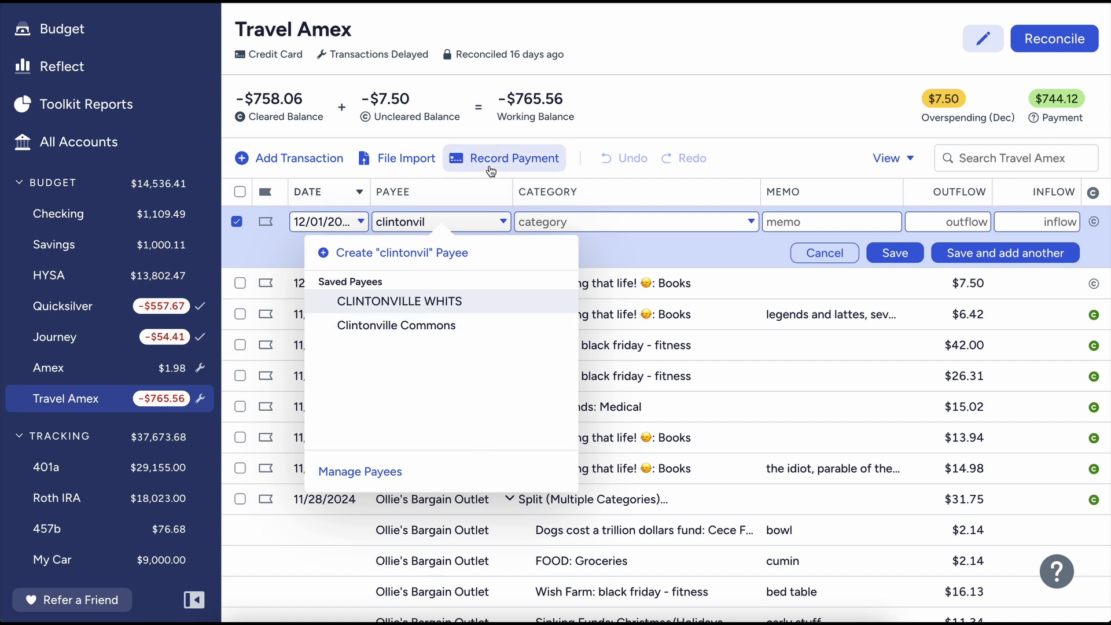
pyautogui.write('le')
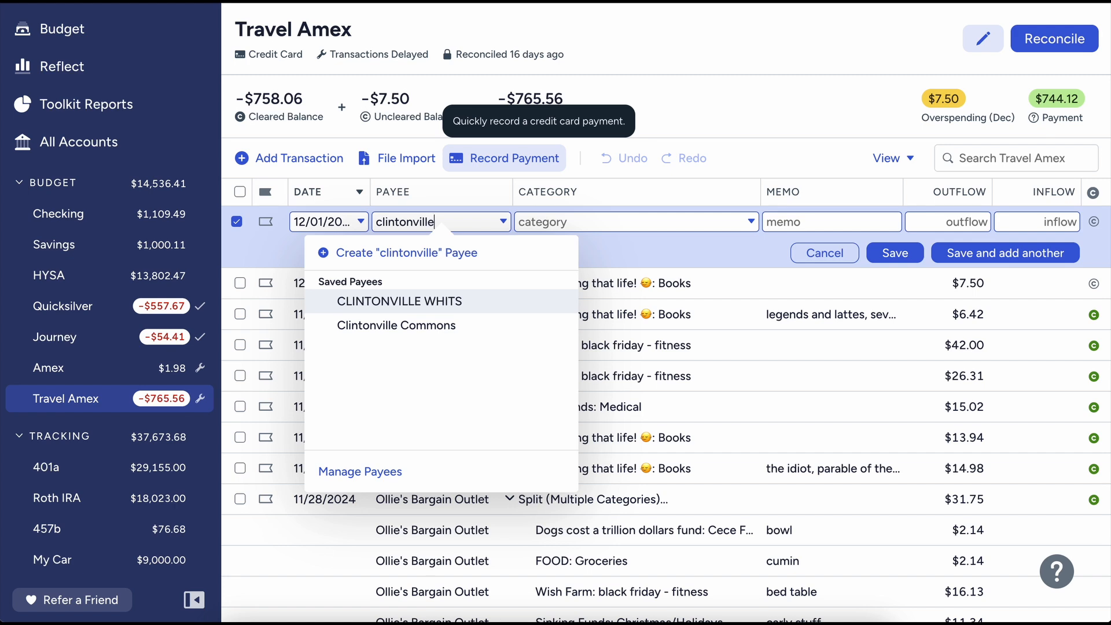
pyautogui.write(' books')
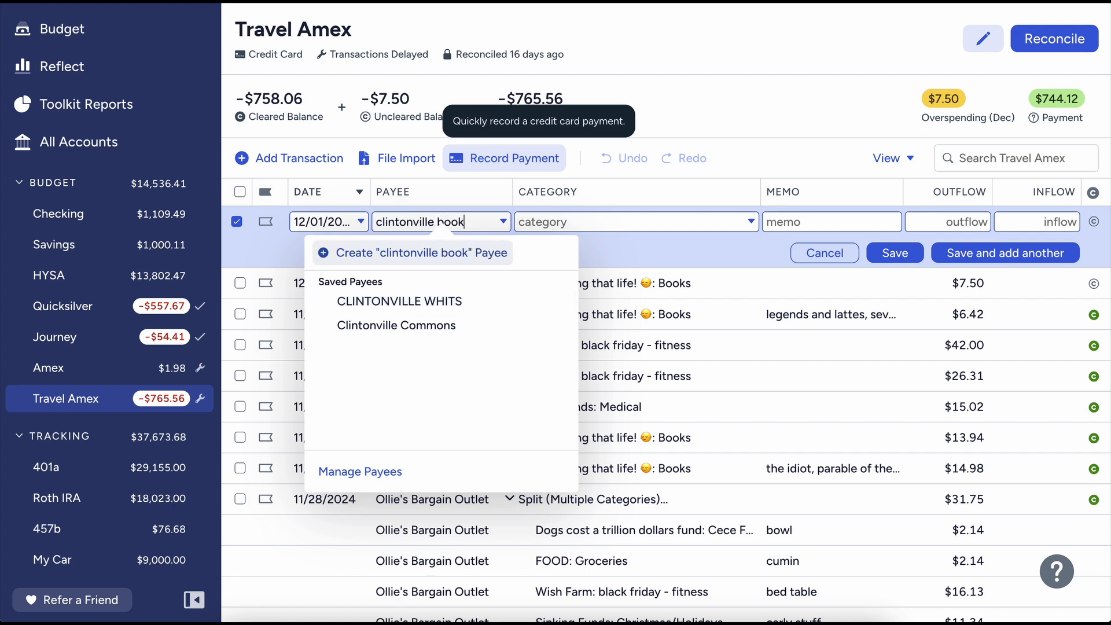
pyautogui.press('Tab')
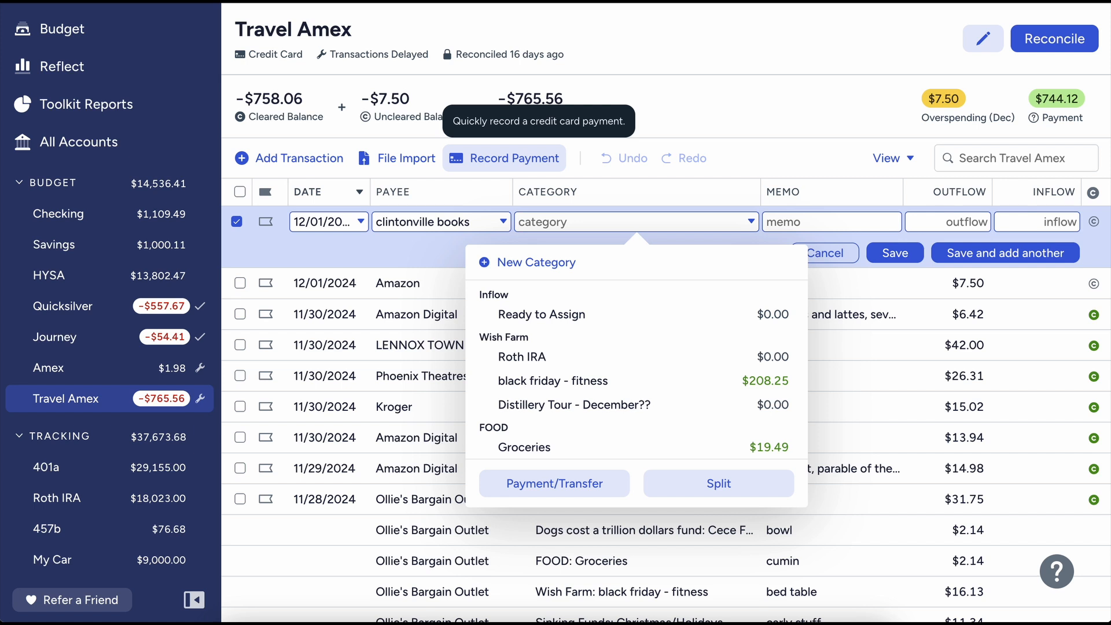
pyautogui.write('books')
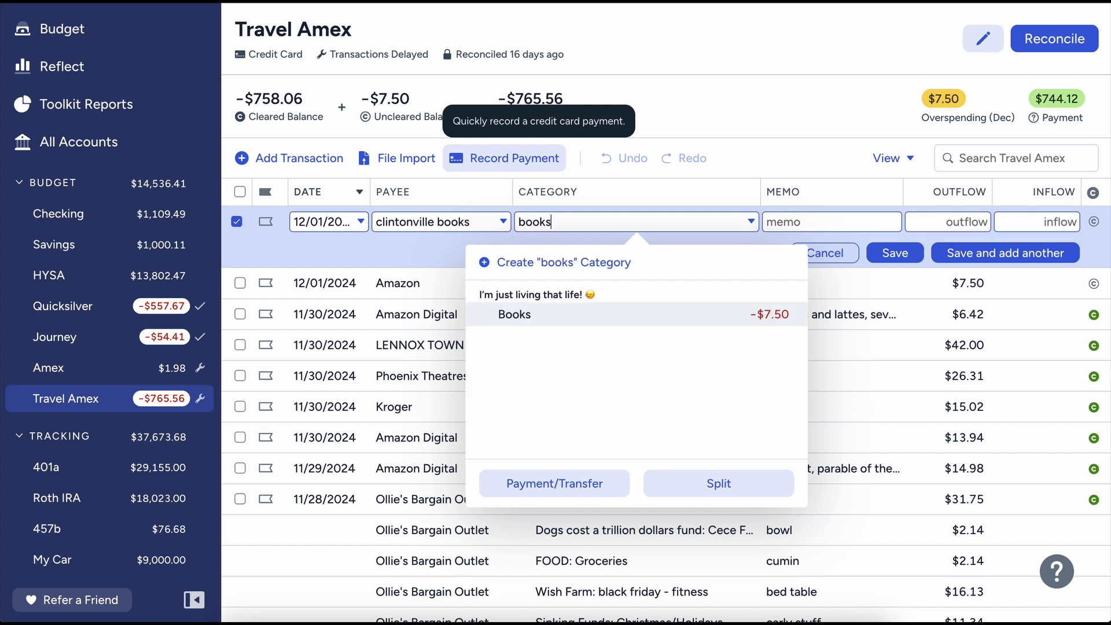
pyautogui.press('Tab')
pyautogui.write('1')
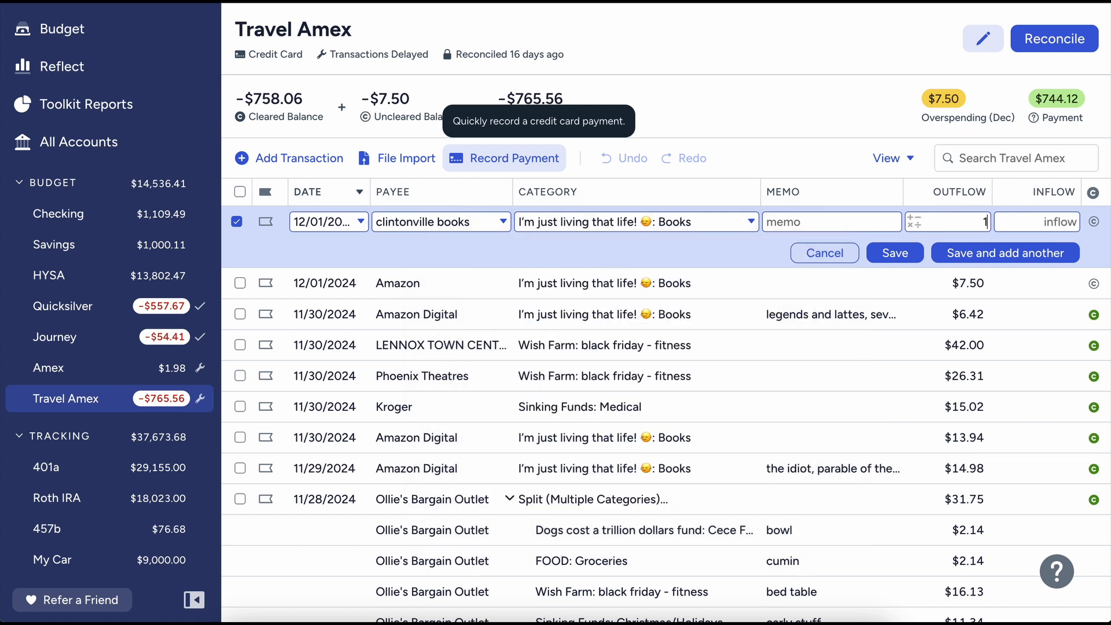
pyautogui.write('0.75')
pyautogui.press('Return')
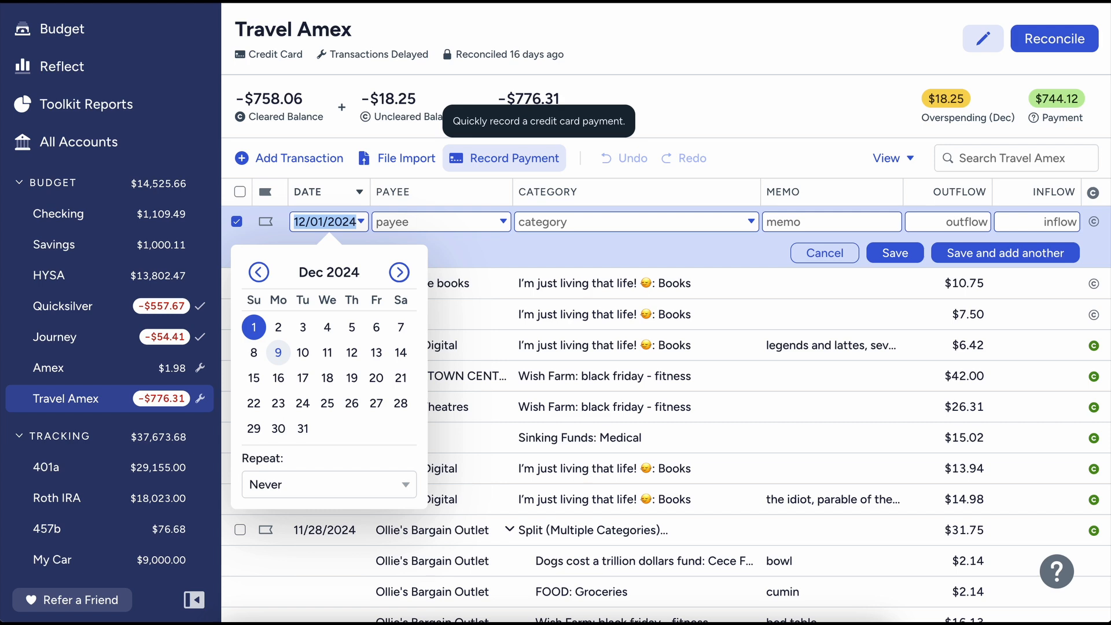
# Enter a 12/02/2024 LITTLETONS MARKET transaction with a $19 outflow under FOOD: Dining Out
pyautogui.press('+')
pyautogui.press('Tab')
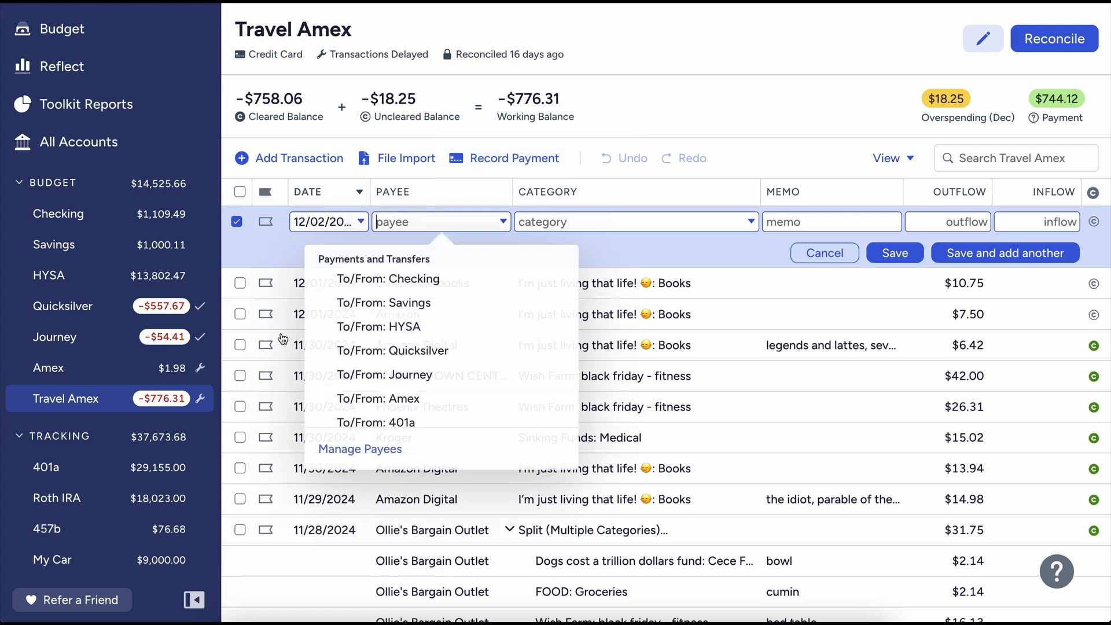
pyautogui.write('lirt')
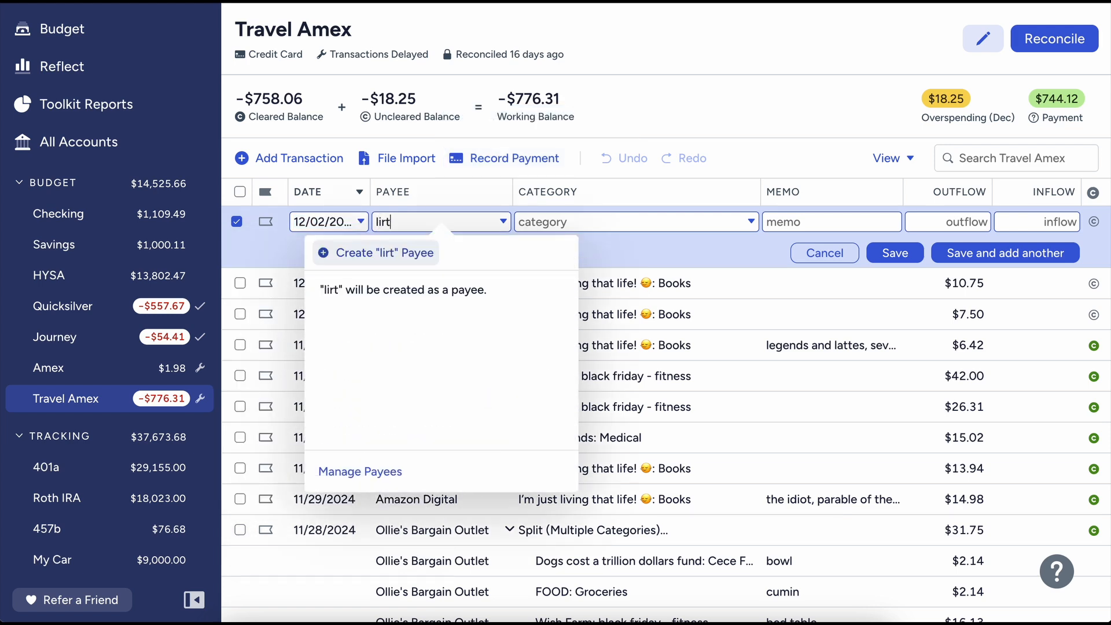
pyautogui.press('BackSpace')
pyautogui.press('BackSpace')
pyautogui.write('ittl')
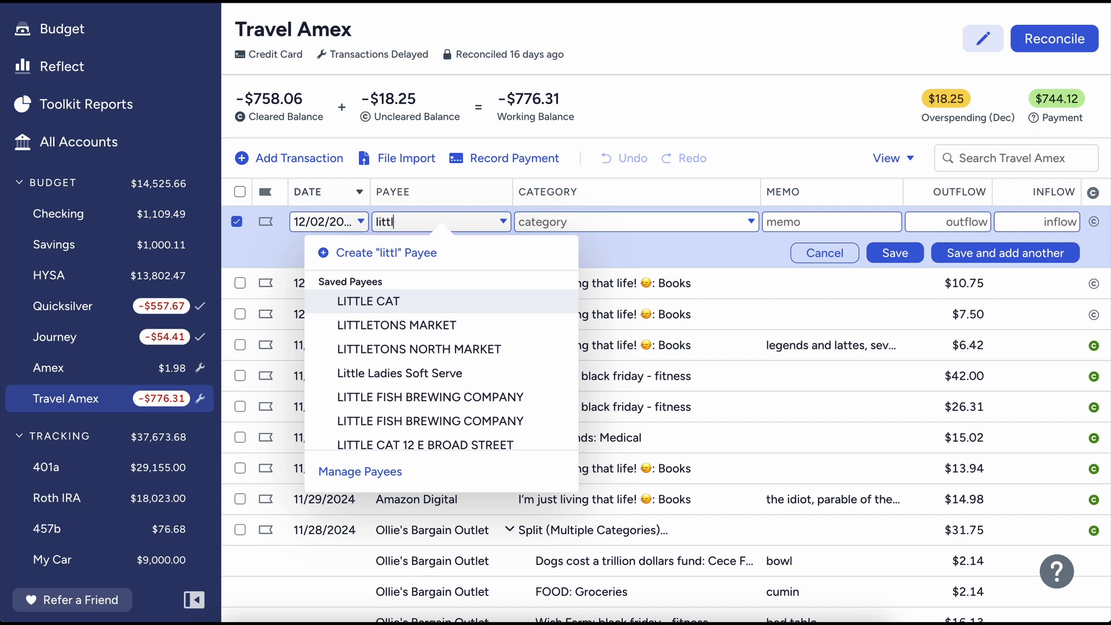
pyautogui.write('etons')
pyautogui.press('Tab')
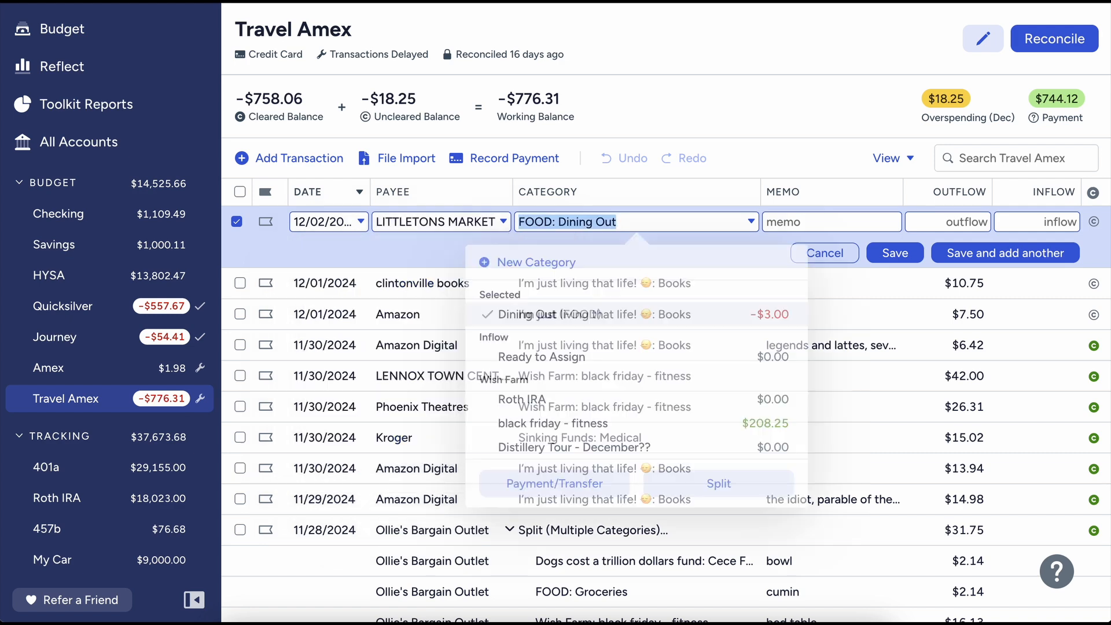
pyautogui.press('Tab')
pyautogui.write('19')
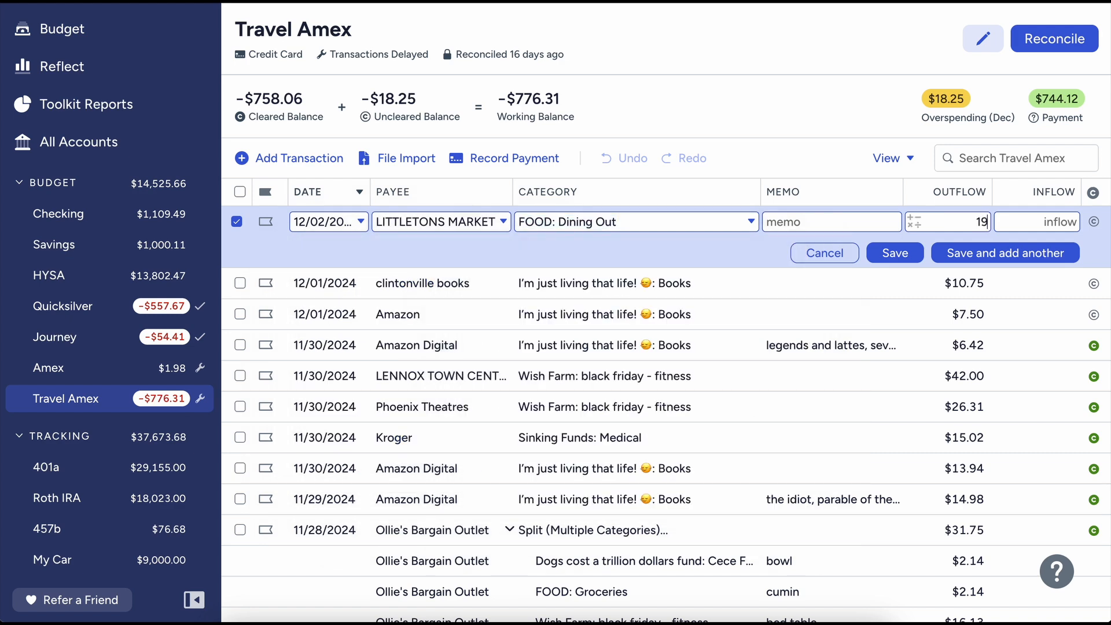
pyautogui.press('Return')
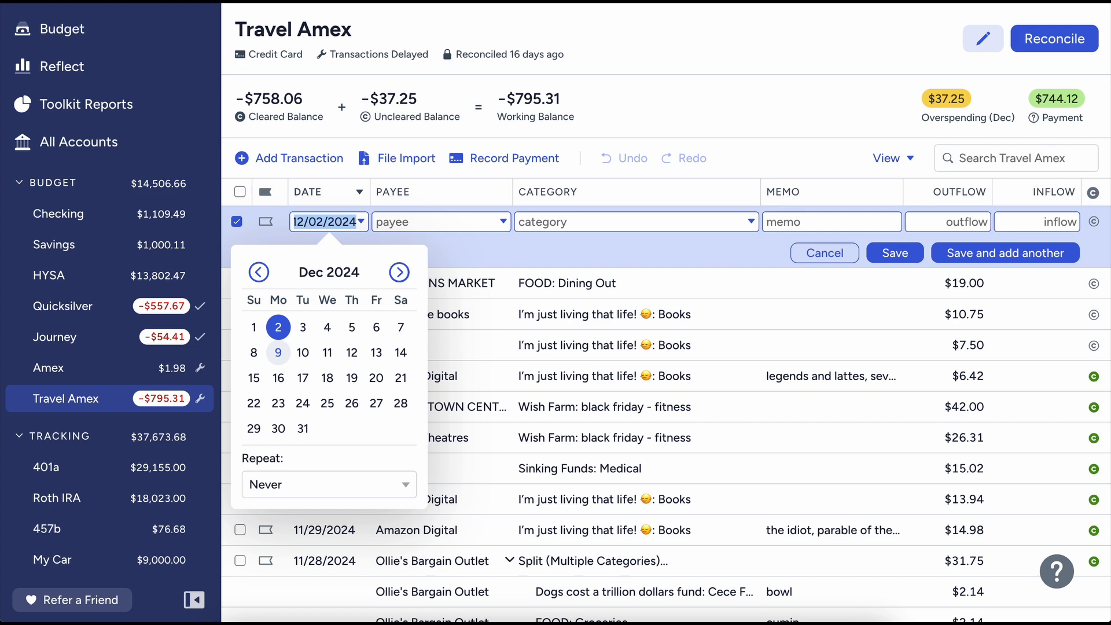
# Enter a 12/02/2024 Amazon Digital transaction with a $12.86 outflow under Books
pyautogui.click(447, 231)
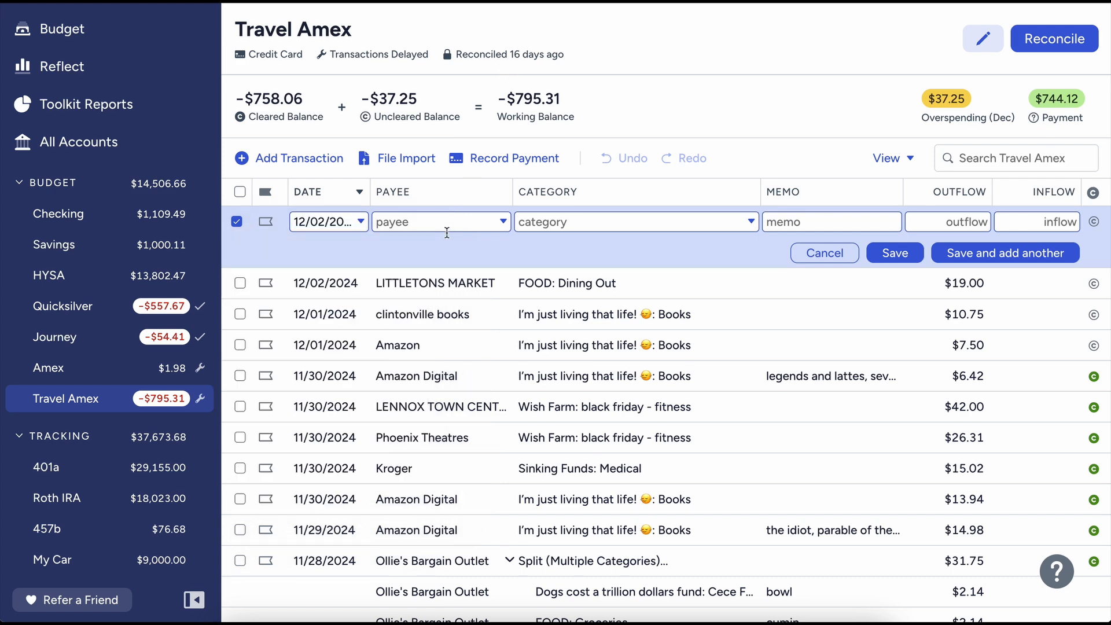
pyautogui.click(447, 232)
pyautogui.write('amaz')
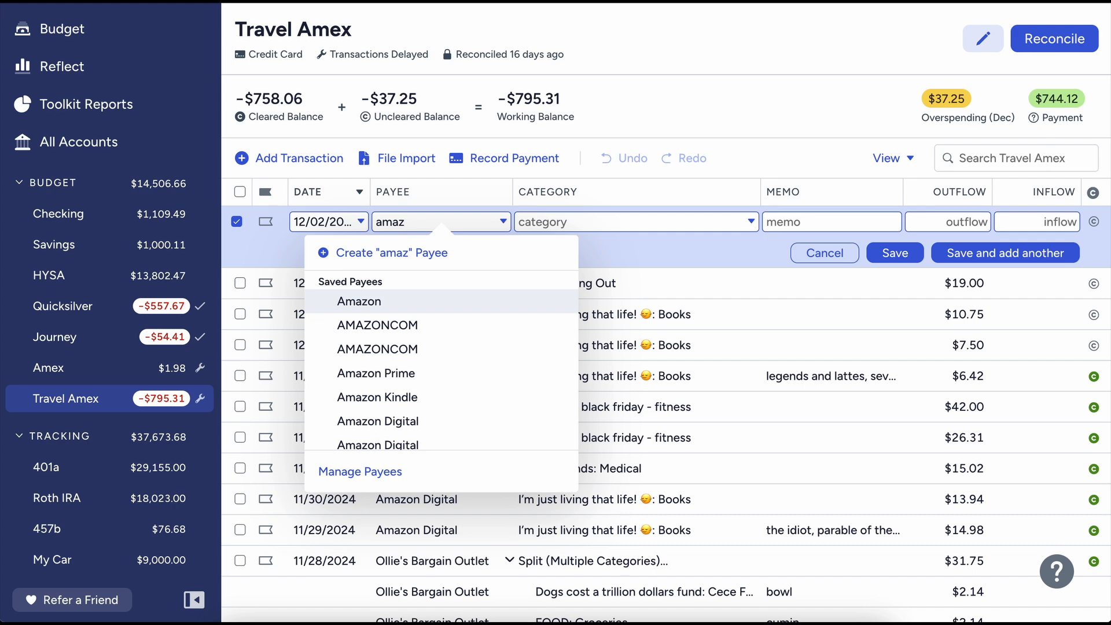
pyautogui.press('BackSpace')
pyautogui.write('on di')
pyautogui.press('Return')
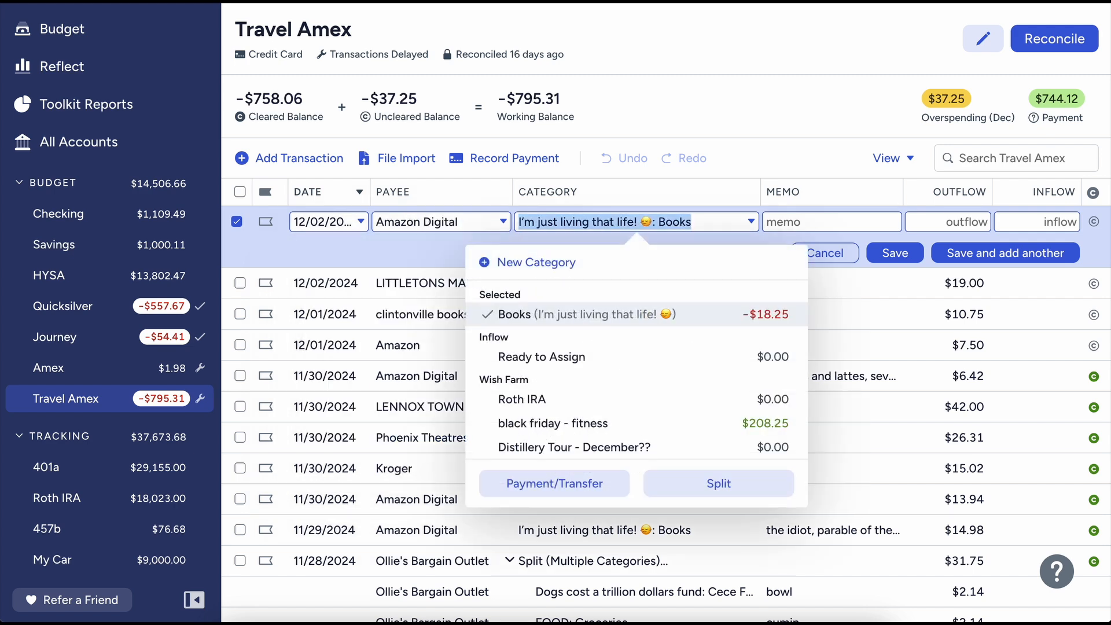
pyautogui.press('Return')
pyautogui.write('12.86')
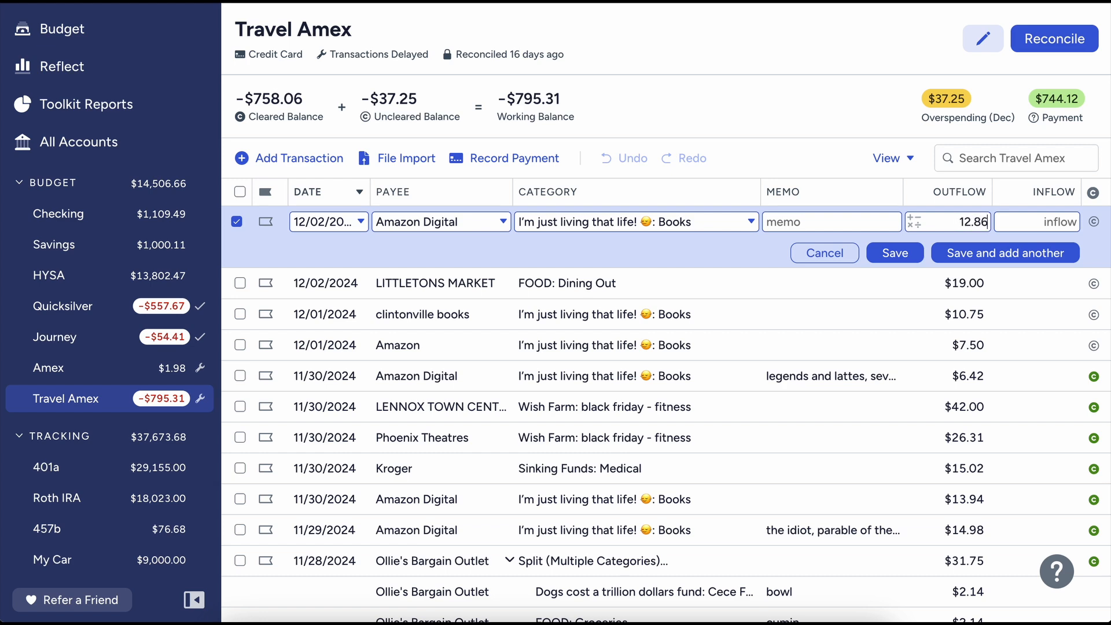
pyautogui.press('Return')
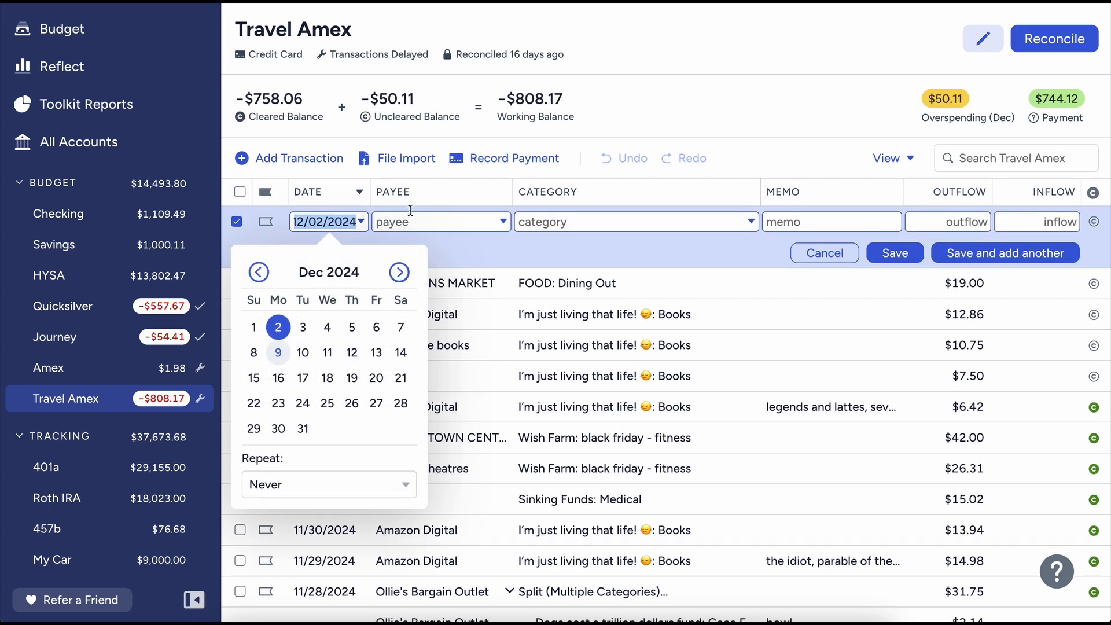
# Enter a 12/03/2024 WHOLEFOODS MARKETEYE transaction with a $9.68 outflow under Variable Expenses: Household
pyautogui.click(300, 327)
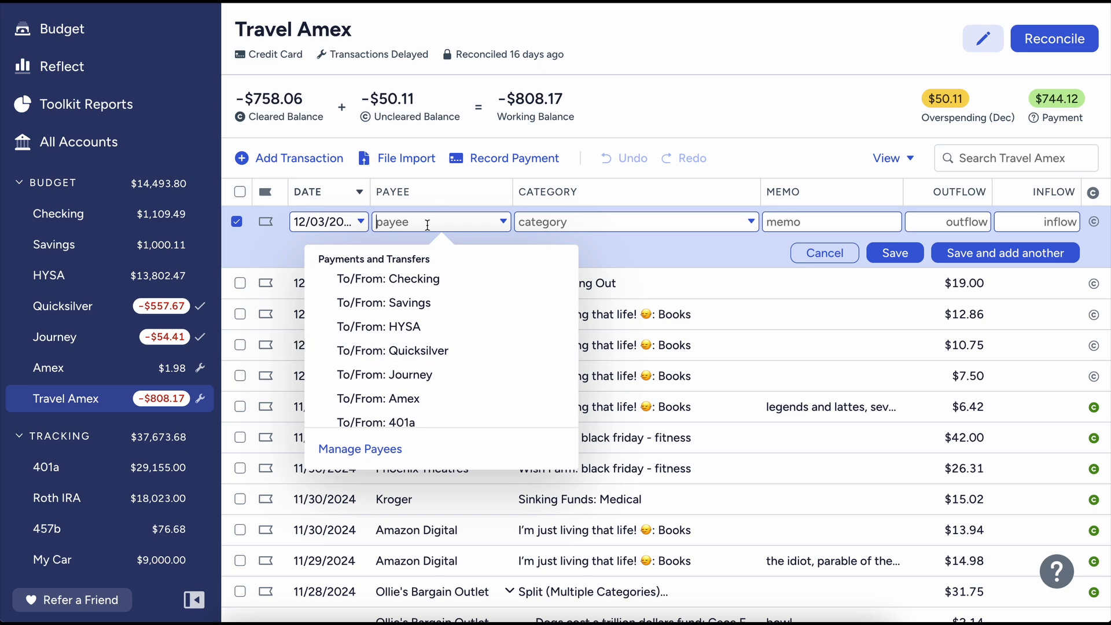
pyautogui.write('whol')
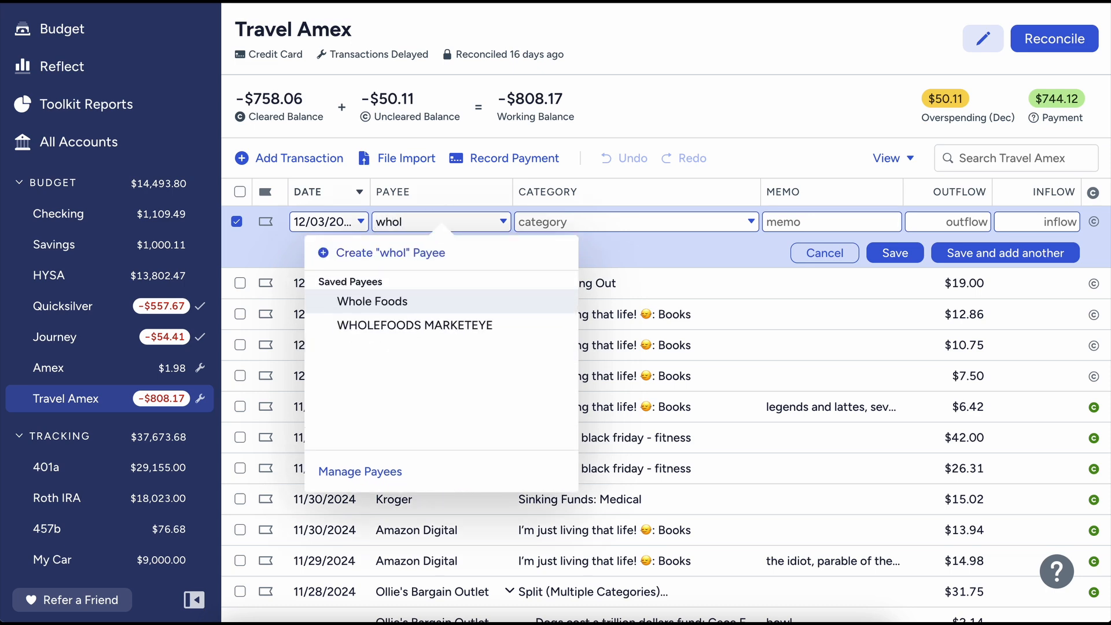
pyautogui.press('Down')
pyautogui.press('Return')
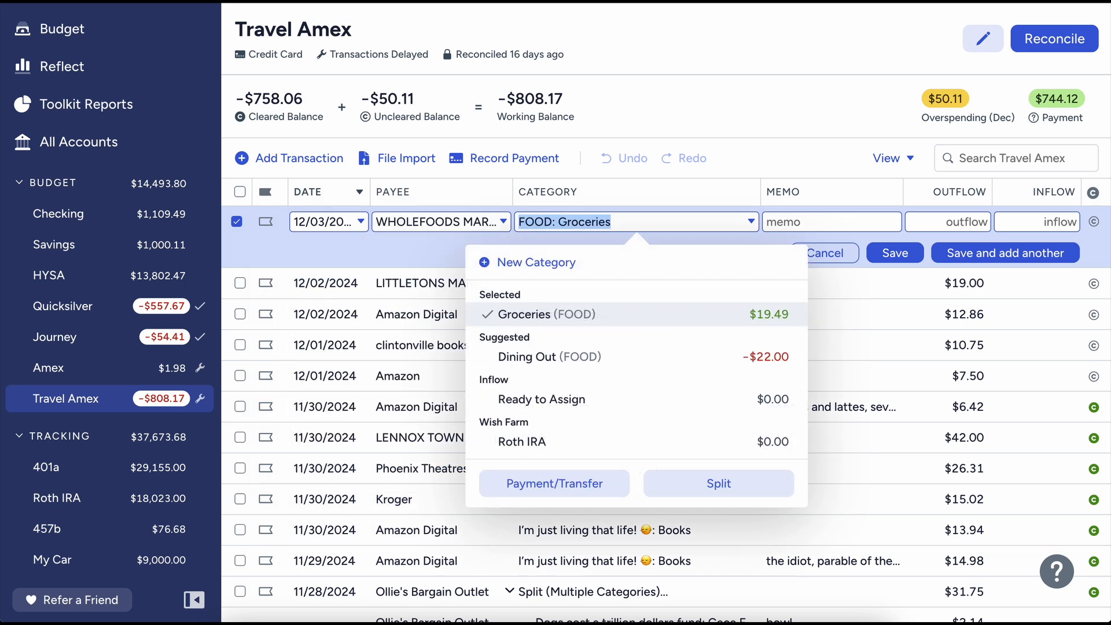
pyautogui.write('hous')
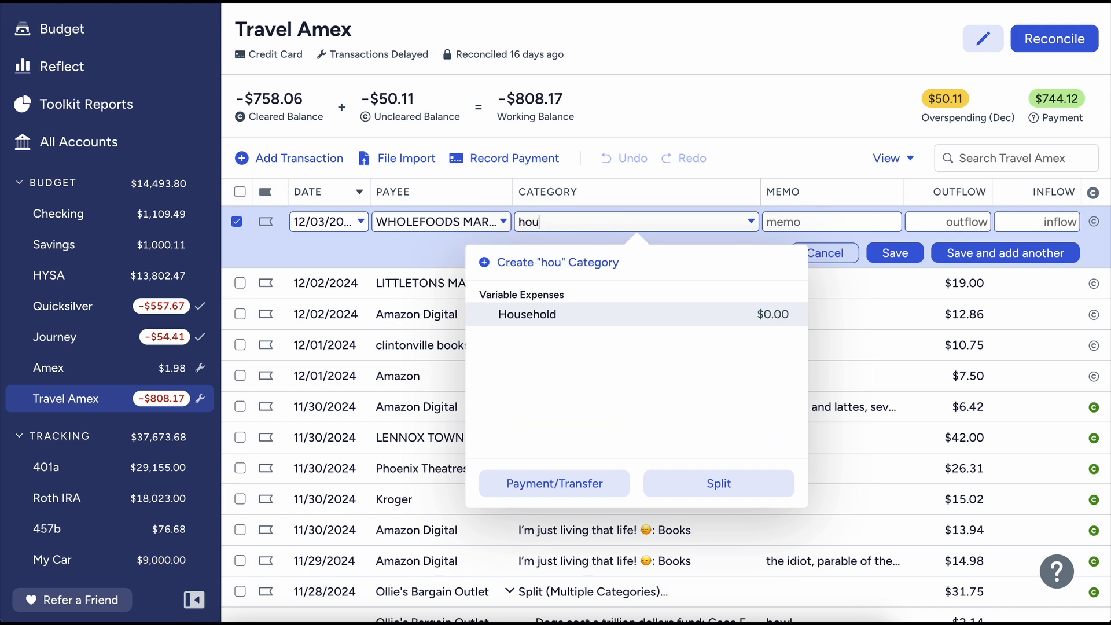
pyautogui.press('Return')
pyautogui.press('Tab')
pyautogui.write('9.68')
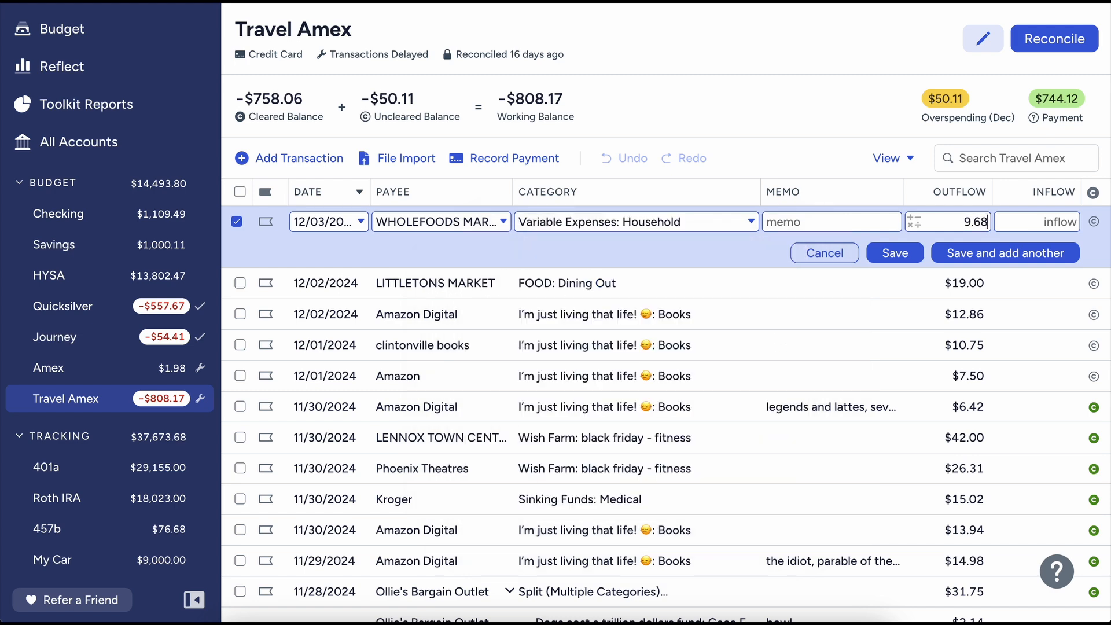
pyautogui.press('Return')
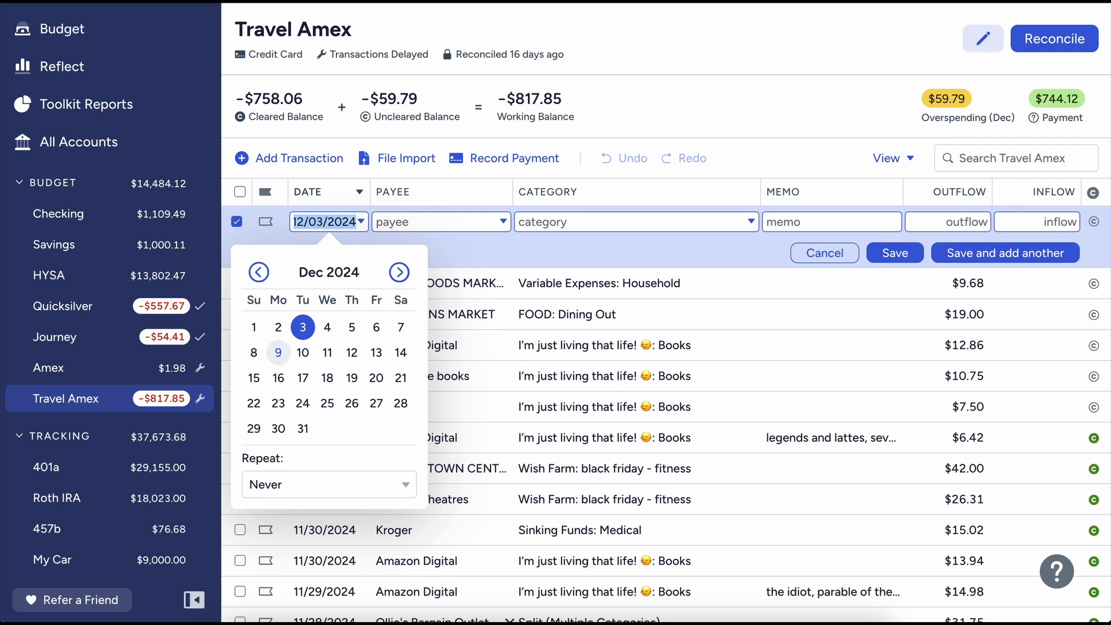
# Enter a 12/03/2024 Amazon transaction with an $8.24 outflow under Books
pyautogui.press('Tab')
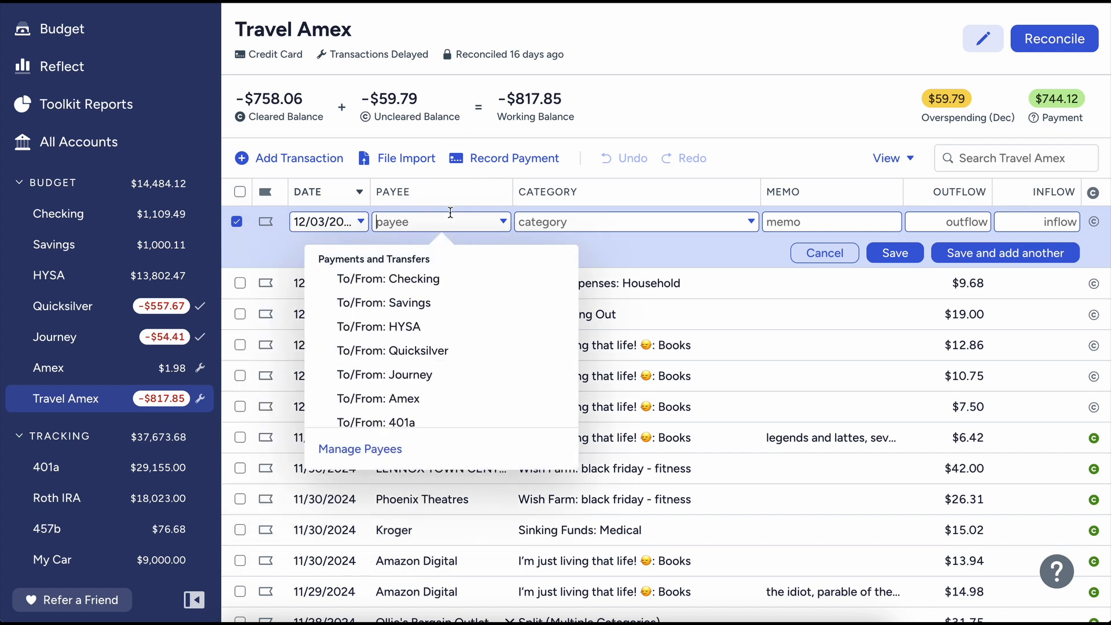
pyautogui.write('amaz')
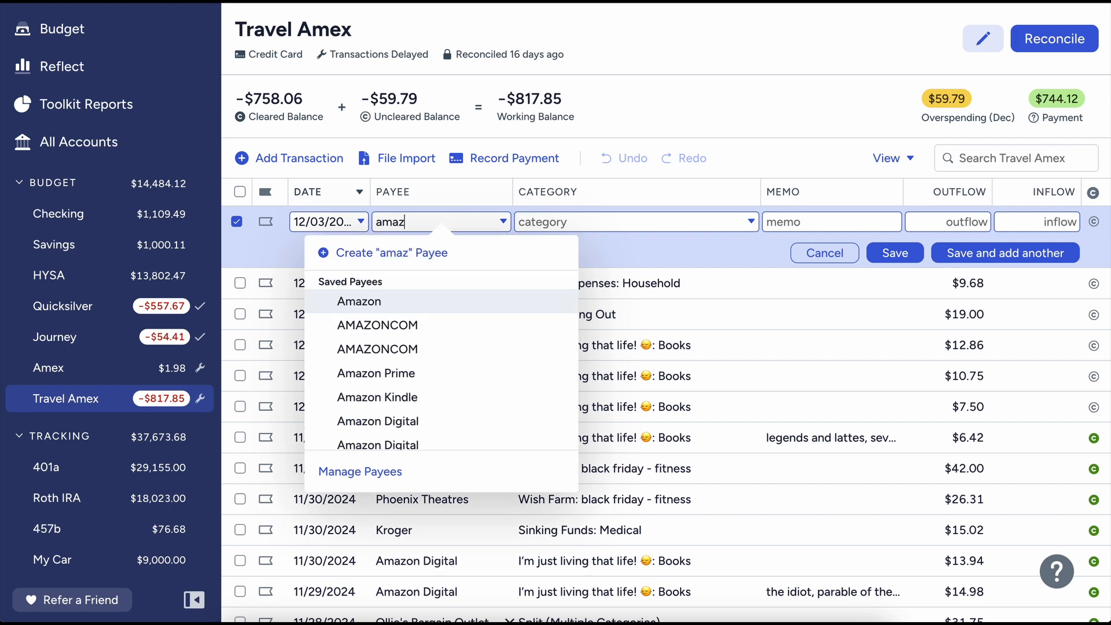
pyautogui.press('Tab')
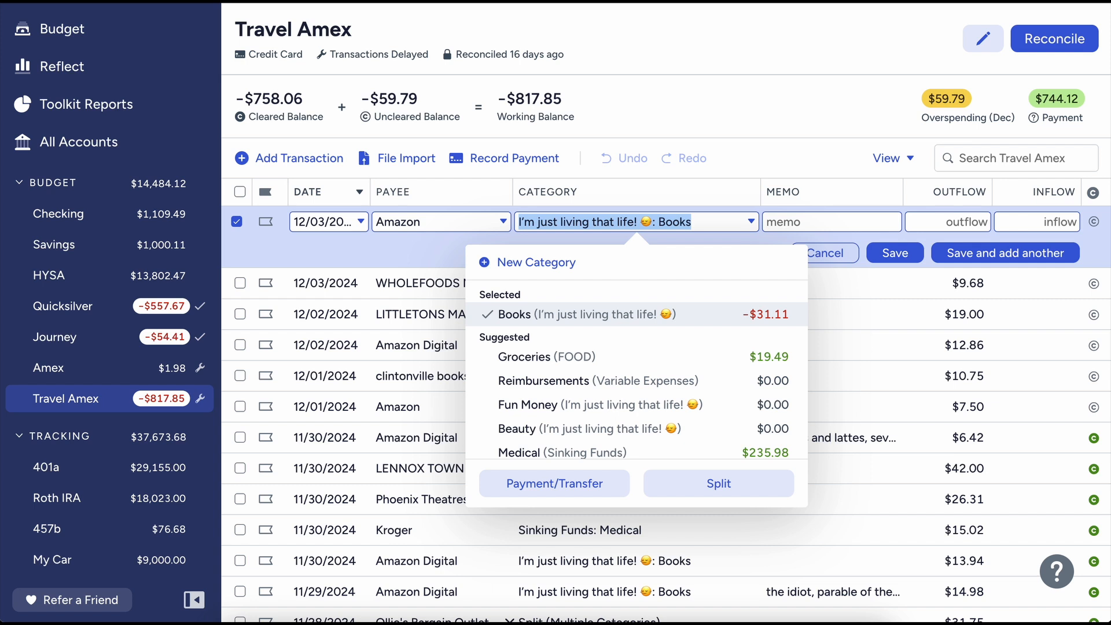
pyautogui.press('Tab')
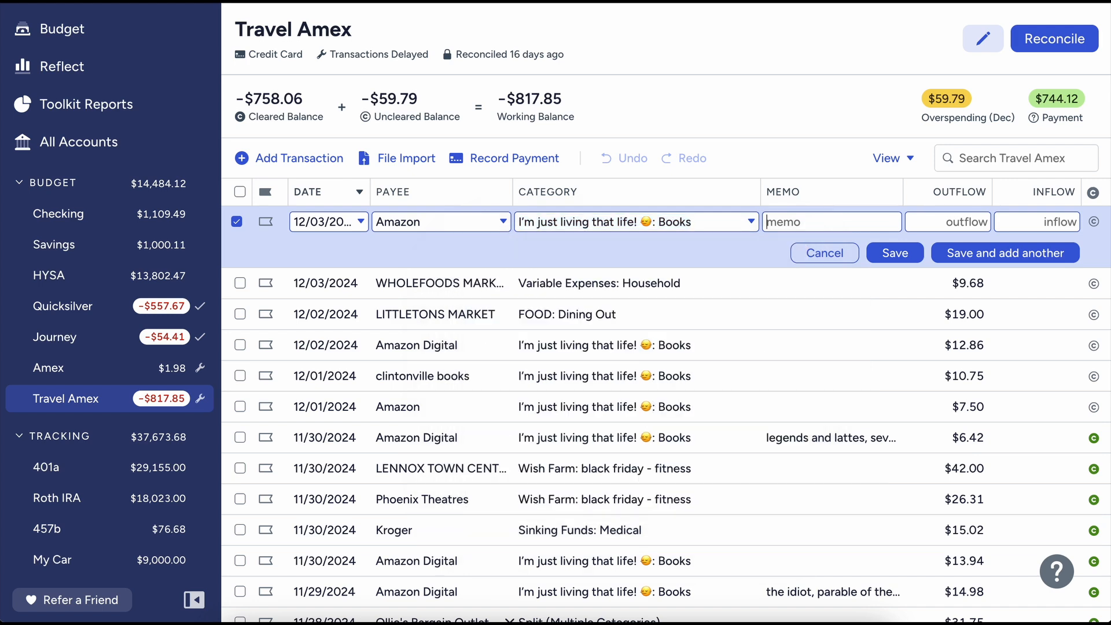
pyautogui.press('Tab')
pyautogui.write('8.12')
pyautogui.press('BackSpace')
pyautogui.press('BackSpace')
pyautogui.write('24')
pyautogui.press('Return')
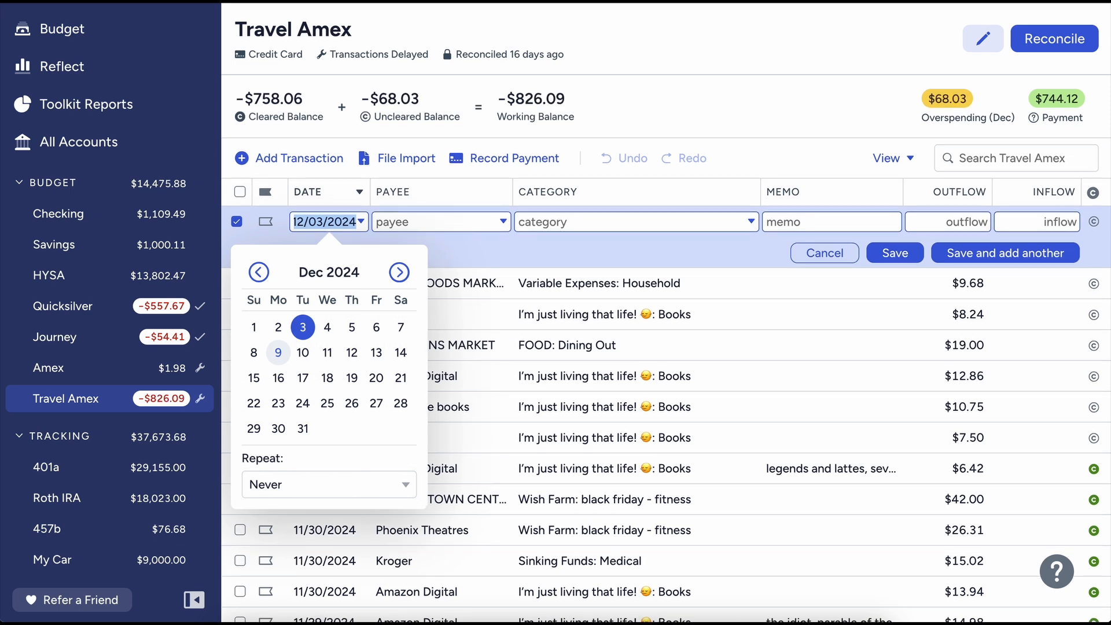
# Enter a 12/03/2024 transaction for a new payee, supreme, with a $62.36 outflow under Sinking Funds: Christmas/Holidays
pyautogui.click(387, 222)
pyautogui.write('s')
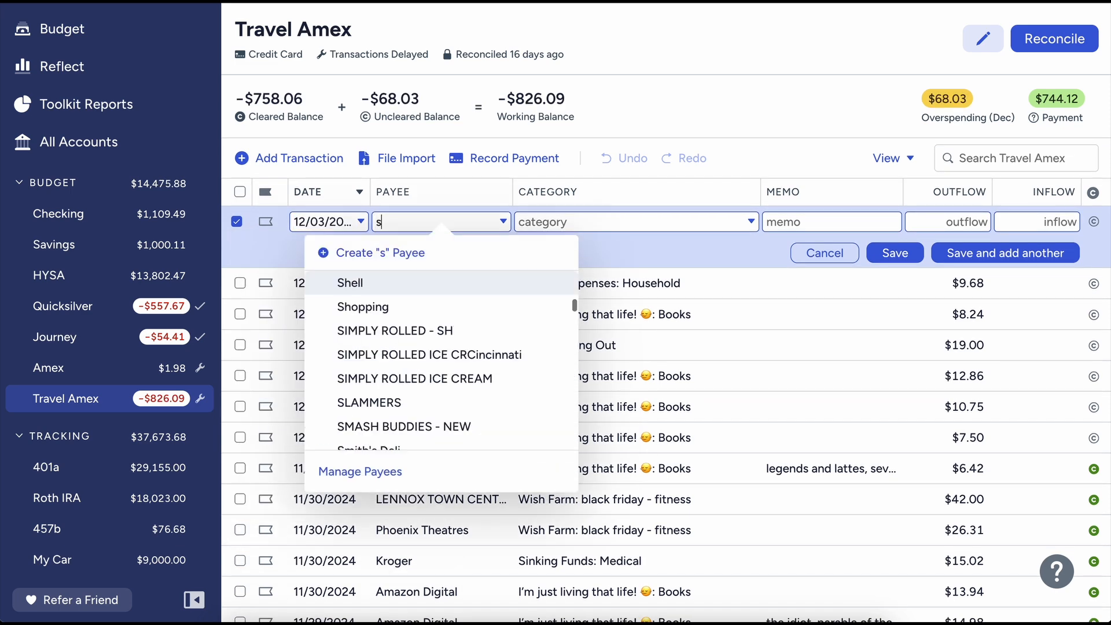
pyautogui.write('upreme')
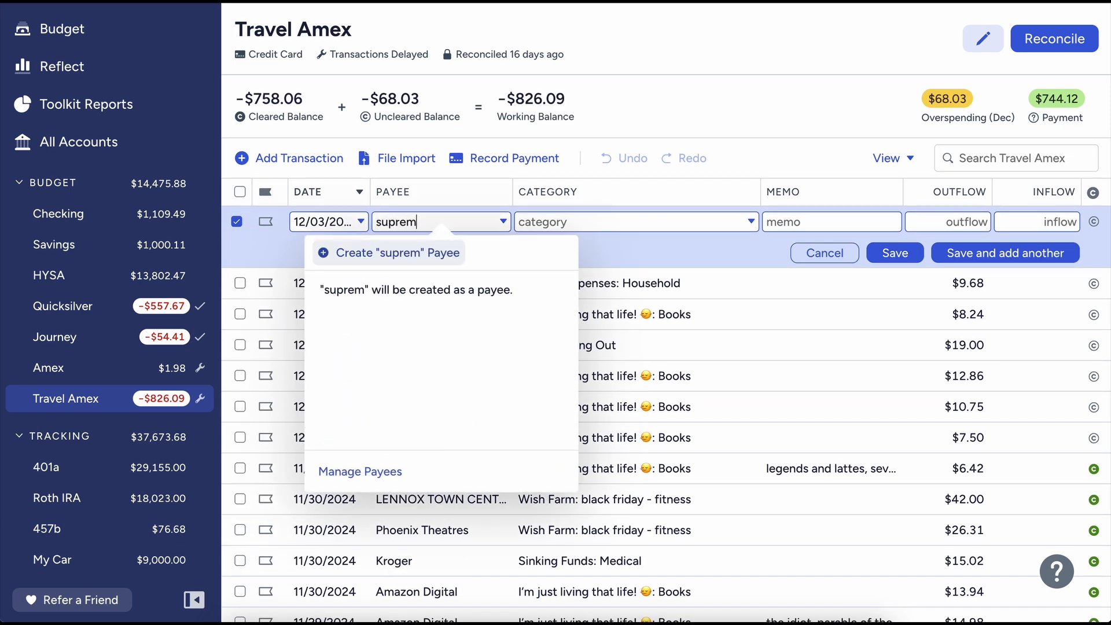
pyautogui.press('Tab')
pyautogui.write('chr')
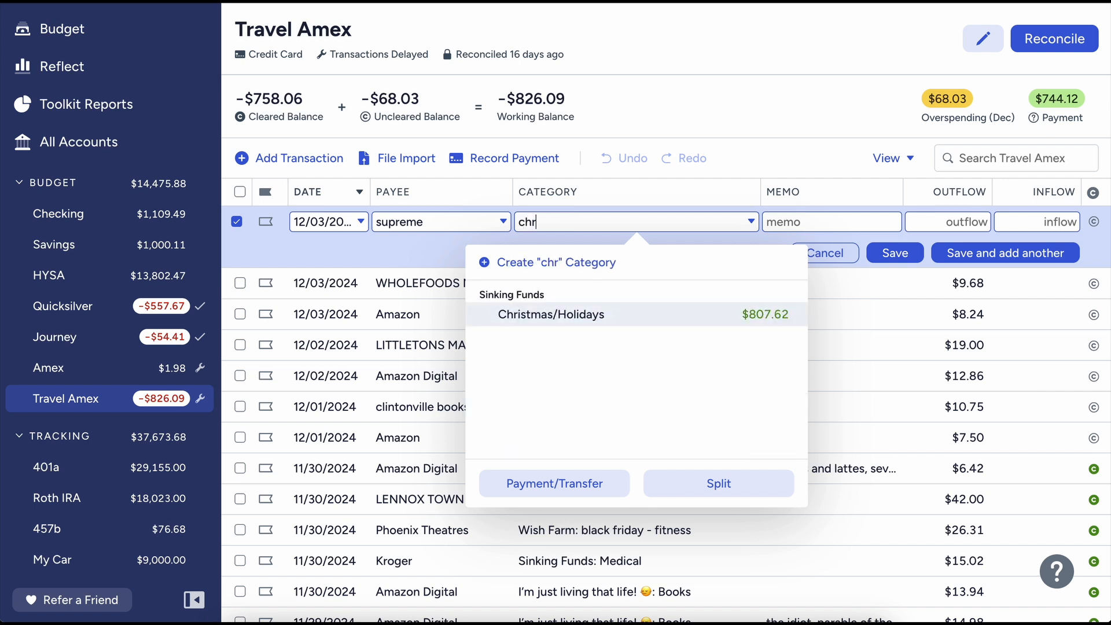
pyautogui.press('Tab')
pyautogui.press('Tab')
pyautogui.write('62.36')
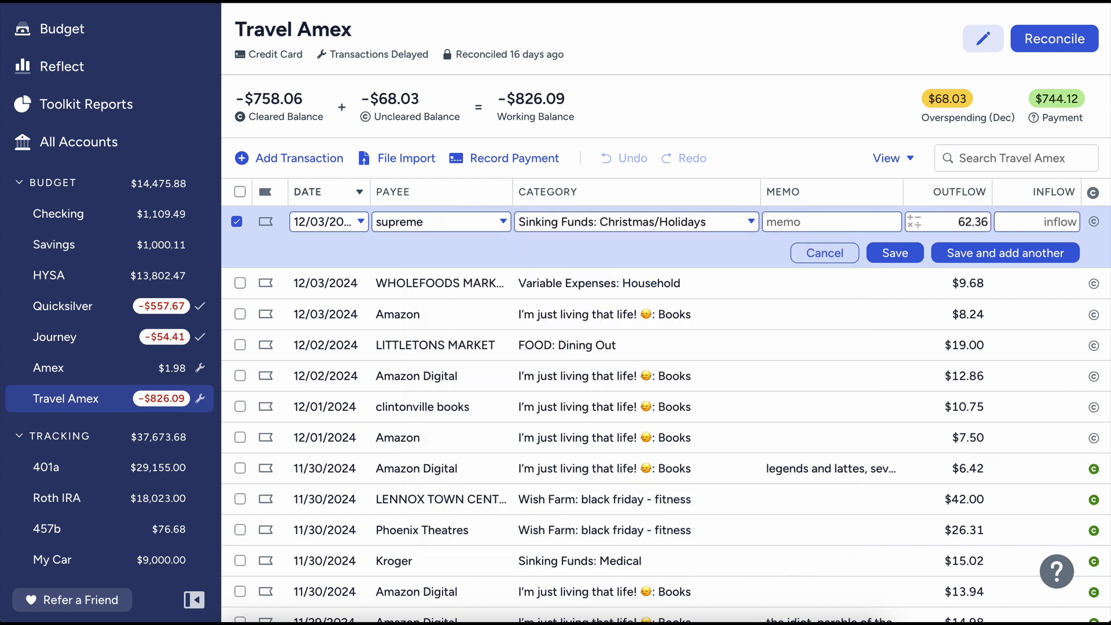
pyautogui.press('Return')
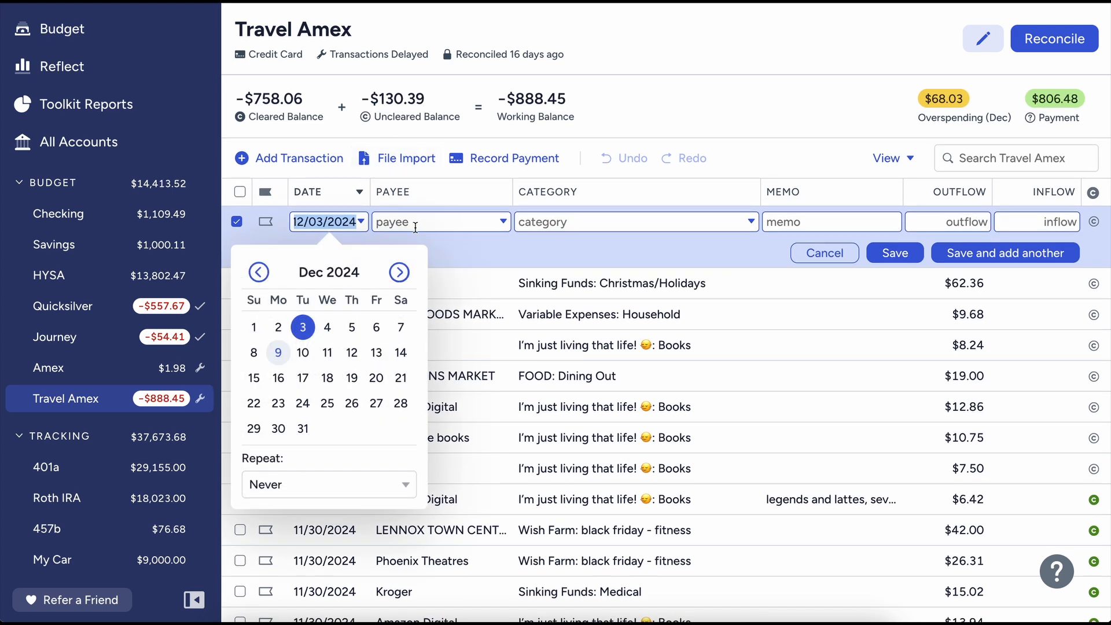
# Enter a 12/03/2024 Parking transaction with a $12 outflow under Variable Expenses: Transportation
pyautogui.click(416, 225)
pyautogui.write('parking')
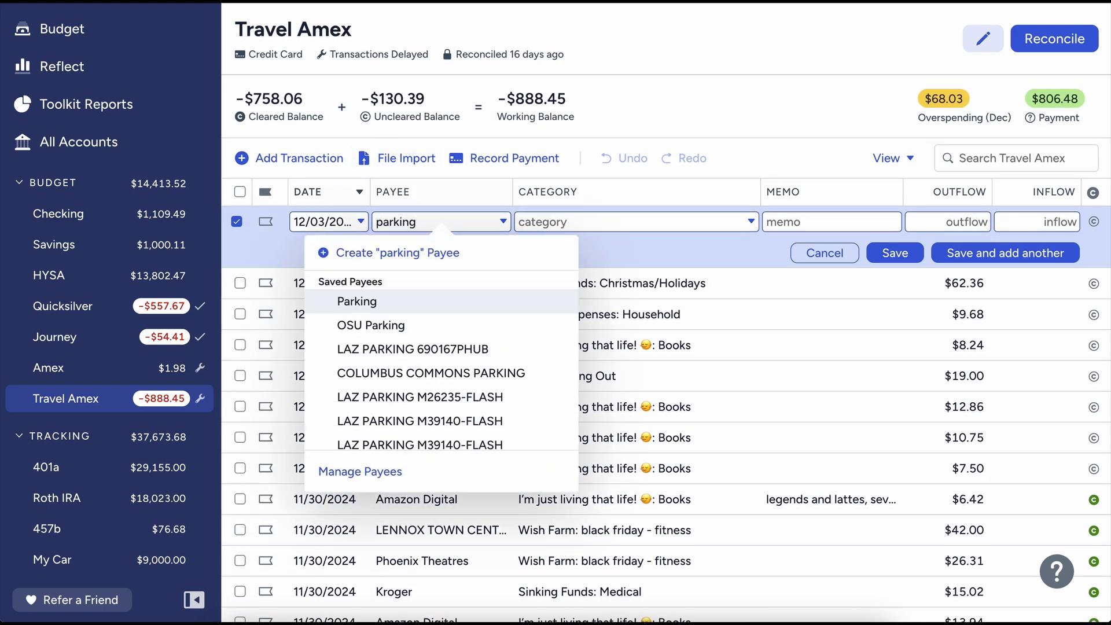
pyautogui.press('Tab')
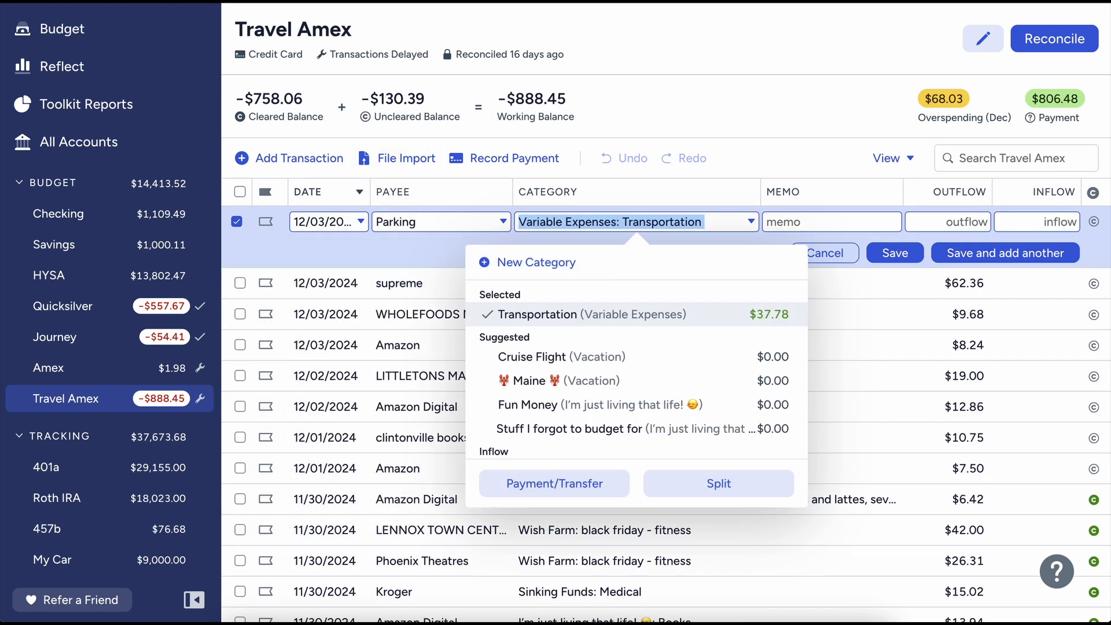
pyautogui.press('Tab')
pyautogui.write('12')
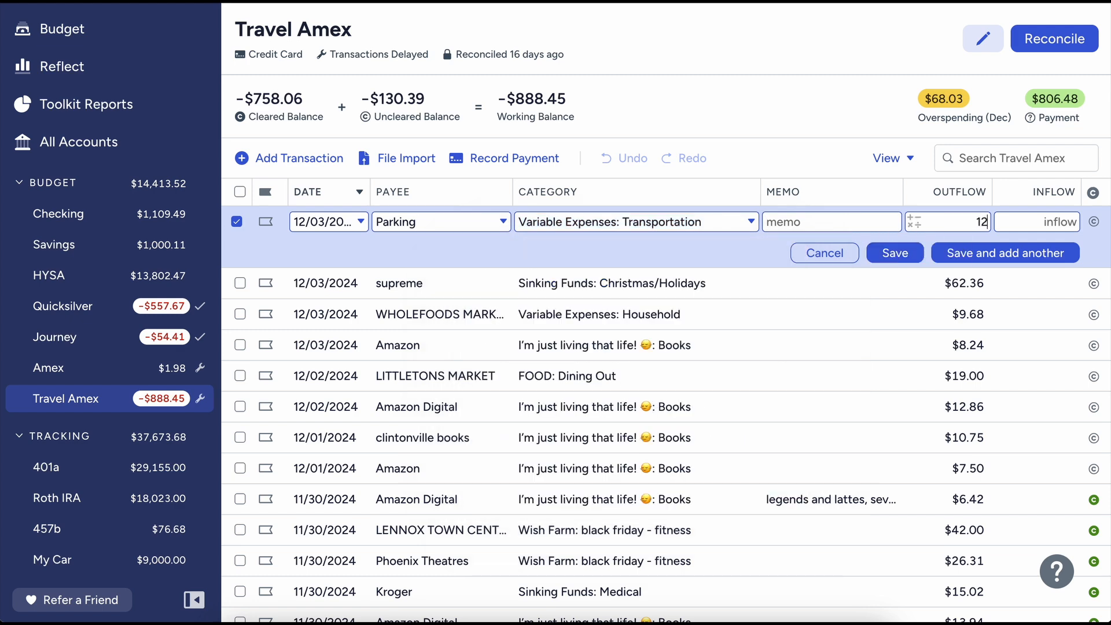
pyautogui.press('Return')
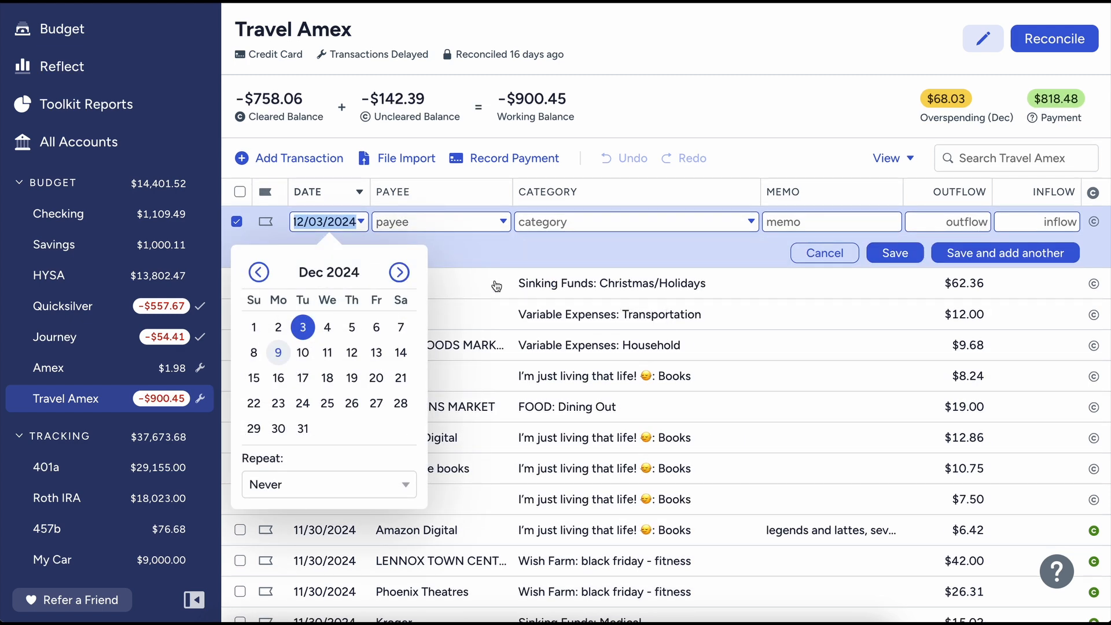
# Enter a 12/03/2024 EINSTEIN BAGELS transaction with a $4.48 outflow under FOOD: Dining Out and save it
pyautogui.click(440, 230)
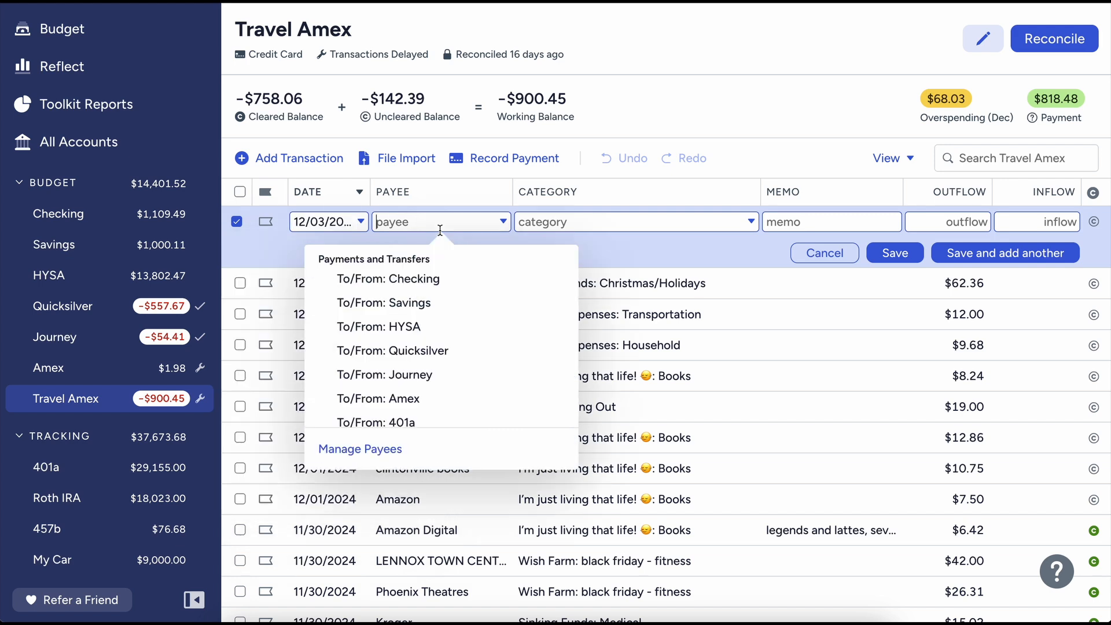
pyautogui.write('einst')
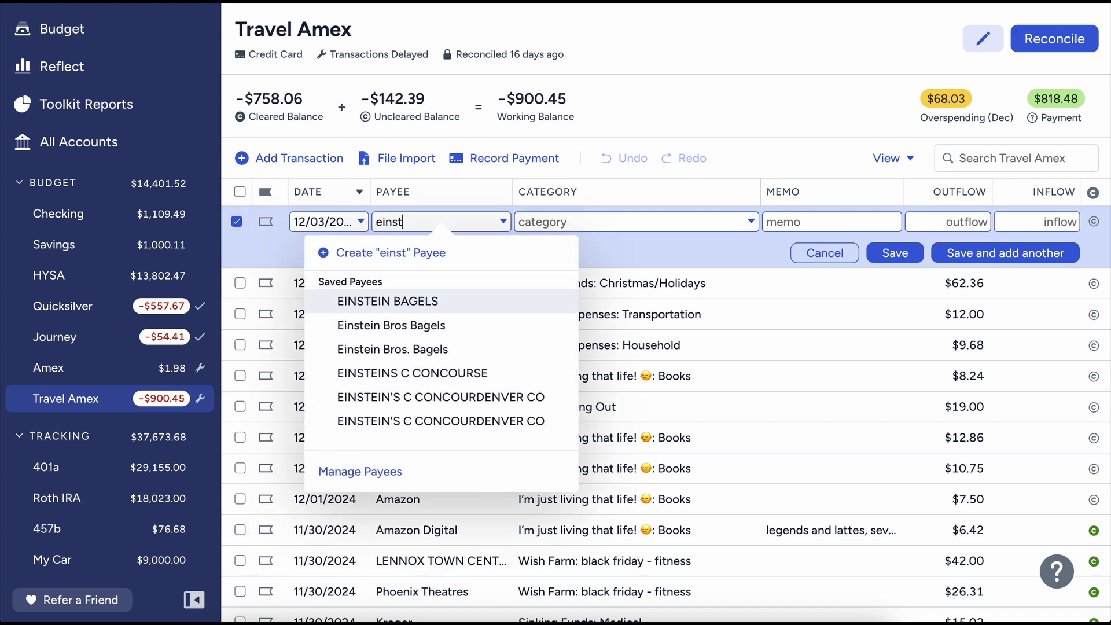
pyautogui.press('Return')
pyautogui.press('Return')
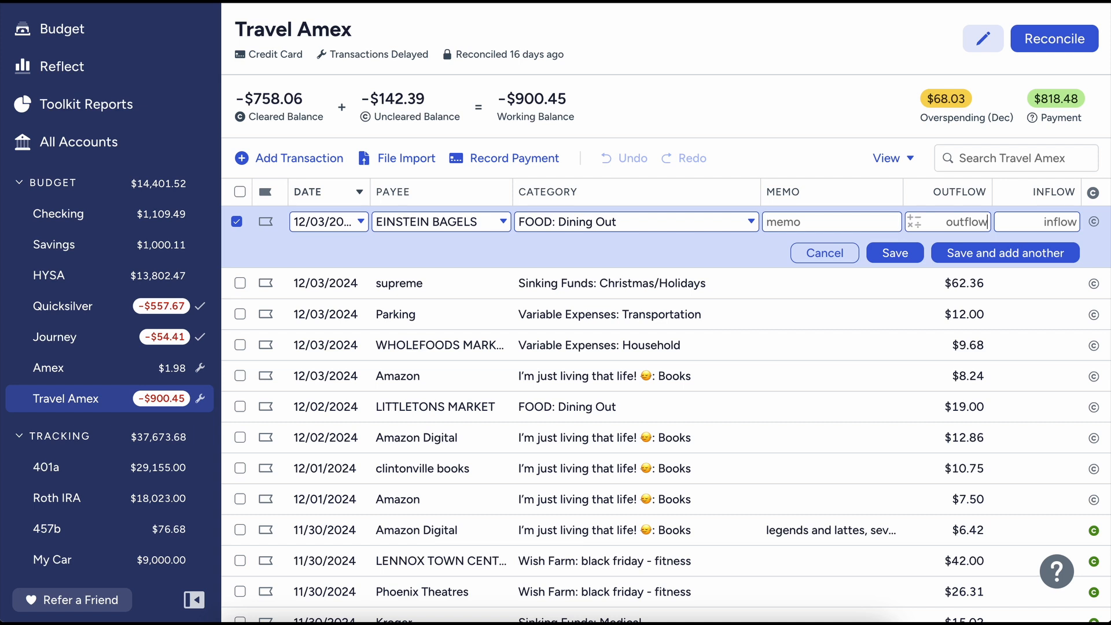
pyautogui.write('4.48')
pyautogui.click(880, 258)
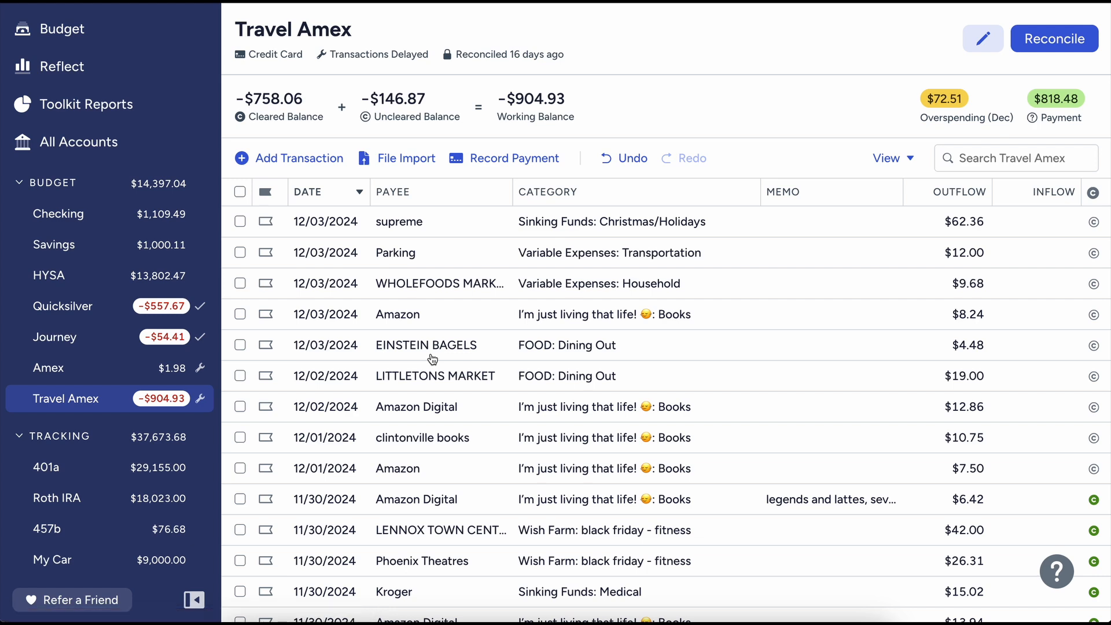
# Add a 12/09/2024 Condado transaction with a $16.50 outflow under FOOD: Dining Out
pyautogui.click(299, 158)
pyautogui.click(389, 218)
pyautogui.write('c')
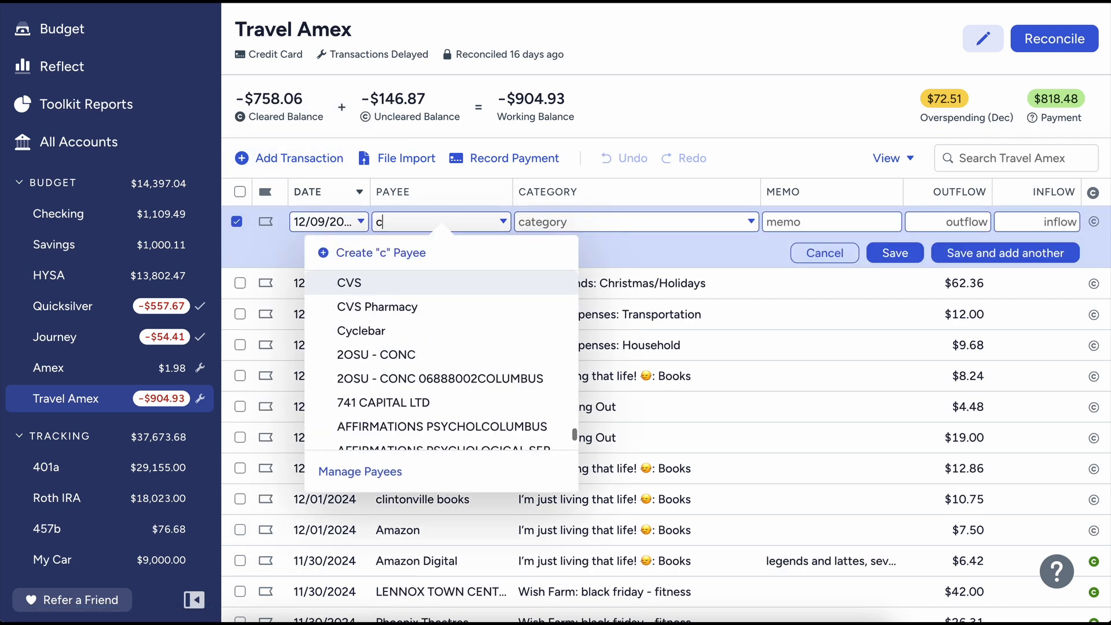
pyautogui.write('ondado')
pyautogui.press('Tab')
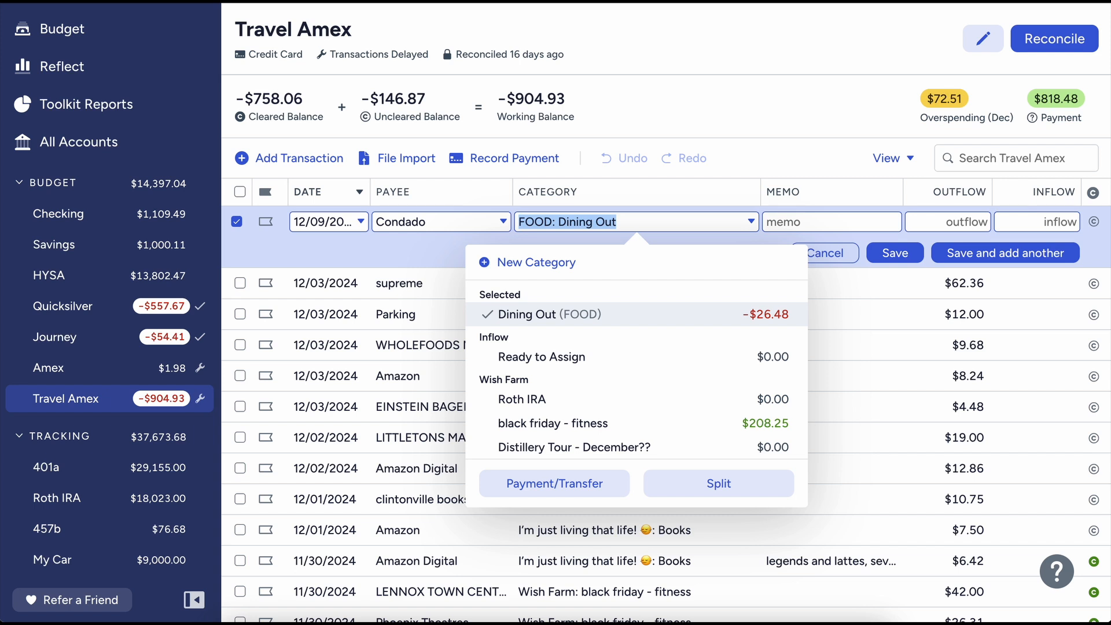
pyautogui.press('Tab')
pyautogui.write('16.50')
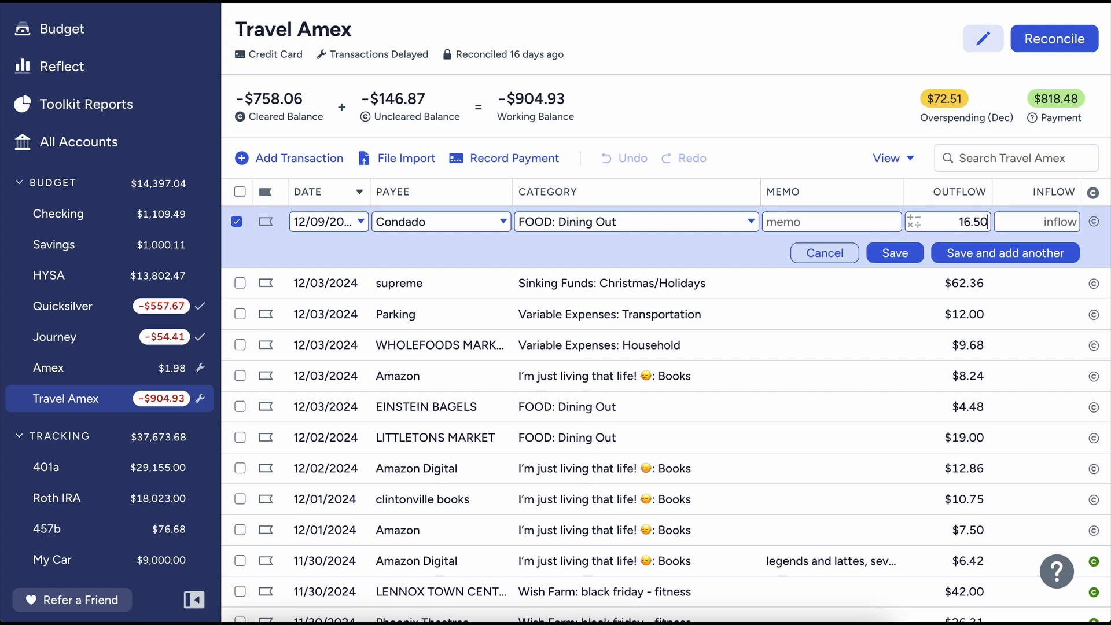
pyautogui.press('Return')
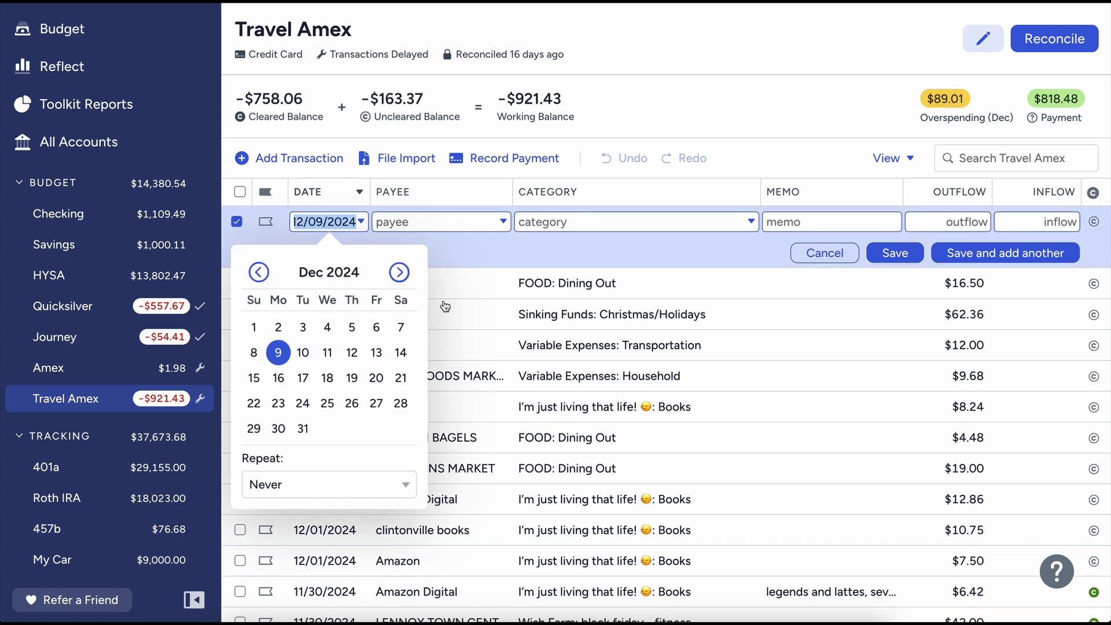
# Enter a 12/09/2024 Coffee Shop transaction with an $11.90 outflow under FOOD: Coffee - 2x / week
pyautogui.click(397, 220)
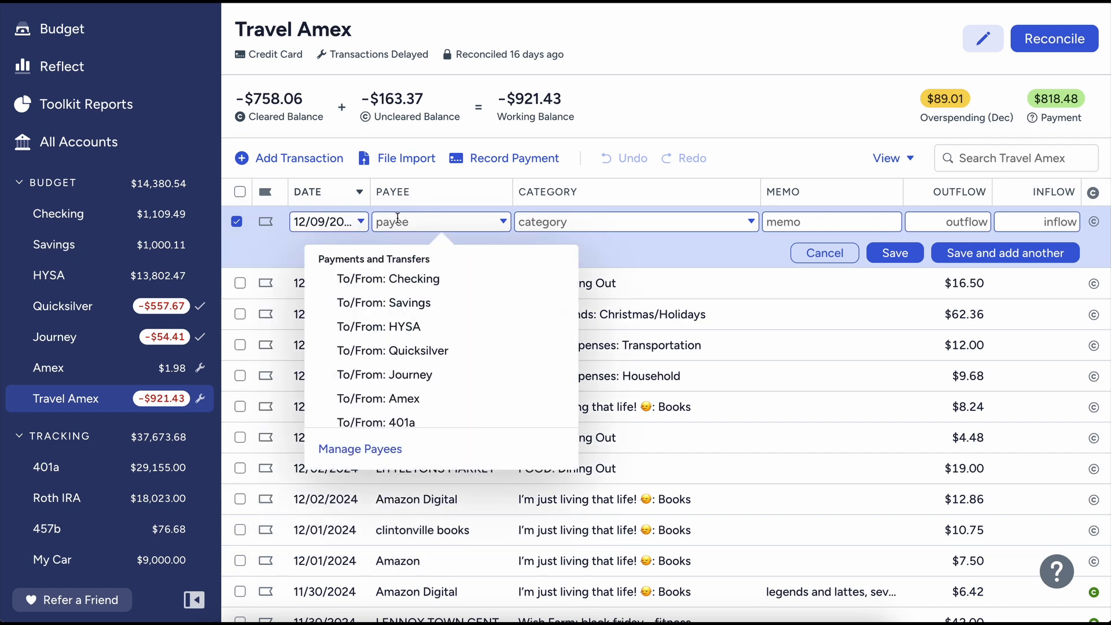
pyautogui.write('coffe')
pyautogui.press('Return')
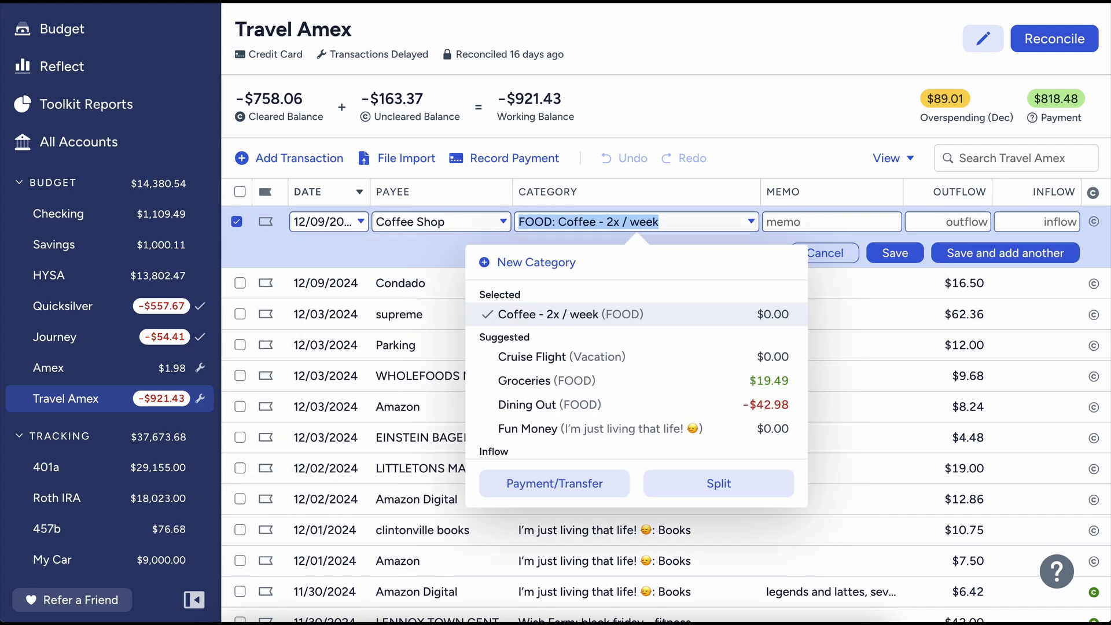
pyautogui.press('Tab')
pyautogui.press('Tab')
pyautogui.write('11.90')
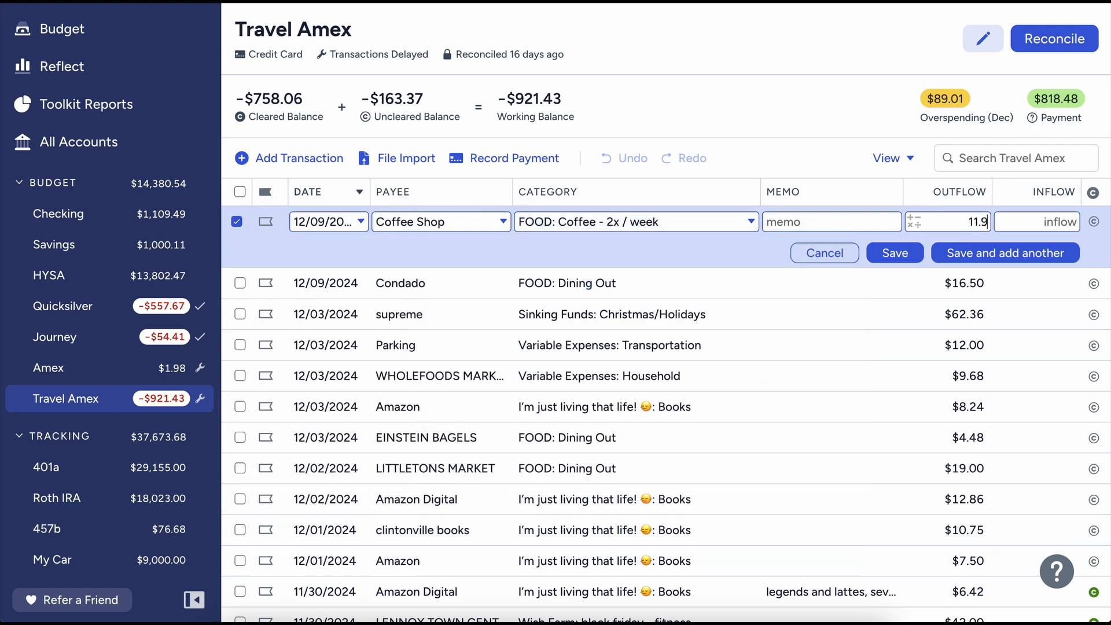
pyautogui.press('Return')
# Enter a 12/09/2024 Chick-Fil-A transaction with a $9.26 outflow under FOOD: Dining Out and save it
pyautogui.press('Tab')
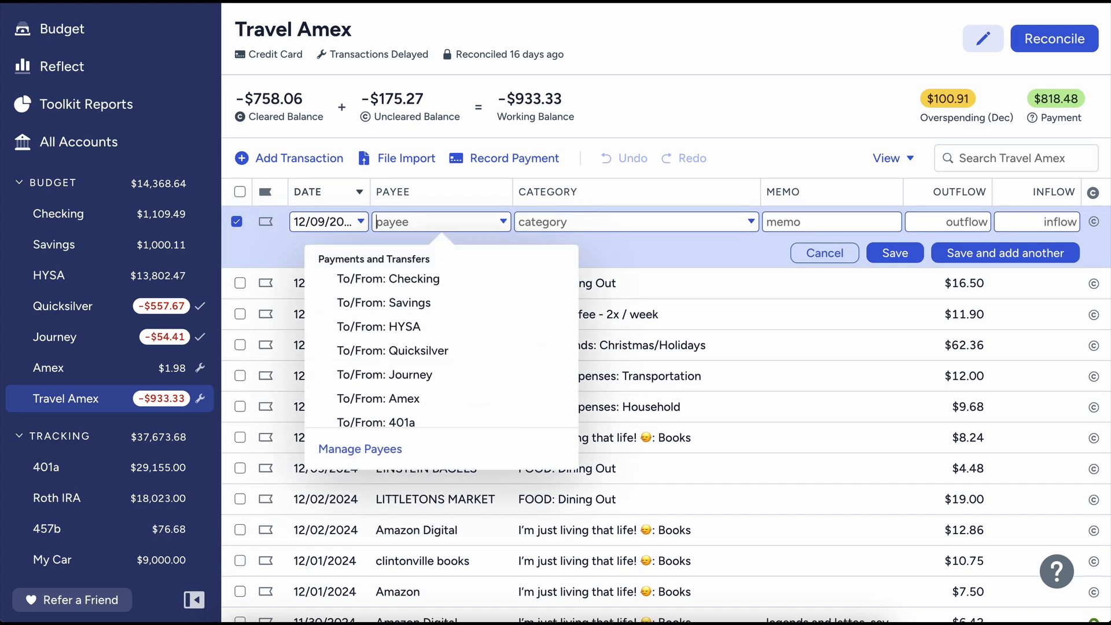
pyautogui.write('chic')
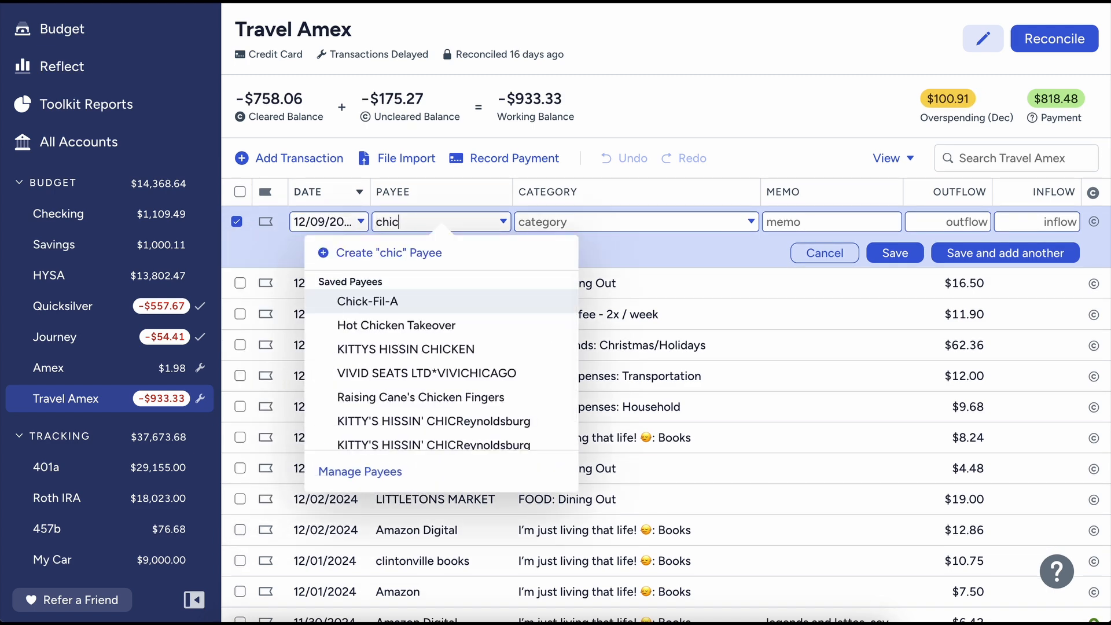
pyautogui.press('Tab')
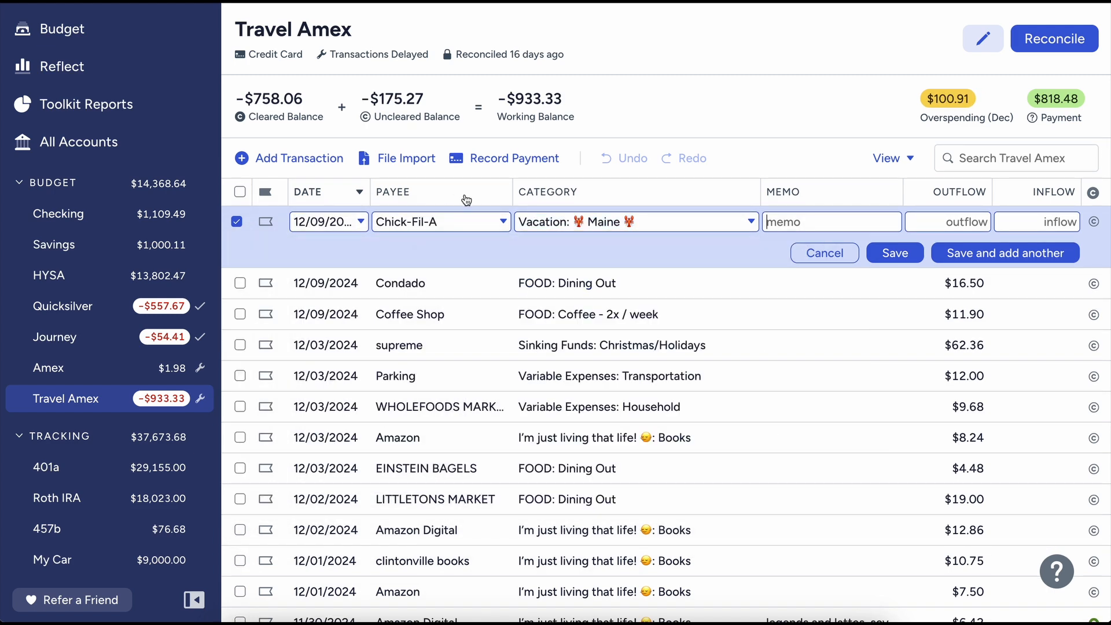
pyautogui.click(521, 224)
pyautogui.write('di')
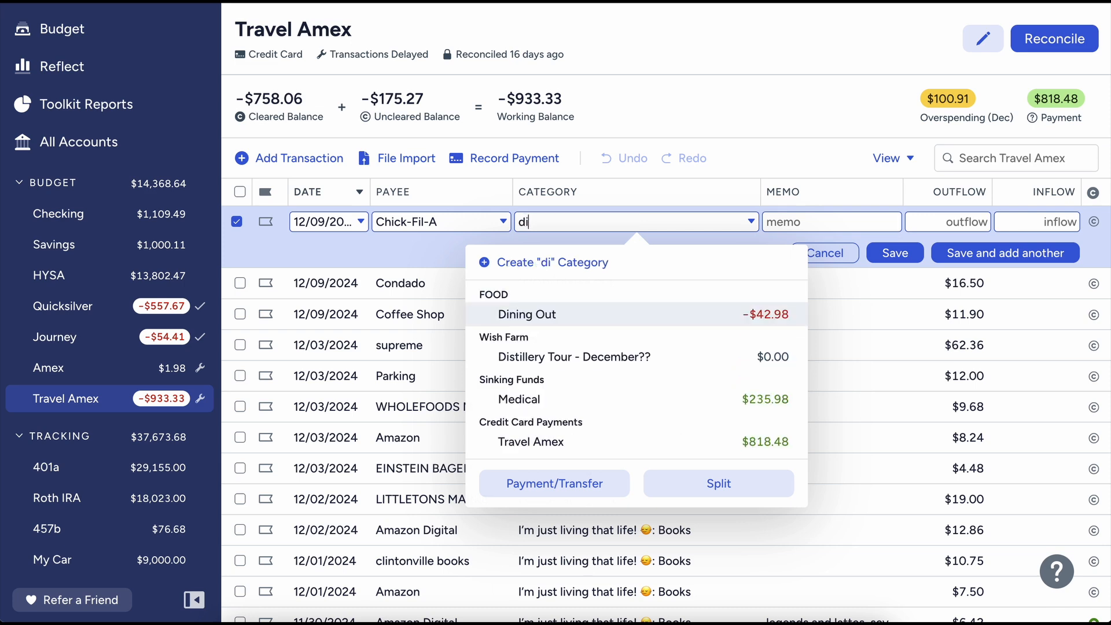
pyautogui.press('Tab')
pyautogui.write('9.26')
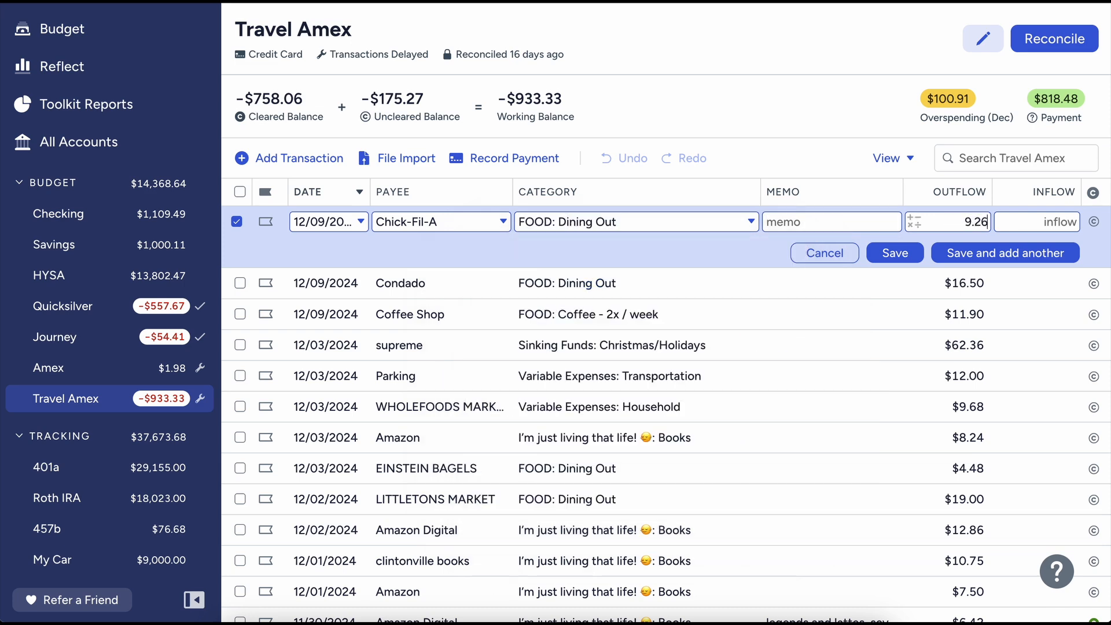
pyautogui.press('Return')
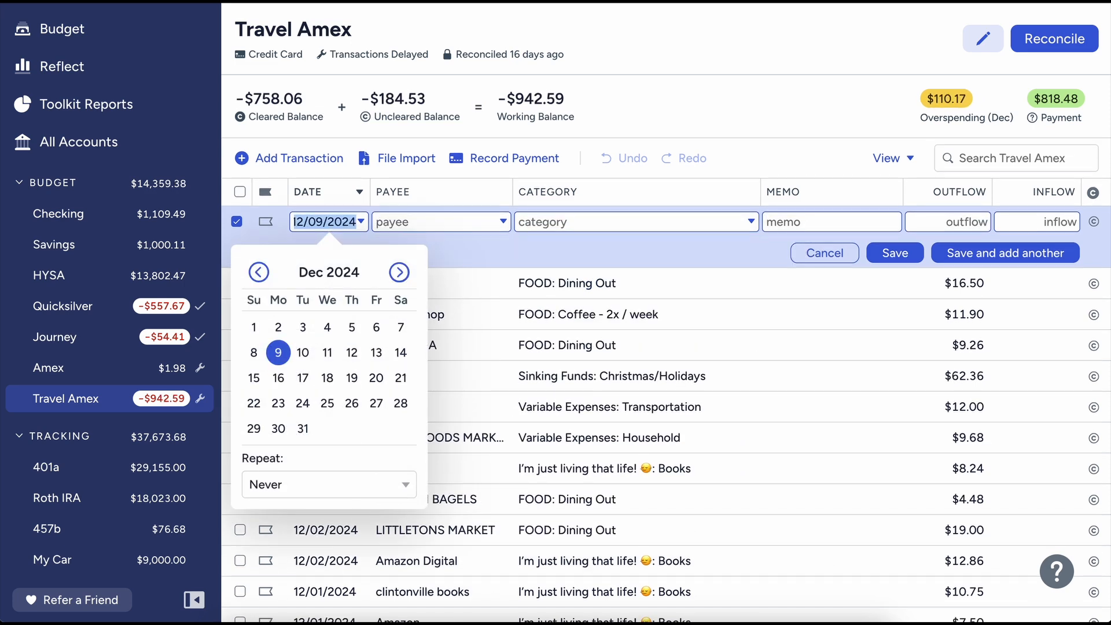
# Enter a 12/09/2024 Psych transaction with a $30 outflow under Sinking Funds: Medical
pyautogui.press('Tab')
pyautogui.write('psych')
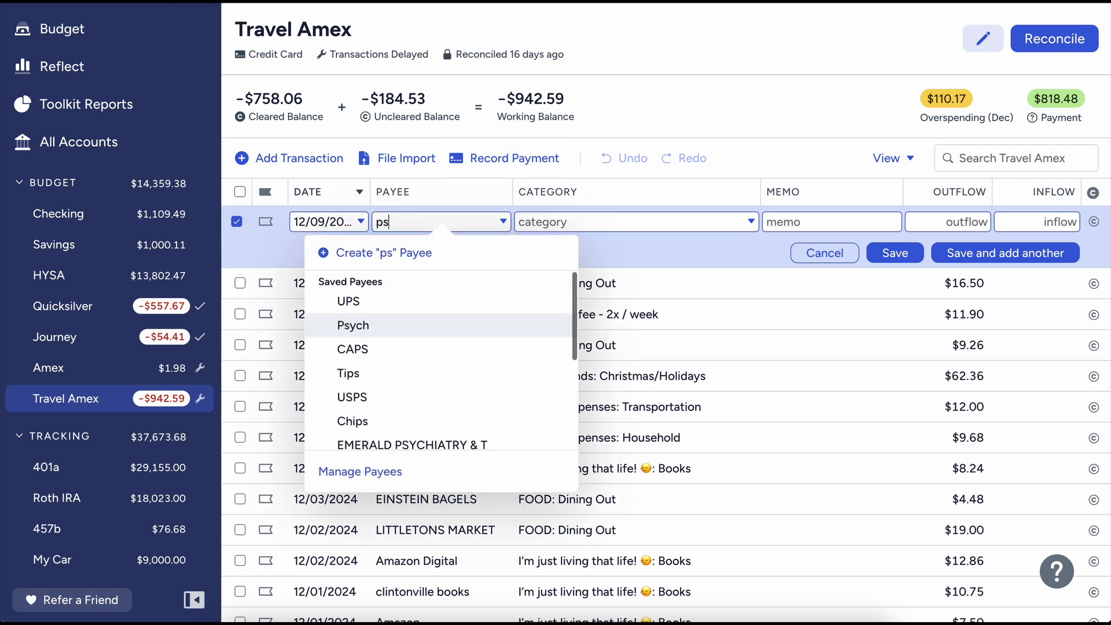
pyautogui.press('Tab')
pyautogui.press('Tab')
pyautogui.press('Tab')
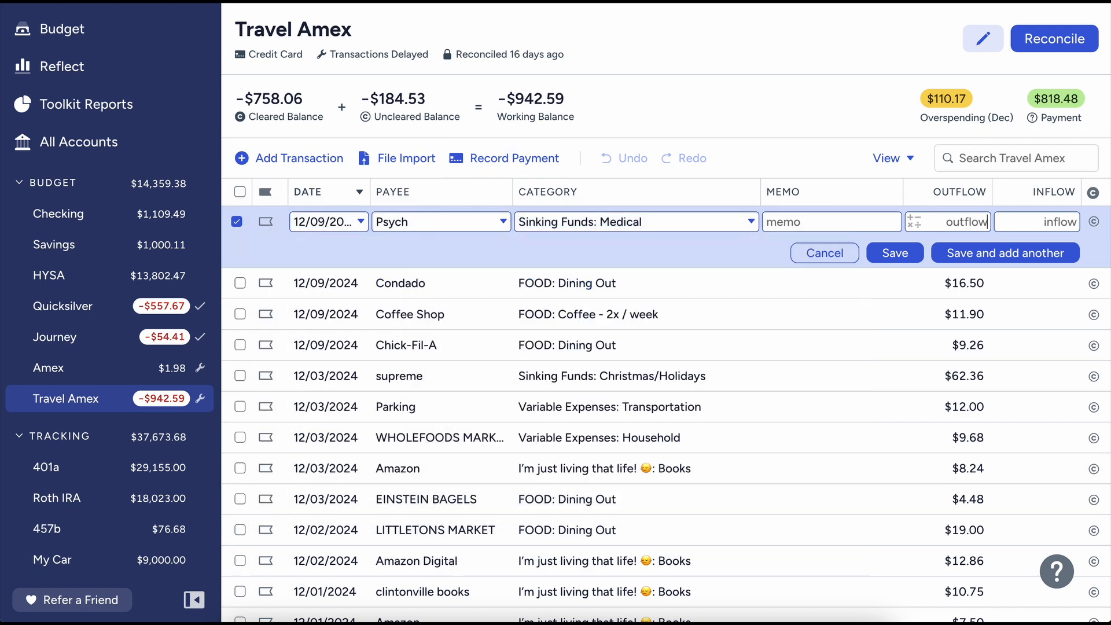
pyautogui.write('30')
pyautogui.press('Return')
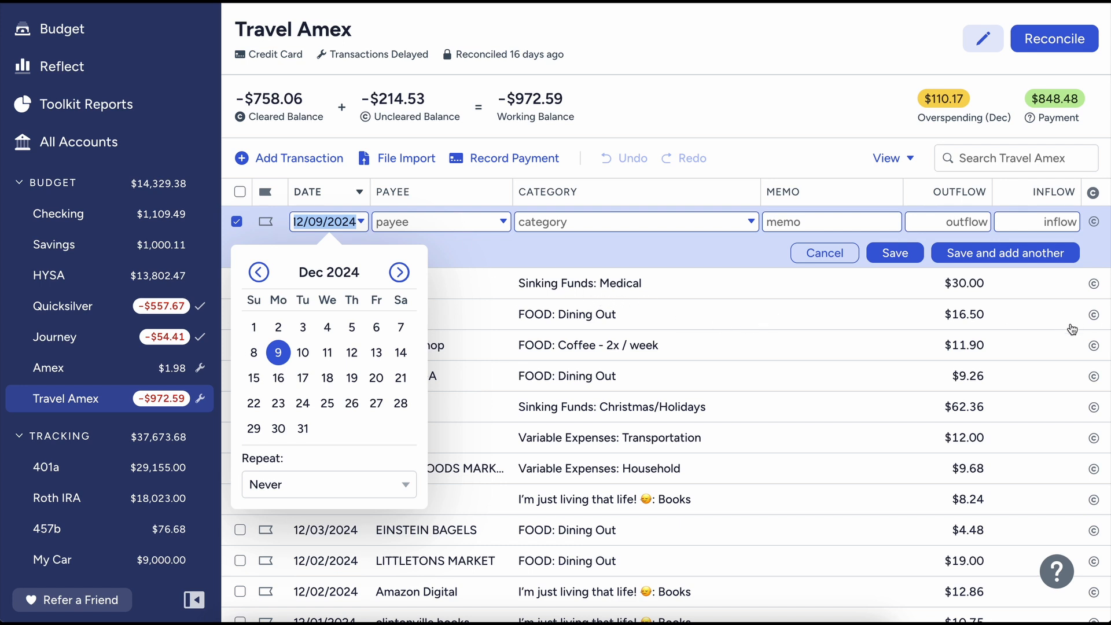
# Mark every uncleared Travel Amex transaction except Psych as cleared, from Condado on 12/09/2024 back to the $7.50 Amazon purchase on 12/01/2024
pyautogui.click(1092, 315)
pyautogui.click(1094, 345)
pyautogui.click(1093, 376)
pyautogui.click(1094, 407)
pyautogui.click(1093, 438)
pyautogui.click(1094, 469)
pyautogui.click(1094, 500)
pyautogui.click(1094, 530)
pyautogui.click(1093, 561)
pyautogui.click(1094, 592)
pyautogui.scroll(-1, 1094, 592)
pyautogui.click(1094, 592)
pyautogui.scroll(-3, 1094, 592)
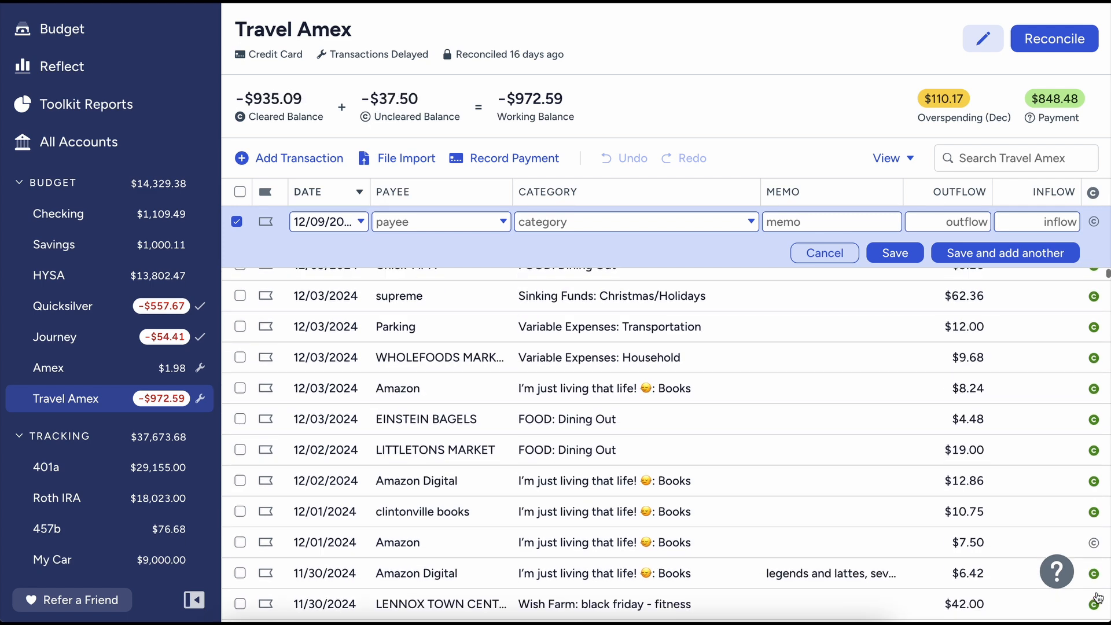
pyautogui.click(1094, 535)
# Check the cleared status of the Travel Amex transactions back through late November 2024
pyautogui.scroll(-1, 1095, 540)
pyautogui.scroll(2, 1095, 540)
pyautogui.scroll(-4, 1094, 540)
pyautogui.scroll(2, 1095, 544)
pyautogui.scroll(3, 1095, 543)
pyautogui.scroll(-5, 1095, 544)
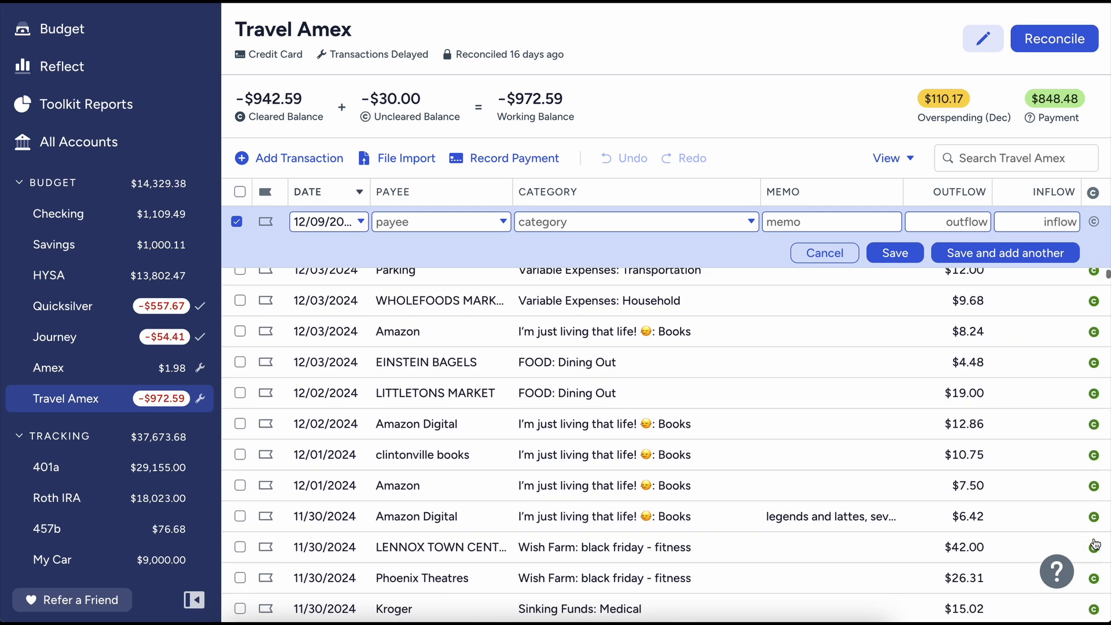
pyautogui.scroll(-10, 1096, 544)
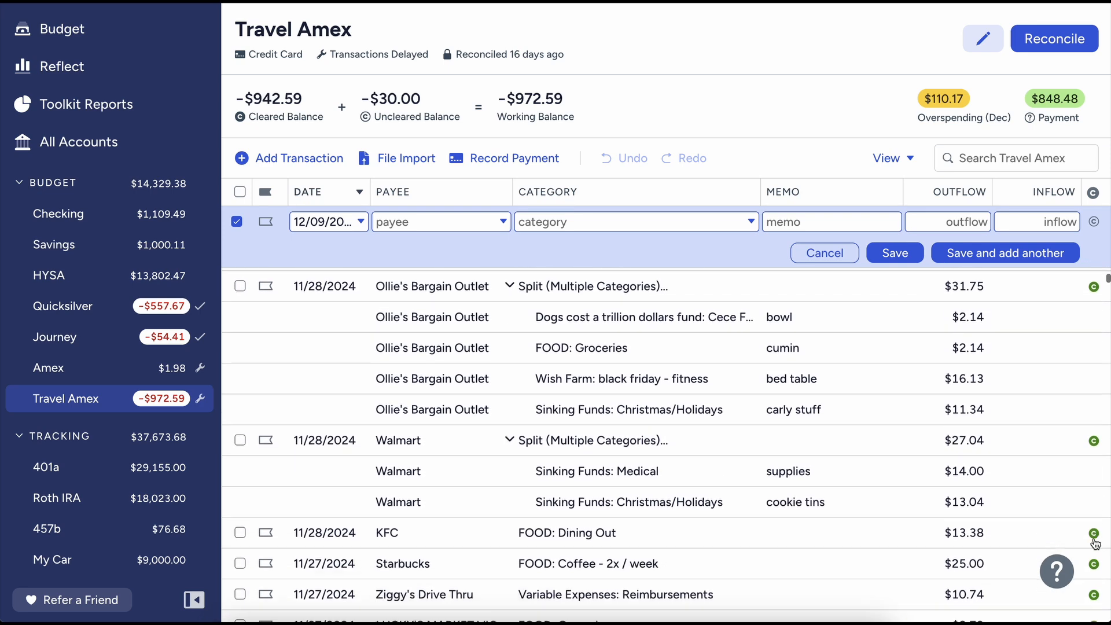
pyautogui.scroll(15, 1095, 544)
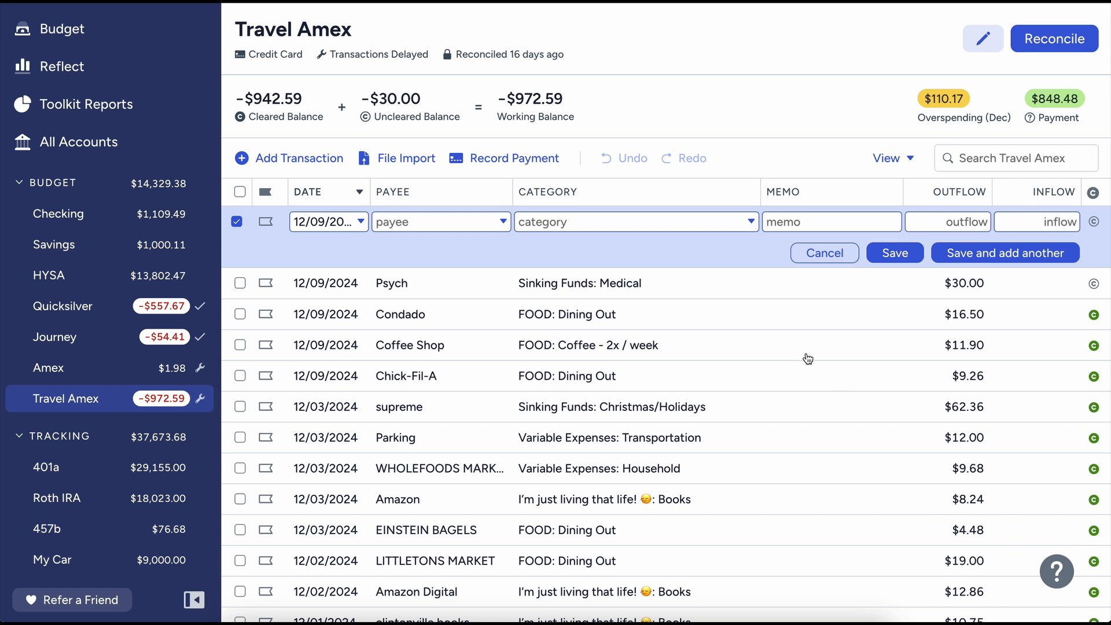
pyautogui.click(407, 222)
pyautogui.write('straders')
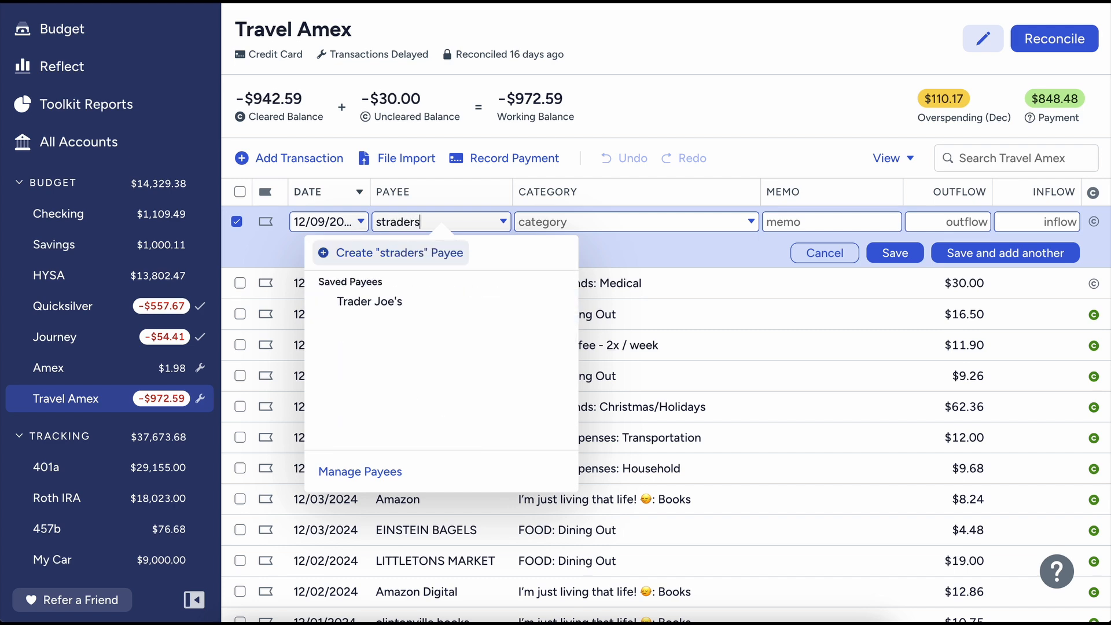
pyautogui.press('Tab')
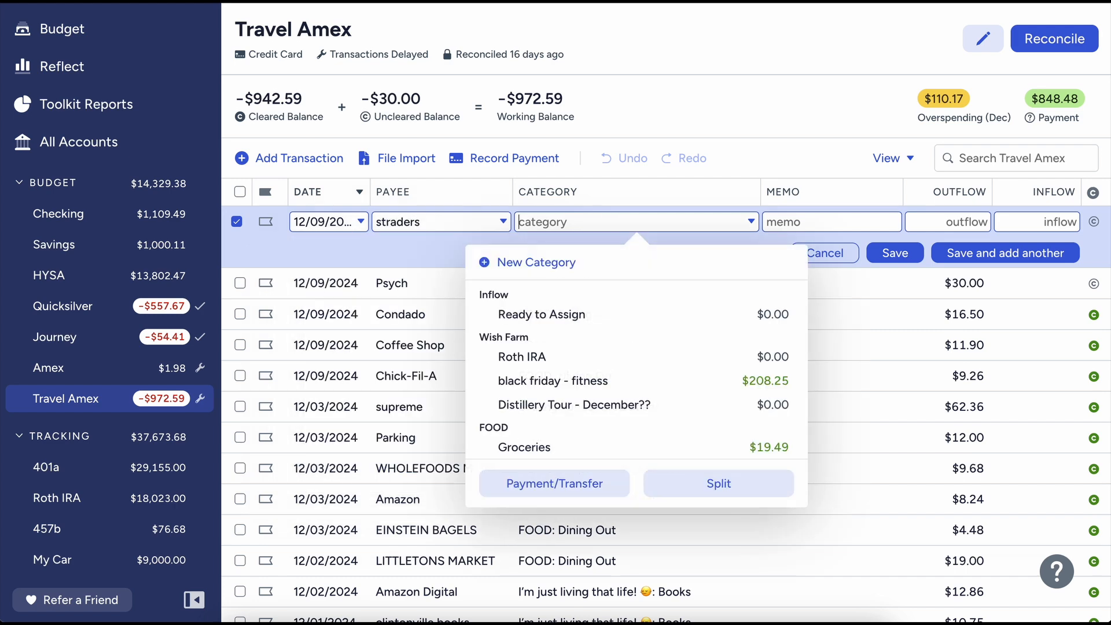
pyautogui.hotkey('shift', 'Tab')
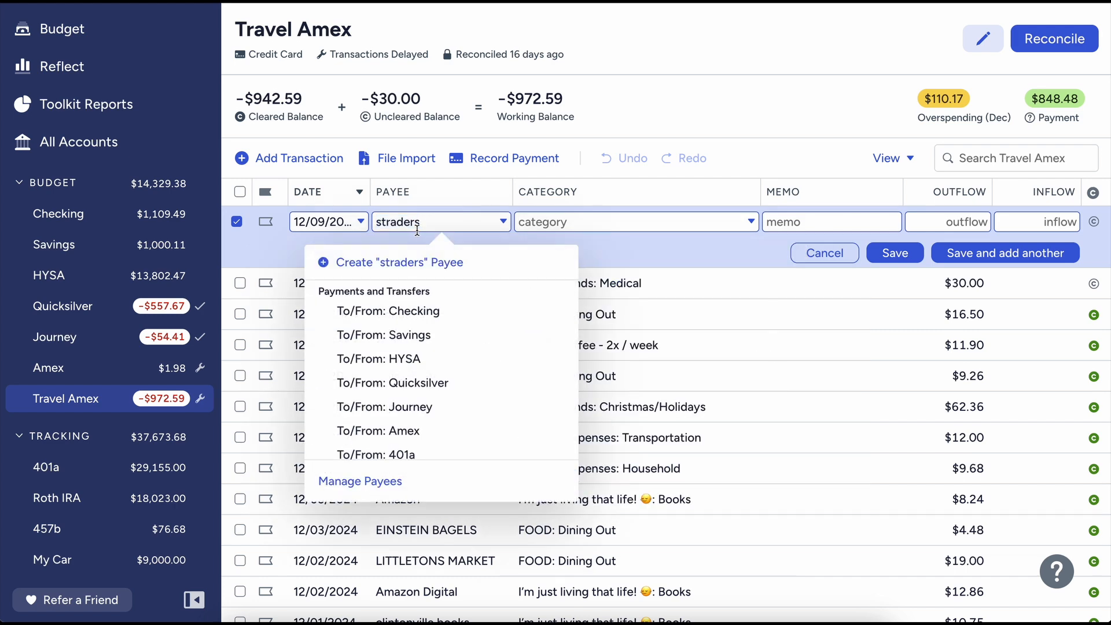
# Enter a 12/09/2024 Garden Center transaction with a $6.43 outflow under Sinking Funds: Christmas/Holidays
pyautogui.write('Garden')
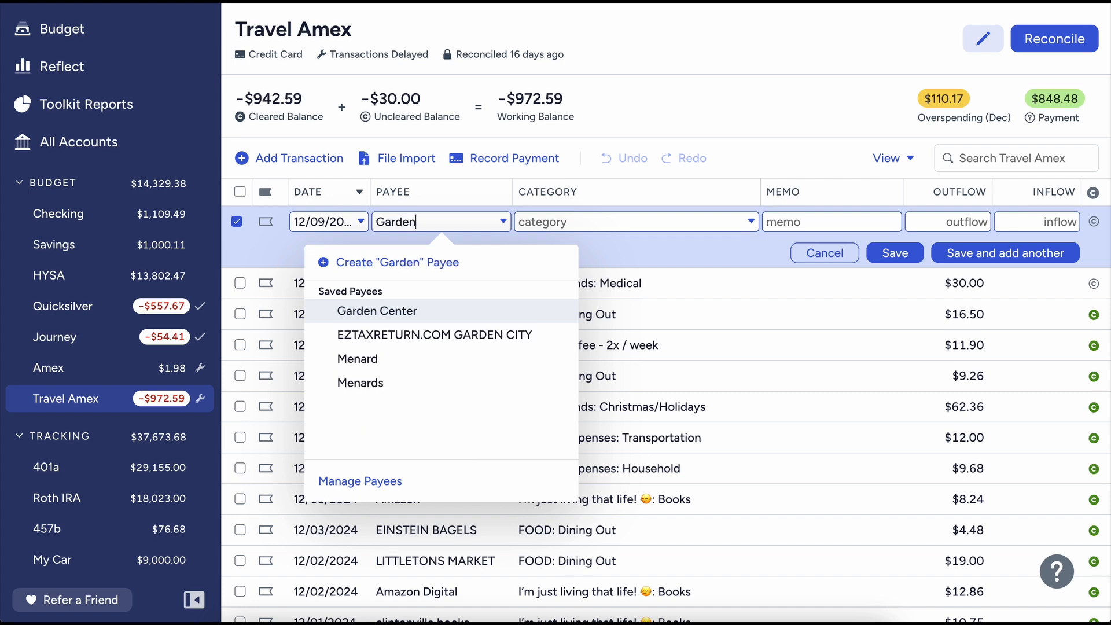
pyautogui.press('Tab')
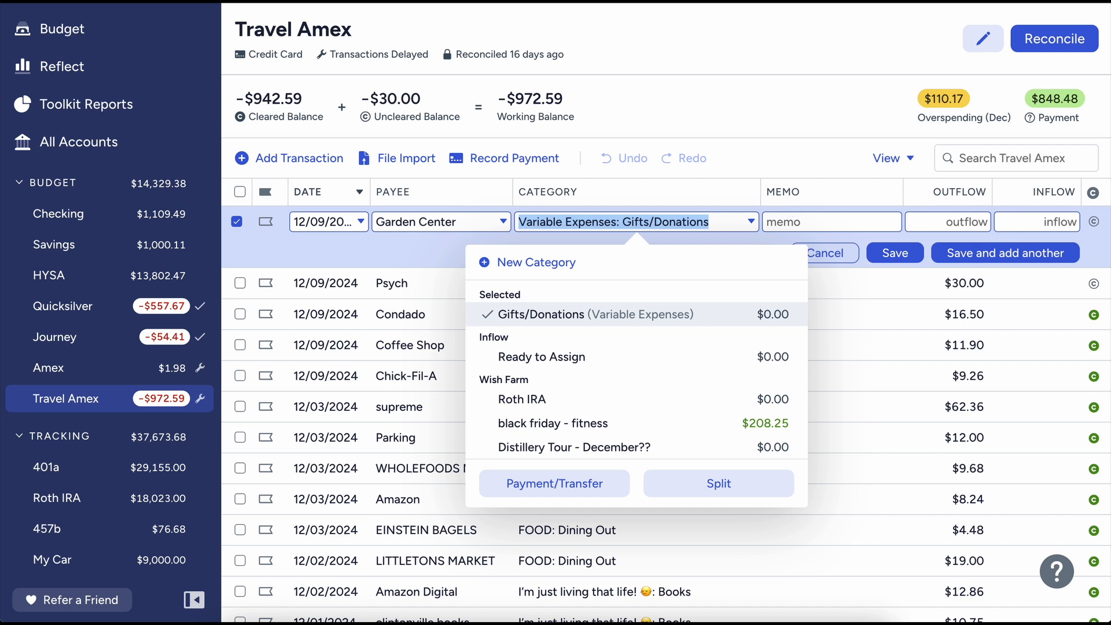
pyautogui.write('chr')
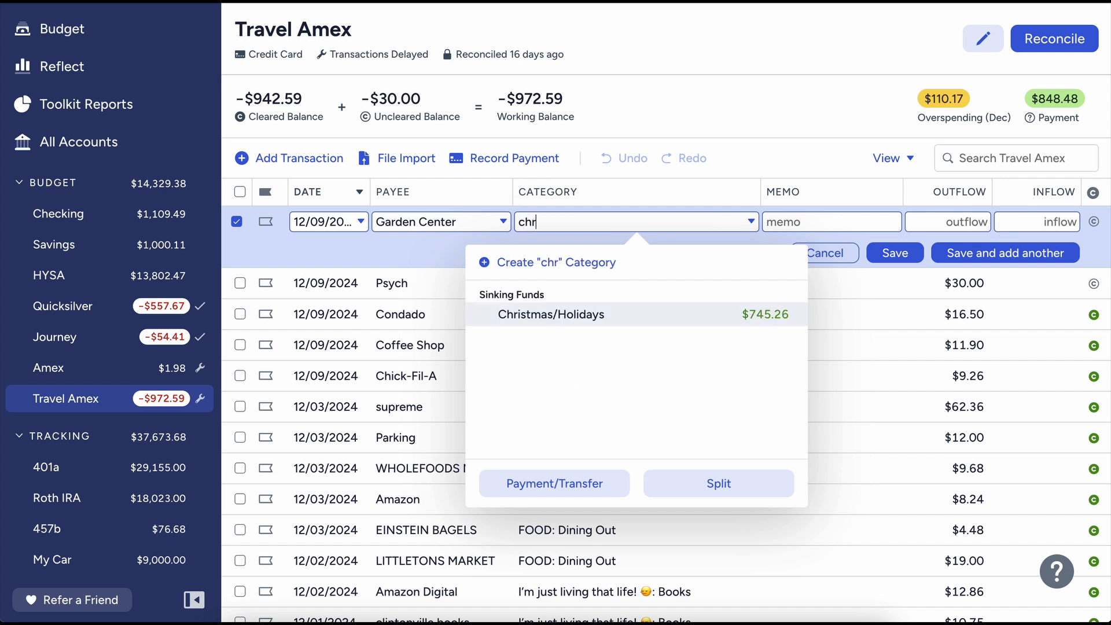
pyautogui.press('Tab')
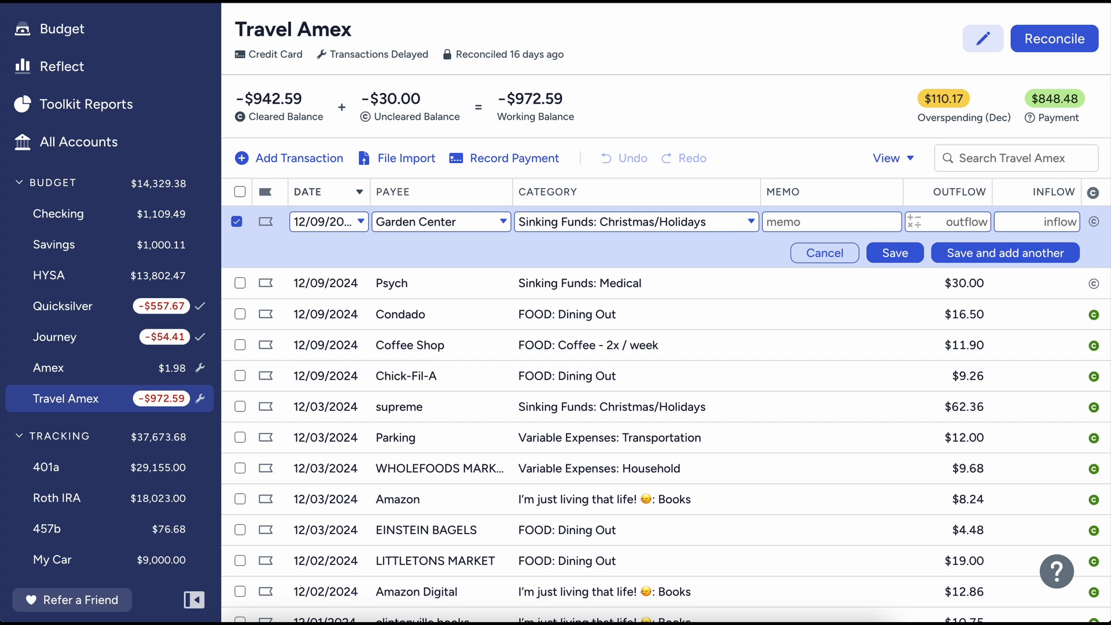
pyautogui.write('6.343')
pyautogui.press('BackSpace')
pyautogui.press('BackSpace')
pyautogui.press('BackSpace')
pyautogui.write('43')
pyautogui.press('Return')
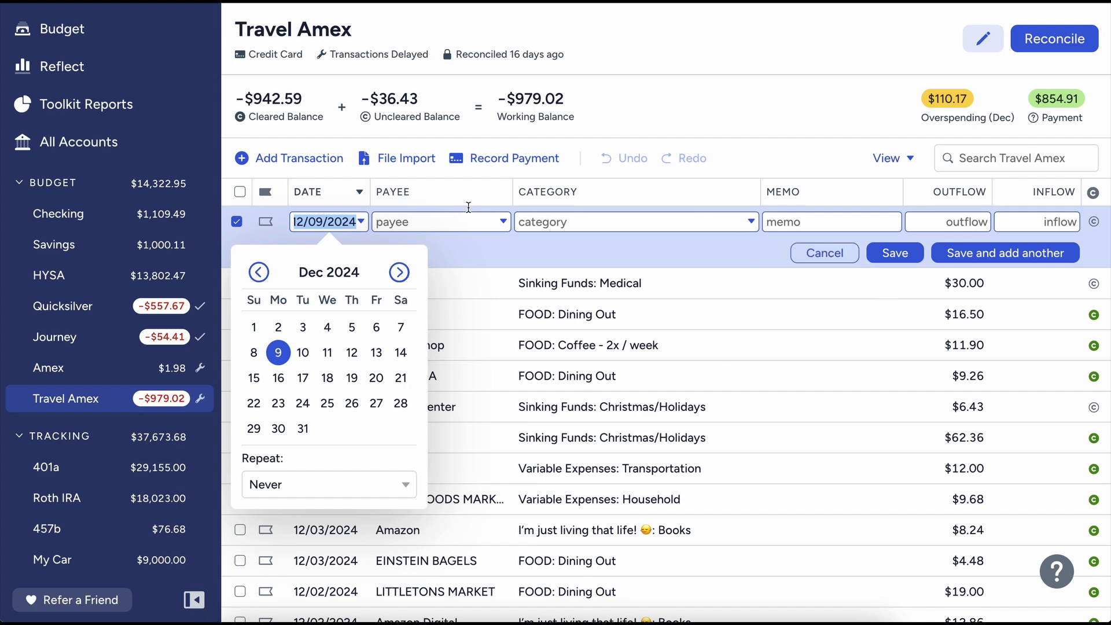
# Enter a 12/09/2024 Amazon transaction with a $2.14 outflow under I'm just living that life!: Books
pyautogui.click(455, 221)
pyautogui.write('amazon')
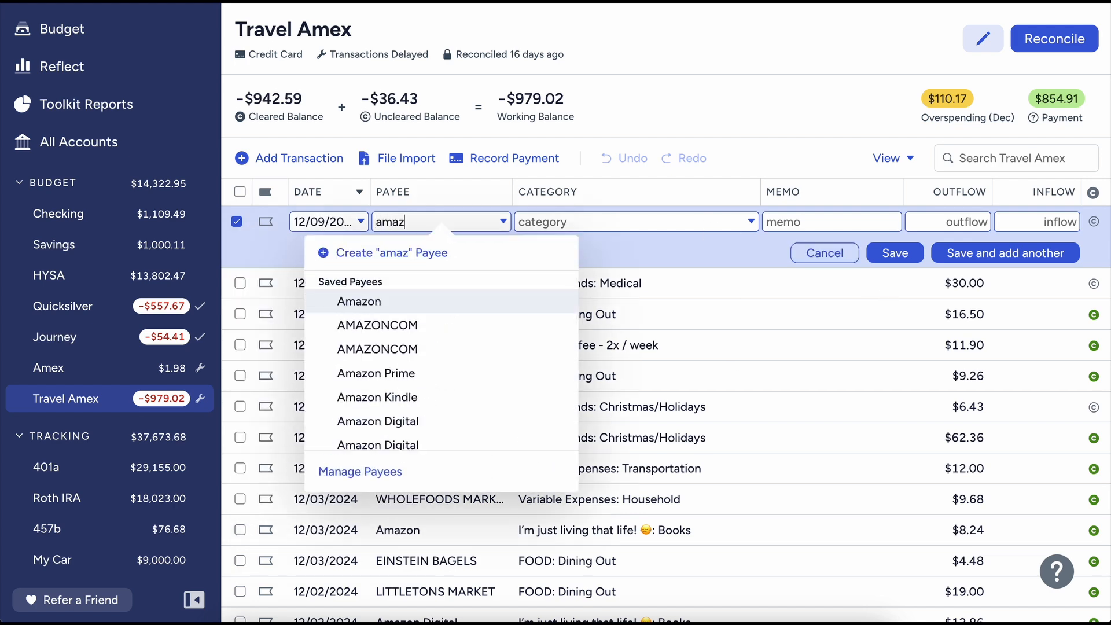
pyautogui.press('Tab')
pyautogui.press('Tab')
pyautogui.write('2')
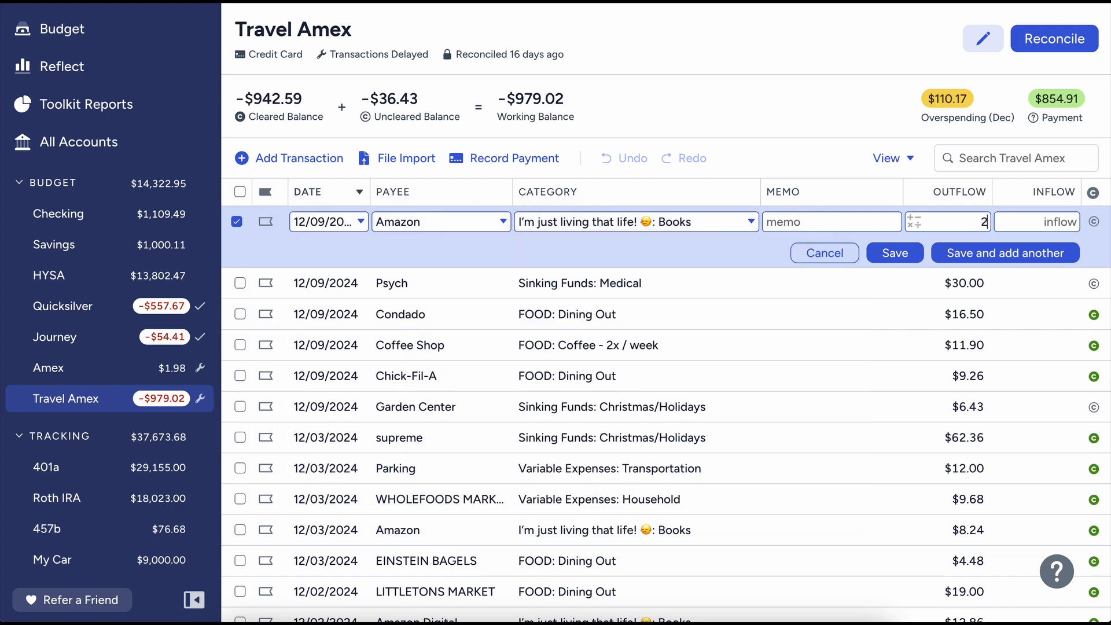
pyautogui.write('.14')
pyautogui.press('Return')
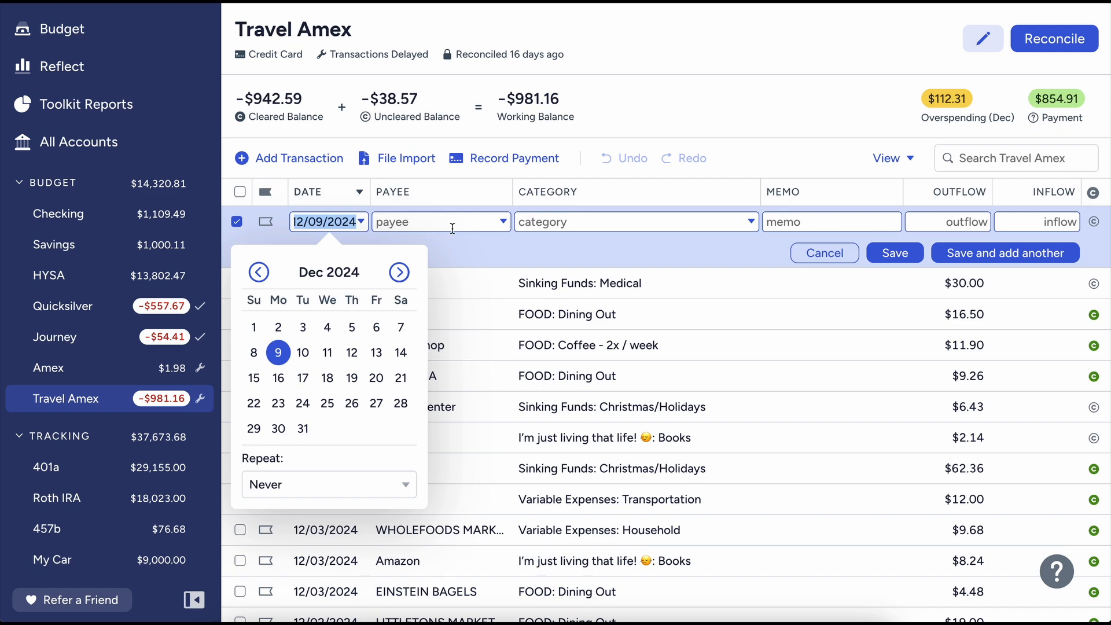
# Enter a 12/09/2024 Starbucks transaction with a $0.90 outflow under FOOD: Coffee - 2x / week
pyautogui.click(451, 225)
pyautogui.write('starbu')
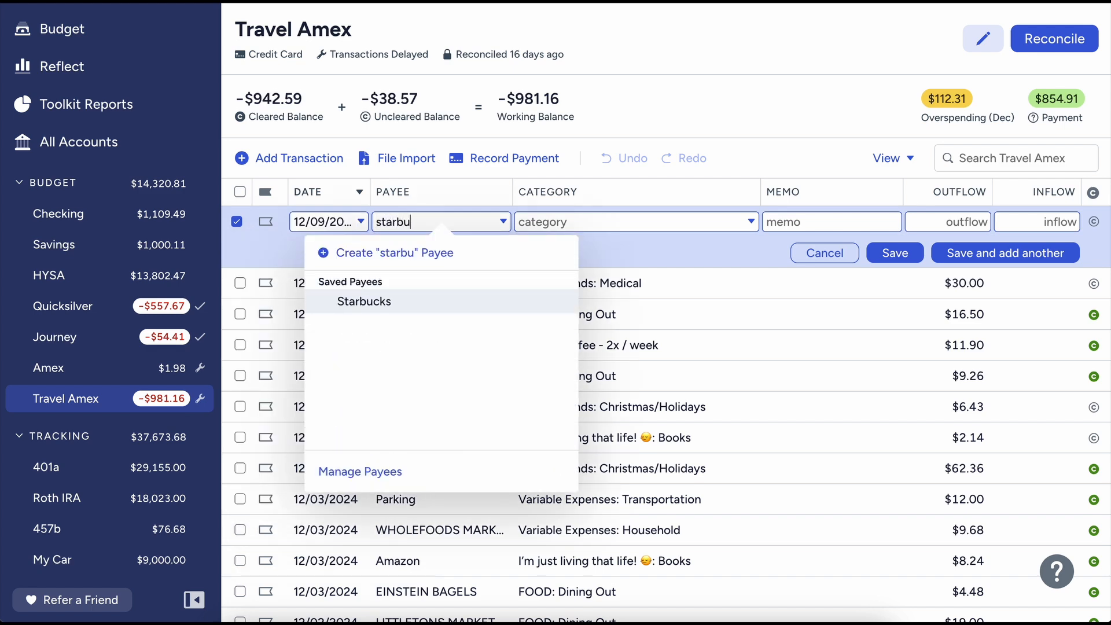
pyautogui.press('Return')
pyautogui.press('Return')
pyautogui.write('.90')
pyautogui.press('Return')
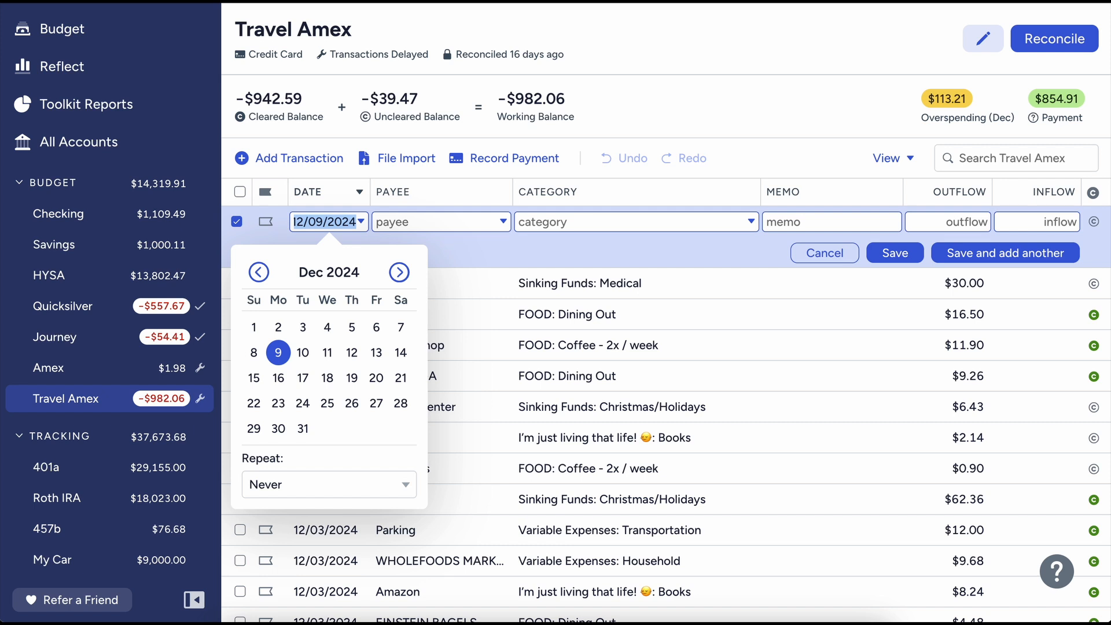
# Enter a 12/09/2024 NOODLES COMPANY transaction with a $10.70 outflow under FOOD: Dining Out and save it
pyautogui.click(470, 226)
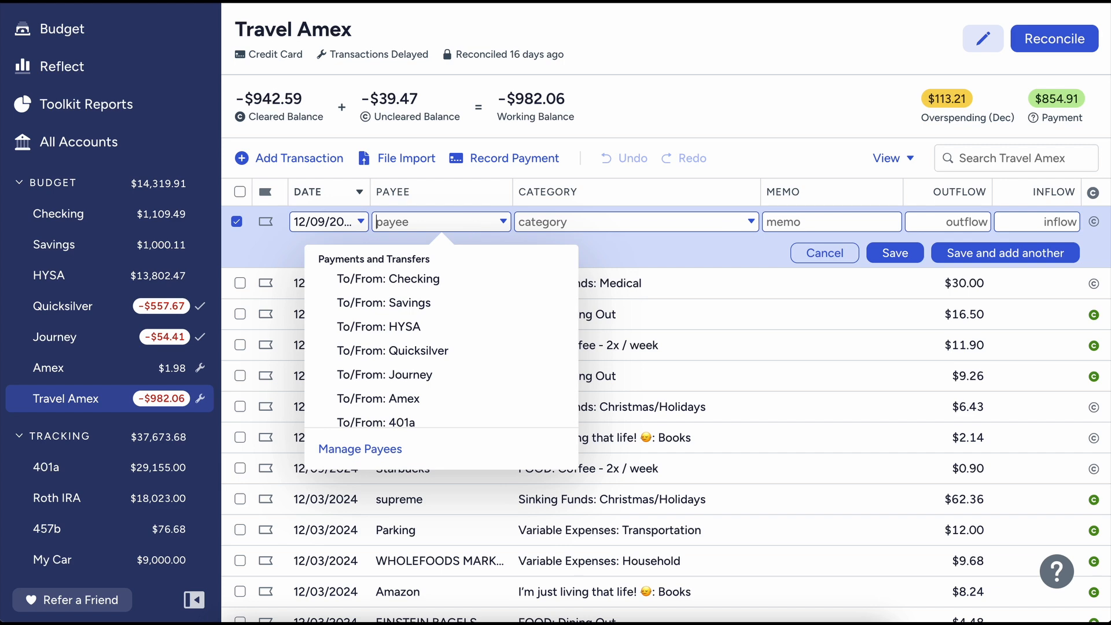
pyautogui.write('nood')
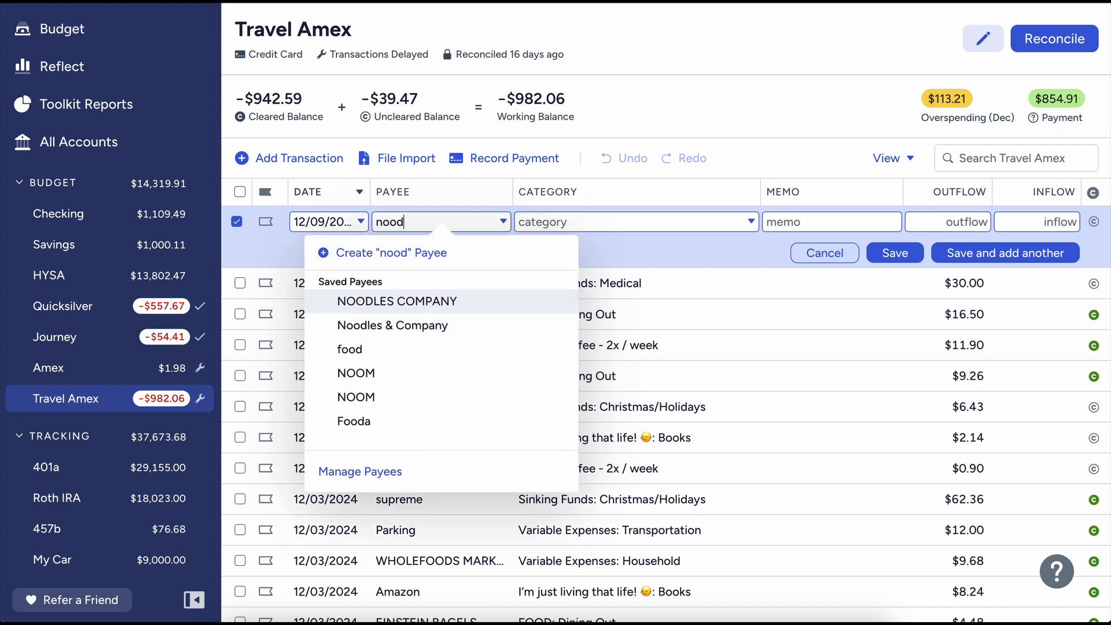
pyautogui.press('Return')
pyautogui.press('Tab')
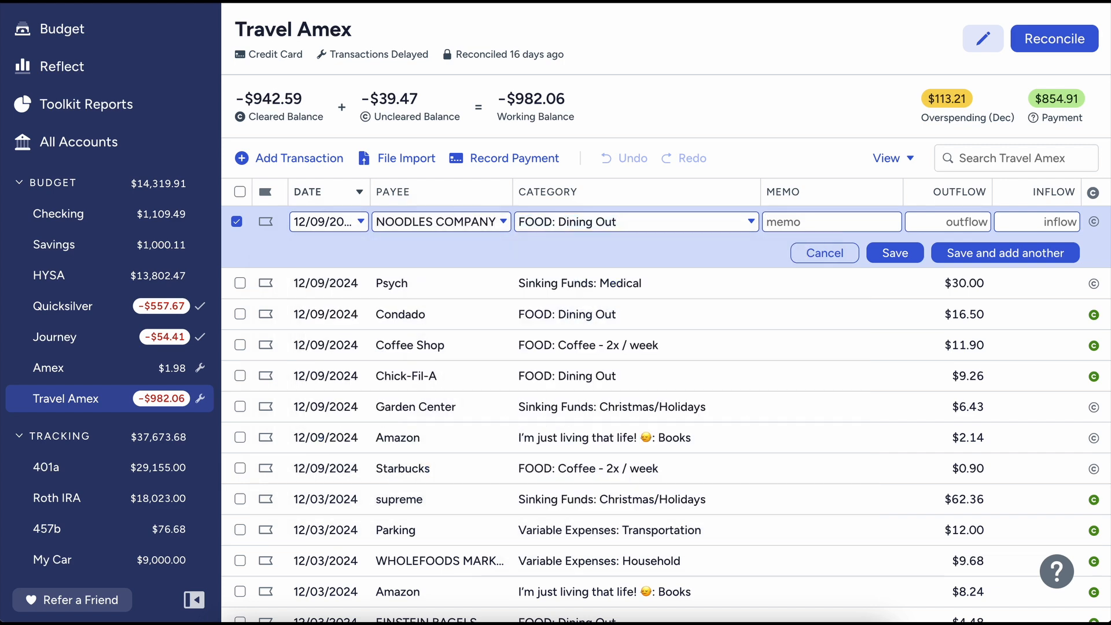
pyautogui.press('Tab')
pyautogui.write('1')
pyautogui.write('10')
pyautogui.write('.70')
pyautogui.press('Tab')
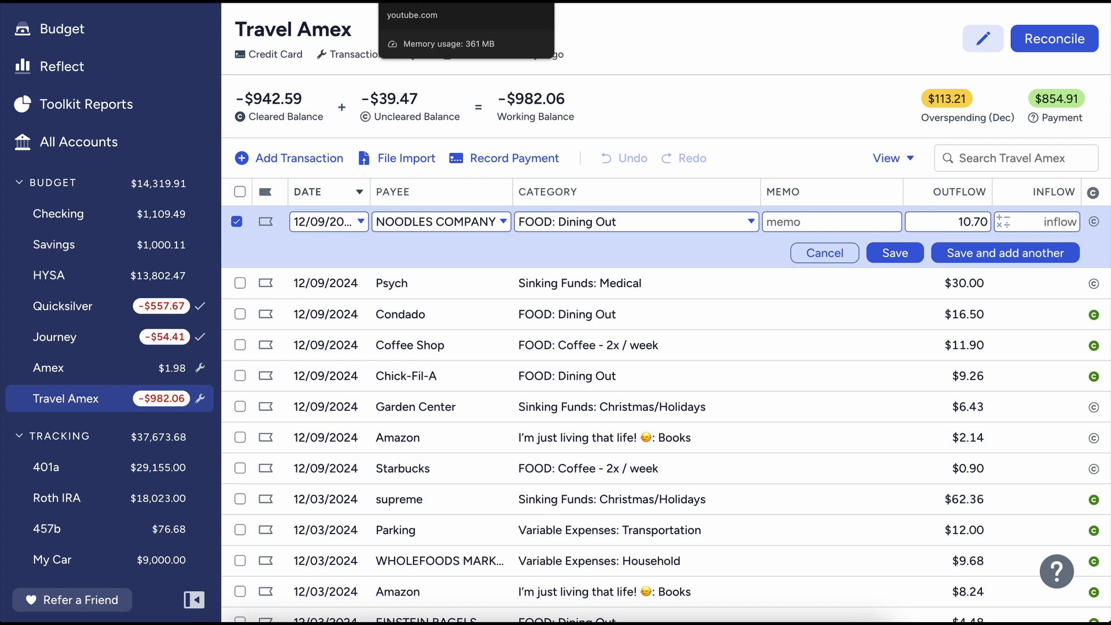
pyautogui.click(893, 261)
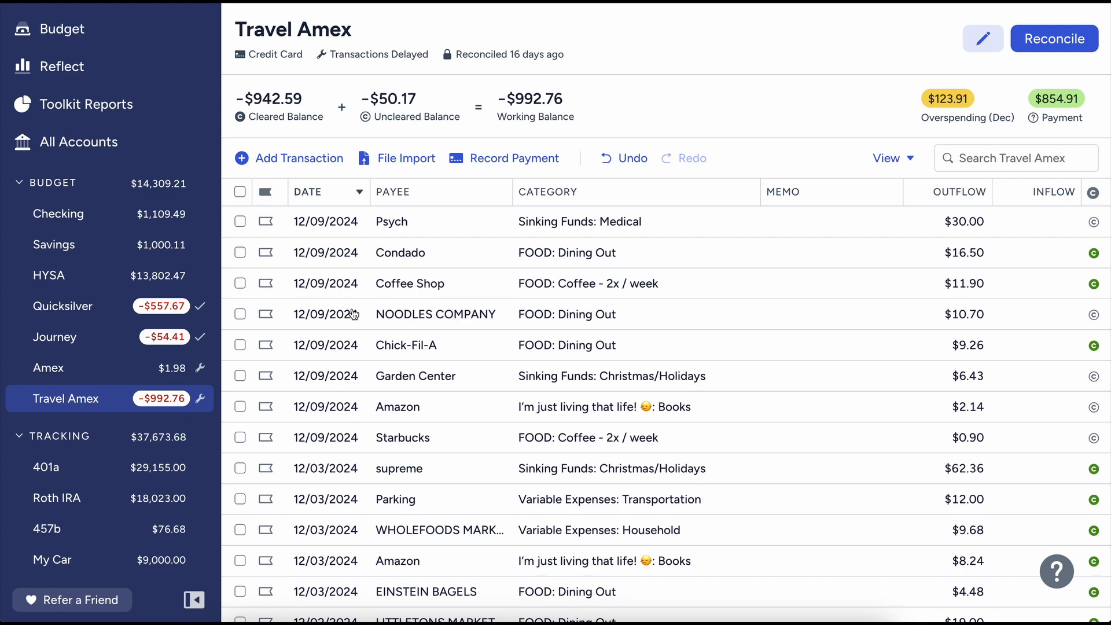
# Add a 12/09/2024 Amazon transaction with a $3.21 outflow under I'm just living that life!: Books
pyautogui.click(291, 159)
pyautogui.click(406, 220)
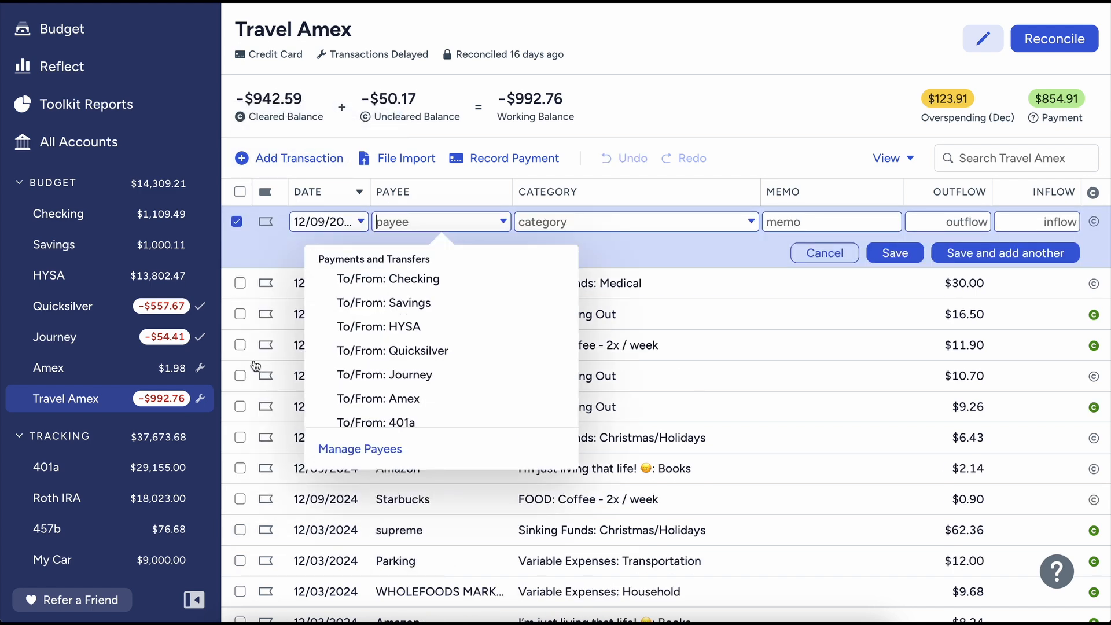
pyautogui.write('amaz')
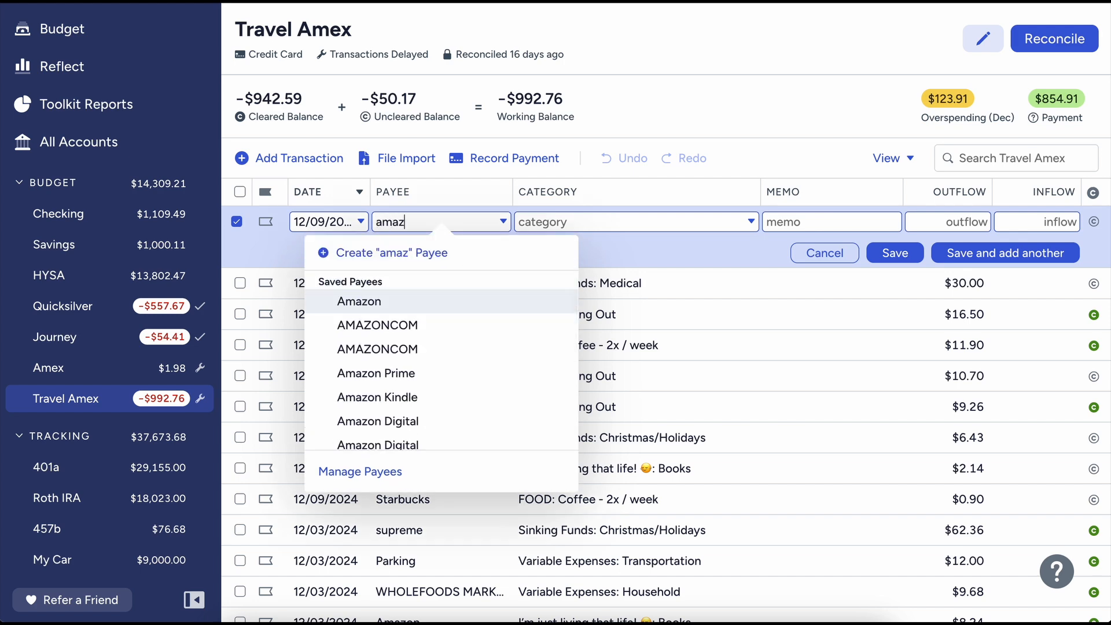
pyautogui.press('Tab')
pyautogui.press('Tab')
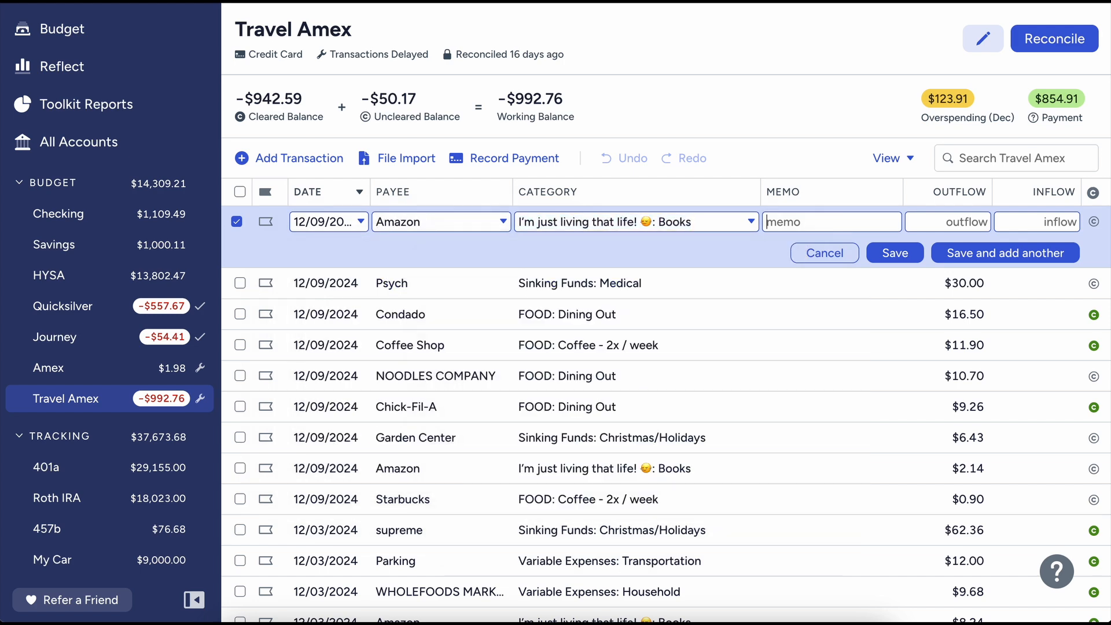
pyautogui.write('3.21')
pyautogui.press('Return')
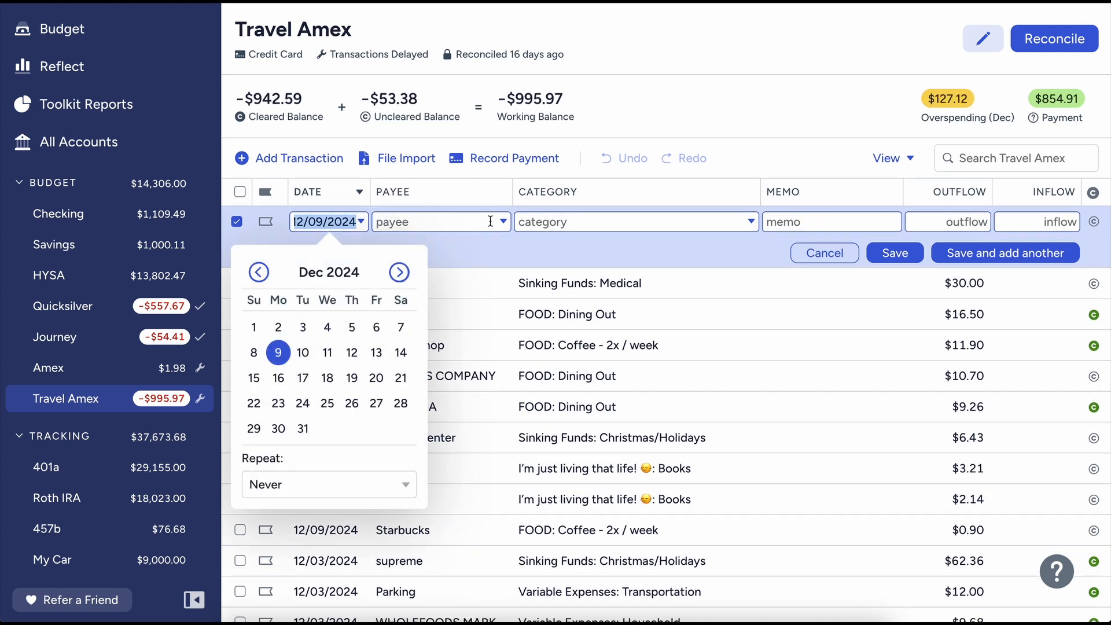
# Mark every uncleared 12/09/2024 Travel Amex transaction except Psych as cleared, and reconcile the account at -$965.97
pyautogui.click(824, 253)
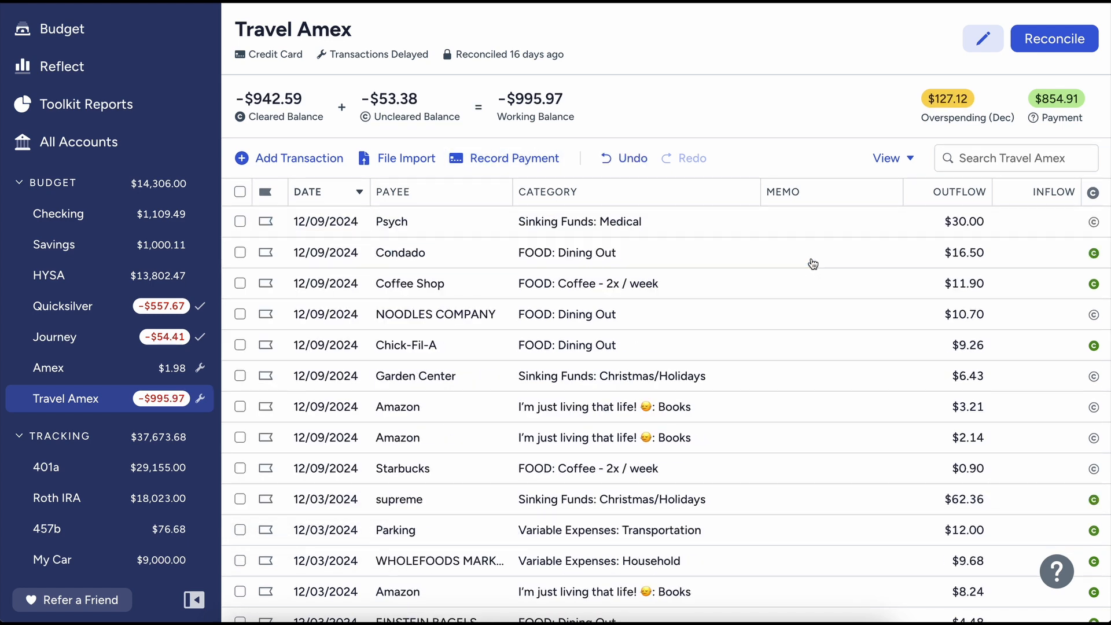
pyautogui.click(1094, 314)
pyautogui.click(1093, 376)
pyautogui.click(1093, 407)
pyautogui.click(1094, 438)
pyautogui.click(1094, 468)
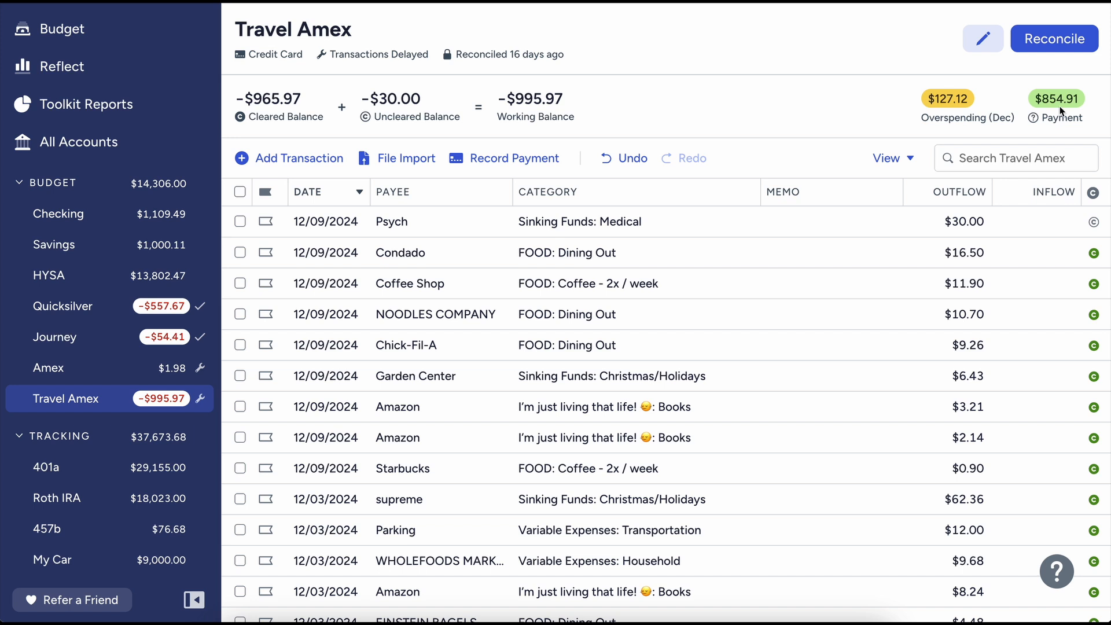
pyautogui.click(1055, 41)
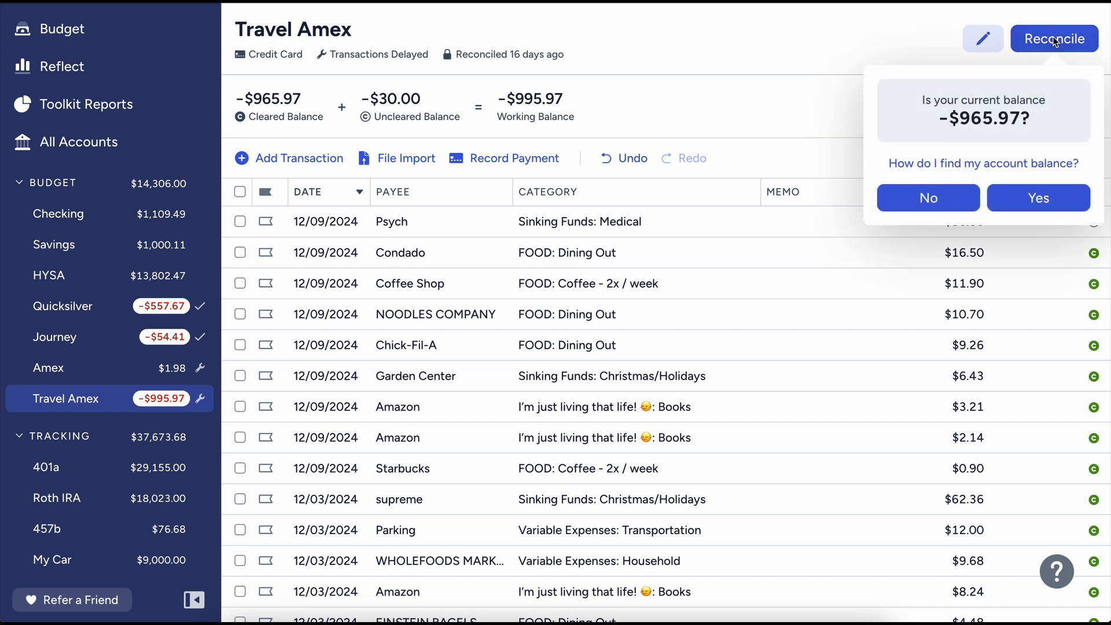
pyautogui.click(1002, 198)
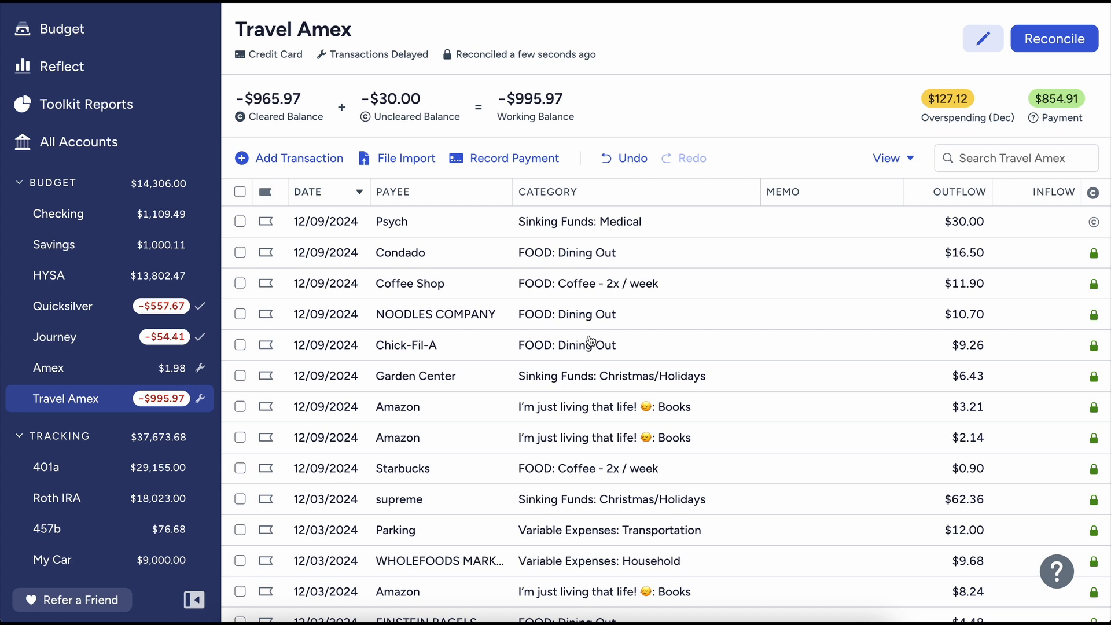
# Reconcile the 401a tracking account to a current balance of $29,480 with an adjustment transaction
pyautogui.click(89, 461)
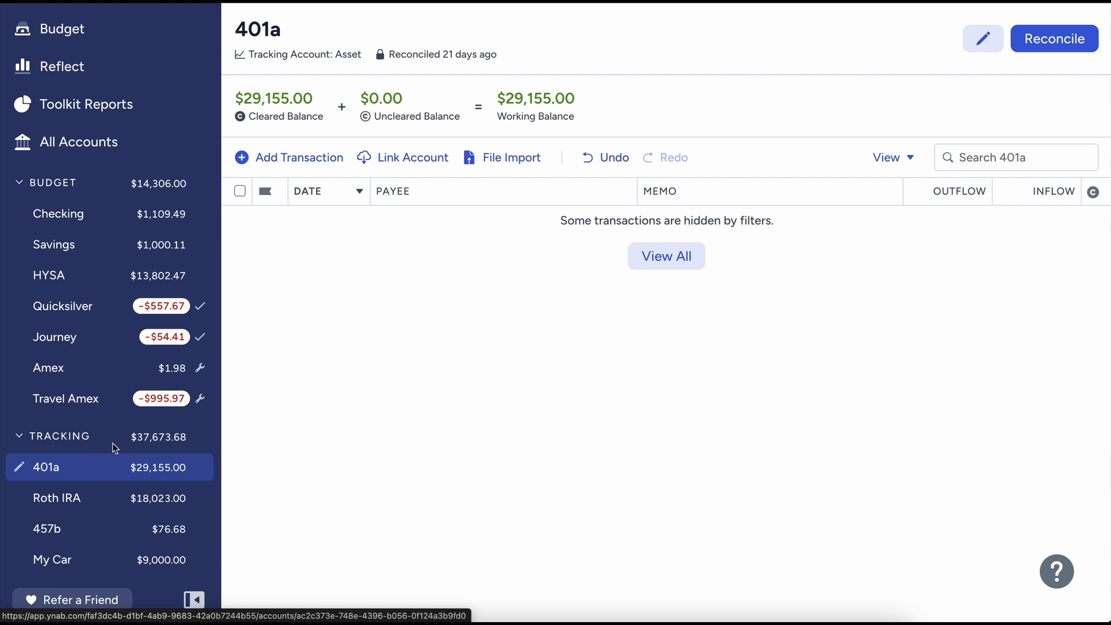
pyautogui.click(1021, 38)
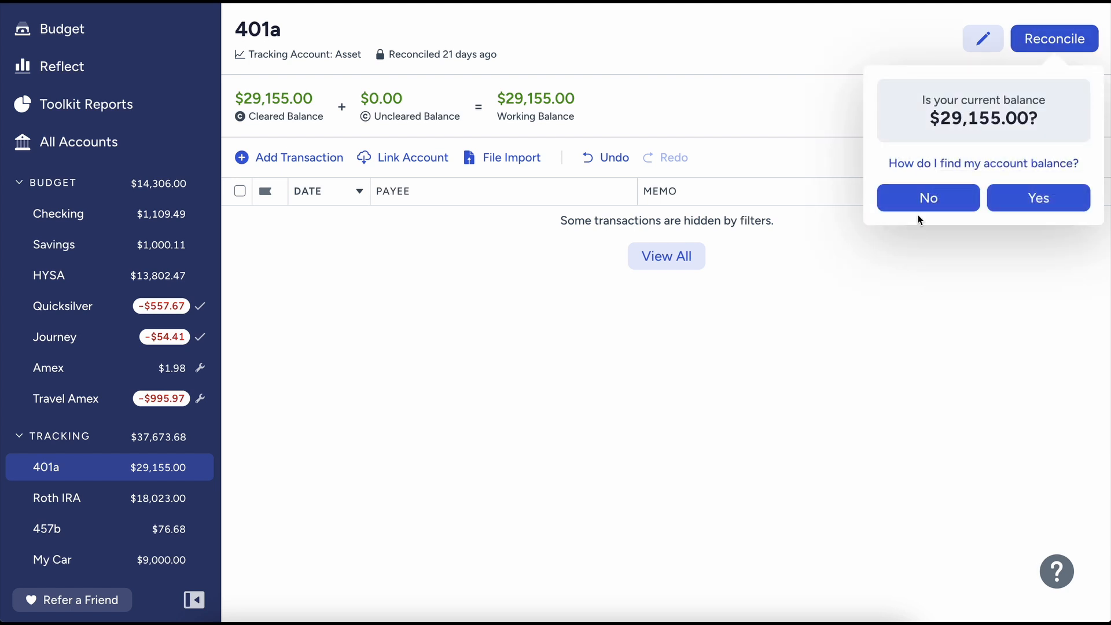
pyautogui.click(921, 207)
pyautogui.write('29')
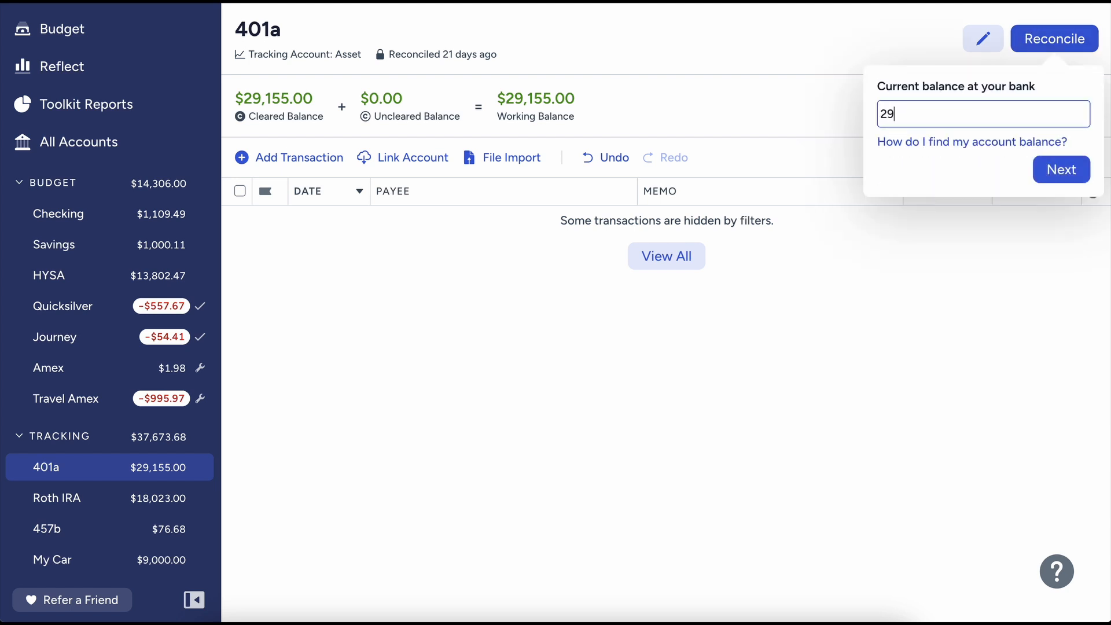
pyautogui.write(',480')
pyautogui.click(1047, 166)
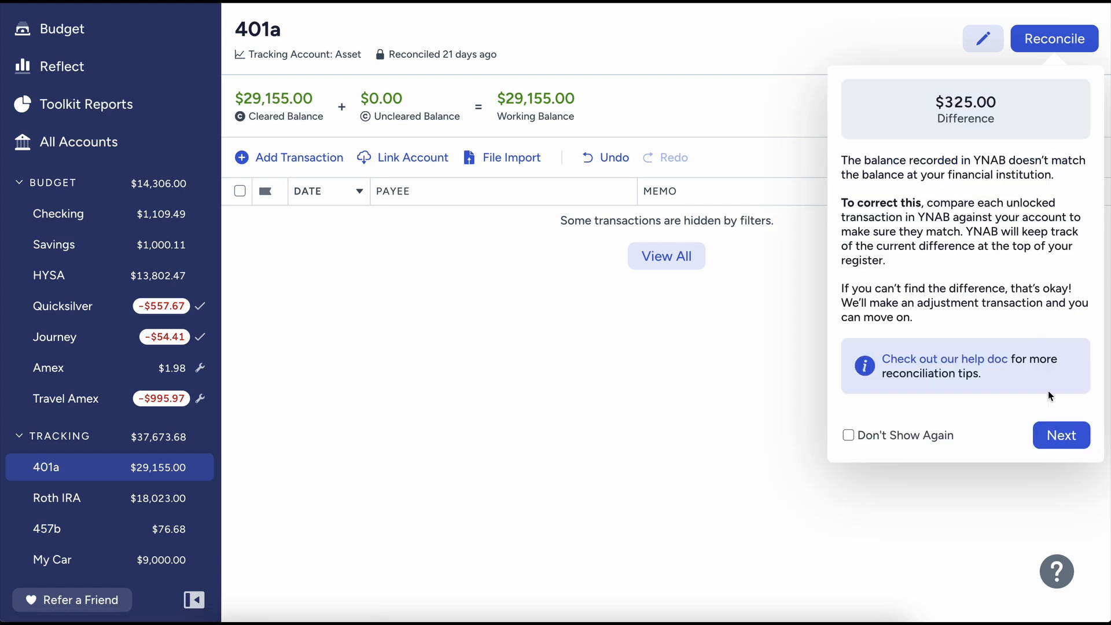
pyautogui.click(1055, 435)
pyautogui.click(954, 212)
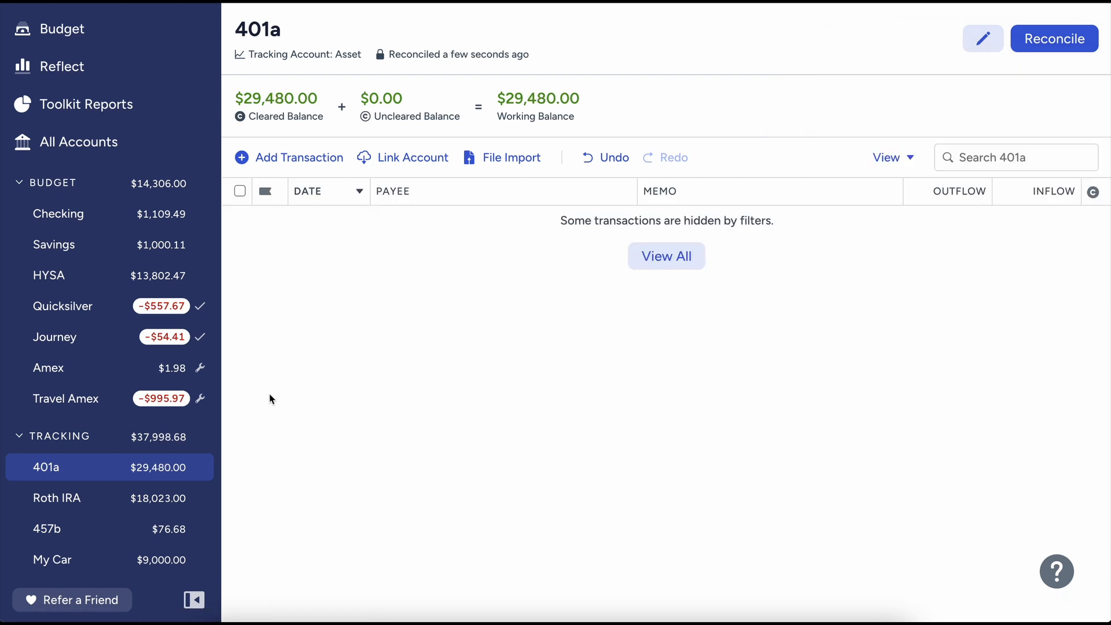
# Reconcile the Roth IRA tracking account to a current balance of $17,961 with an adjustment transaction
pyautogui.click(97, 495)
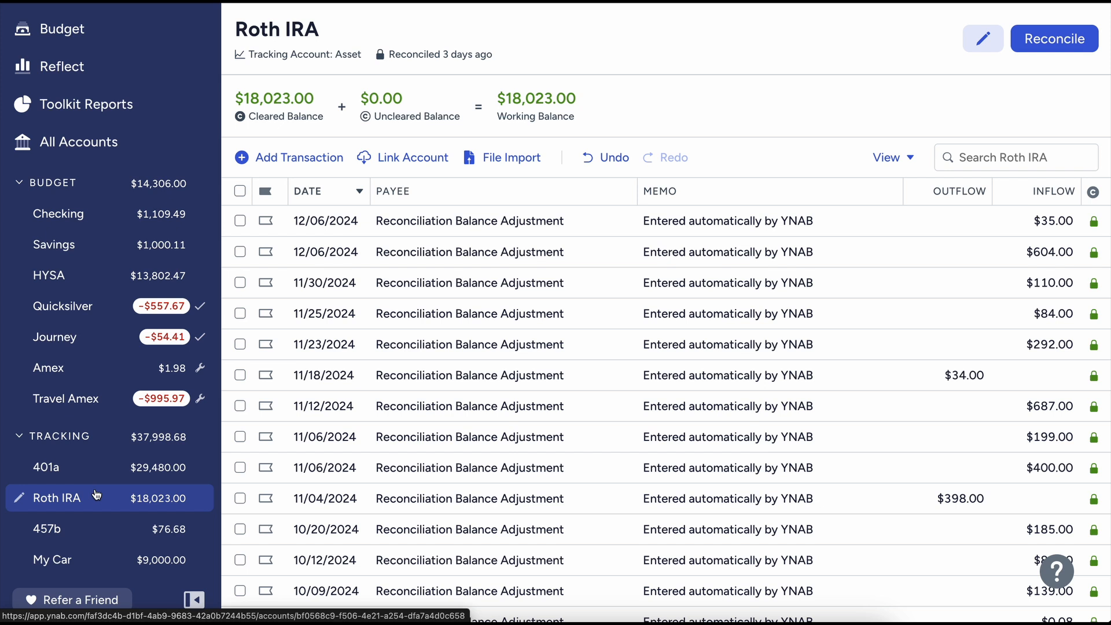
pyautogui.scroll(-3, 97, 493)
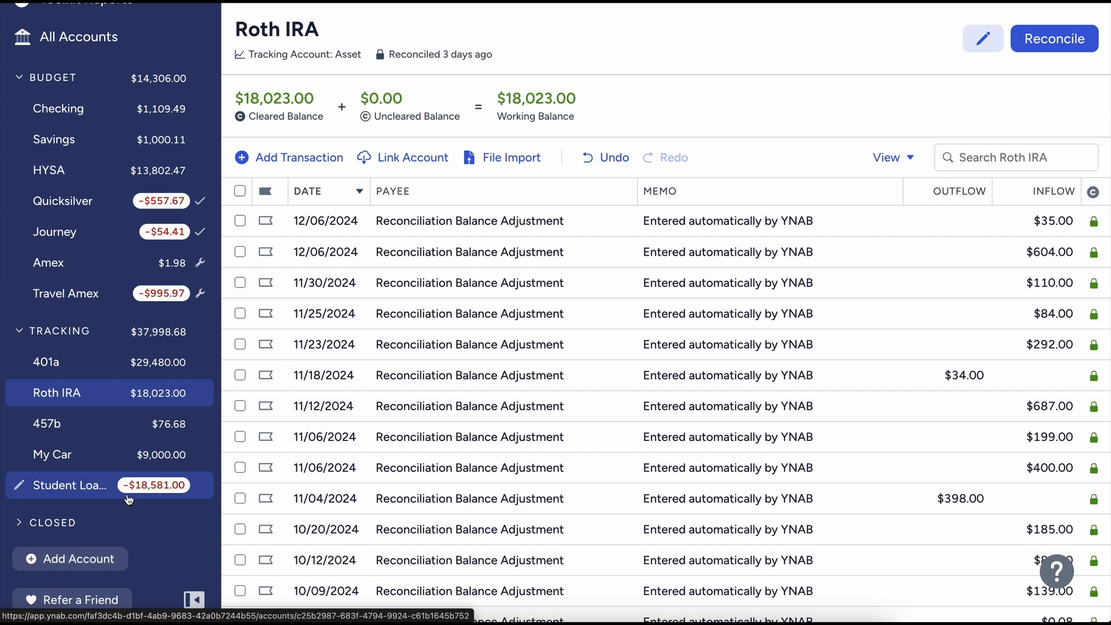
pyautogui.click(1041, 41)
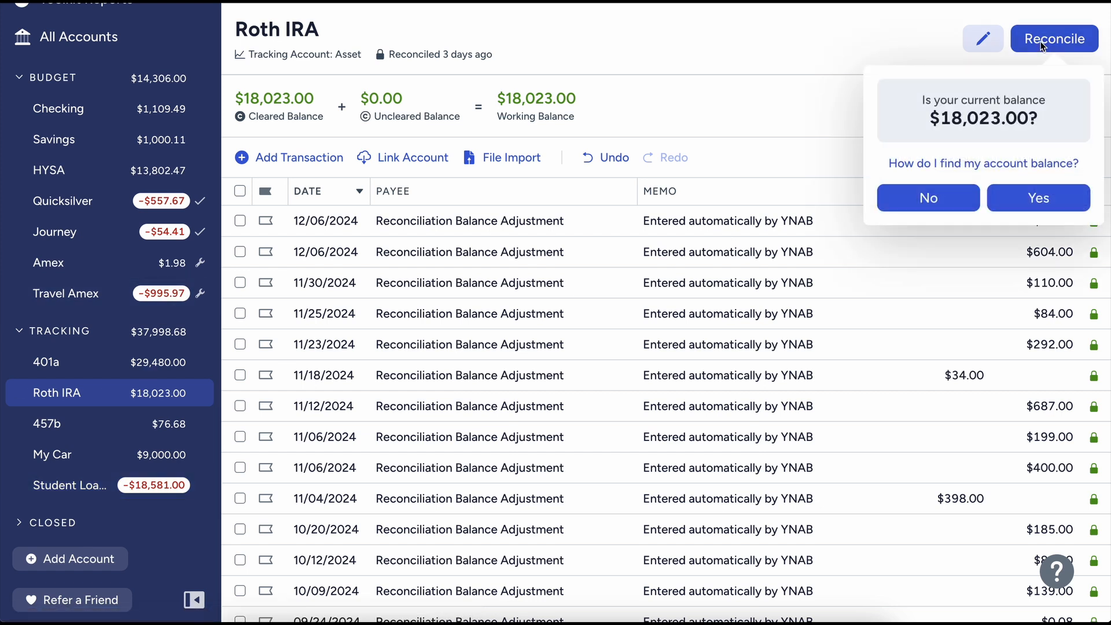
pyautogui.click(956, 197)
pyautogui.write('179')
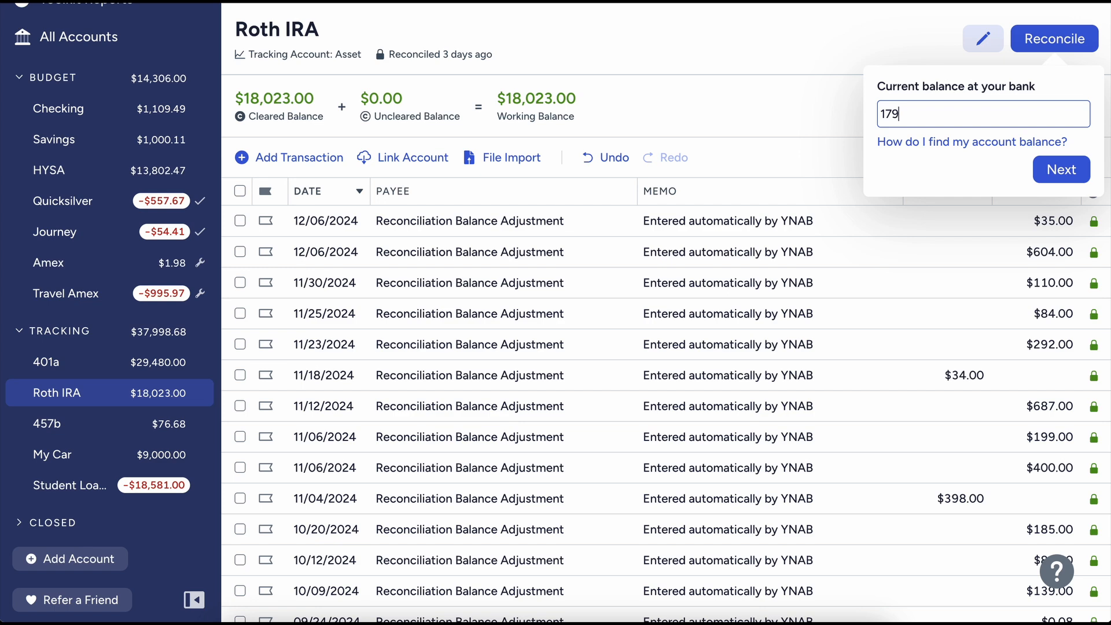
pyautogui.write('61')
pyautogui.click(1059, 171)
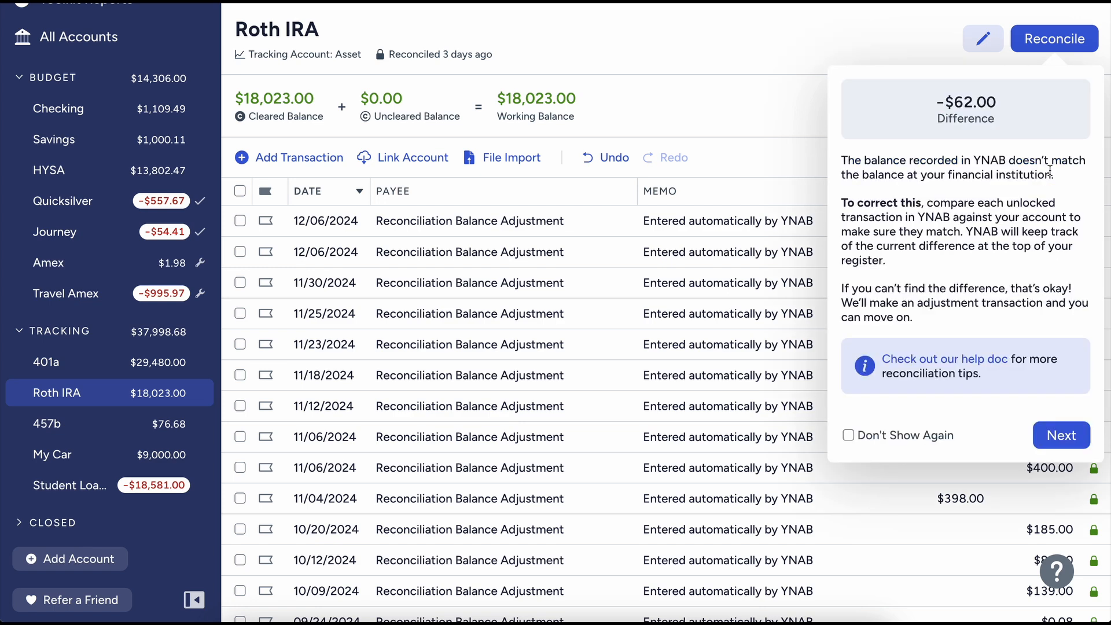
pyautogui.click(1059, 435)
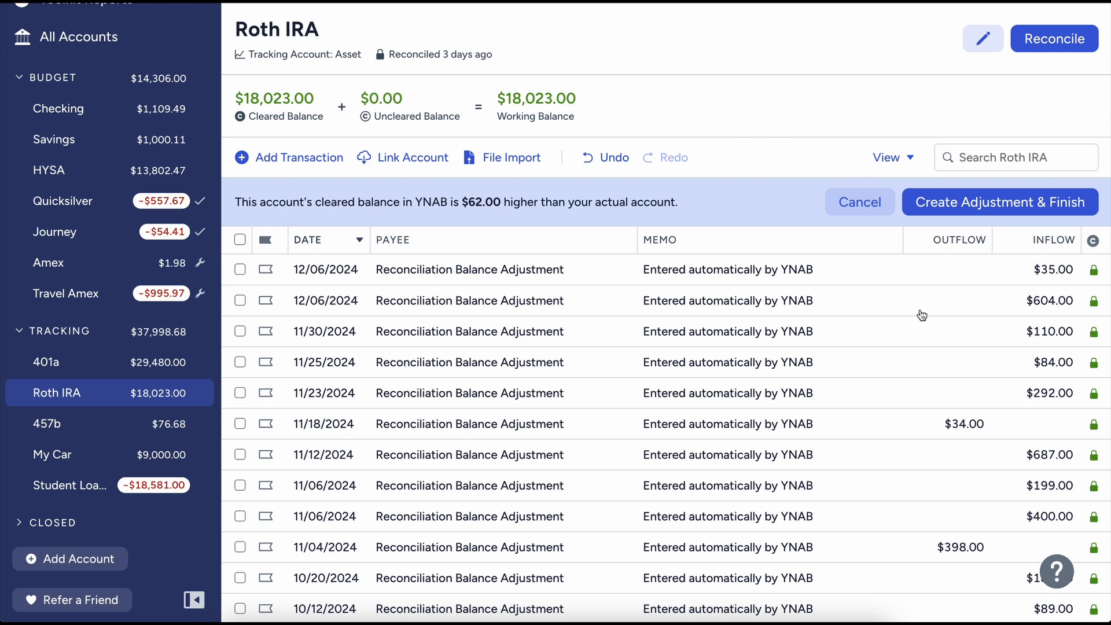
pyautogui.click(984, 203)
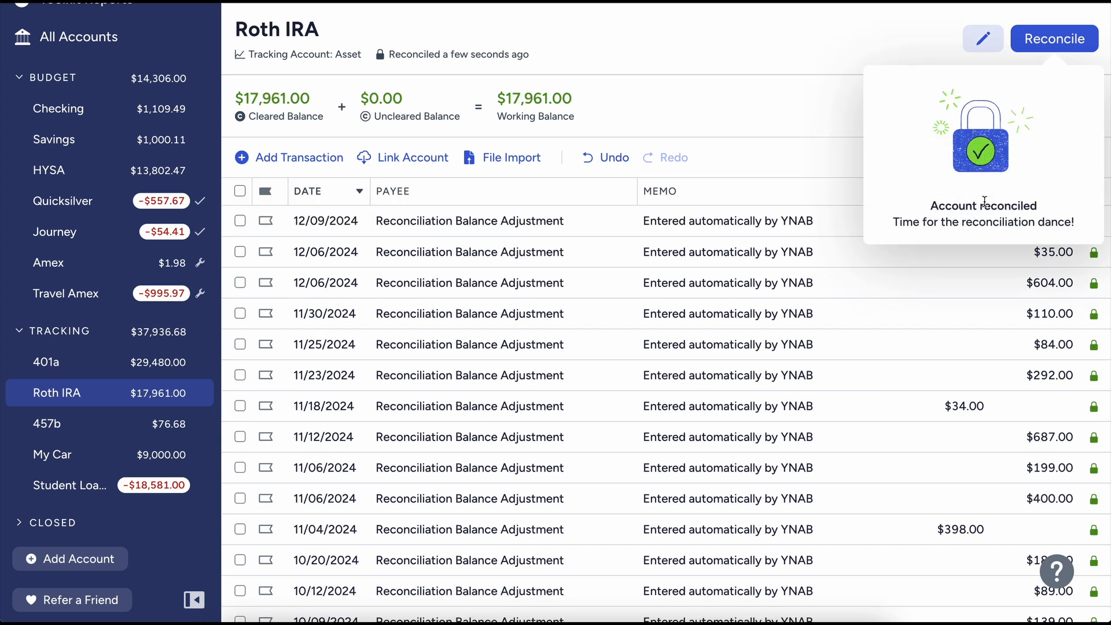
pyautogui.click(808, 26)
pyautogui.scroll(-1, 683, 236)
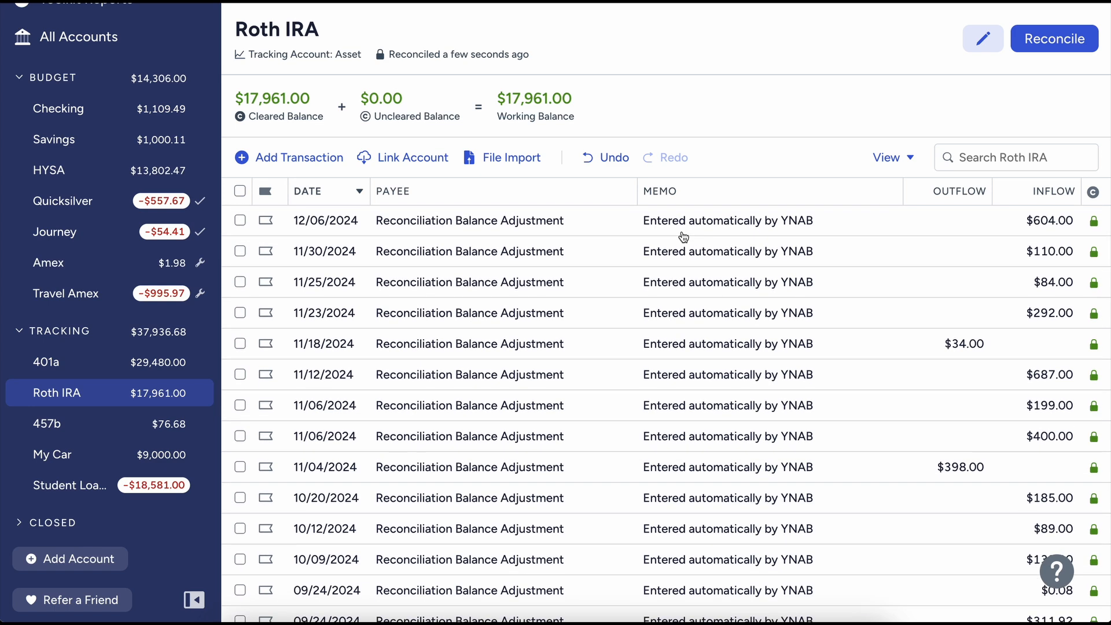
# Review the 457b, Checking, Savings and HYSA accounts' balances and recent transactions
pyautogui.click(95, 426)
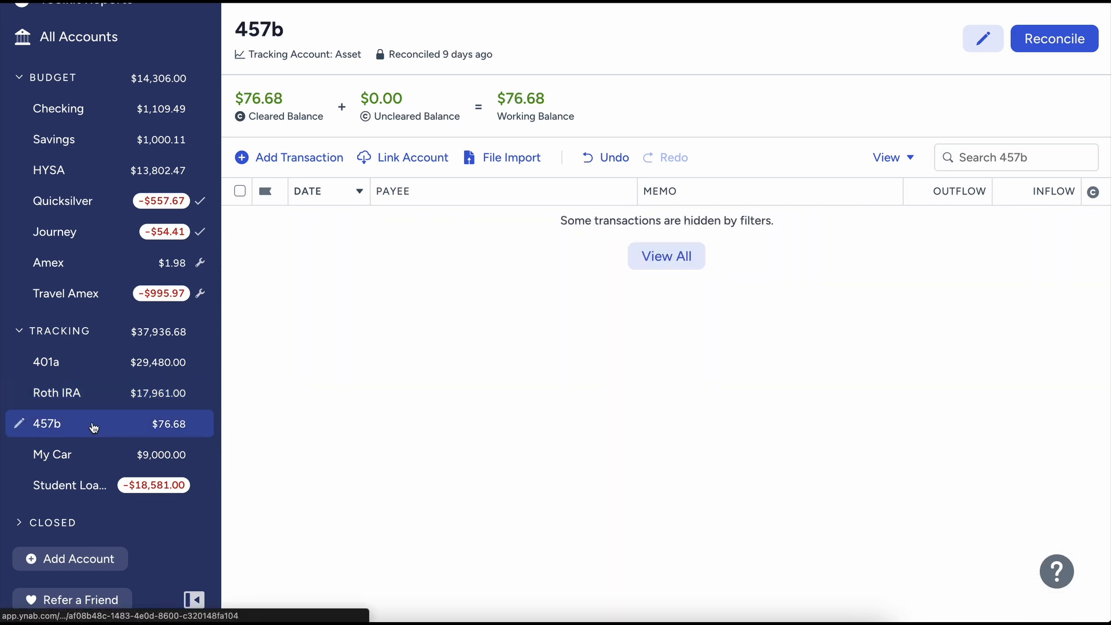
pyautogui.scroll(1, 116, 448)
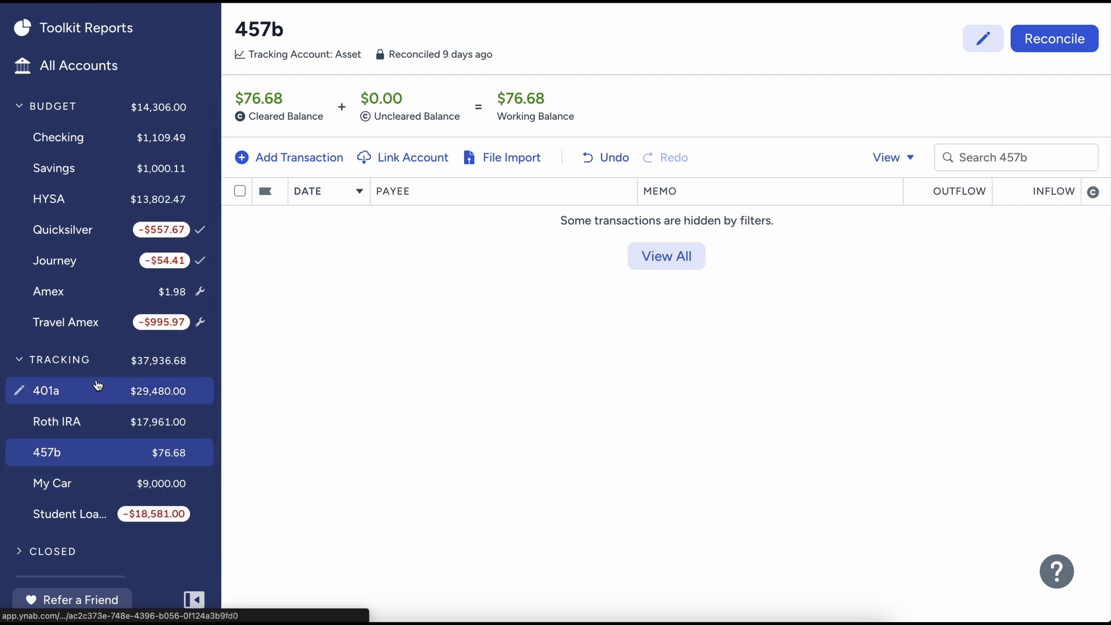
pyautogui.scroll(3, 87, 555)
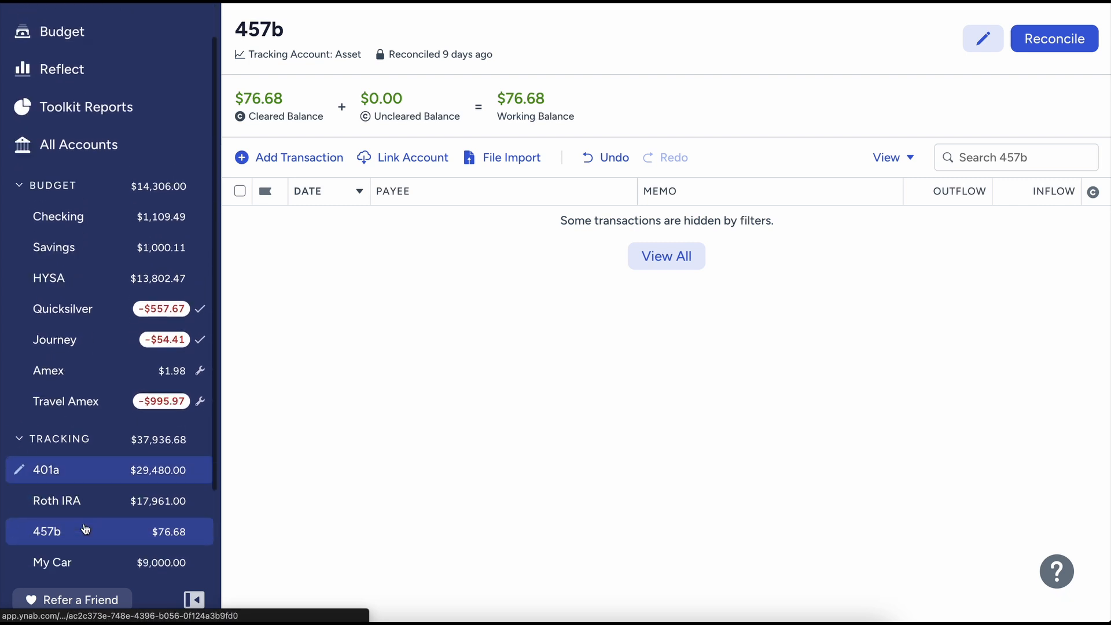
pyautogui.scroll(-1, 85, 529)
pyautogui.click(132, 201)
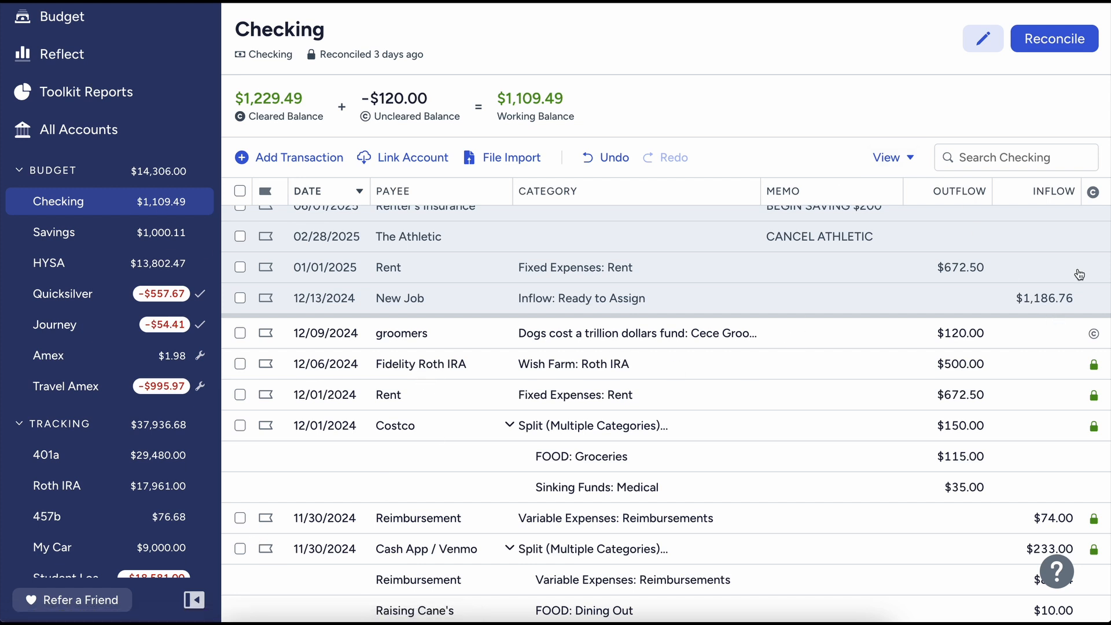
pyautogui.click(45, 232)
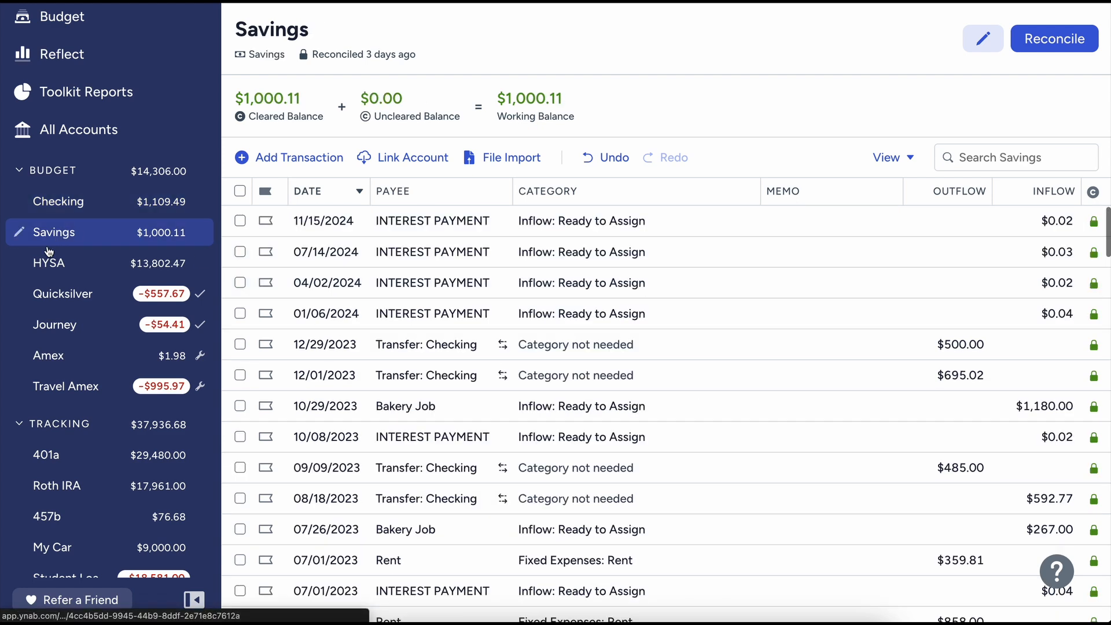
pyautogui.click(51, 261)
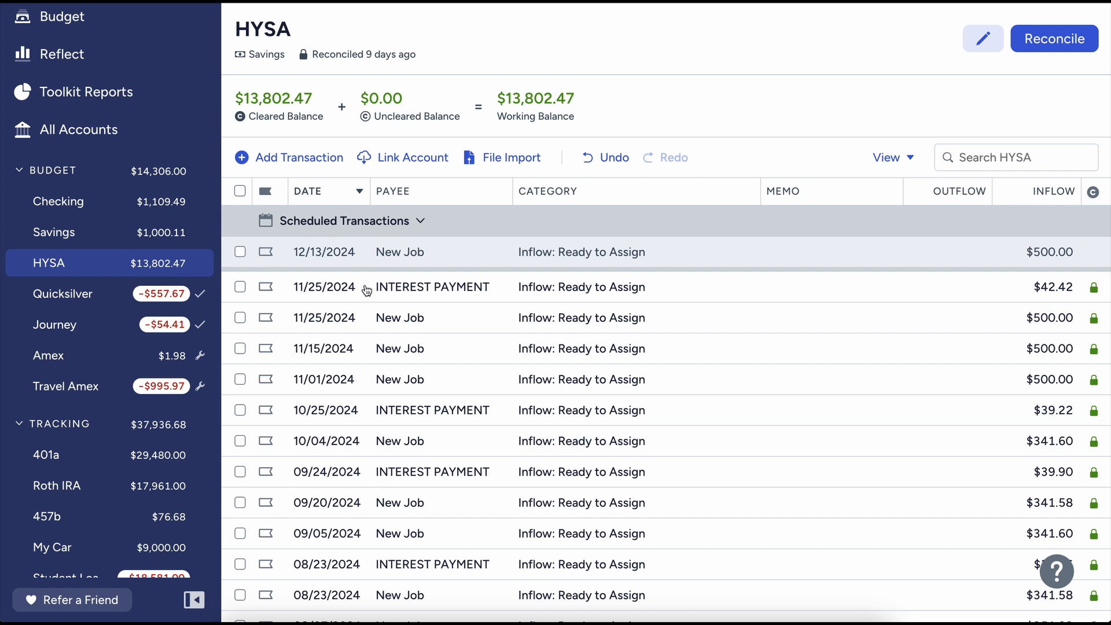
# Record a 12/09/2024 payment of $231.90 from Checking to the Quicksilver card
pyautogui.click(50, 293)
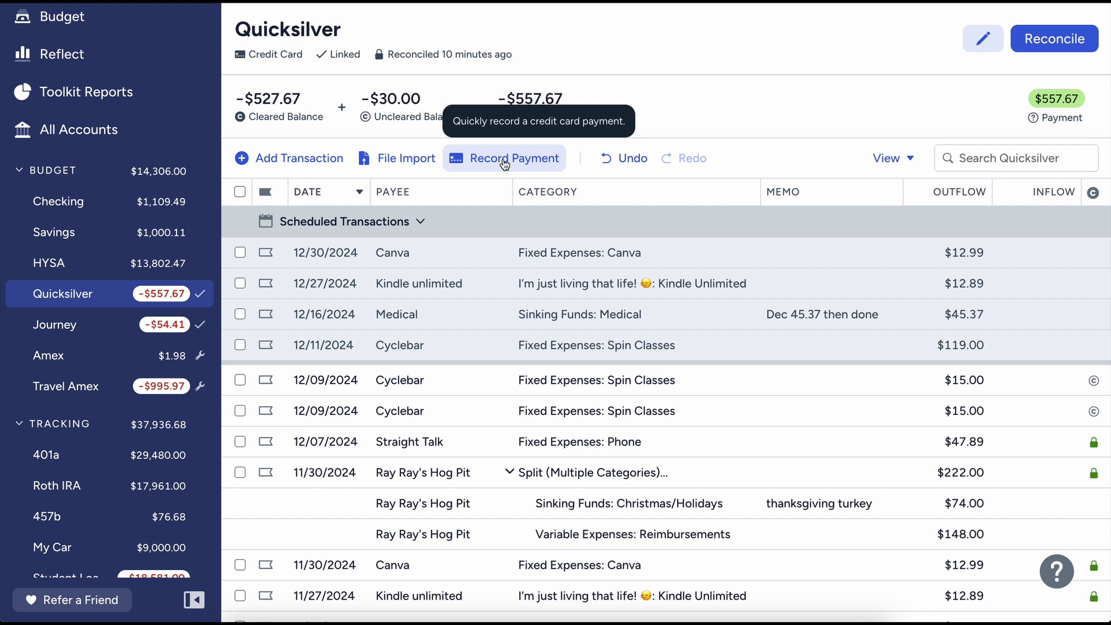
pyautogui.click(505, 164)
pyautogui.click(1052, 224)
pyautogui.write('231.90')
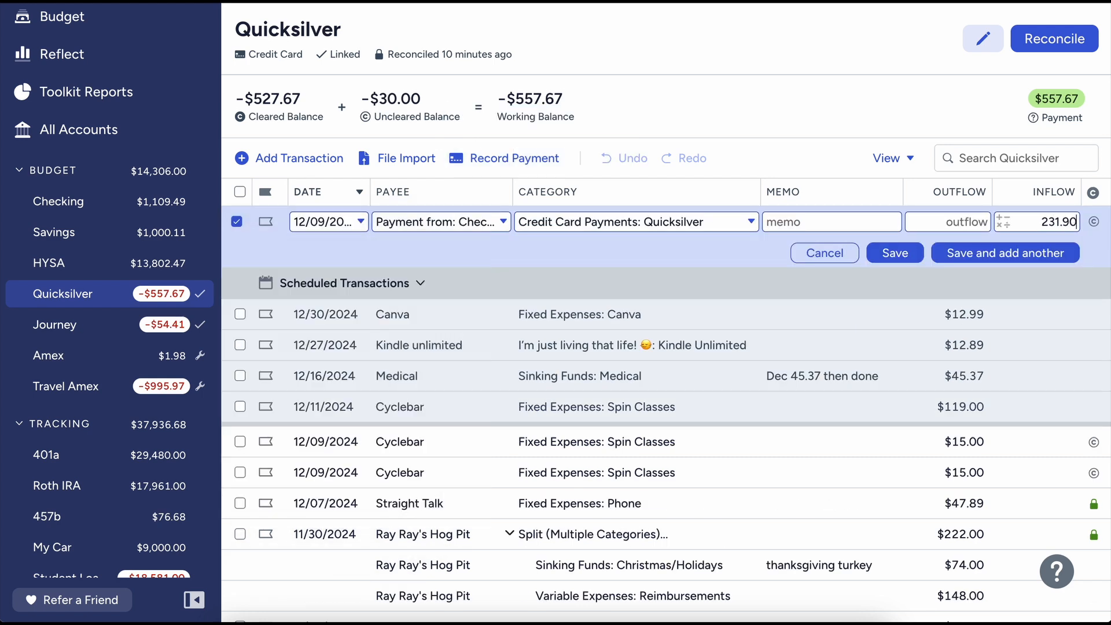
pyautogui.press('Return')
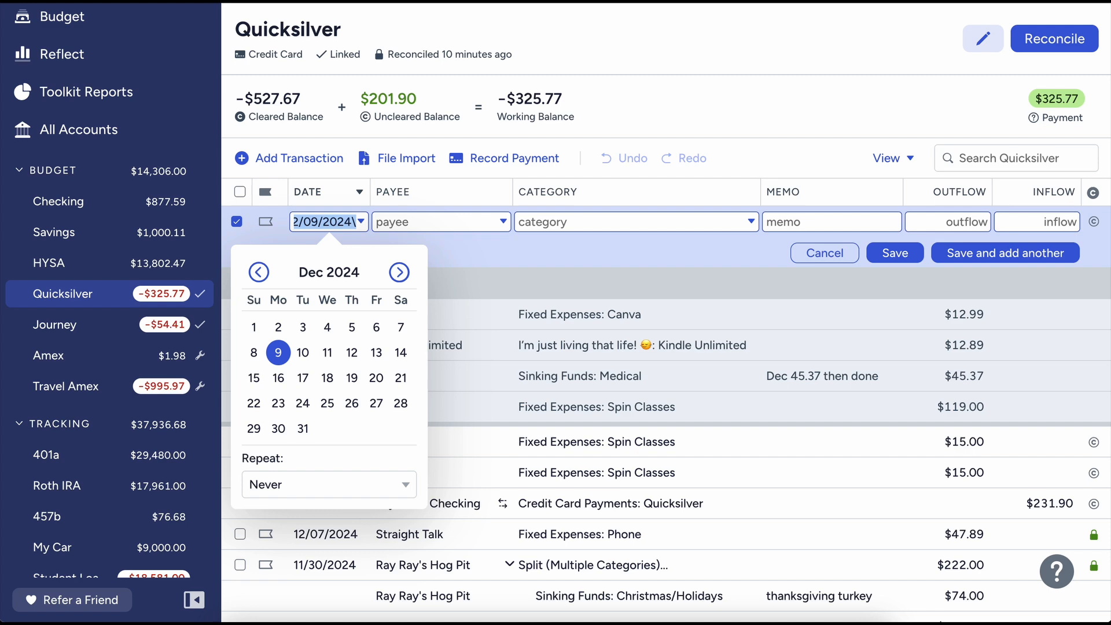
pyautogui.click(830, 253)
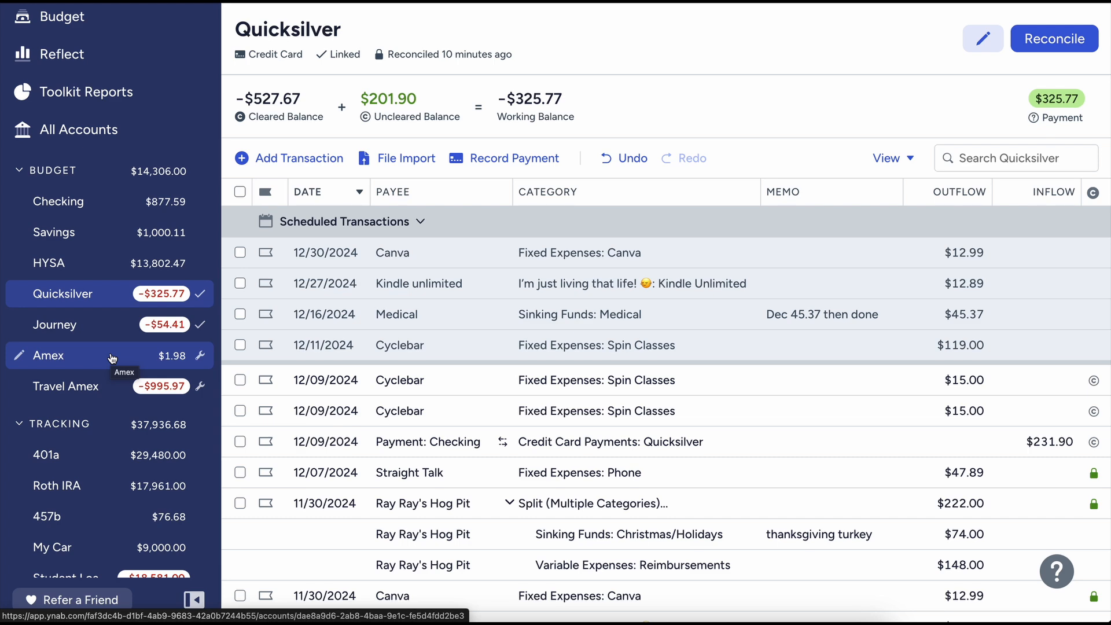
# Compare the Journey card's cleared balance with its bank balance without reconciling, and return to the Quicksilver account
pyautogui.click(81, 333)
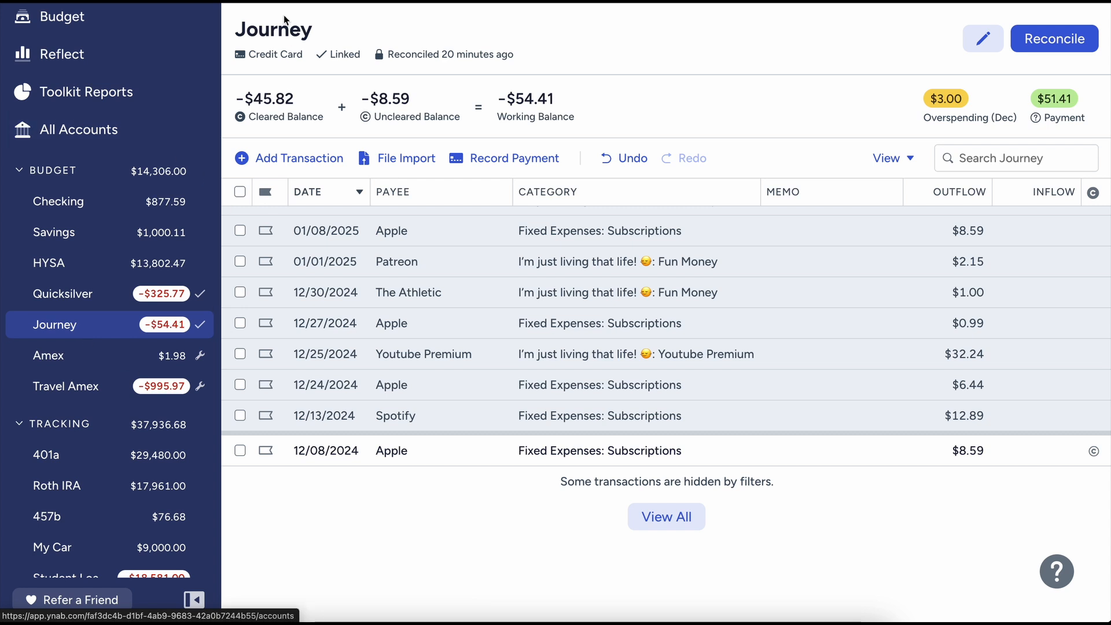
pyautogui.click(1069, 40)
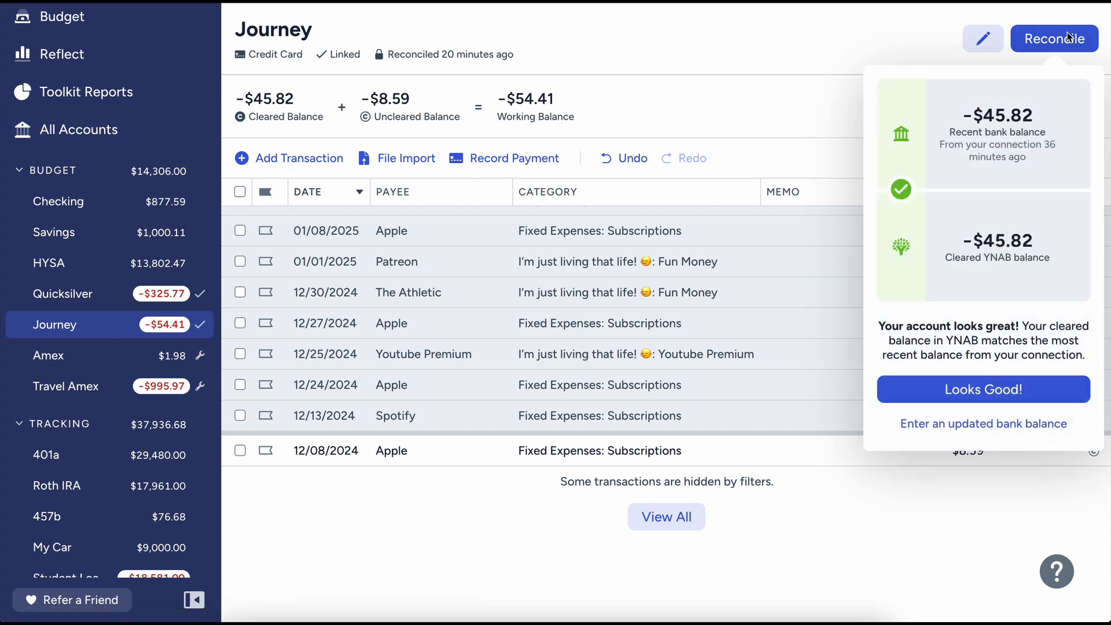
pyautogui.click(787, 122)
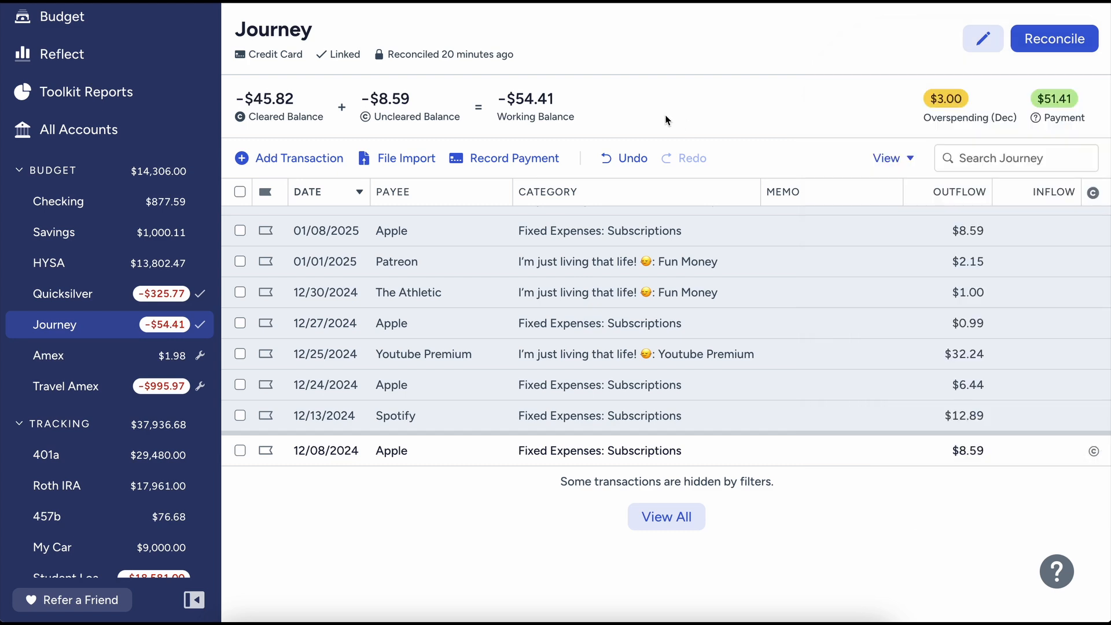
pyautogui.click(75, 296)
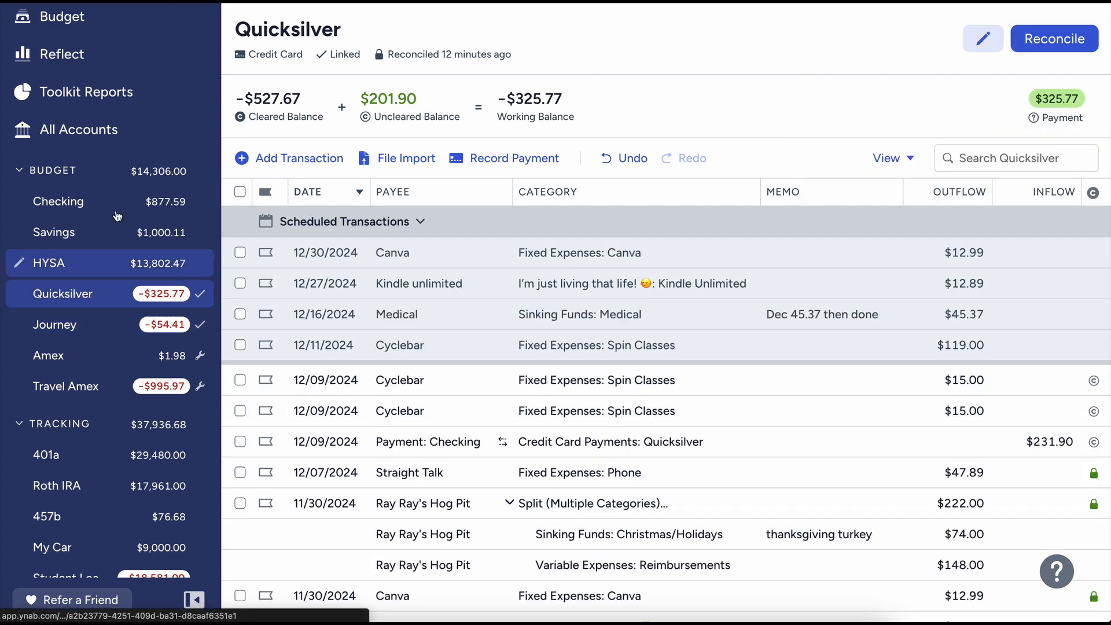
# Cover the overspent Books category in the November 2024 budget with money from black friday - fitness
pyautogui.click(110, 51)
pyautogui.click(102, 74)
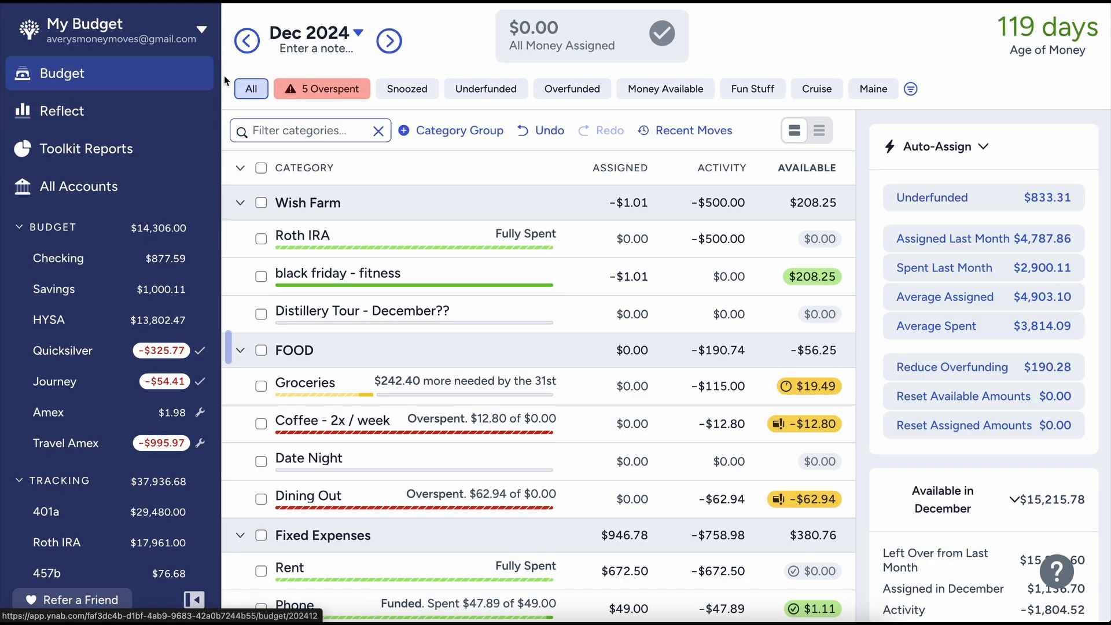
pyautogui.click(247, 43)
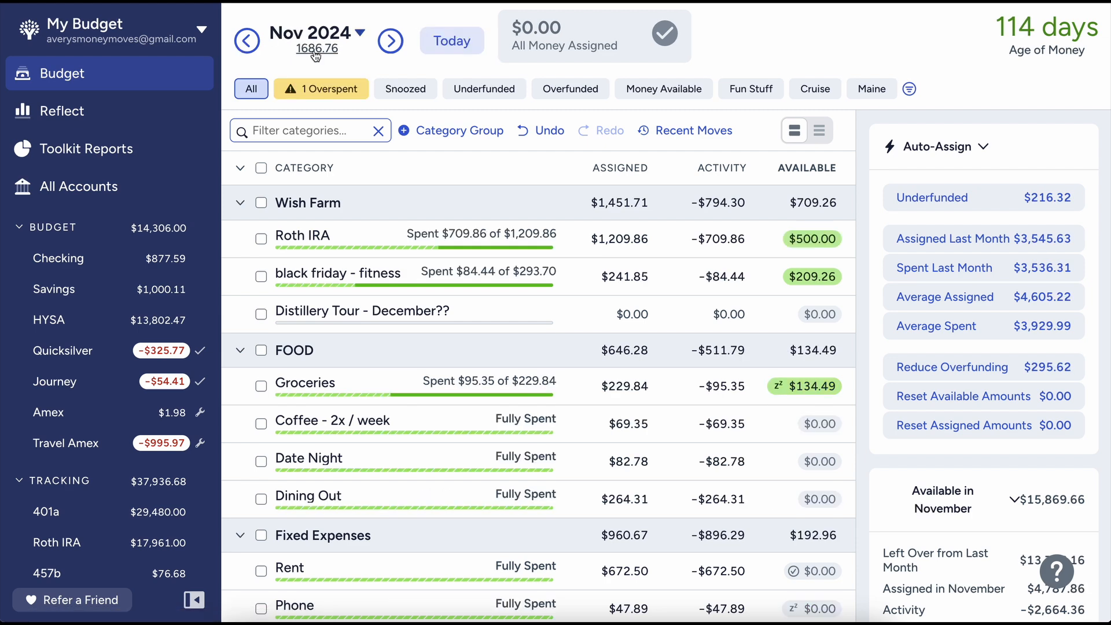
pyautogui.click(321, 89)
pyautogui.click(834, 240)
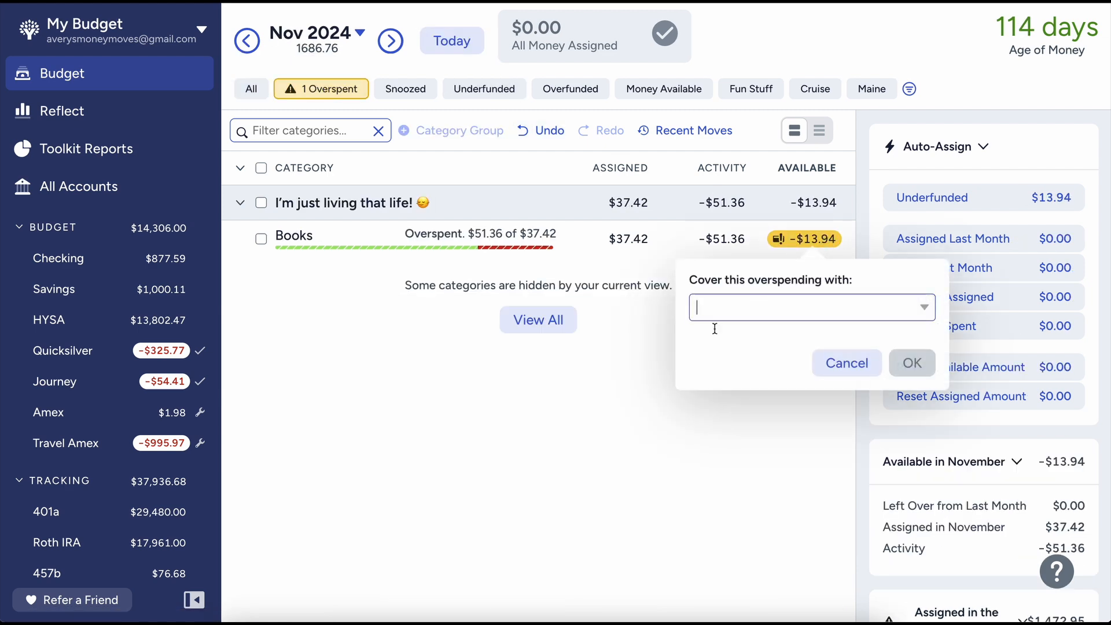
pyautogui.write('bla')
pyautogui.press('Return')
pyautogui.press('Return')
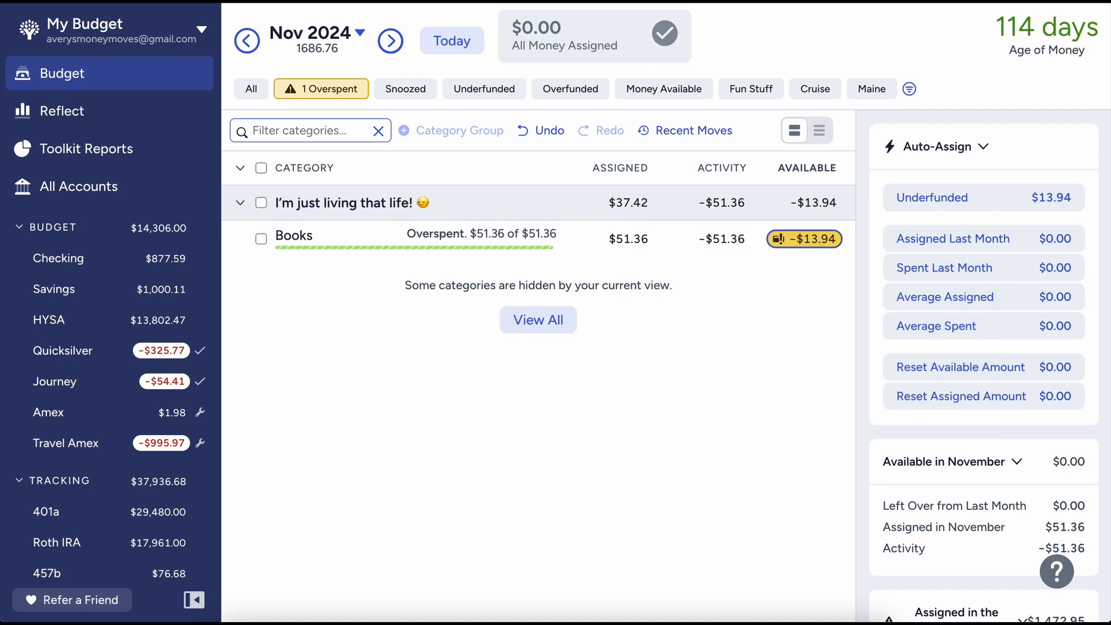
# Glance at the October 2024 budget, then find the Books category in November 2024 and examine its balance details
pyautogui.click(535, 444)
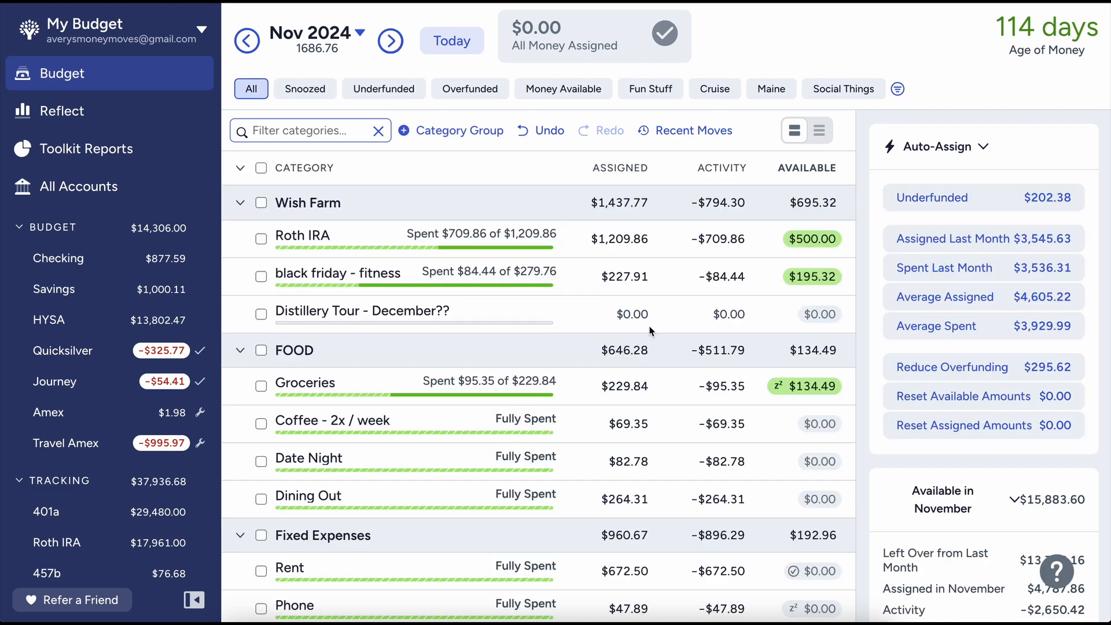
pyautogui.click(248, 40)
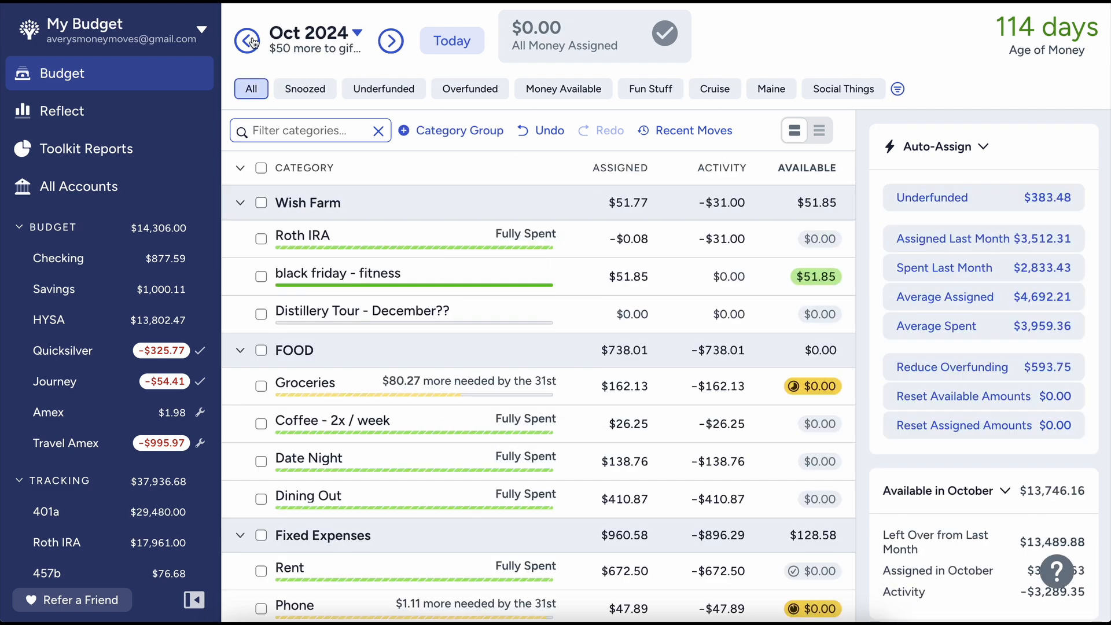
pyautogui.click(389, 43)
pyautogui.scroll(-15, 342, 236)
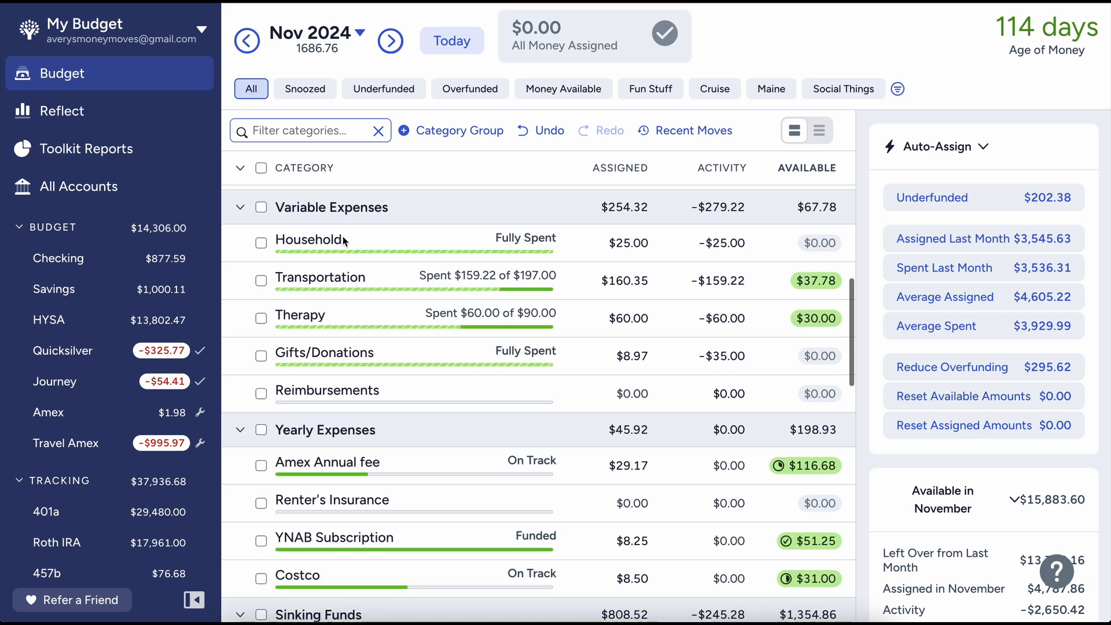
pyautogui.hotkey('ctrl', 'f')
pyautogui.write('book')
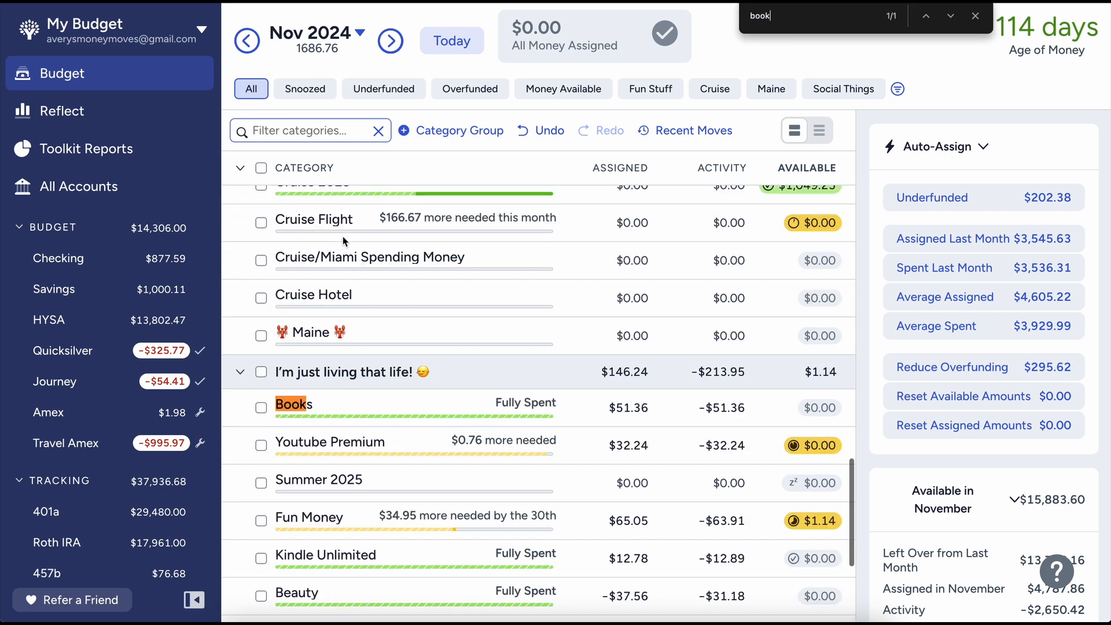
pyautogui.click(379, 394)
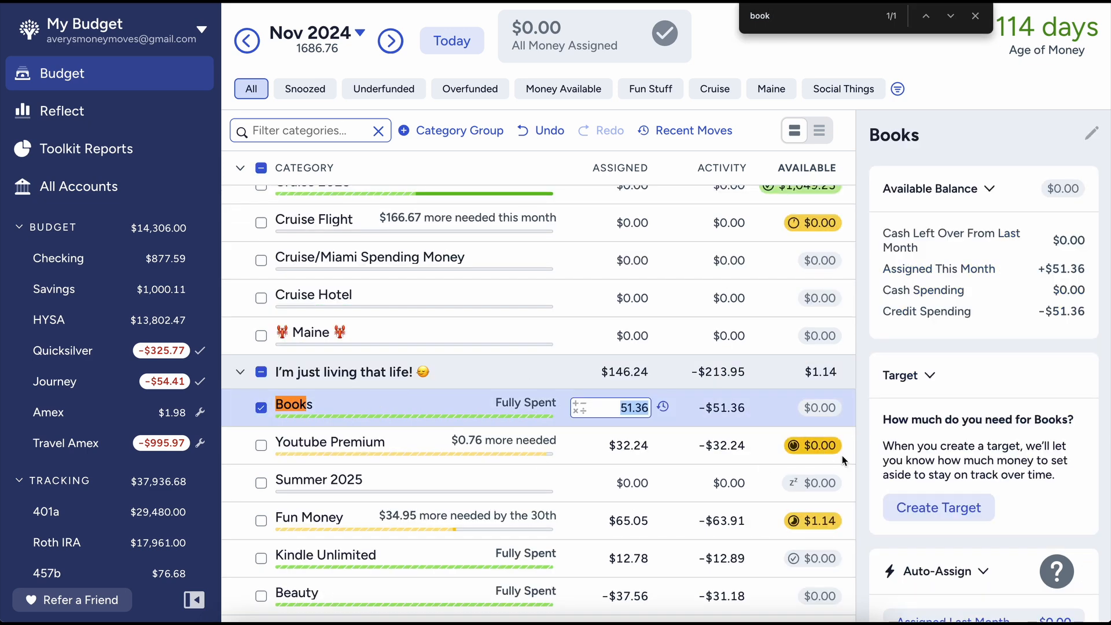
pyautogui.scroll(-5, 956, 455)
pyautogui.scroll(5, 956, 455)
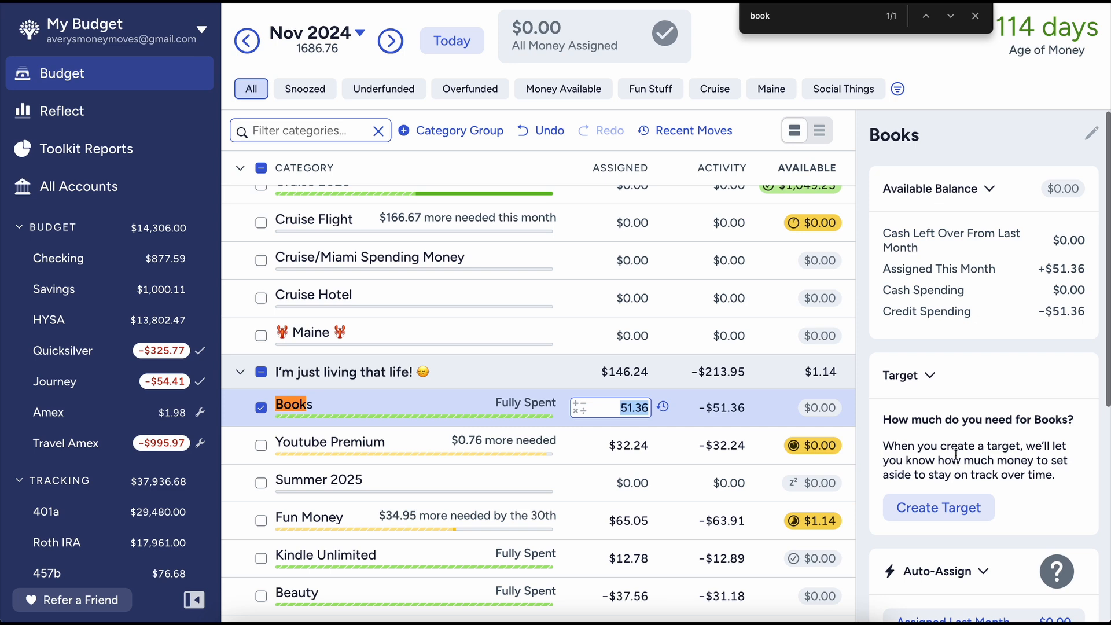
pyautogui.click(262, 374)
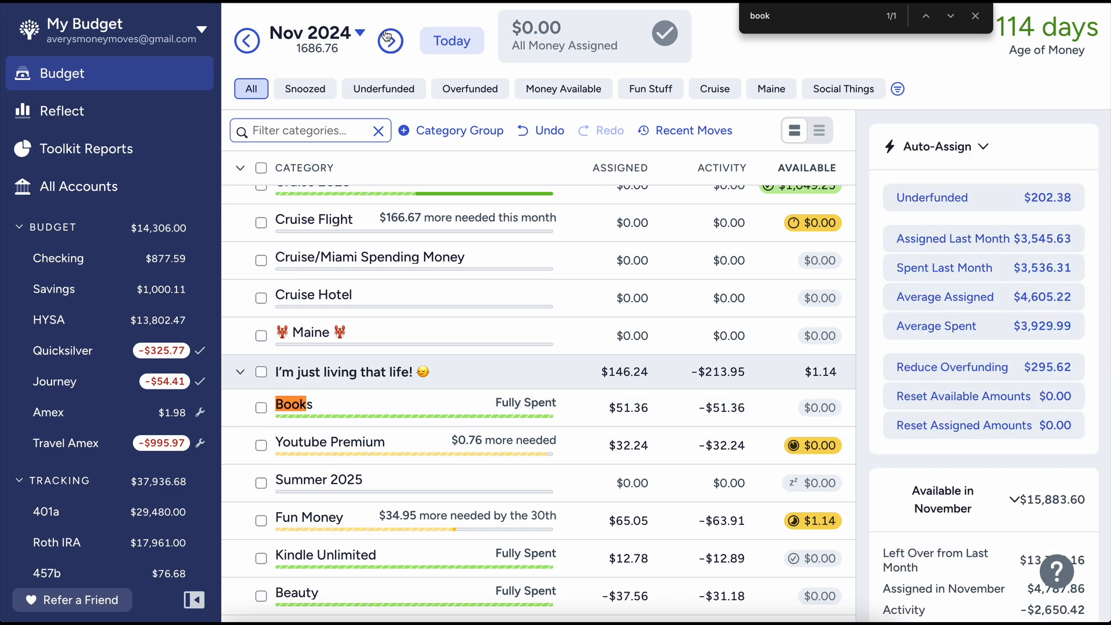
# Check the January 2025 budget's money left to assign and return to the November 2024 budget
pyautogui.click(389, 40)
pyautogui.click(386, 39)
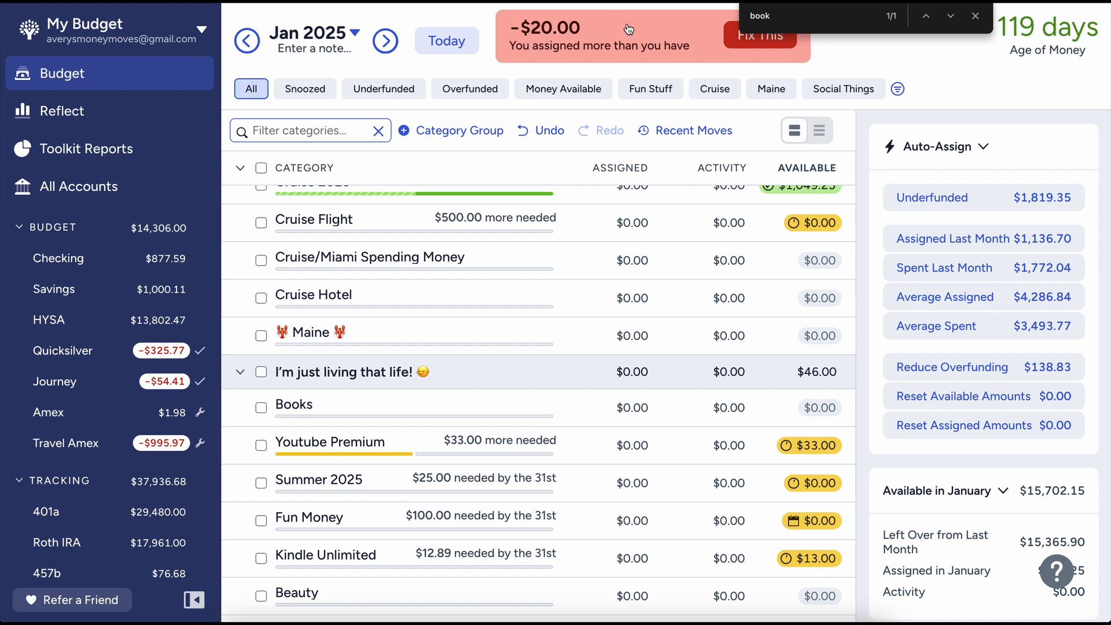
pyautogui.click(974, 18)
pyautogui.click(246, 46)
pyautogui.click(246, 46)
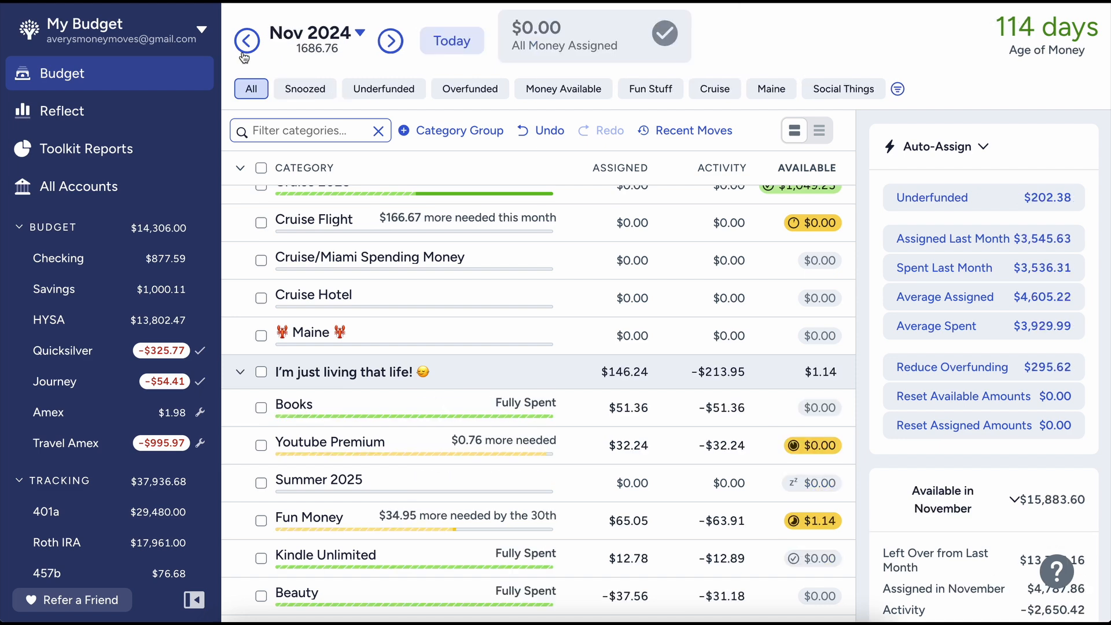
# Review the assigned, activity and available amounts across all November 2024 category groups
pyautogui.scroll(-5, 523, 299)
pyautogui.scroll(3, 523, 299)
pyautogui.scroll(-3, 523, 299)
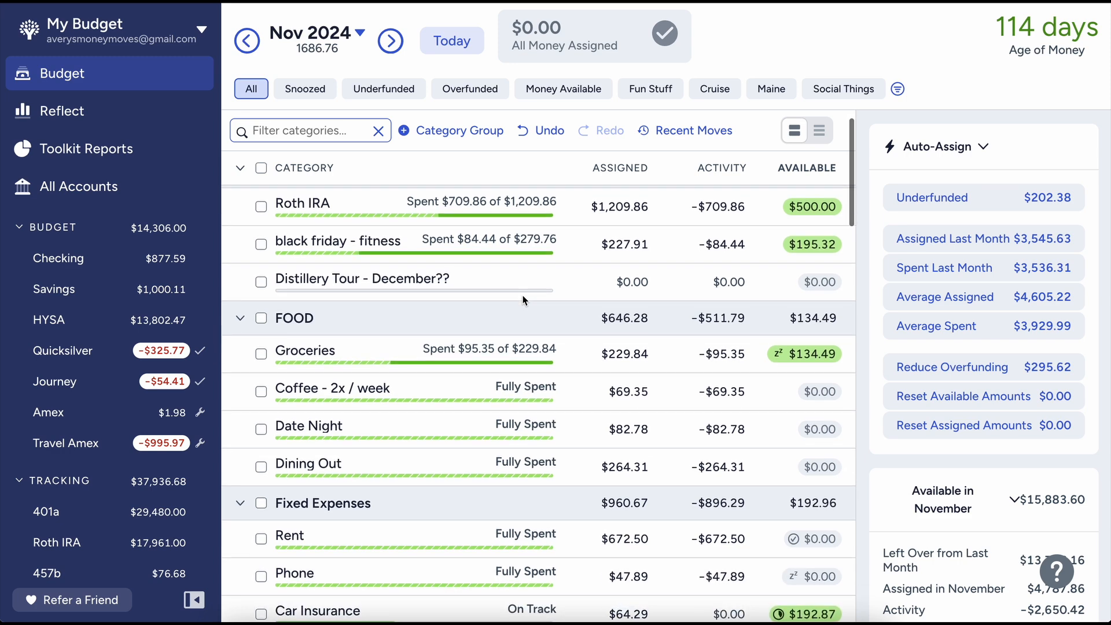
pyautogui.scroll(-8, 522, 299)
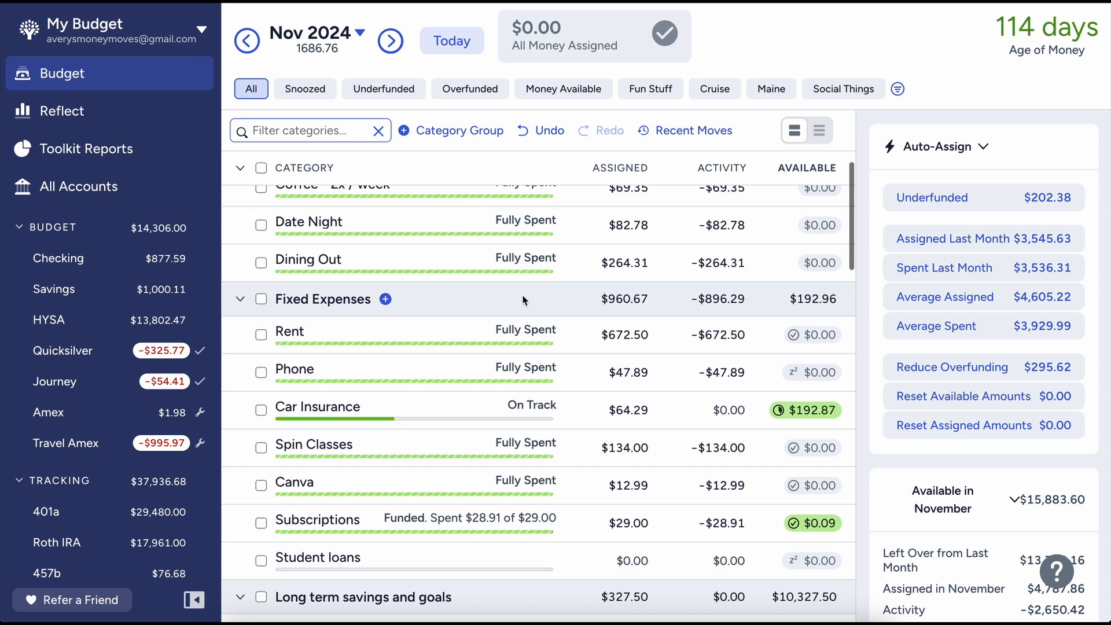
pyautogui.scroll(-3, 523, 299)
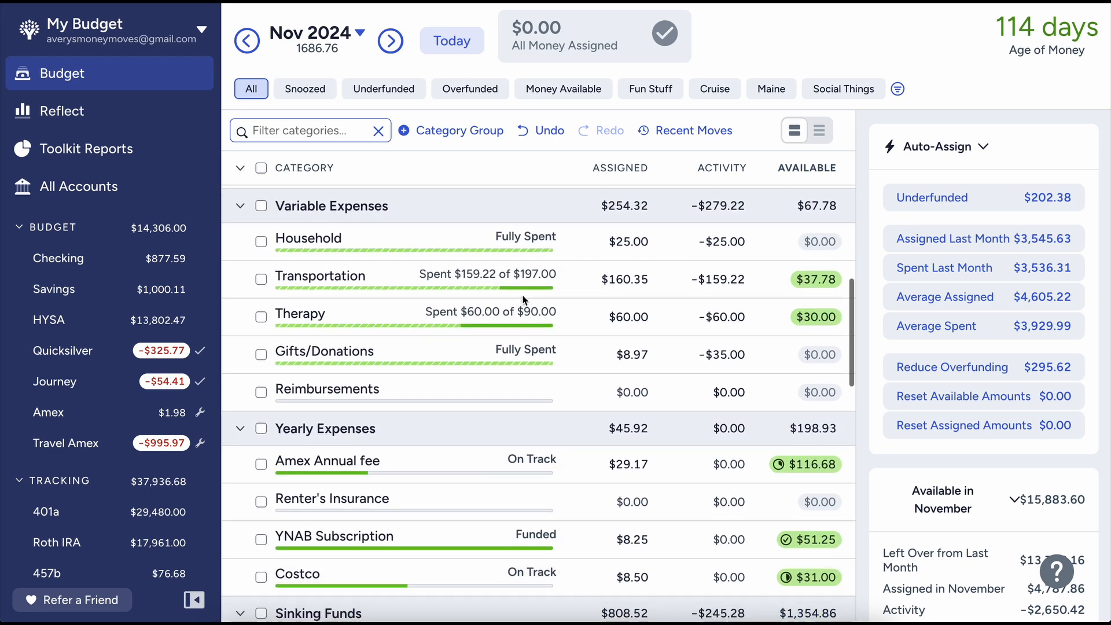
pyautogui.scroll(-6, 632, 377)
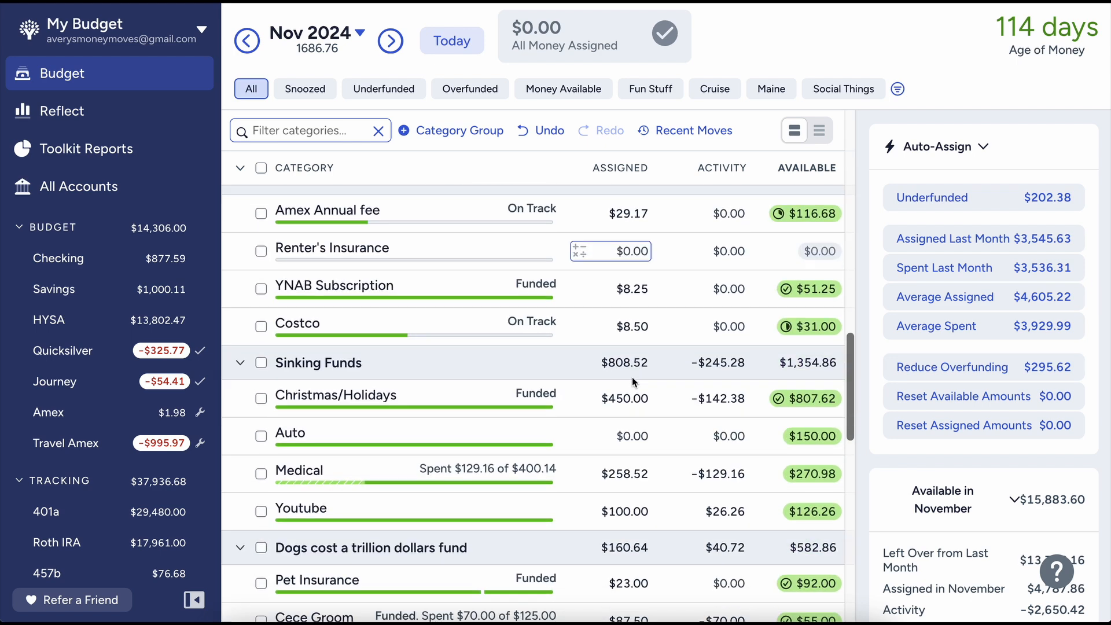
pyautogui.scroll(-3, 633, 382)
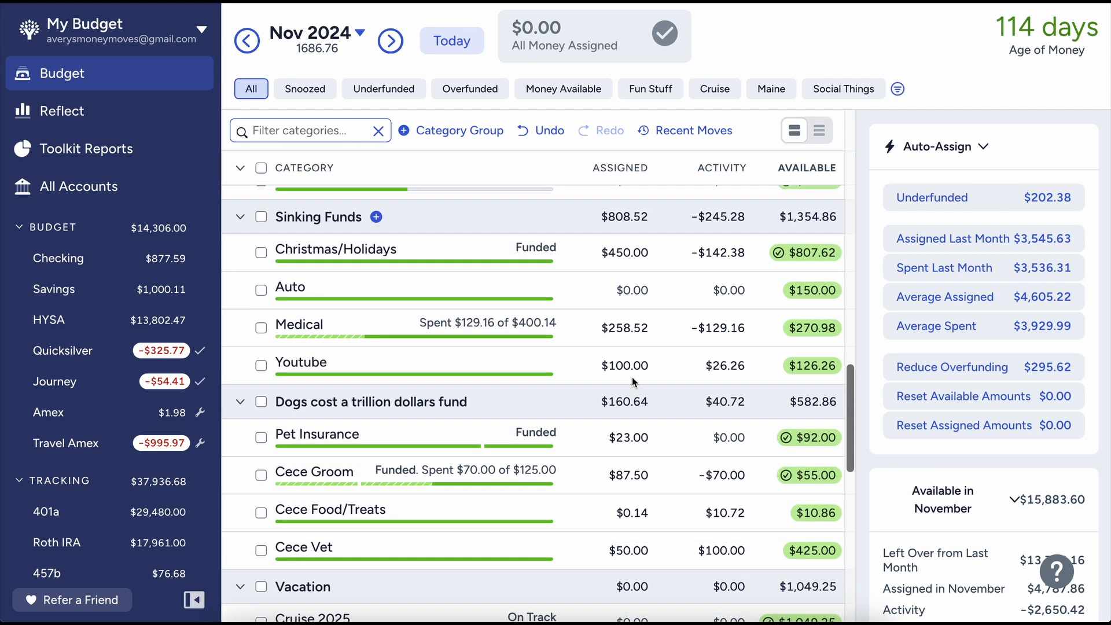
pyautogui.scroll(-6, 632, 377)
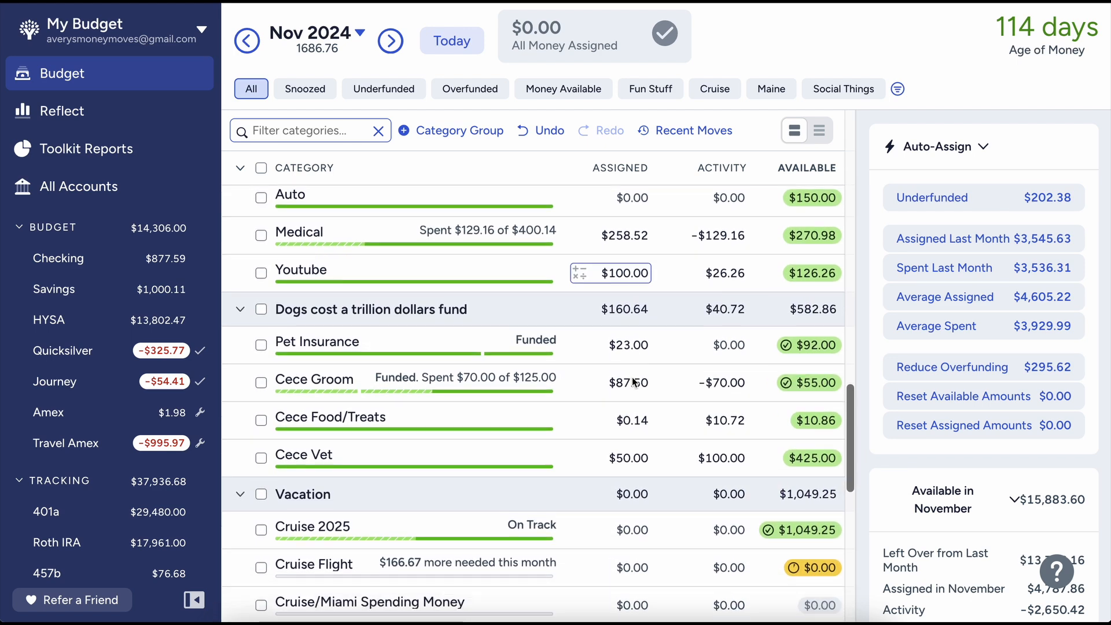
pyautogui.scroll(-5, 632, 377)
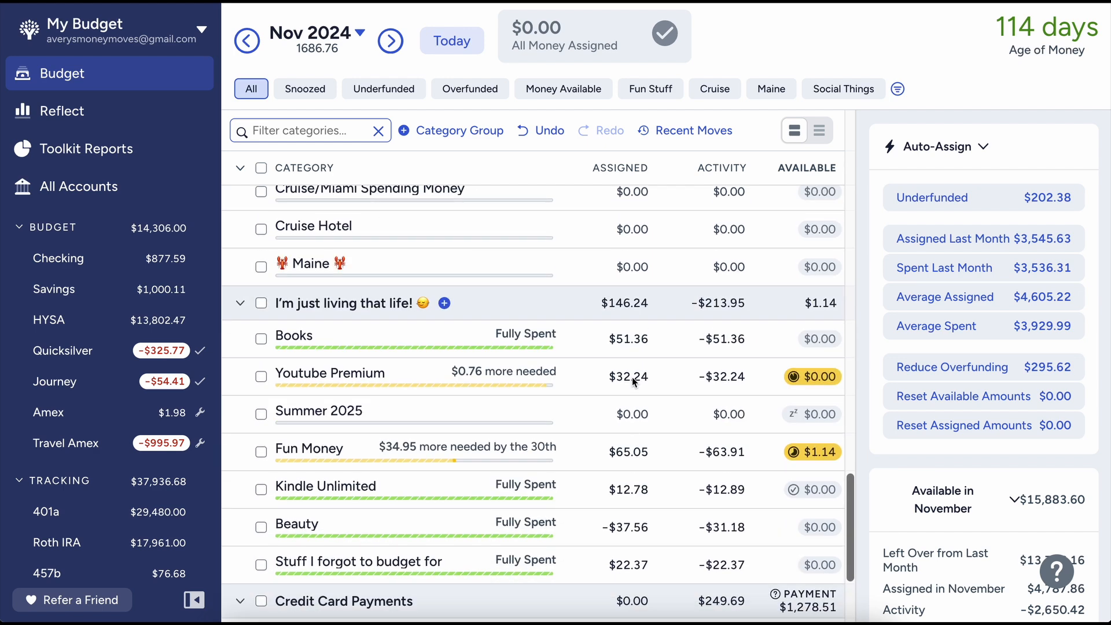
# Show the overspent categories in December 2024 and cover the Coffee - 2x / week overspending with money from Groceries
pyautogui.click(390, 40)
pyautogui.click(324, 90)
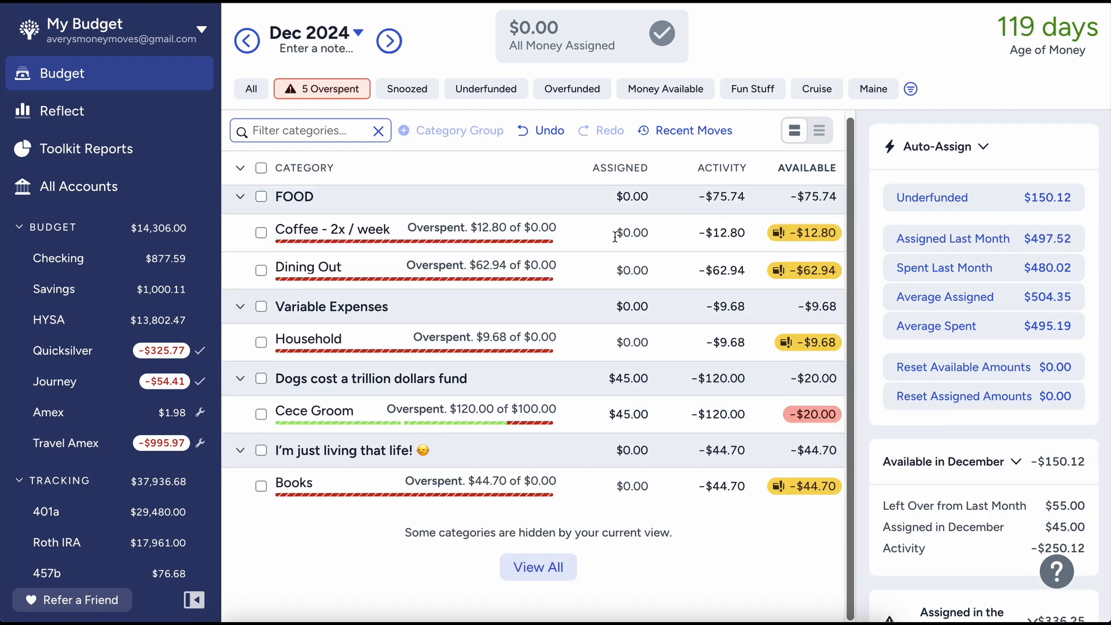
pyautogui.click(804, 237)
pyautogui.click(763, 312)
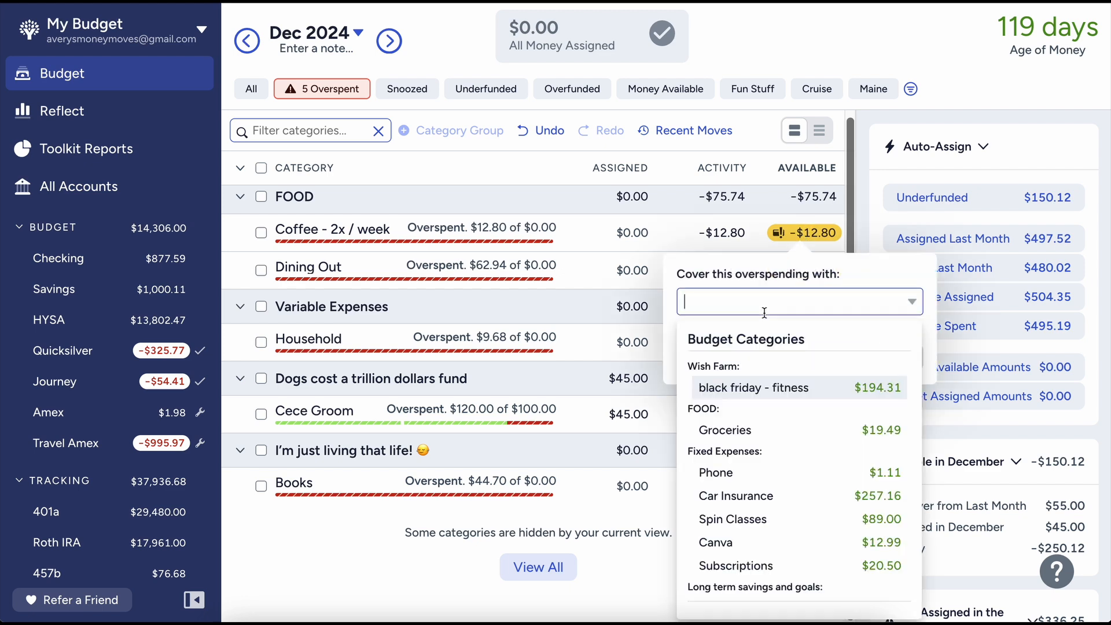
pyautogui.click(761, 435)
pyautogui.click(899, 357)
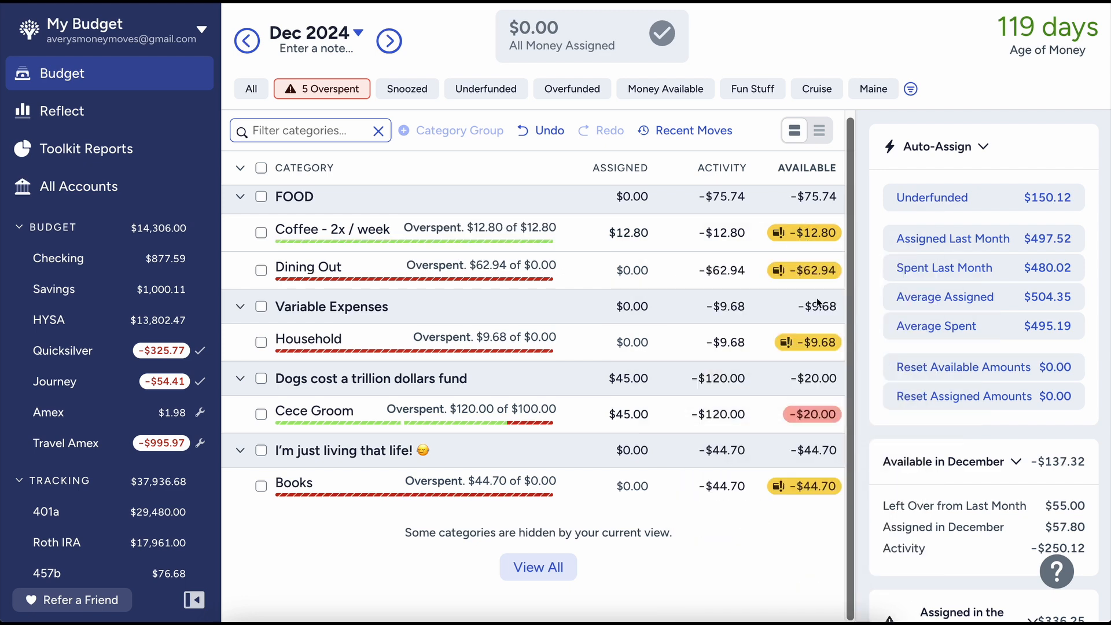
# Check the Dining Out category's December transactions and cover its overspending with money from black friday - fitness
pyautogui.click(803, 239)
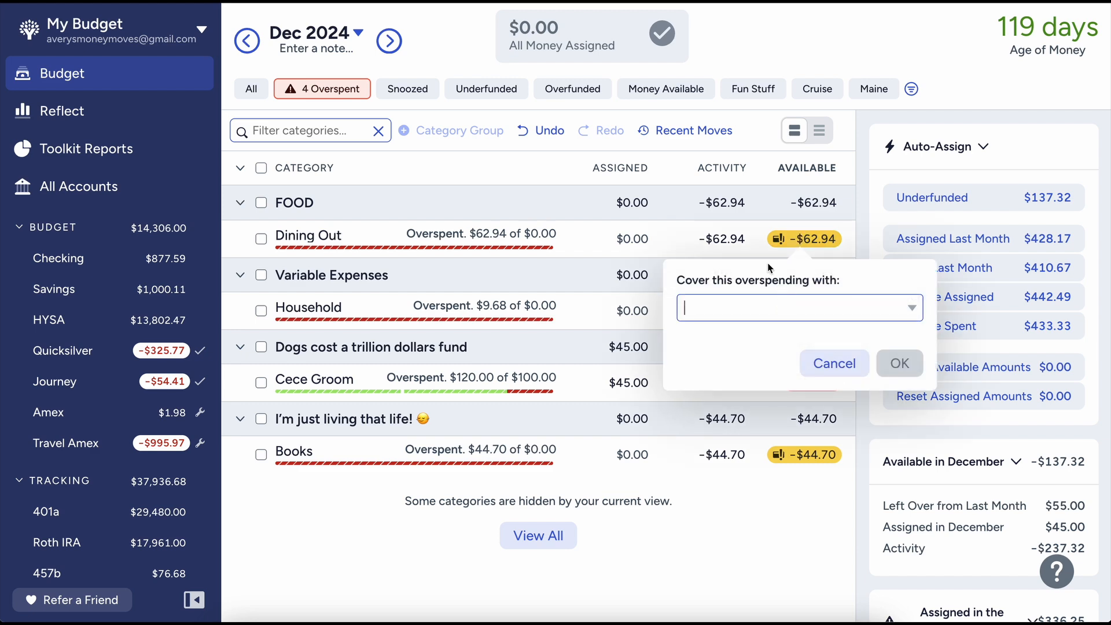
pyautogui.click(728, 239)
pyautogui.click(728, 239)
pyautogui.scroll(-1, 778, 430)
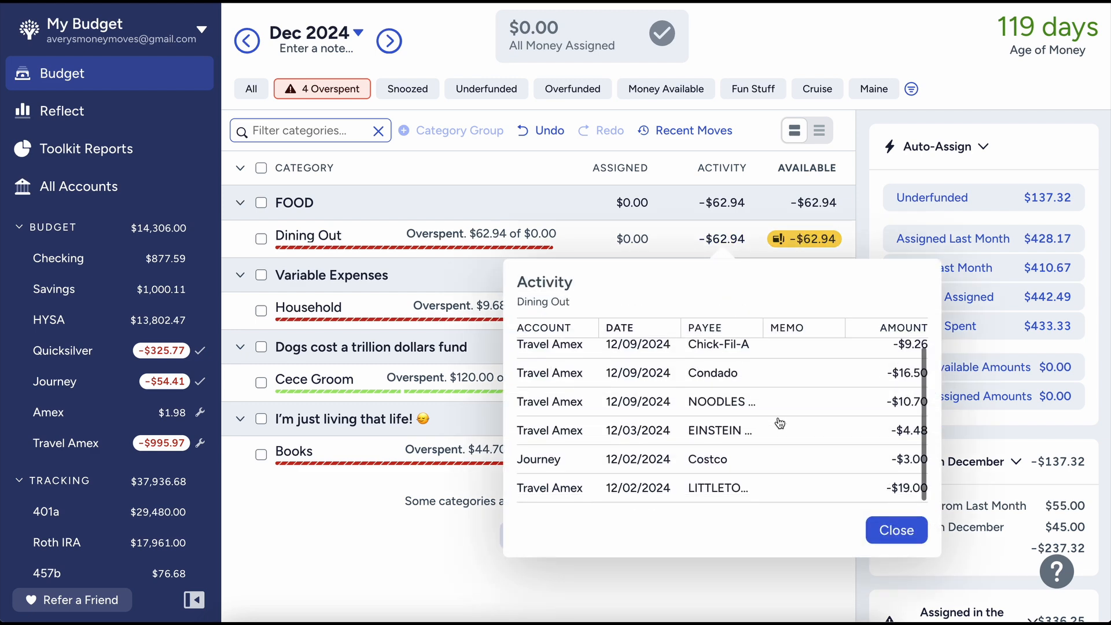
pyautogui.click(883, 528)
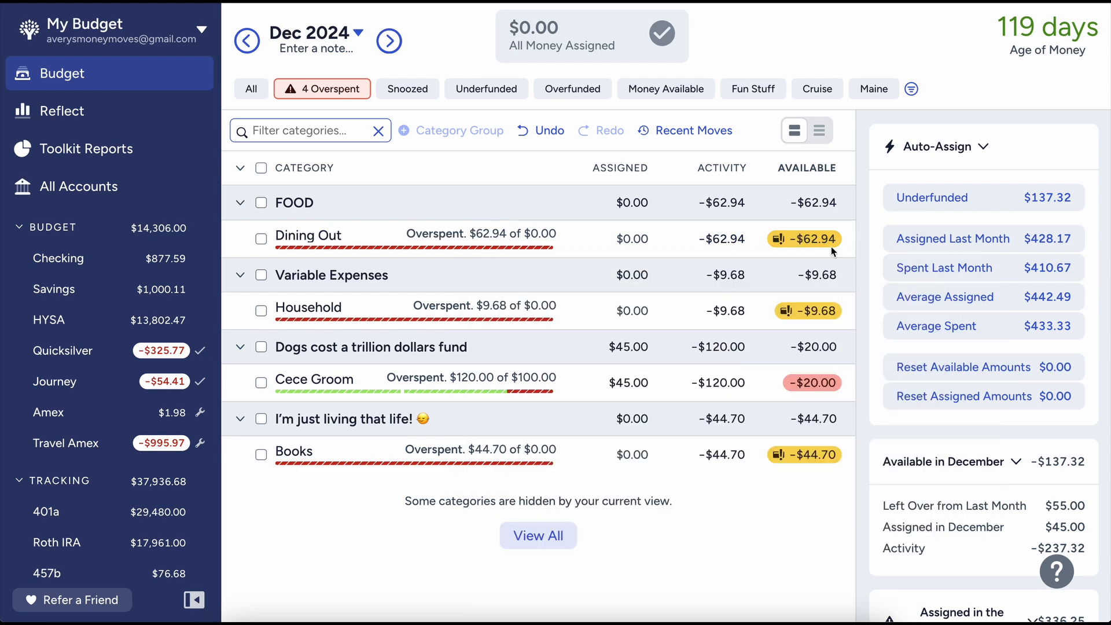
pyautogui.click(828, 243)
pyautogui.click(759, 313)
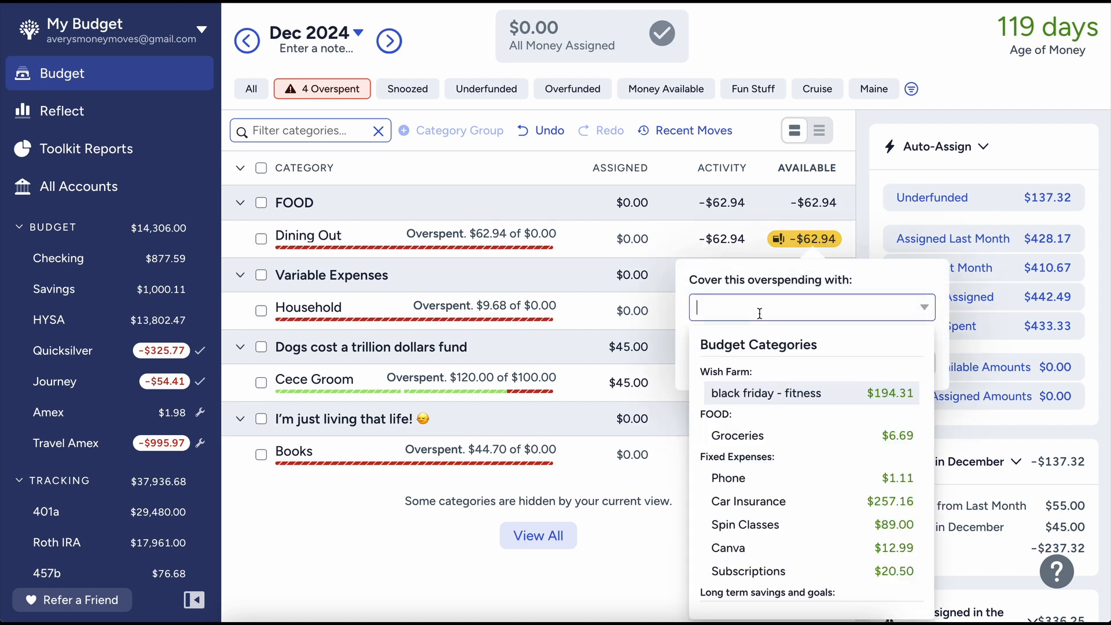
pyautogui.click(754, 389)
pyautogui.click(906, 362)
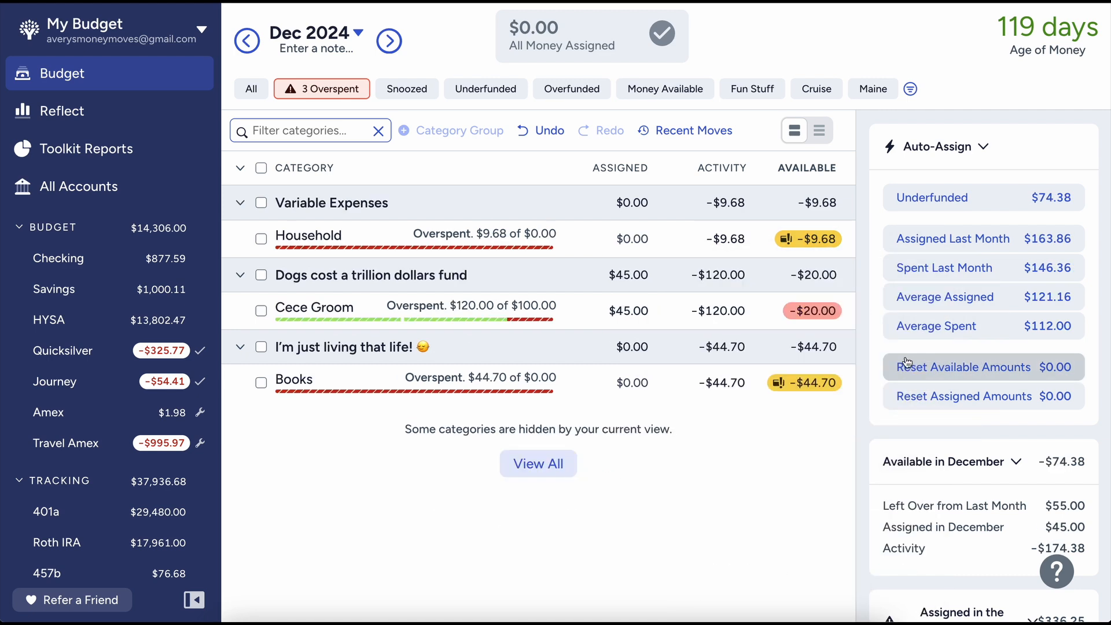
# Cover the overspent Household category with the remaining Groceries money and the rest from black friday - fitness
pyautogui.click(803, 239)
pyautogui.click(769, 302)
pyautogui.write('gr')
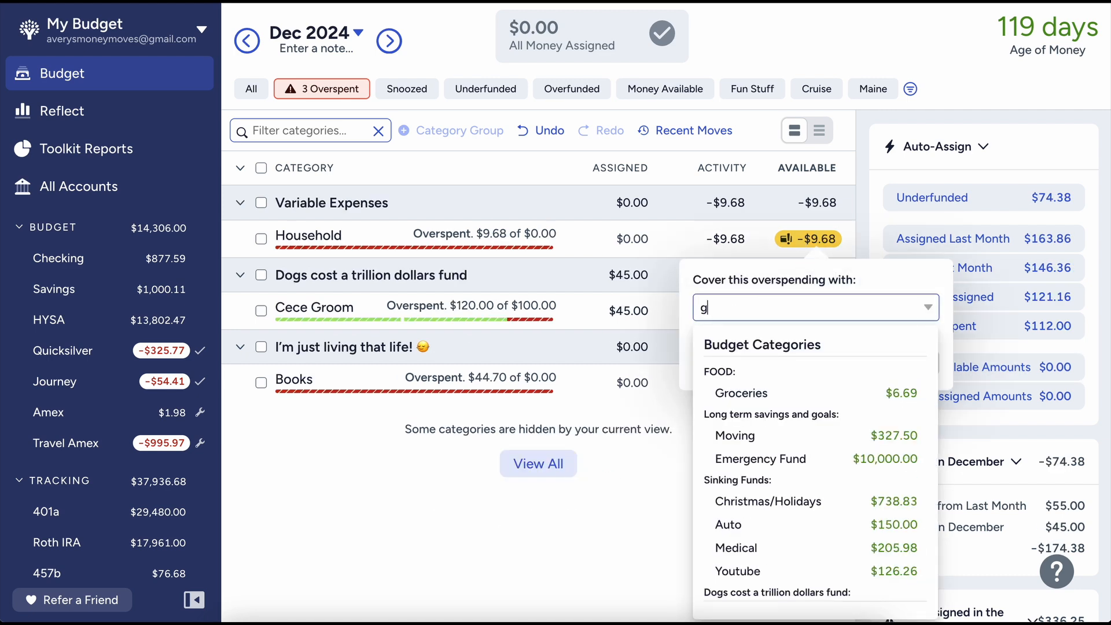
pyautogui.click(769, 391)
pyautogui.click(915, 362)
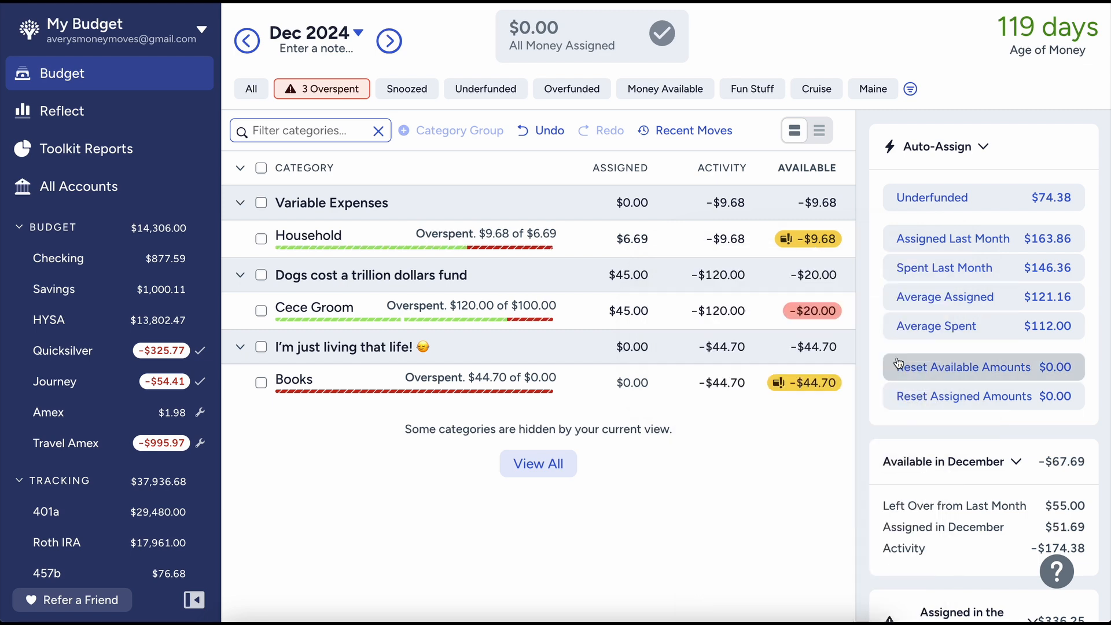
pyautogui.click(808, 239)
pyautogui.write('bl')
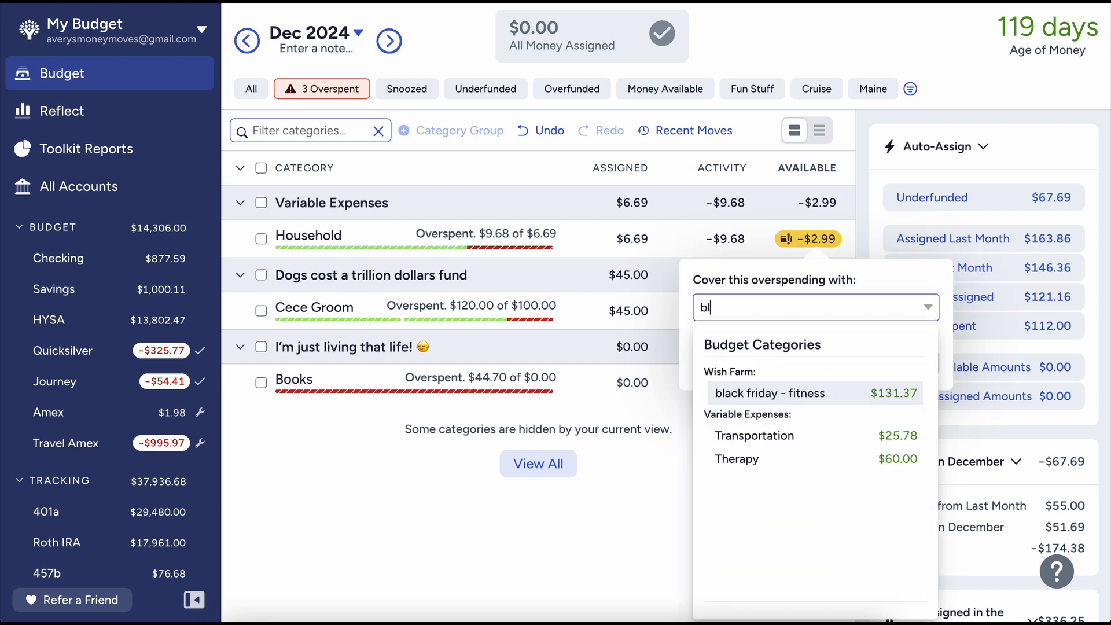
pyautogui.click(862, 393)
pyautogui.click(910, 370)
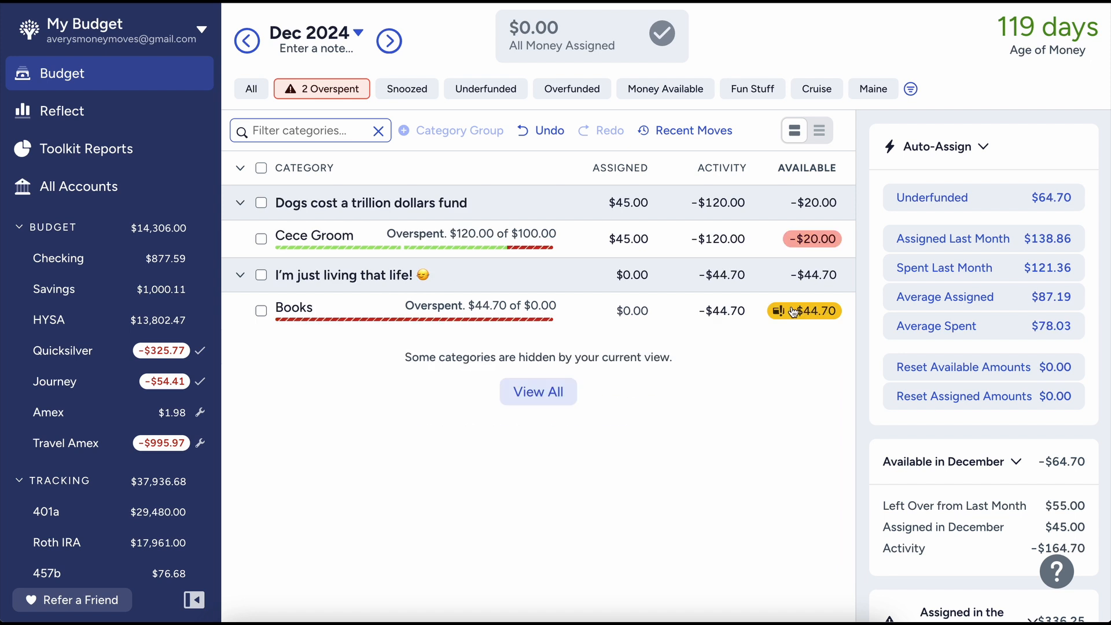
# Cover the overspent Cece Groom category in December 2024 with money from Cece Vet
pyautogui.click(803, 239)
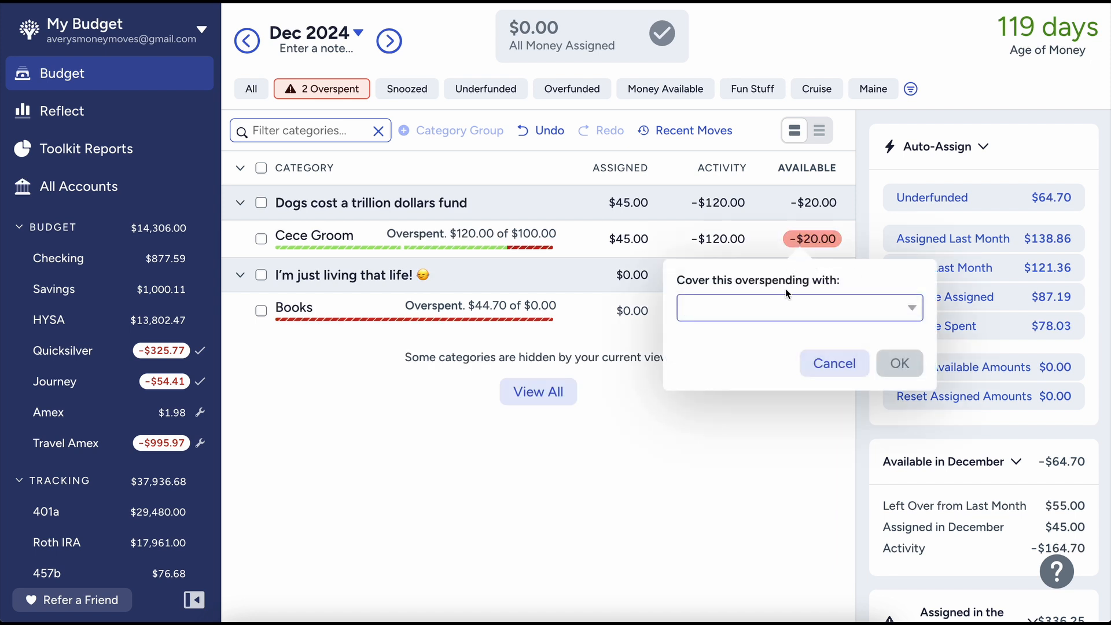
pyautogui.click(784, 307)
pyautogui.scroll(-8, 770, 420)
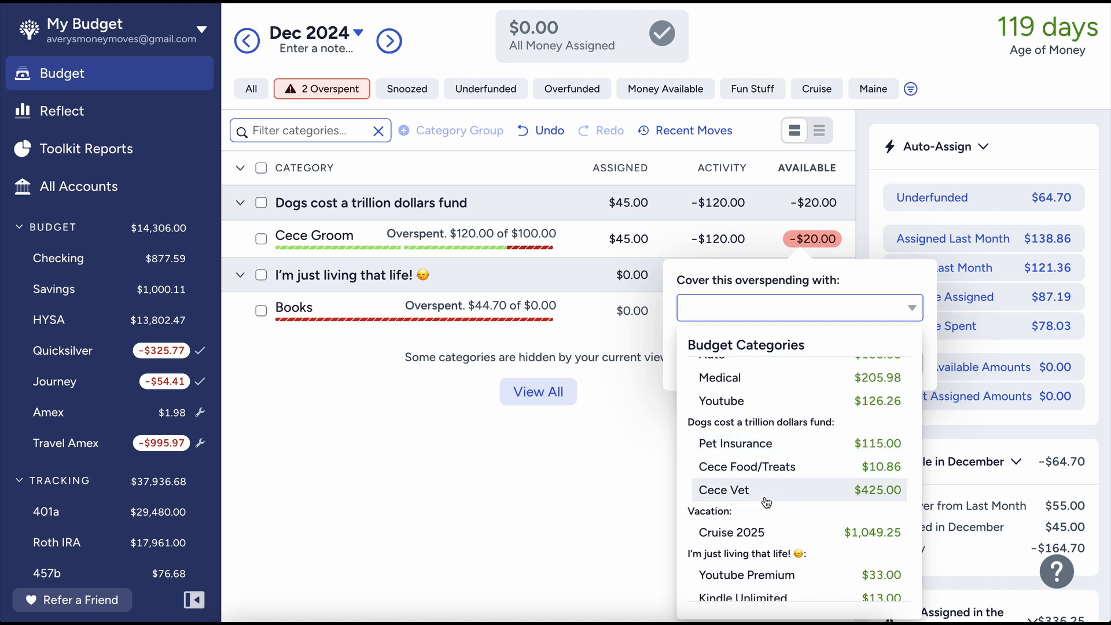
pyautogui.click(767, 498)
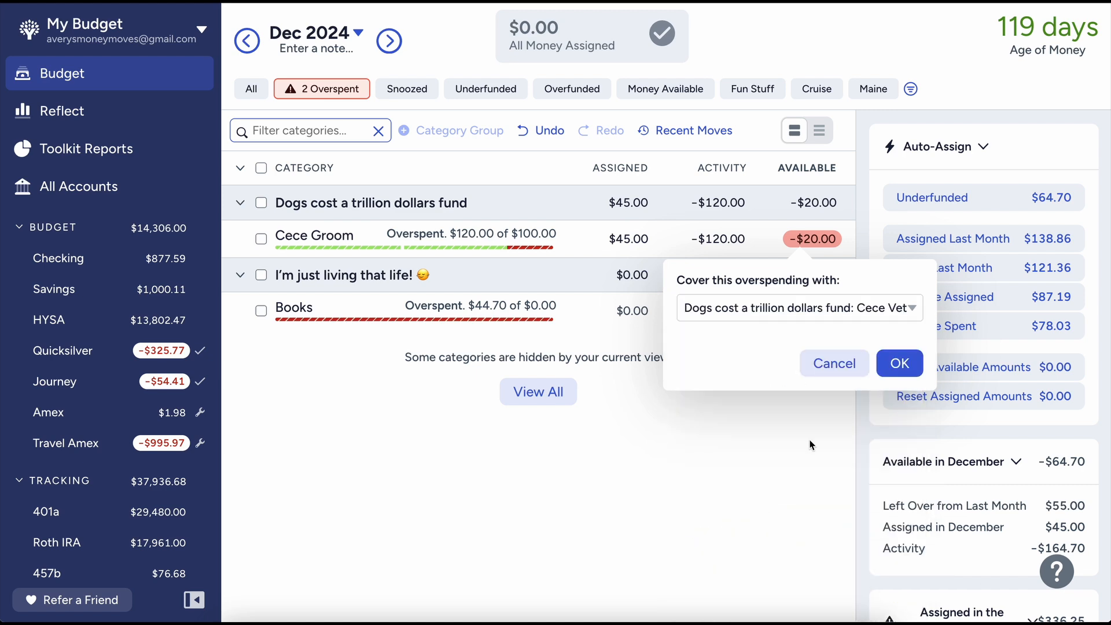
pyautogui.click(898, 363)
# Cover the overspent Books category in December 2024 with money from black friday - fitness
pyautogui.click(778, 237)
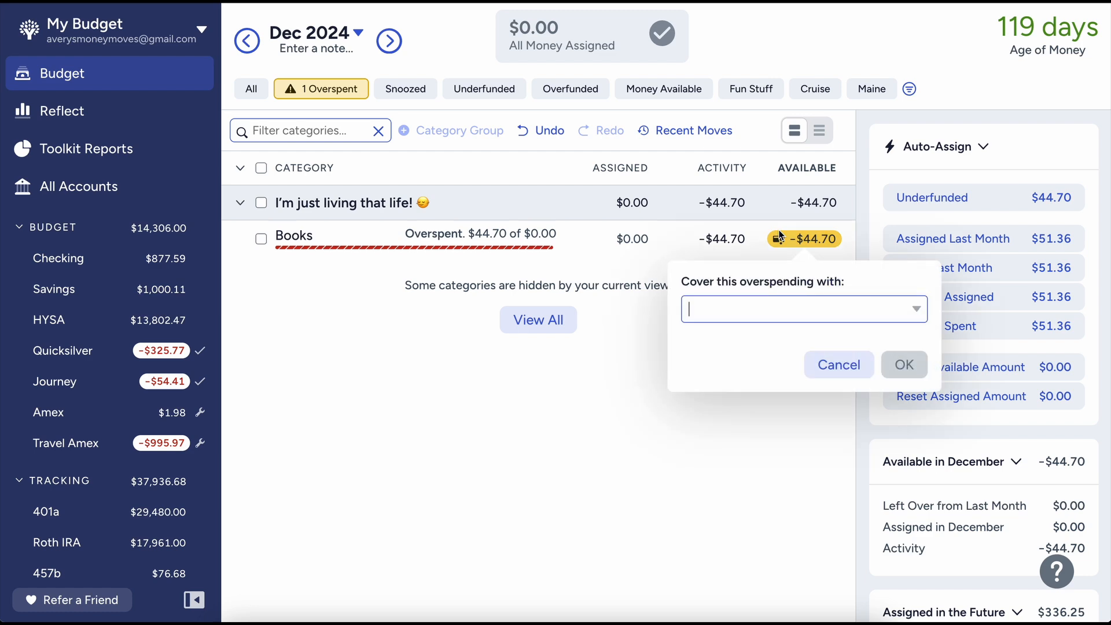
pyautogui.click(765, 305)
pyautogui.write('b')
pyautogui.click(788, 392)
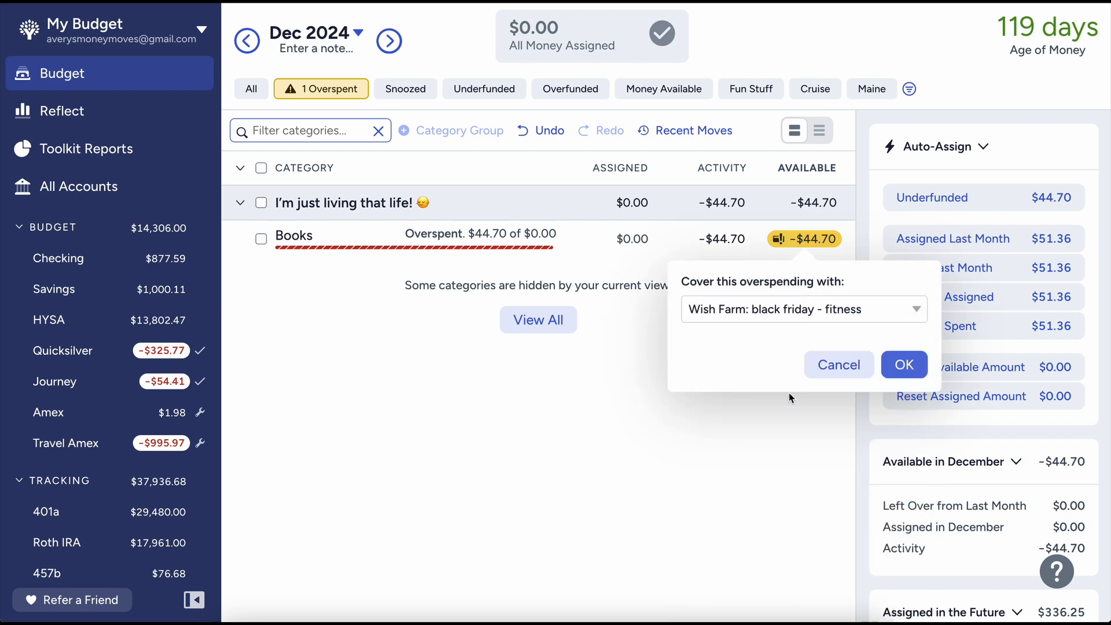
pyautogui.click(901, 369)
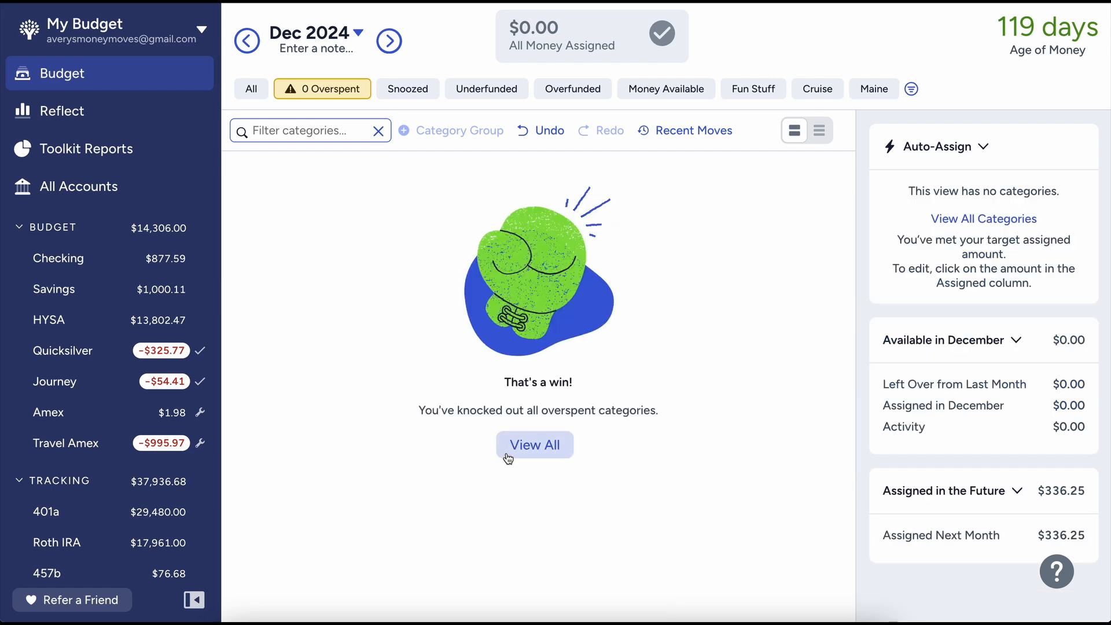
# Show all budget categories and review their balances across January 2025, December 2024 and November 2024
pyautogui.click(508, 442)
pyautogui.click(387, 47)
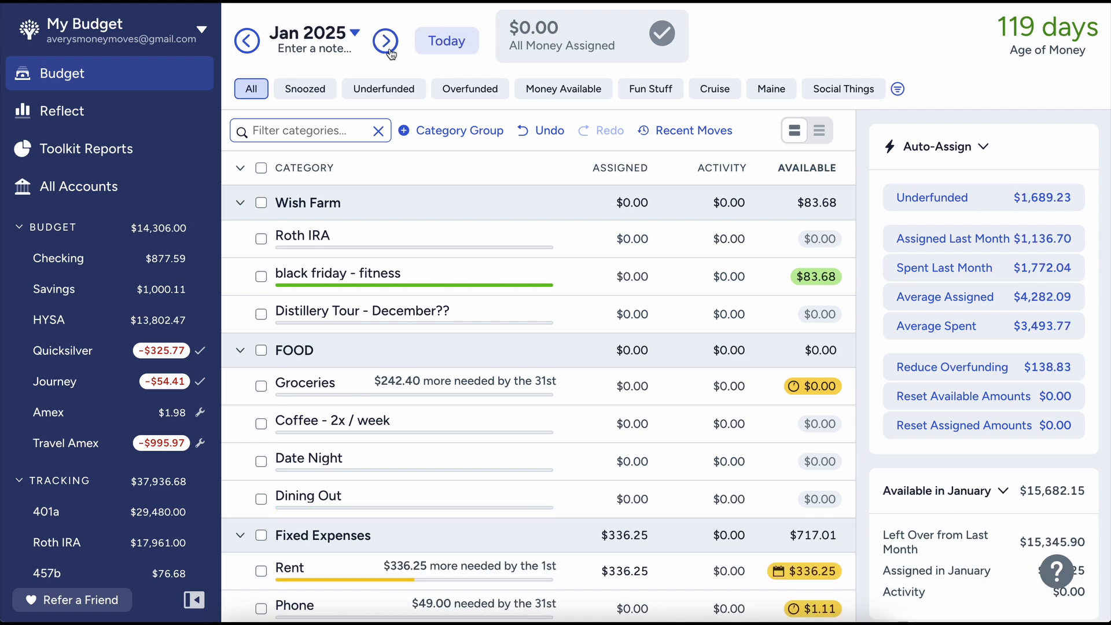
pyautogui.click(386, 42)
pyautogui.click(238, 42)
pyautogui.click(238, 41)
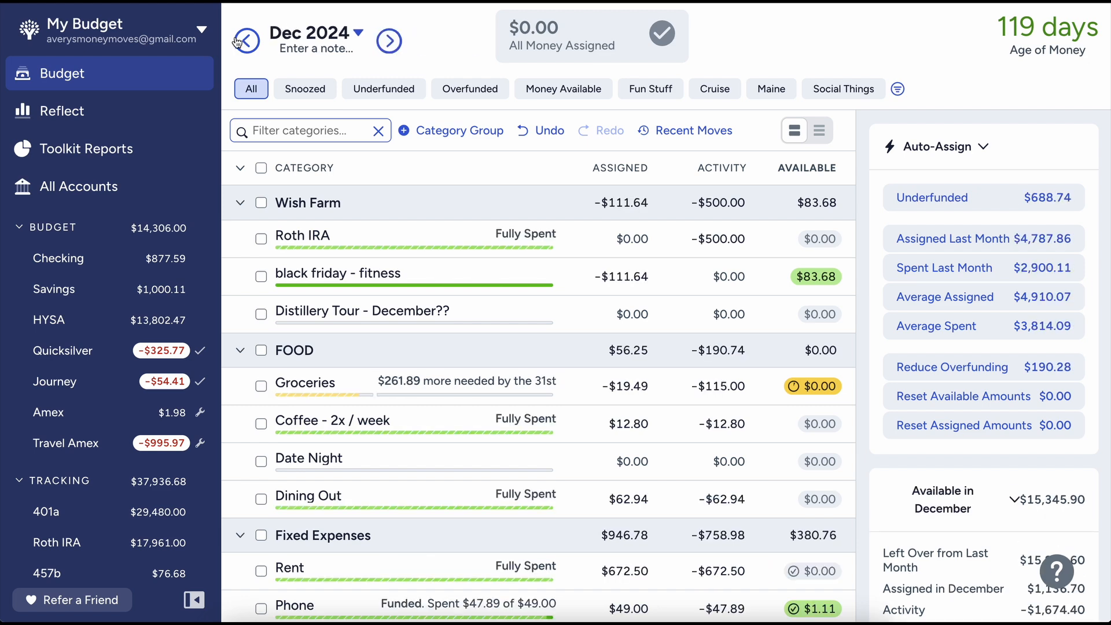
pyautogui.click(238, 42)
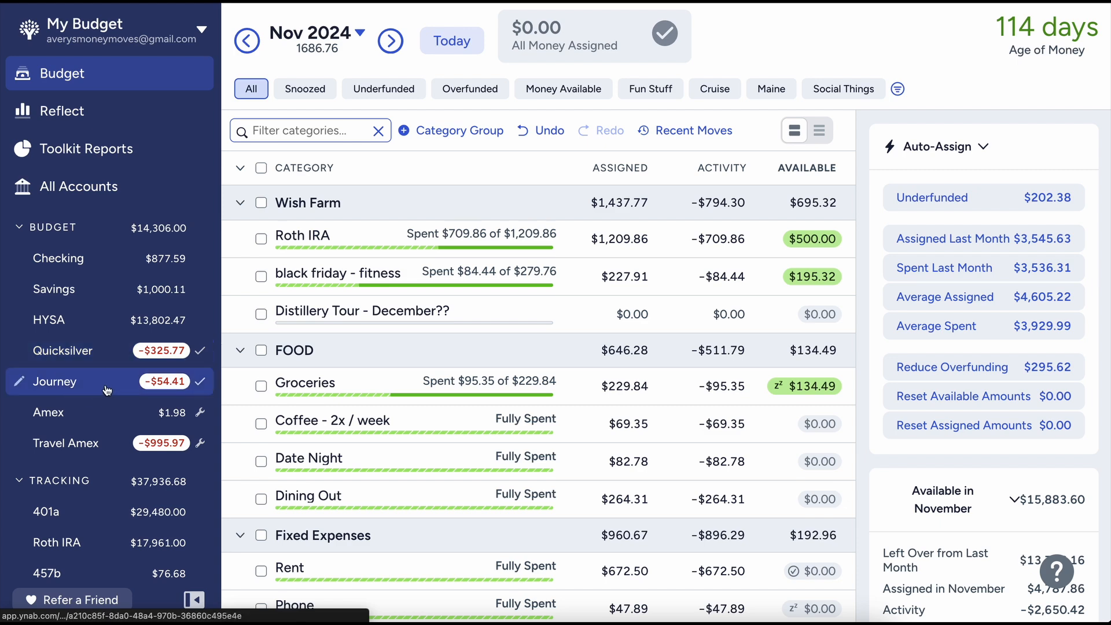
# Record a $45.82 payment from Checking to the Journey credit card, dated 12/09/2024
pyautogui.click(68, 373)
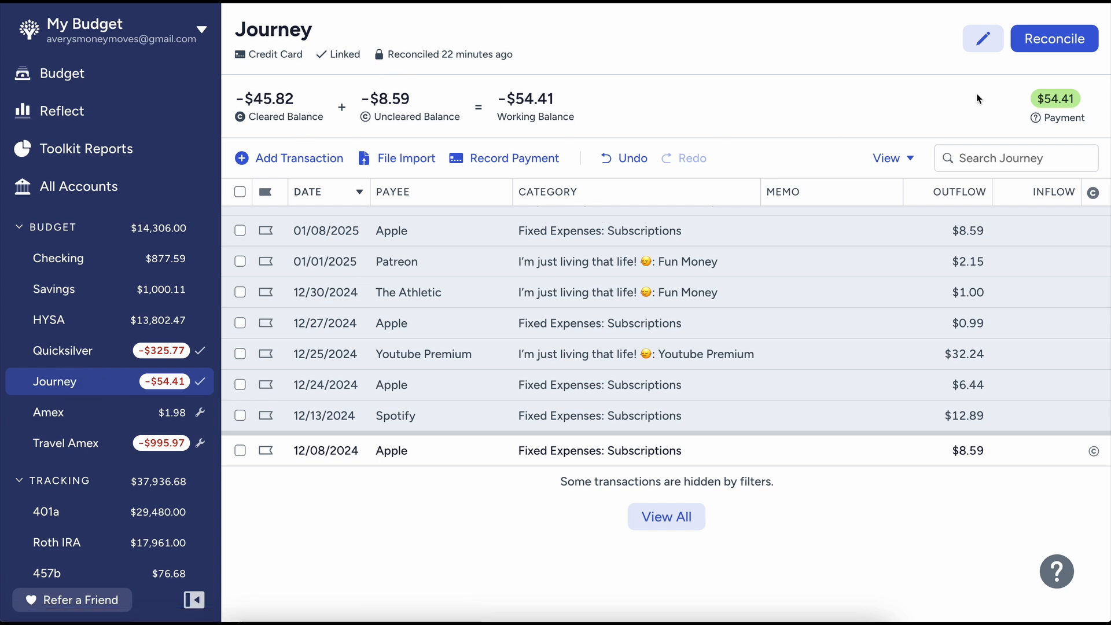
pyautogui.click(1044, 50)
pyautogui.click(528, 98)
pyautogui.click(503, 158)
pyautogui.click(1031, 215)
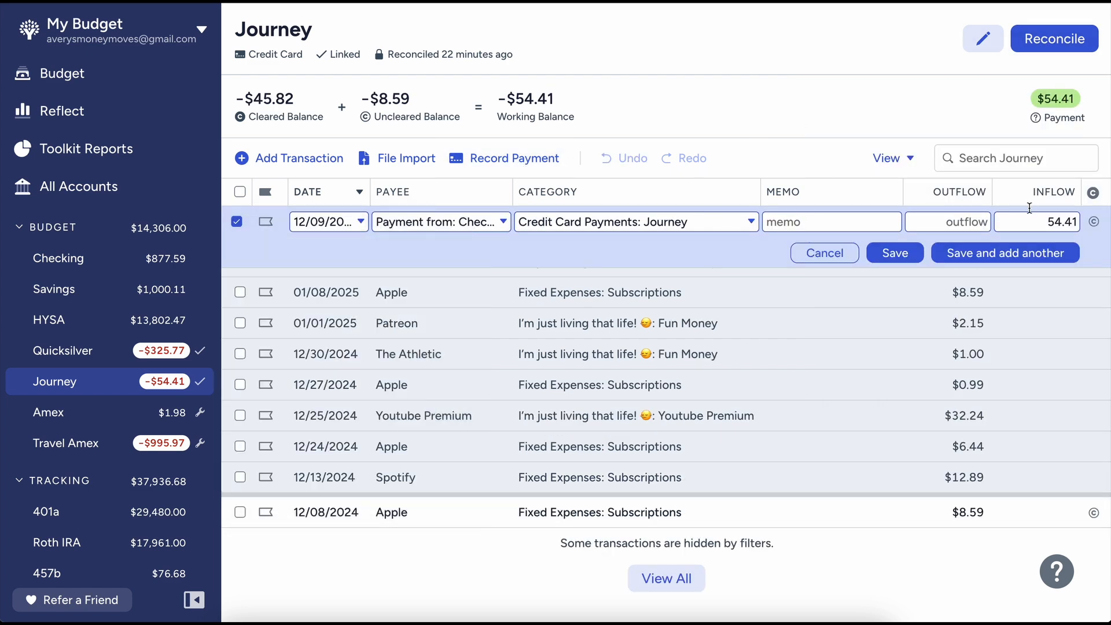
pyautogui.write('45.82')
pyautogui.click(903, 260)
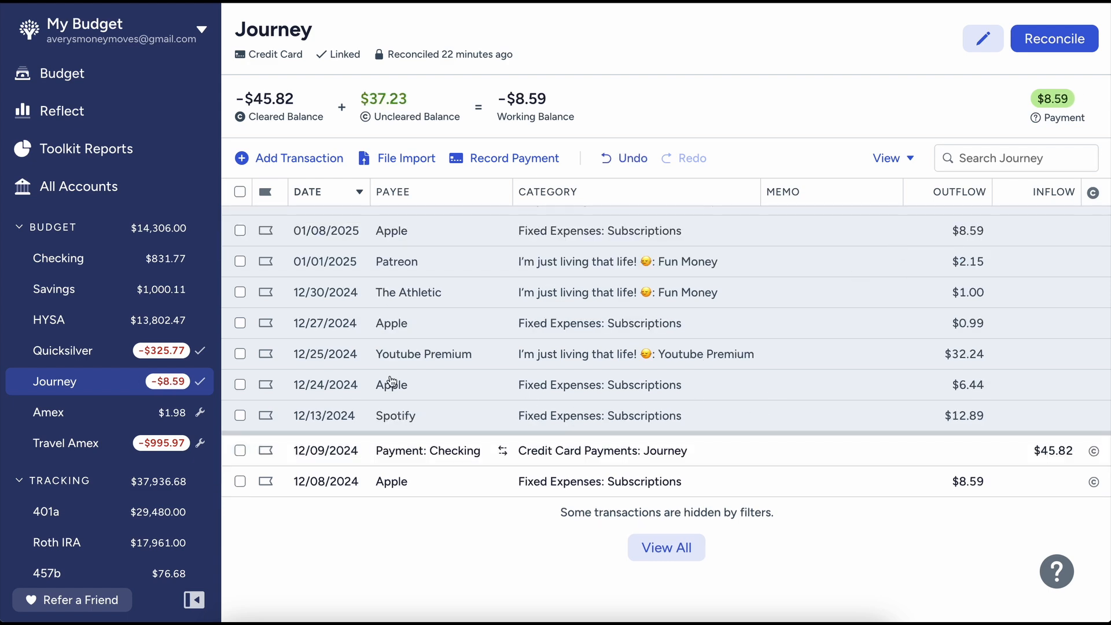
# Review the scheduled and uncleared transactions in the Checking account, and look at the Savings account
pyautogui.click(86, 264)
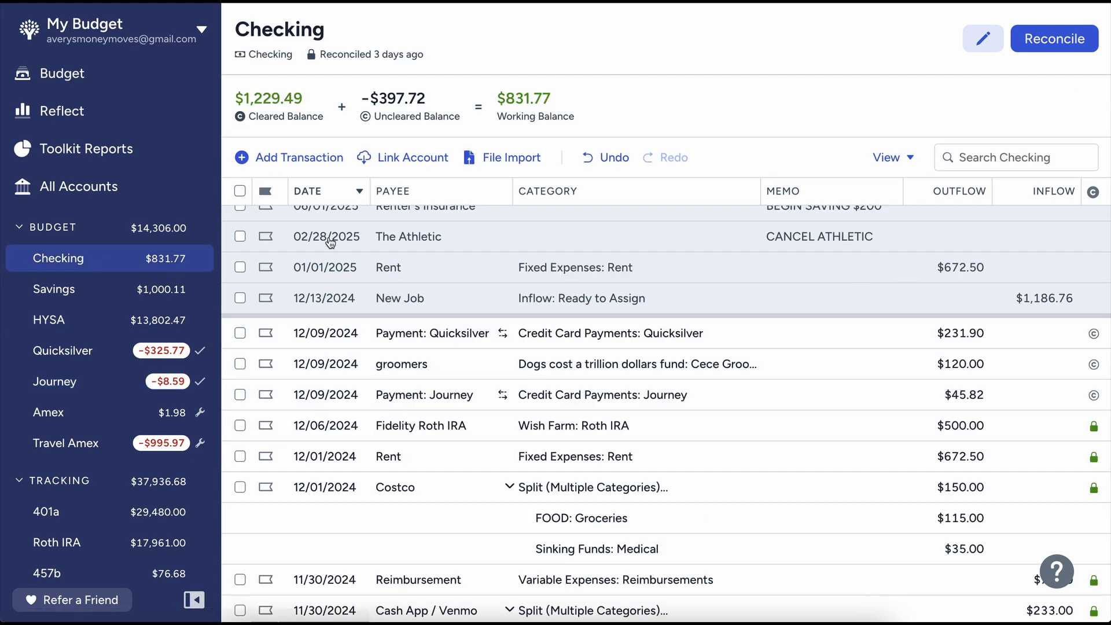
pyautogui.scroll(1, 330, 242)
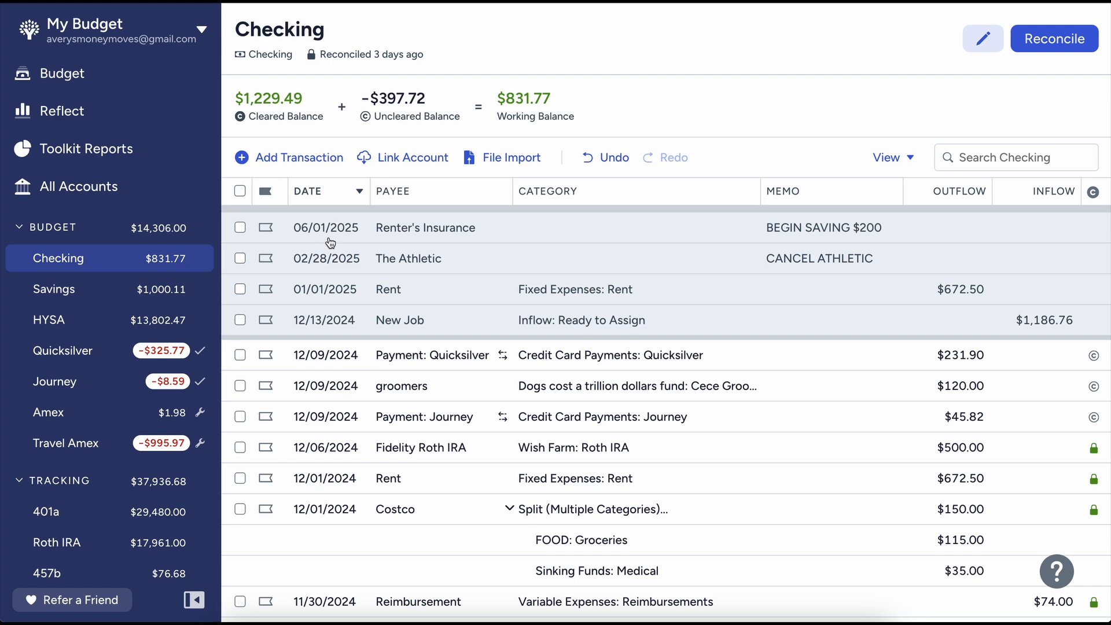
pyautogui.scroll(-1, 330, 242)
pyautogui.scroll(2, 329, 241)
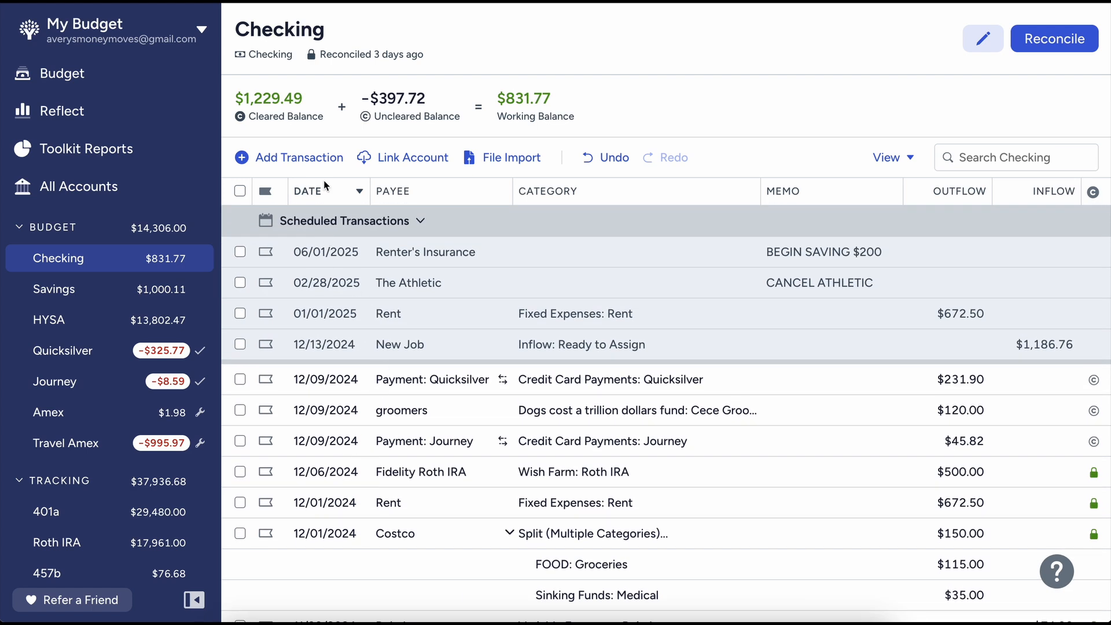
pyautogui.click(1093, 411)
pyautogui.click(1092, 412)
pyautogui.click(68, 291)
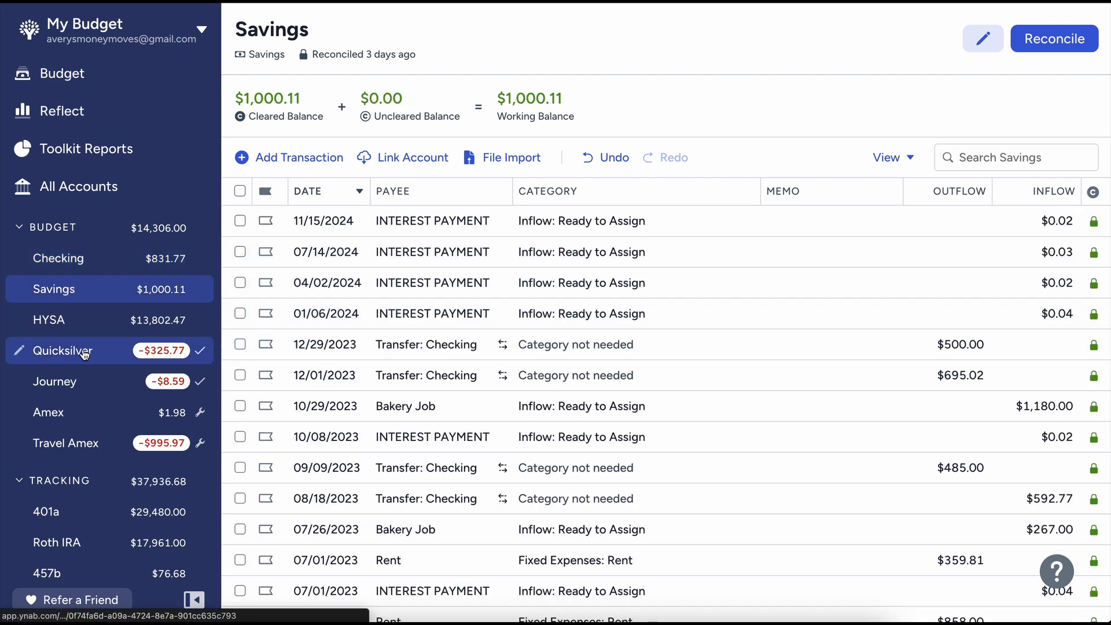
# Record a $488.25 payment from Checking to the Travel Amex credit card, dated 12/09/2024
pyautogui.click(68, 447)
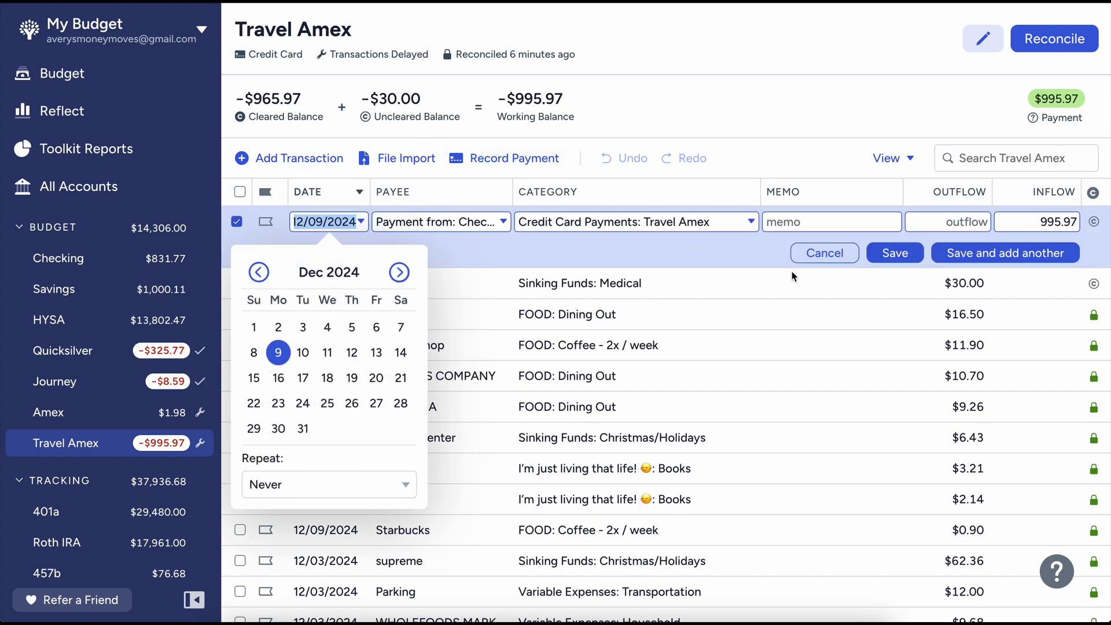
pyautogui.click(1036, 220)
pyautogui.write('488.25')
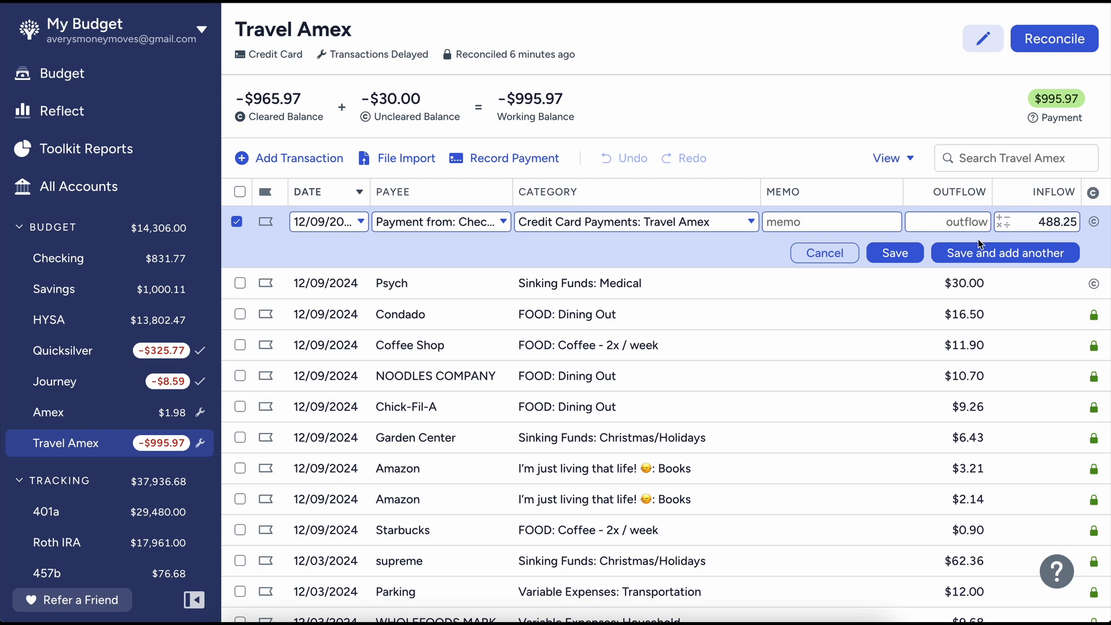
pyautogui.click(902, 257)
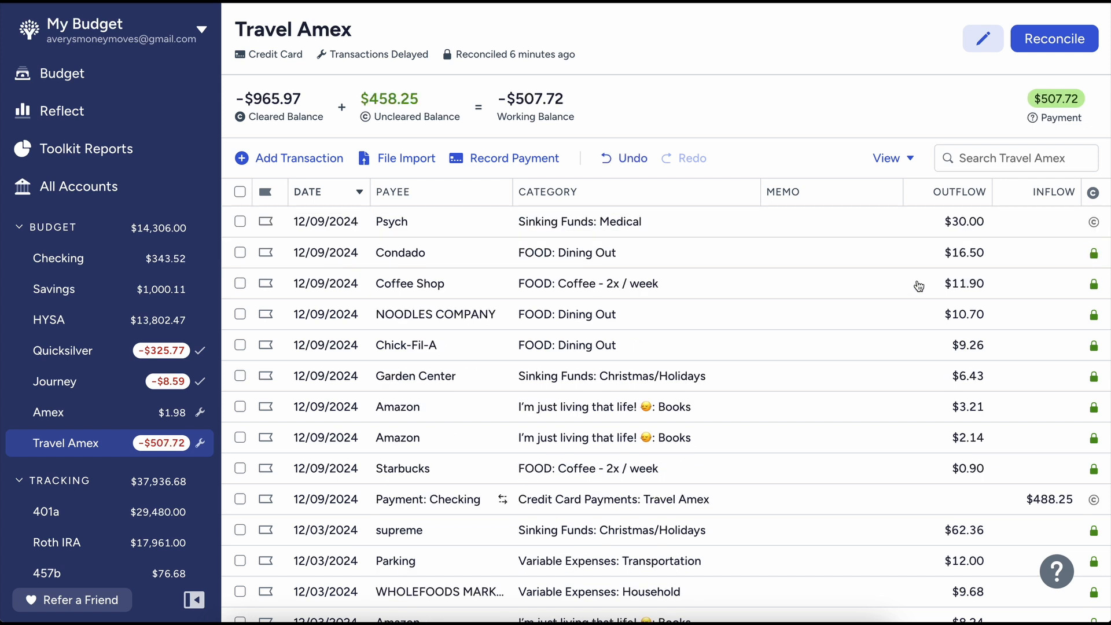
# Check the balances and recent transactions of the Checking, Savings, Quicksilver and Travel Amex accounts against the recorded card payments
pyautogui.scroll(-1, 919, 285)
pyautogui.scroll(1, 919, 285)
pyautogui.click(58, 258)
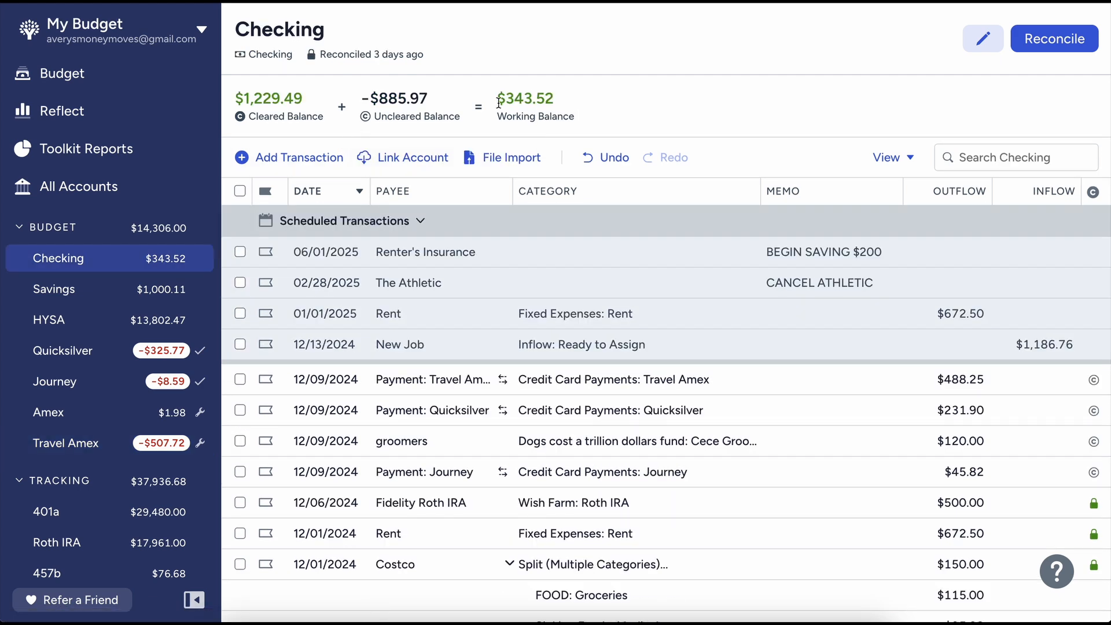
pyautogui.moveTo(501, 100)
pyautogui.click(130, 292)
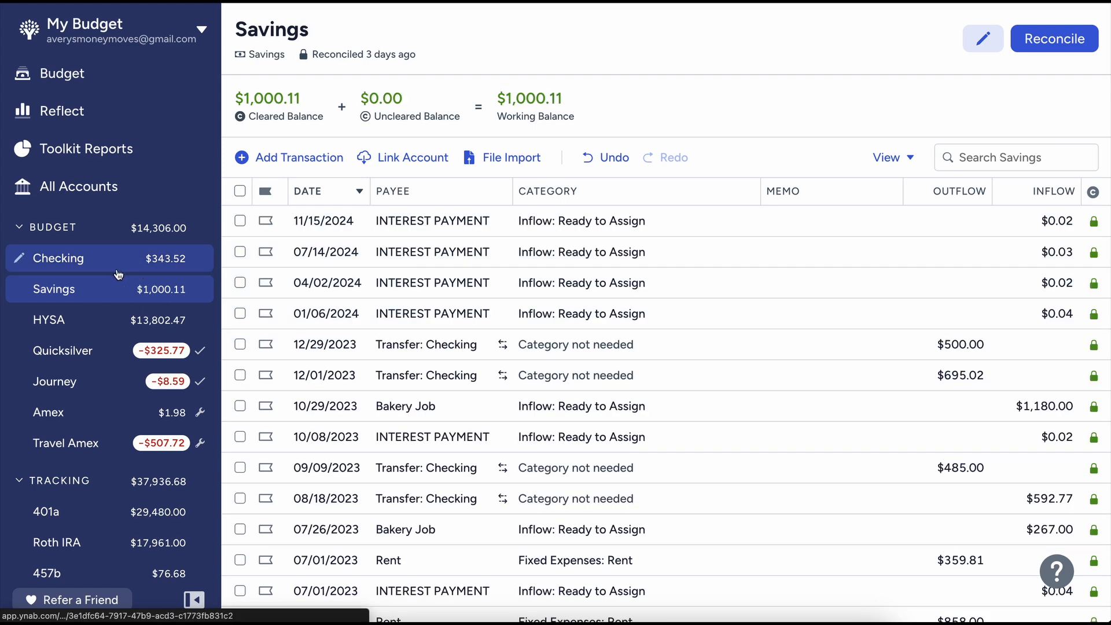
pyautogui.click(117, 269)
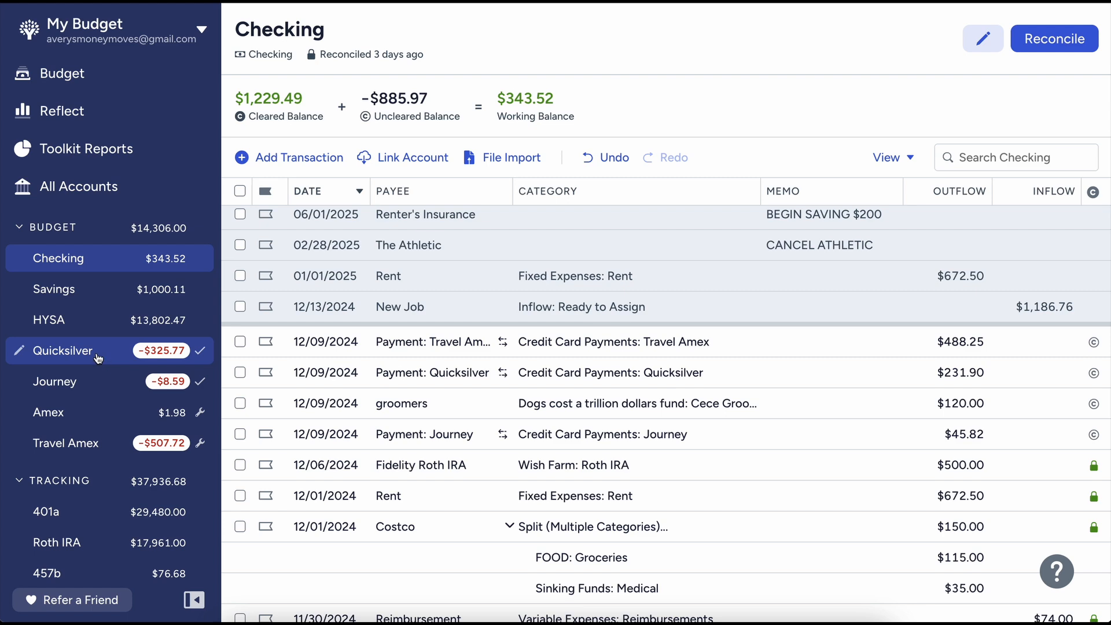
pyautogui.click(99, 359)
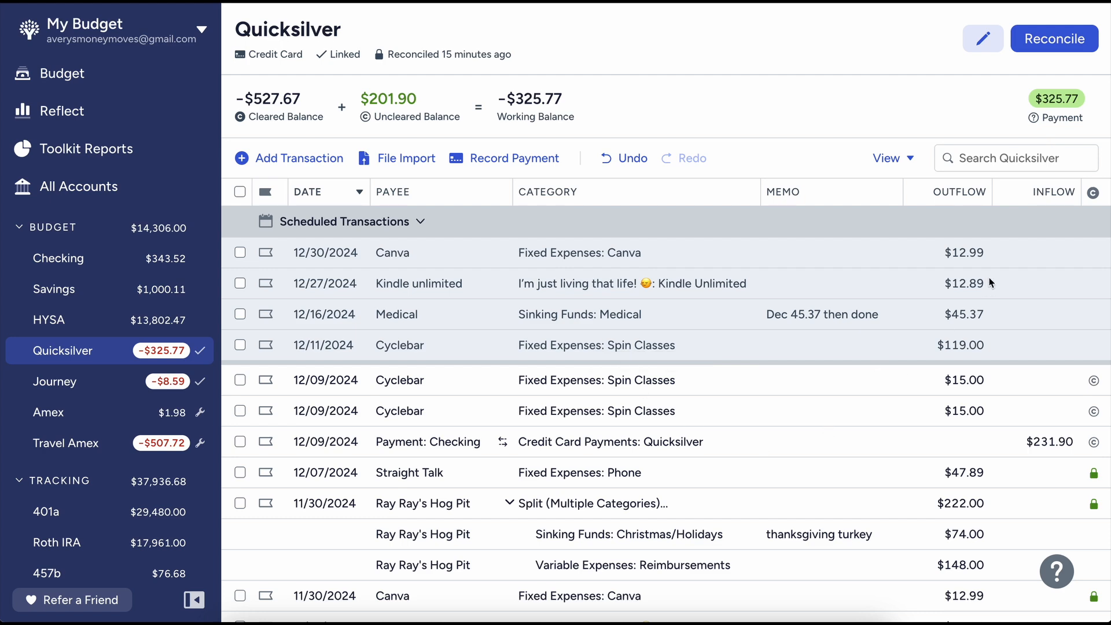
pyautogui.scroll(-2, 988, 551)
pyautogui.scroll(2, 989, 551)
pyautogui.click(95, 442)
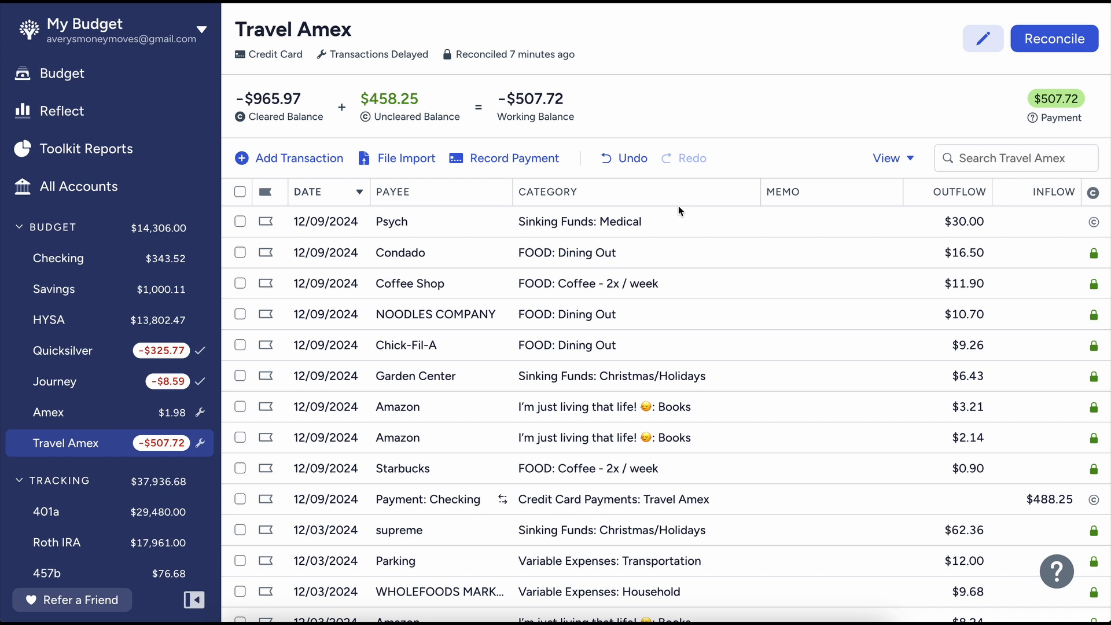